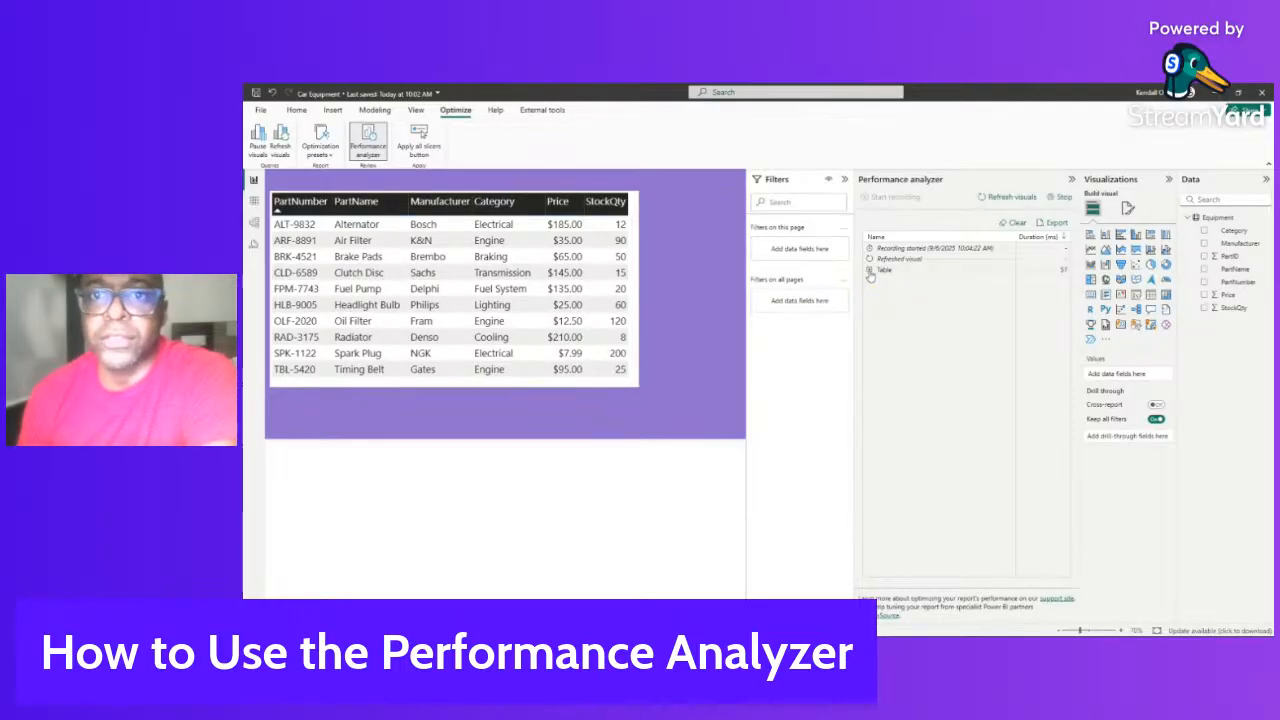
Open the table visual's query from the Performance analyzer results in DAX query view and copy the entire query text
{"action": "left_click", "coordinate": [869, 271]}
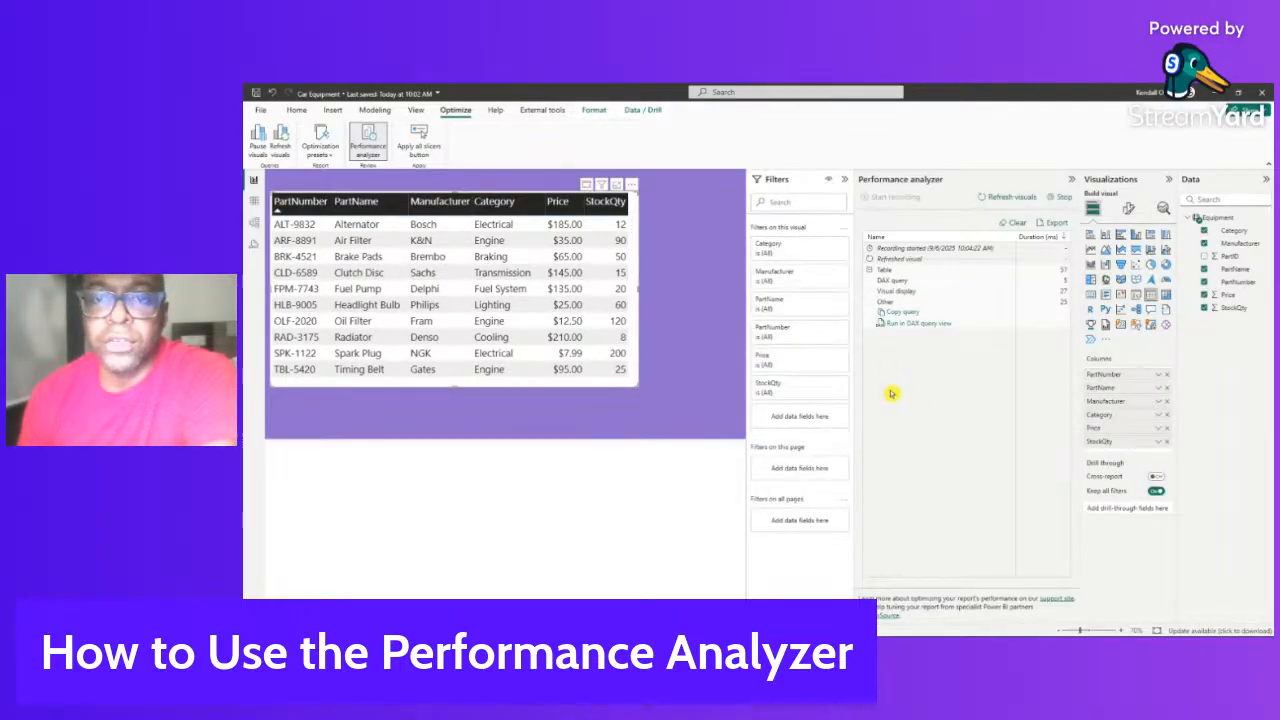
{"action": "left_click", "coordinate": [918, 327]}
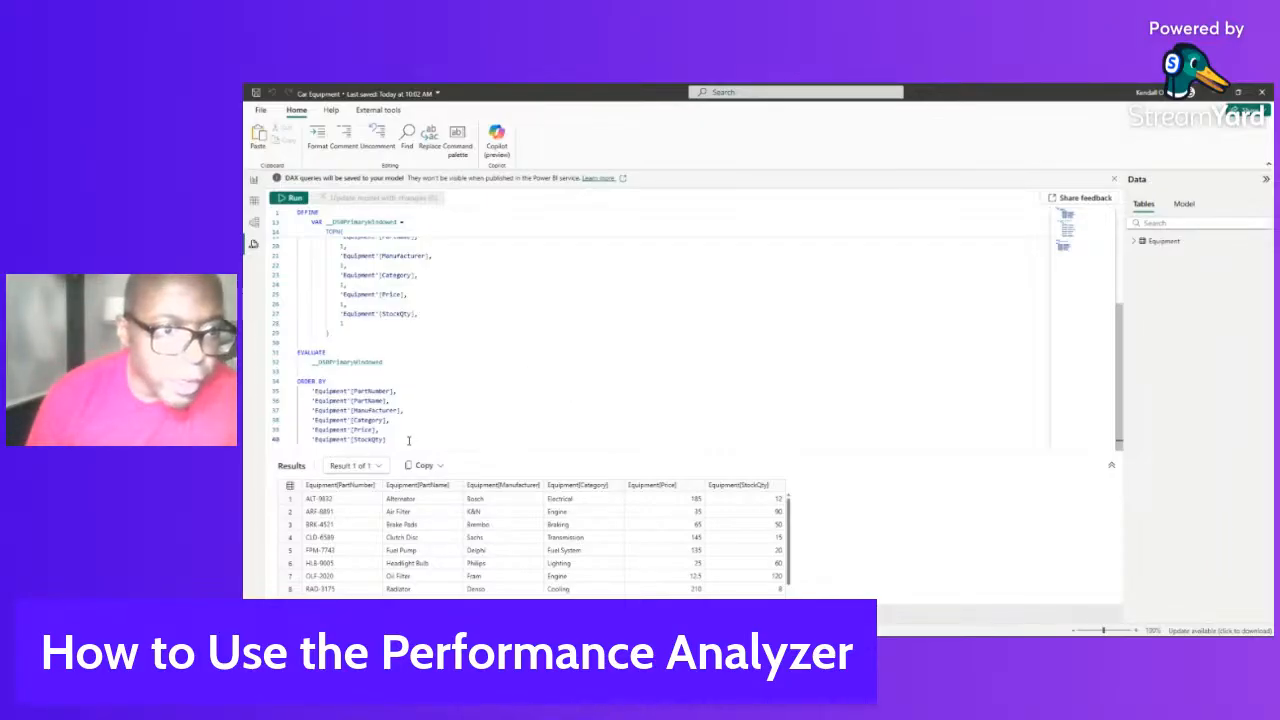
{"action": "left_click_drag", "start_coordinate": [408, 440], "coordinate": [278, 150]}
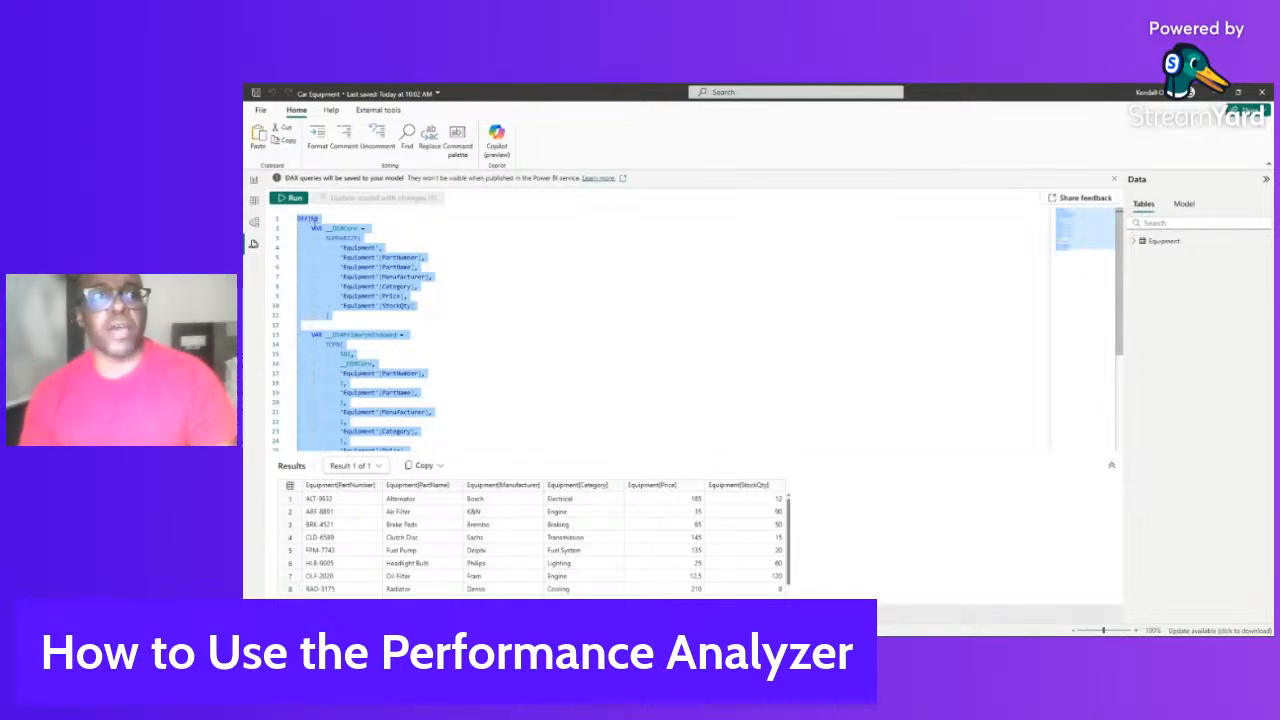
Return to the report view and collapse the Performance analyzer, Data and Filters panes
{"action": "left_click", "coordinate": [255, 181]}
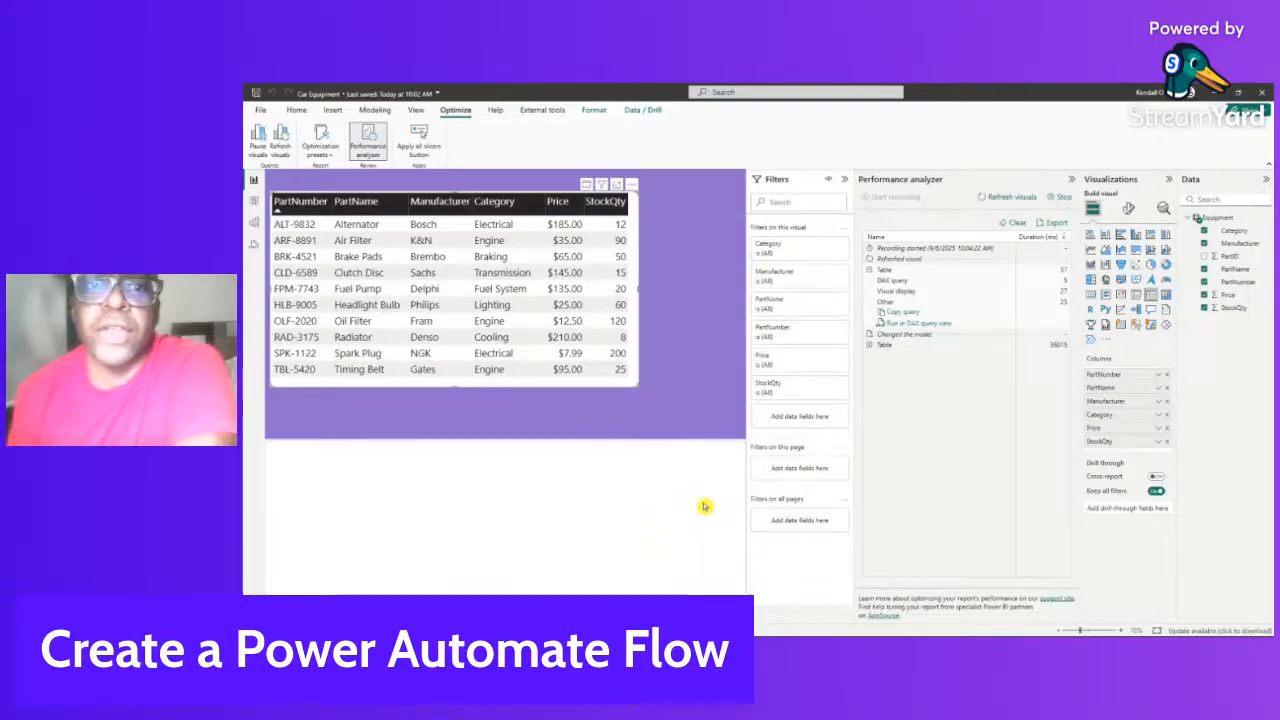
{"action": "left_click", "coordinate": [318, 472]}
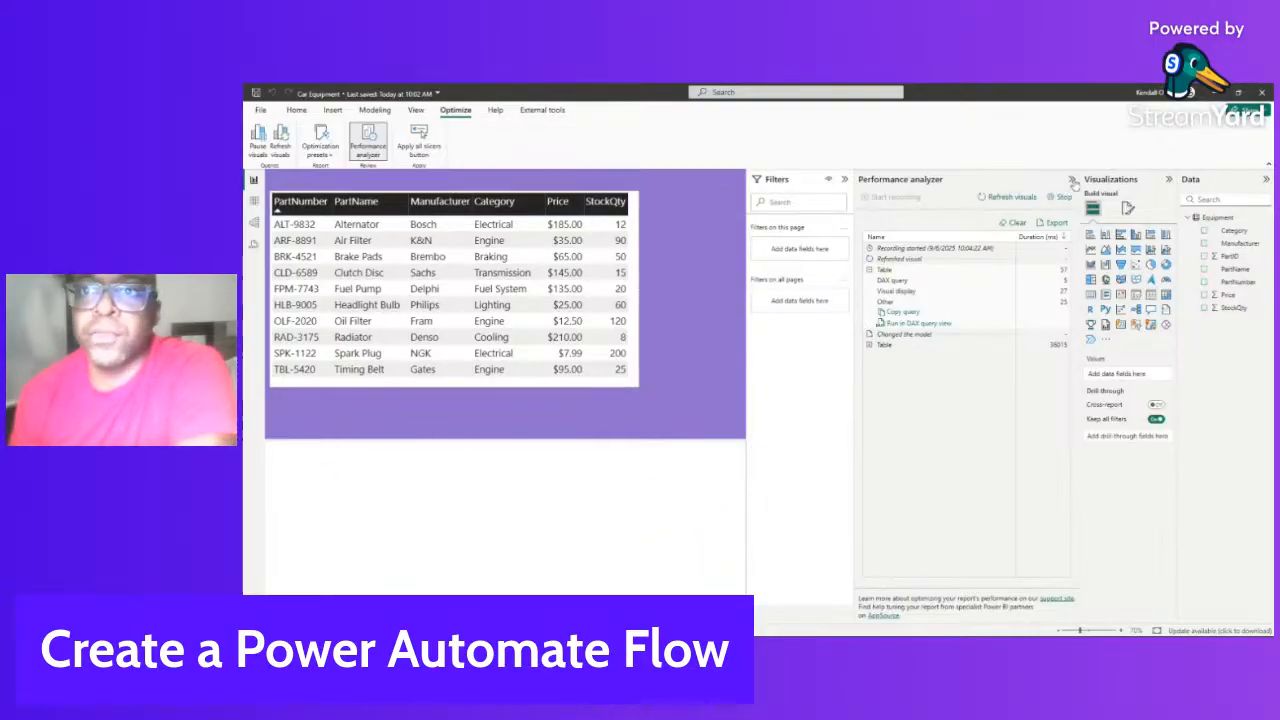
{"action": "left_click", "coordinate": [1071, 179]}
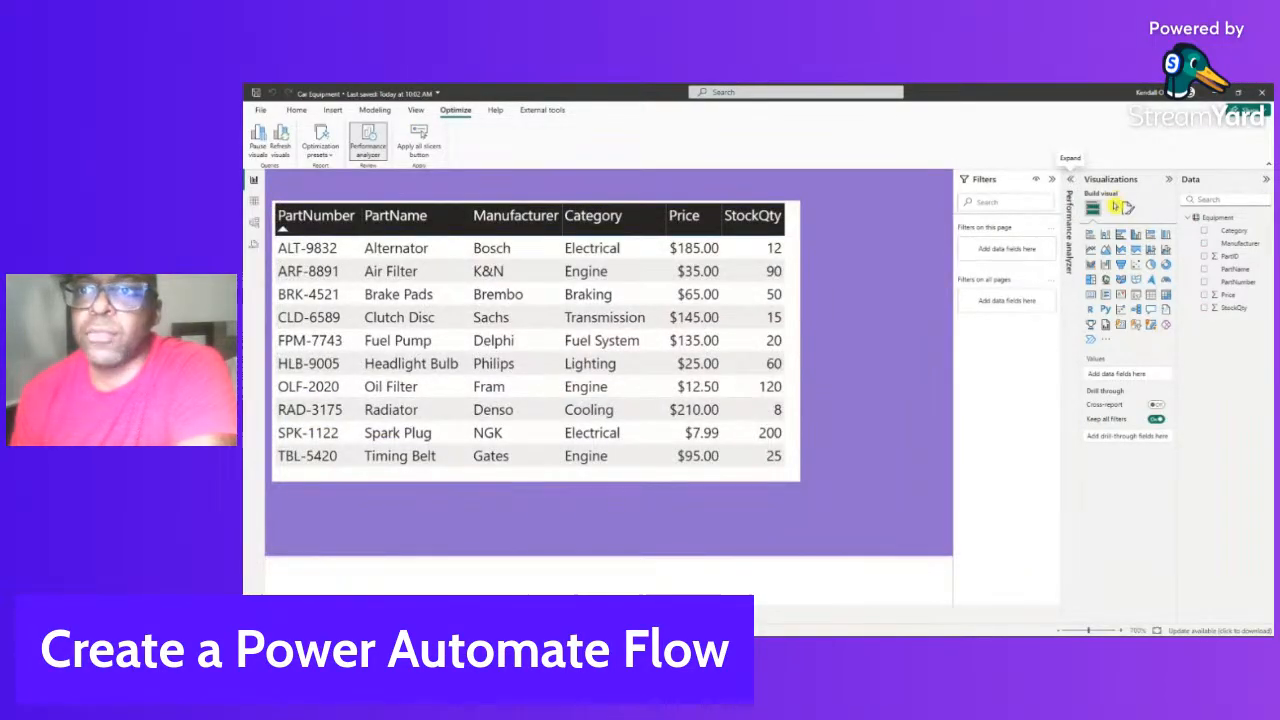
{"action": "left_click", "coordinate": [1263, 181]}
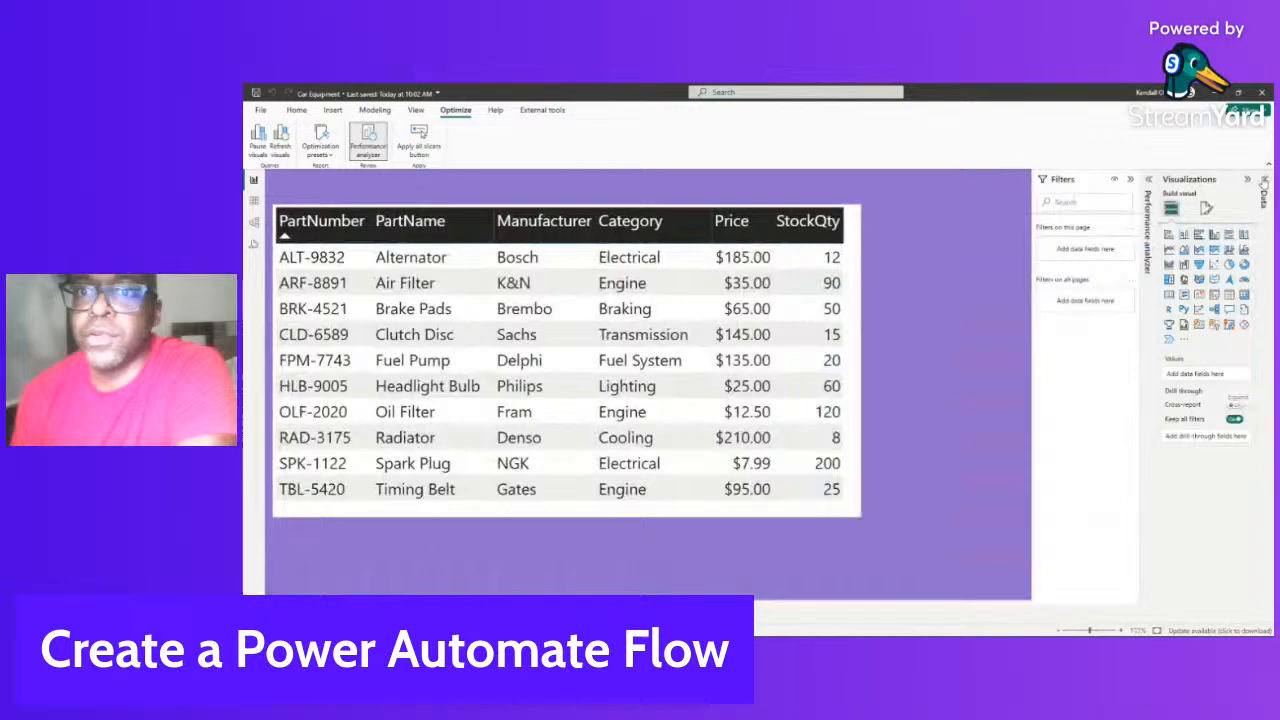
{"action": "left_click", "coordinate": [1130, 181]}
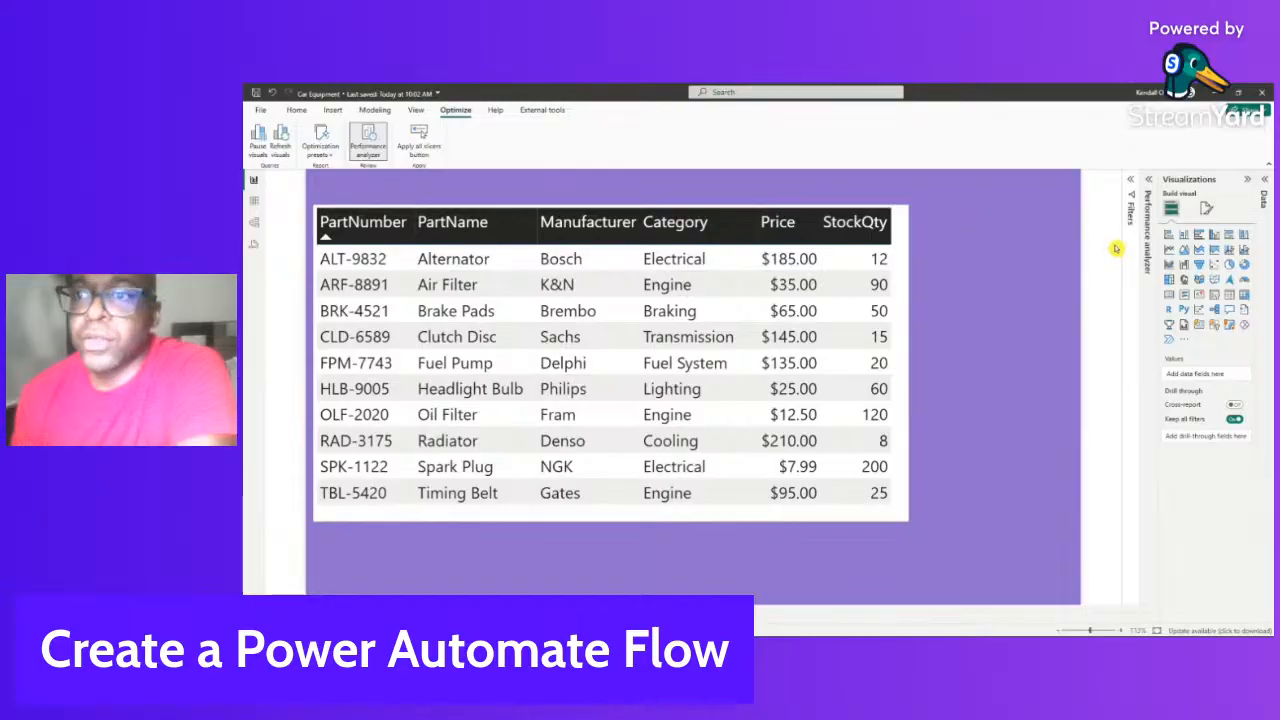
Add a Power Automate visual beside the table and start a new instant cloud flow for it
{"action": "left_click", "coordinate": [1170, 338]}
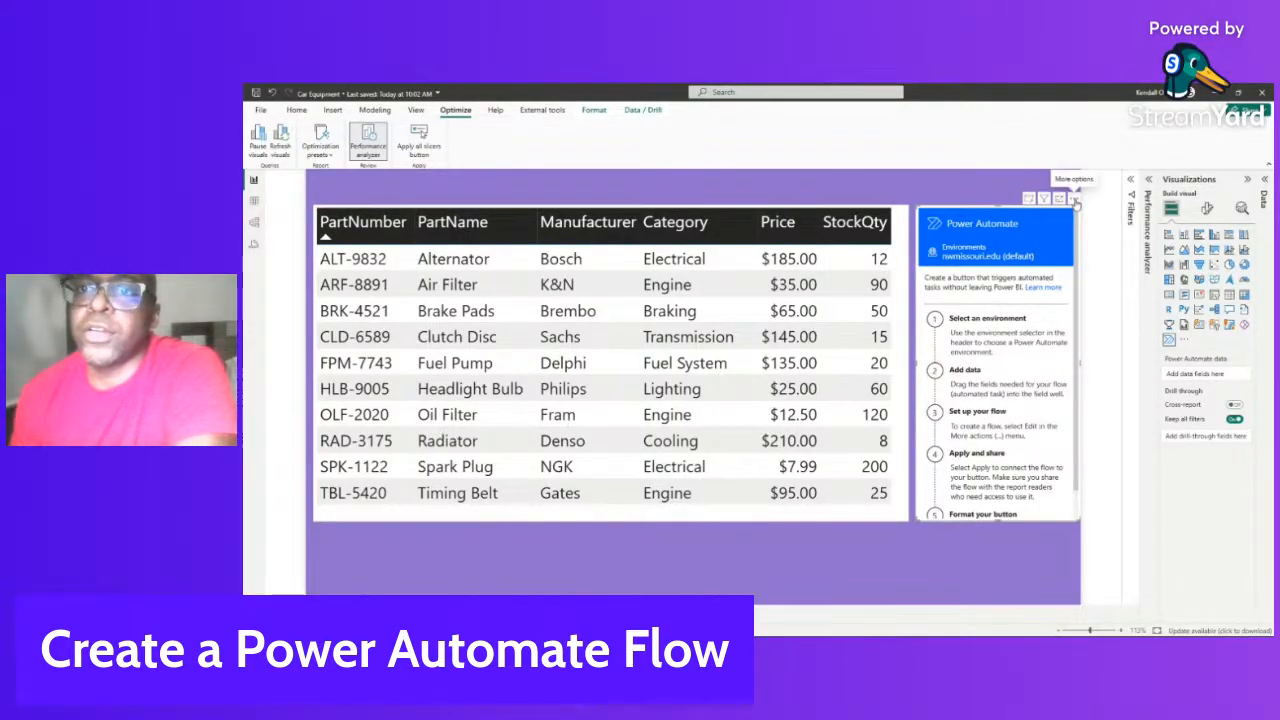
{"action": "left_click", "coordinate": [1075, 202]}
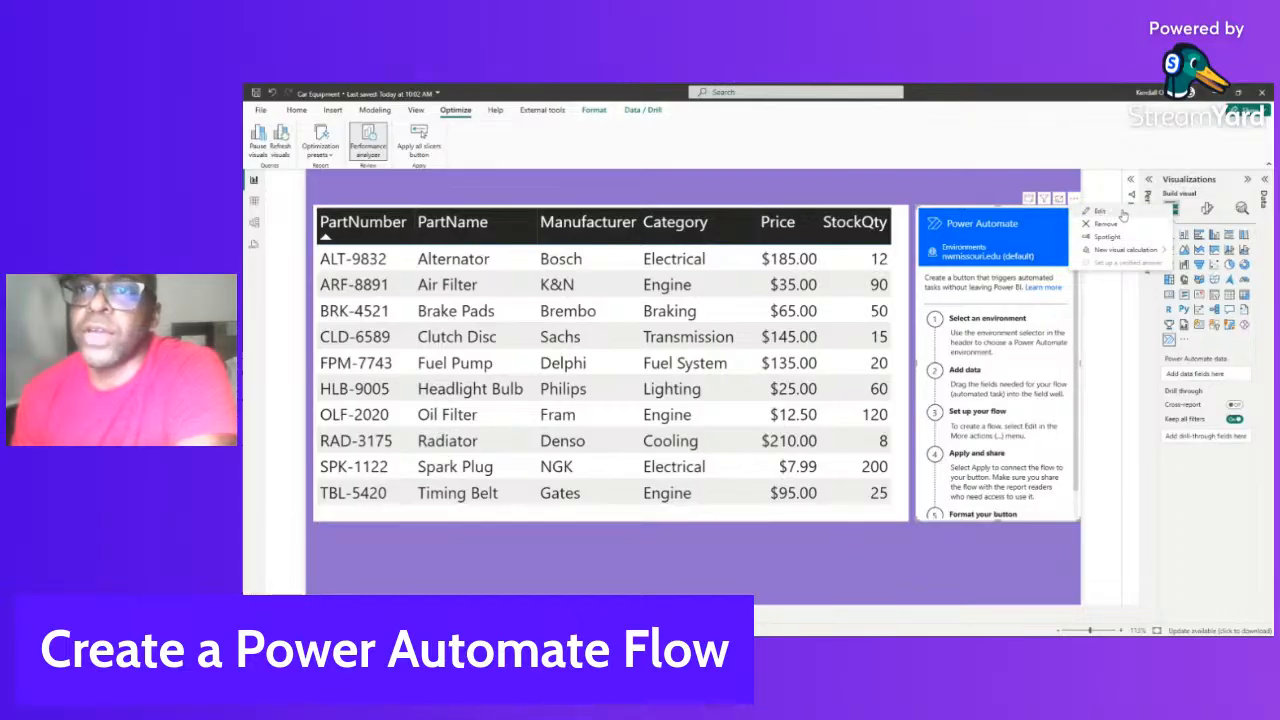
{"action": "left_click", "coordinate": [1120, 213]}
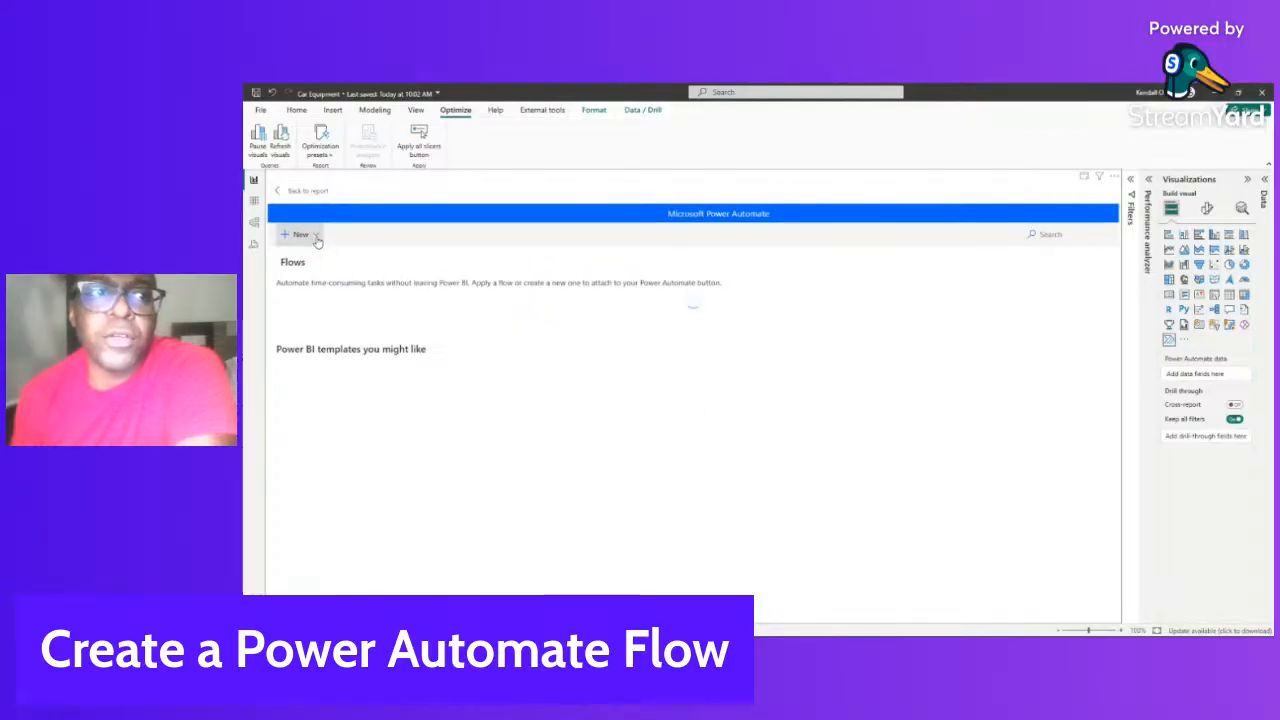
{"action": "left_click", "coordinate": [316, 236]}
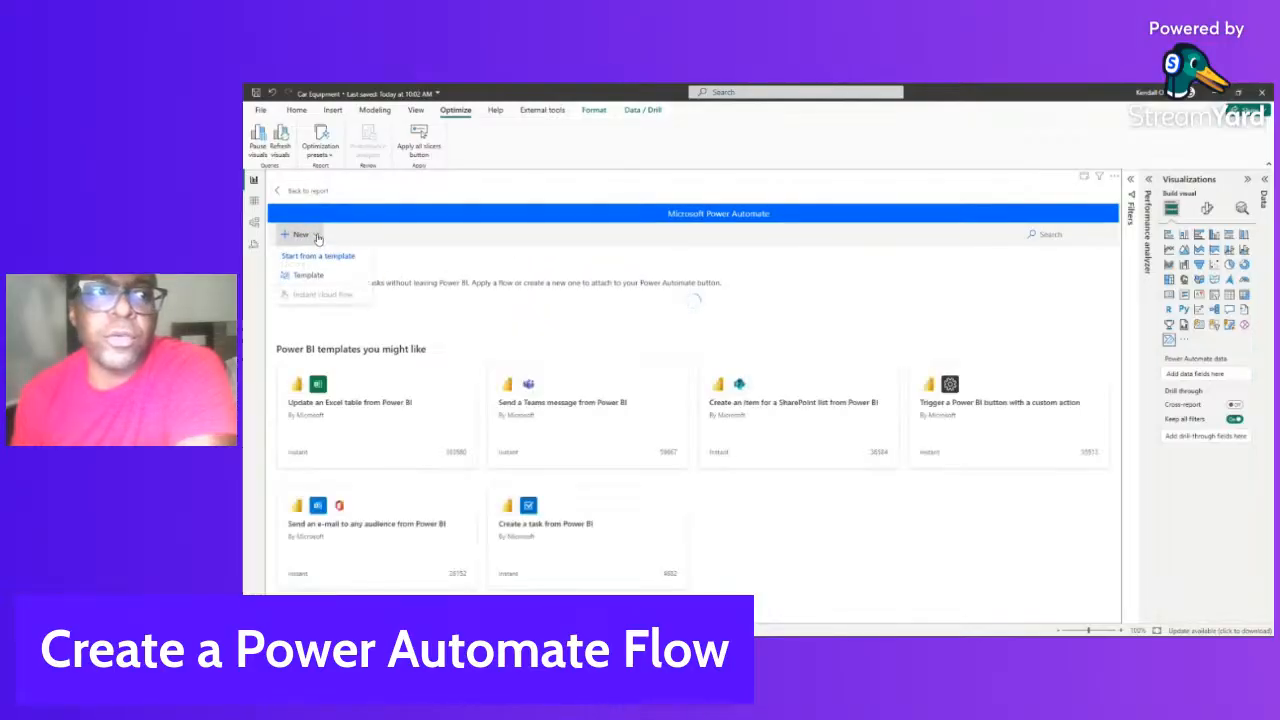
{"action": "left_click", "coordinate": [316, 295]}
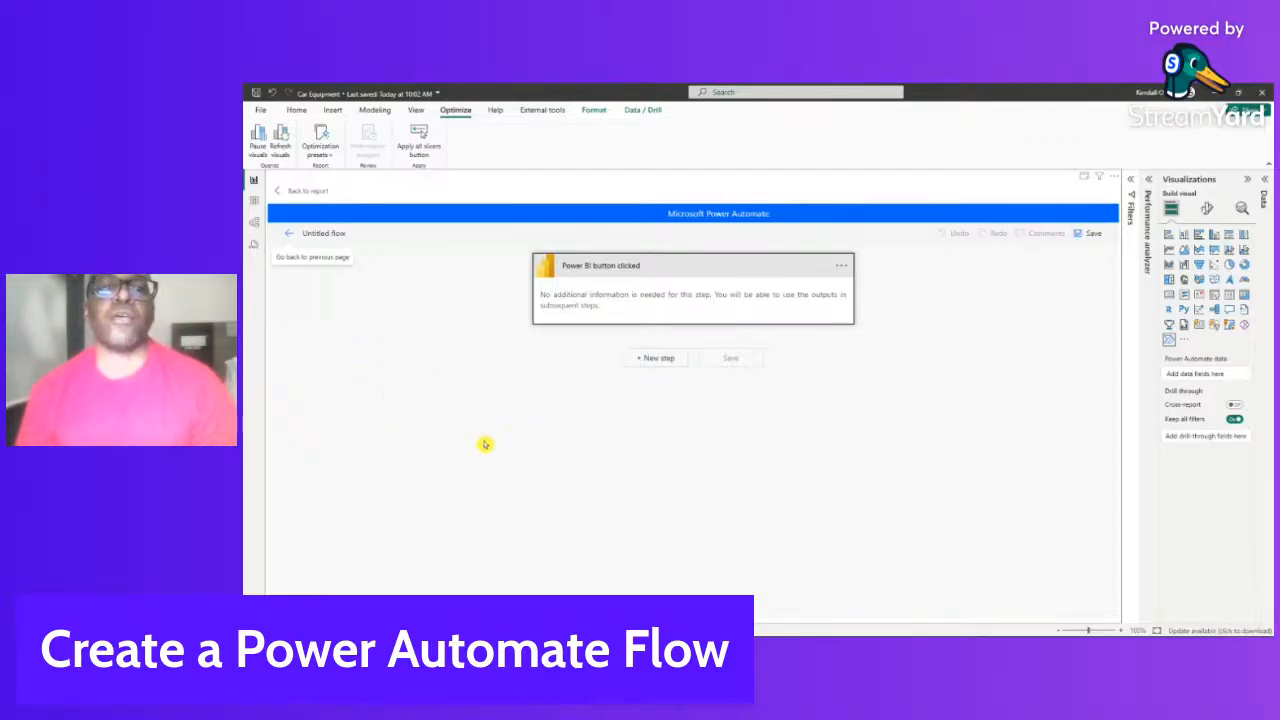
Search the operations for "power bi" and add the "Run a query against a dataset" action to the flow
{"action": "left_click", "coordinate": [655, 358]}
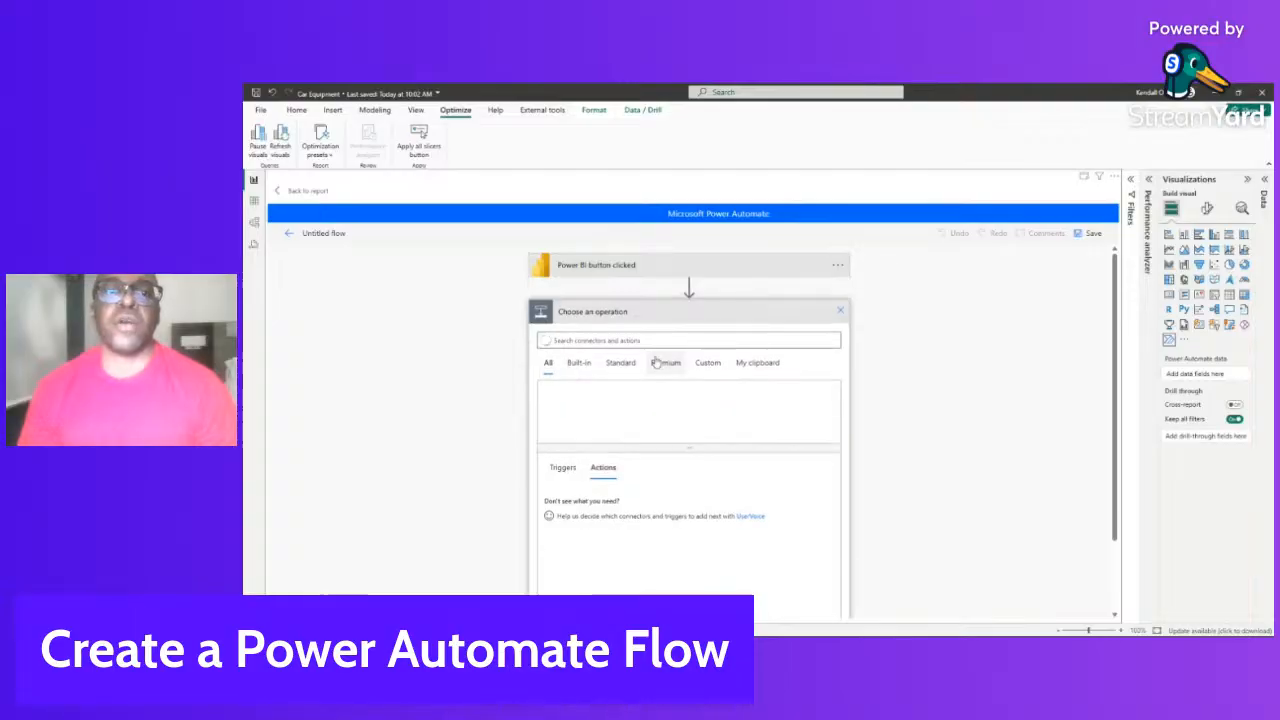
{"action": "type", "text": "sen"}
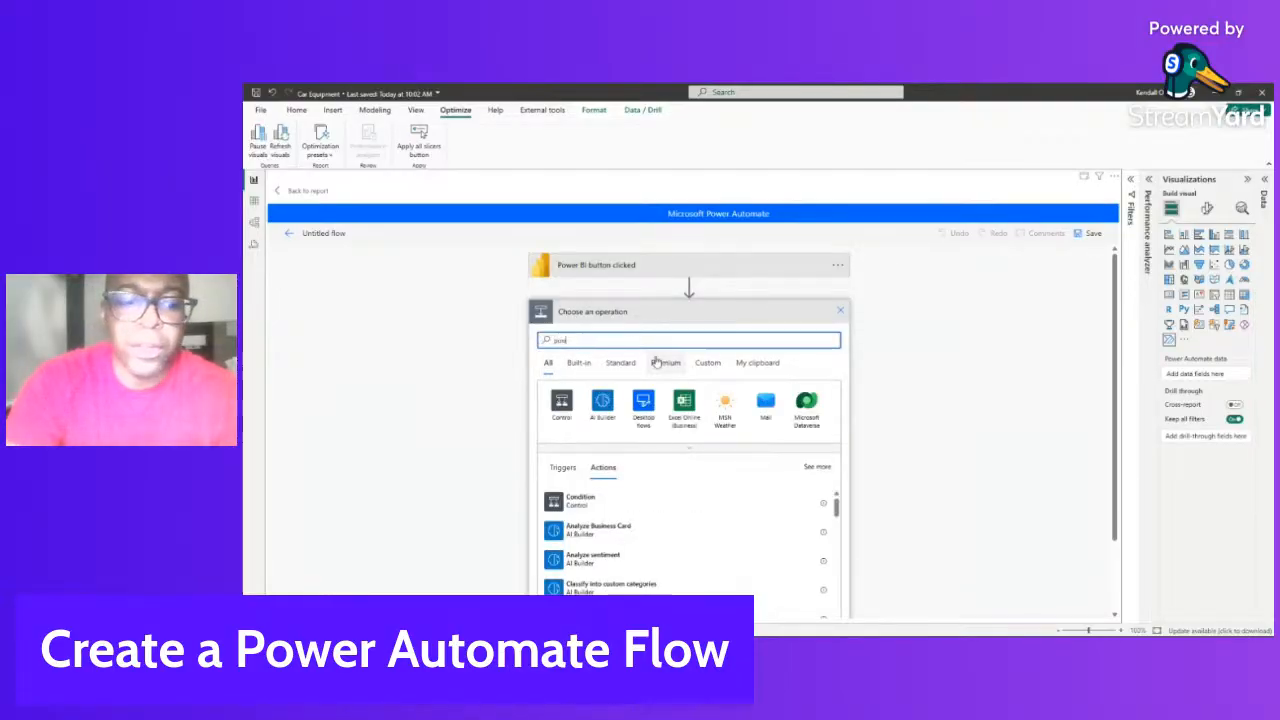
{"action": "type", "text": "r bi"}
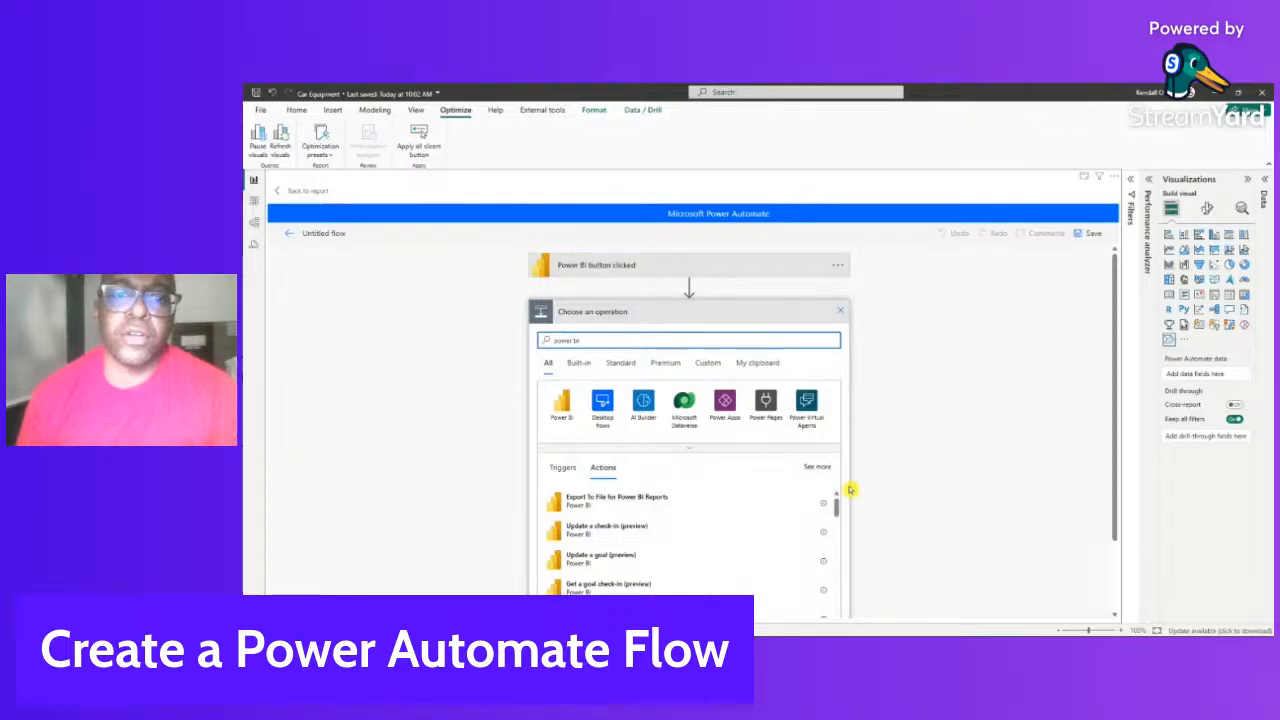
{"action": "scroll", "coordinate": [837, 506], "scroll_direction": "down", "scroll_amount": 2}
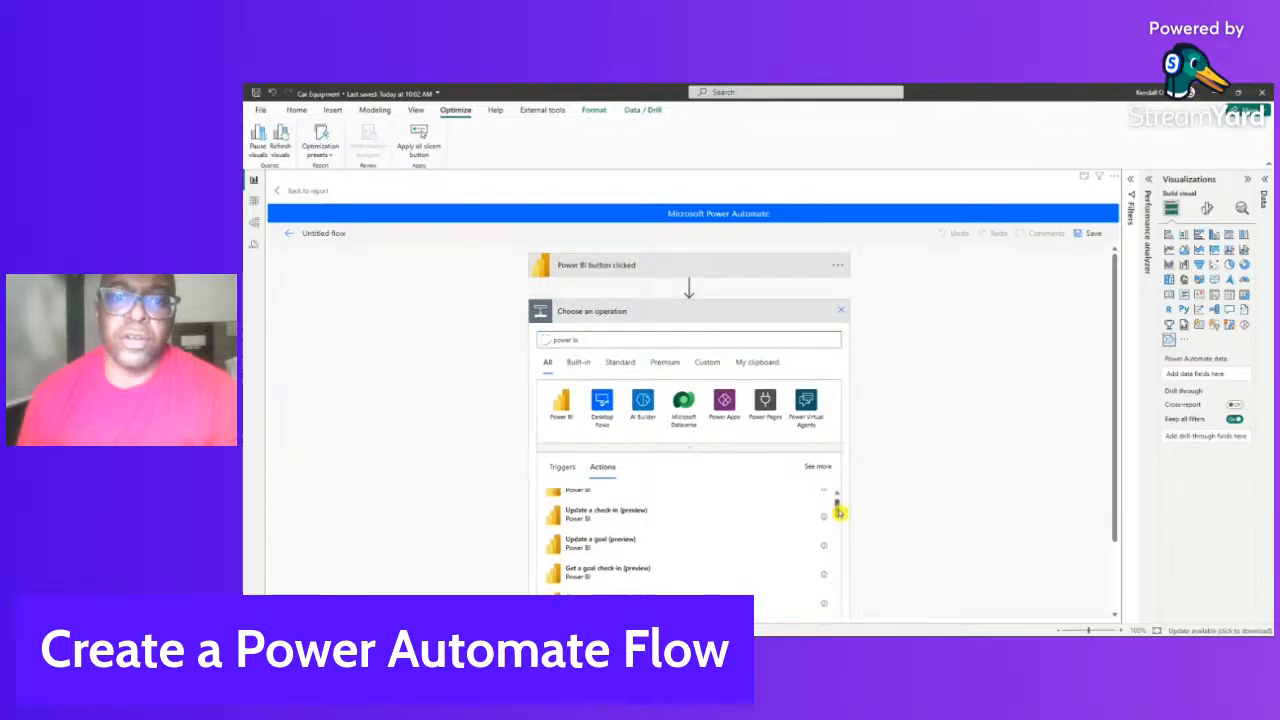
{"action": "scroll", "coordinate": [841, 517], "scroll_direction": "down", "scroll_amount": 3}
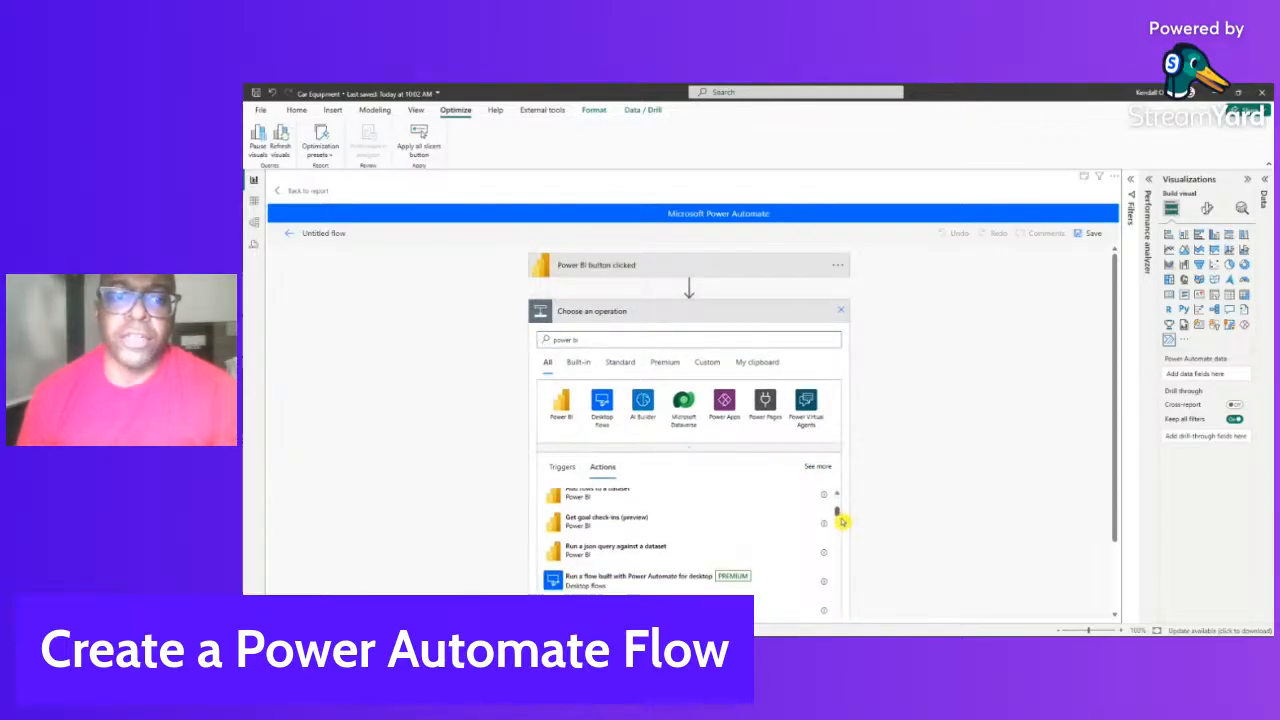
{"action": "scroll", "coordinate": [842, 521], "scroll_direction": "up", "scroll_amount": 1}
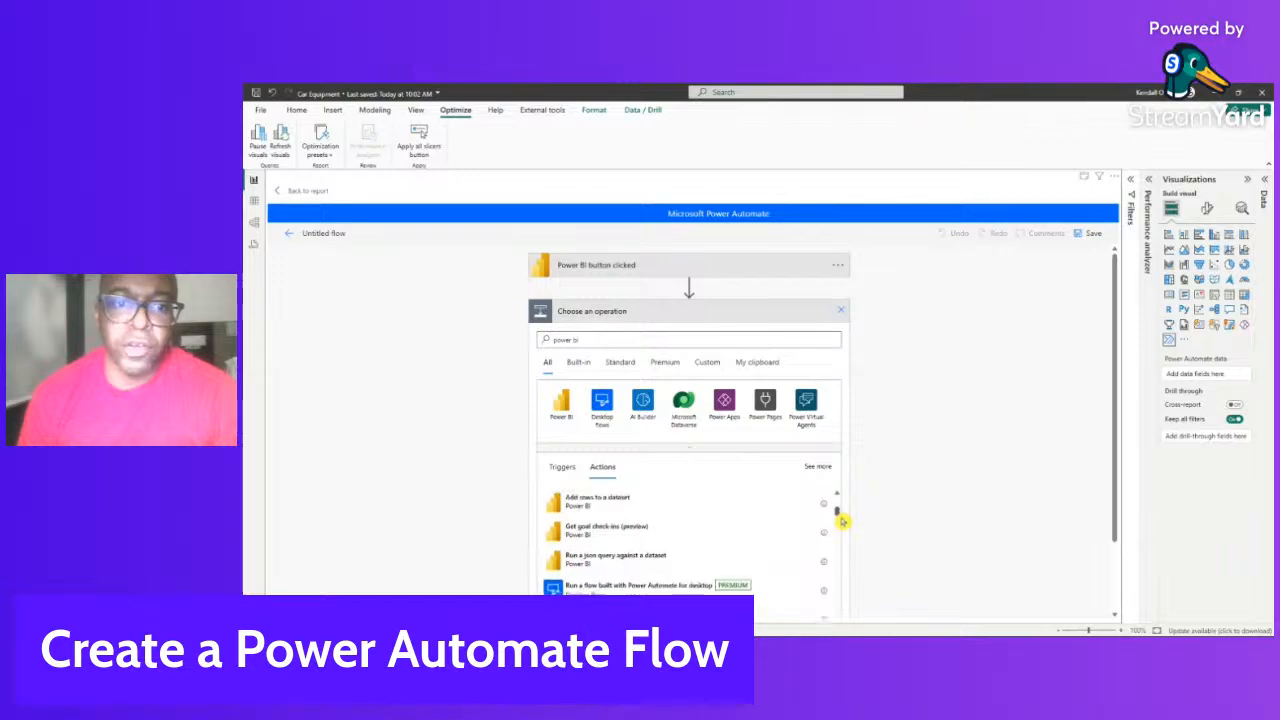
{"action": "scroll", "coordinate": [842, 521], "scroll_direction": "down", "scroll_amount": 3}
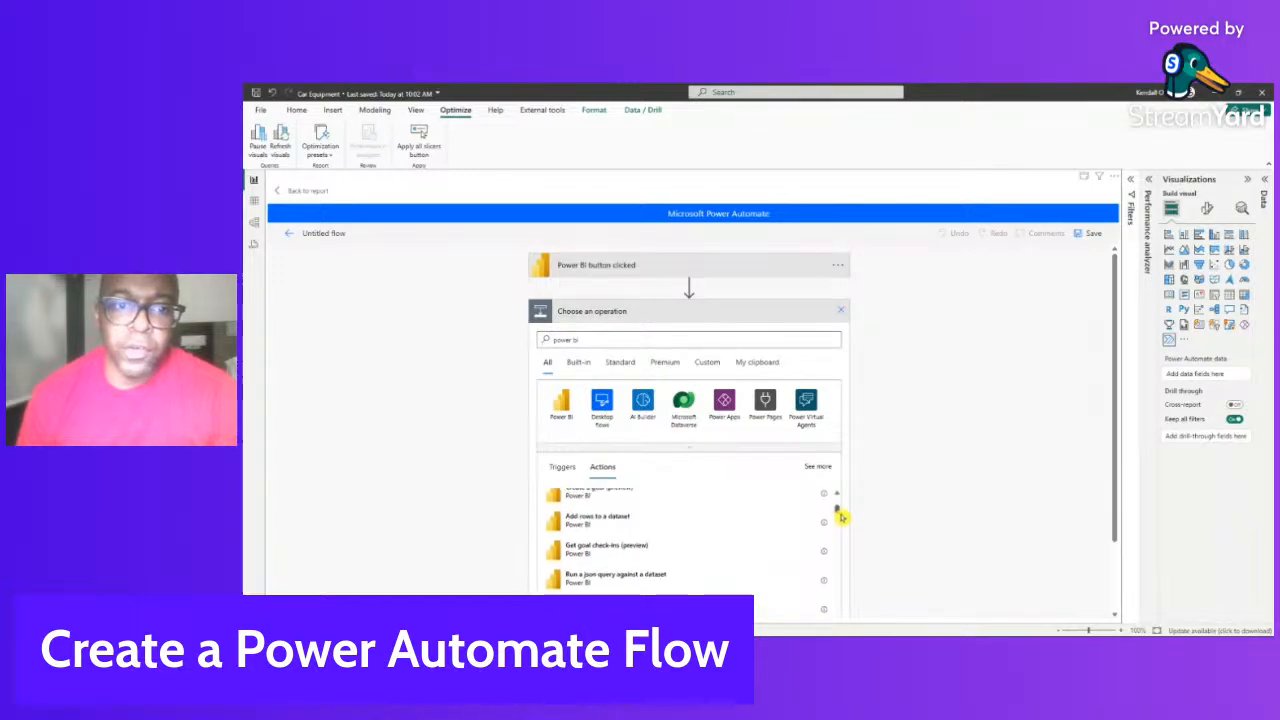
{"action": "scroll", "coordinate": [842, 521], "scroll_direction": "down", "scroll_amount": 5}
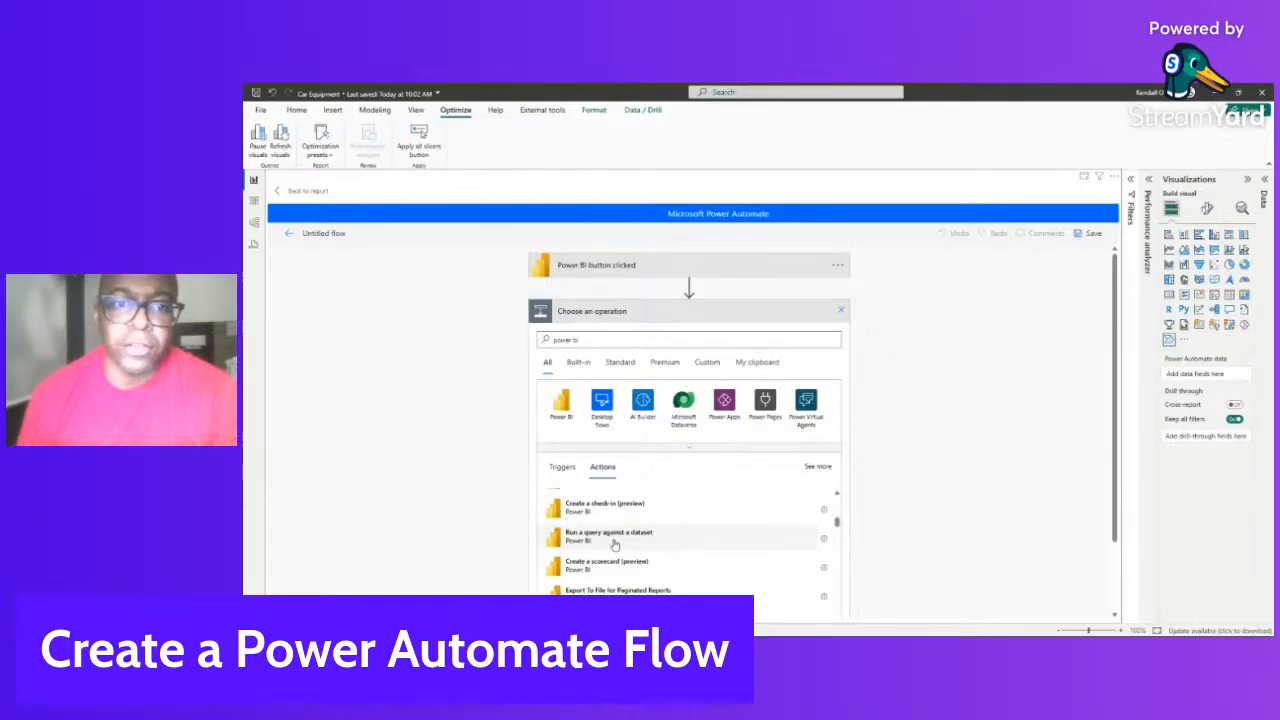
{"action": "left_click", "coordinate": [615, 542]}
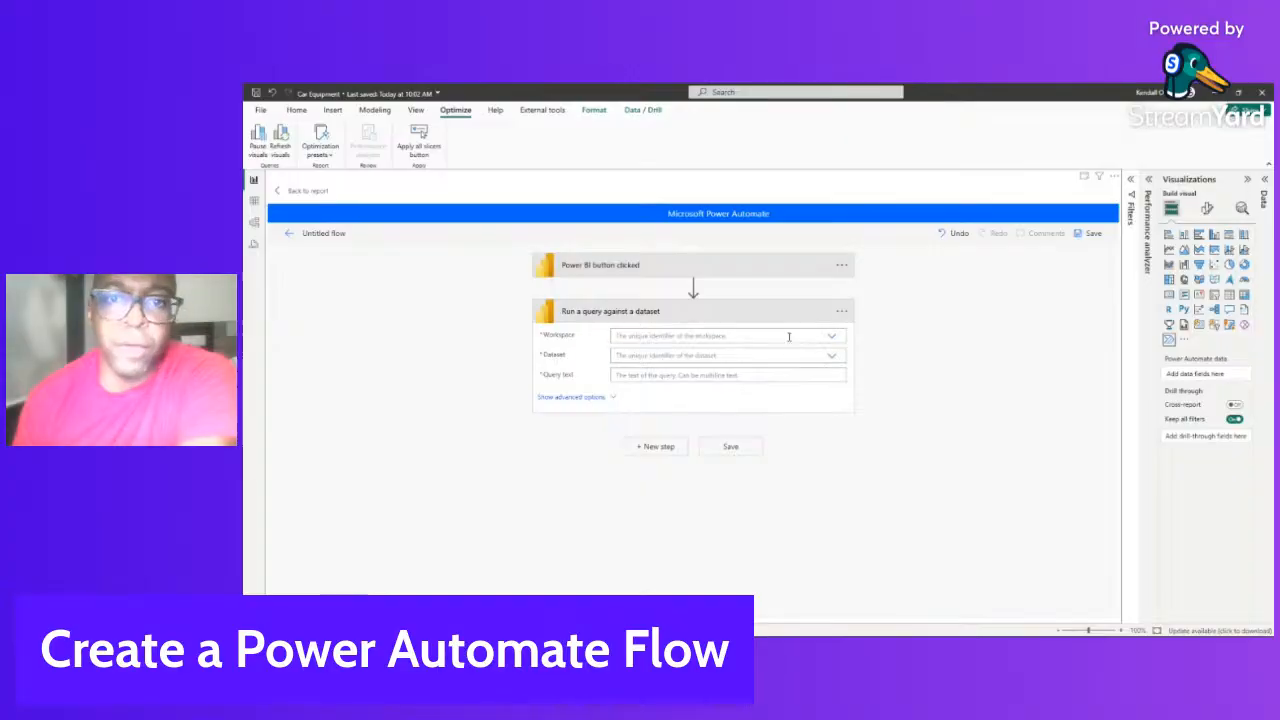
Set the query action's workspace to My Workspace and its dataset to Car Equipment
{"action": "left_click", "coordinate": [831, 339]}
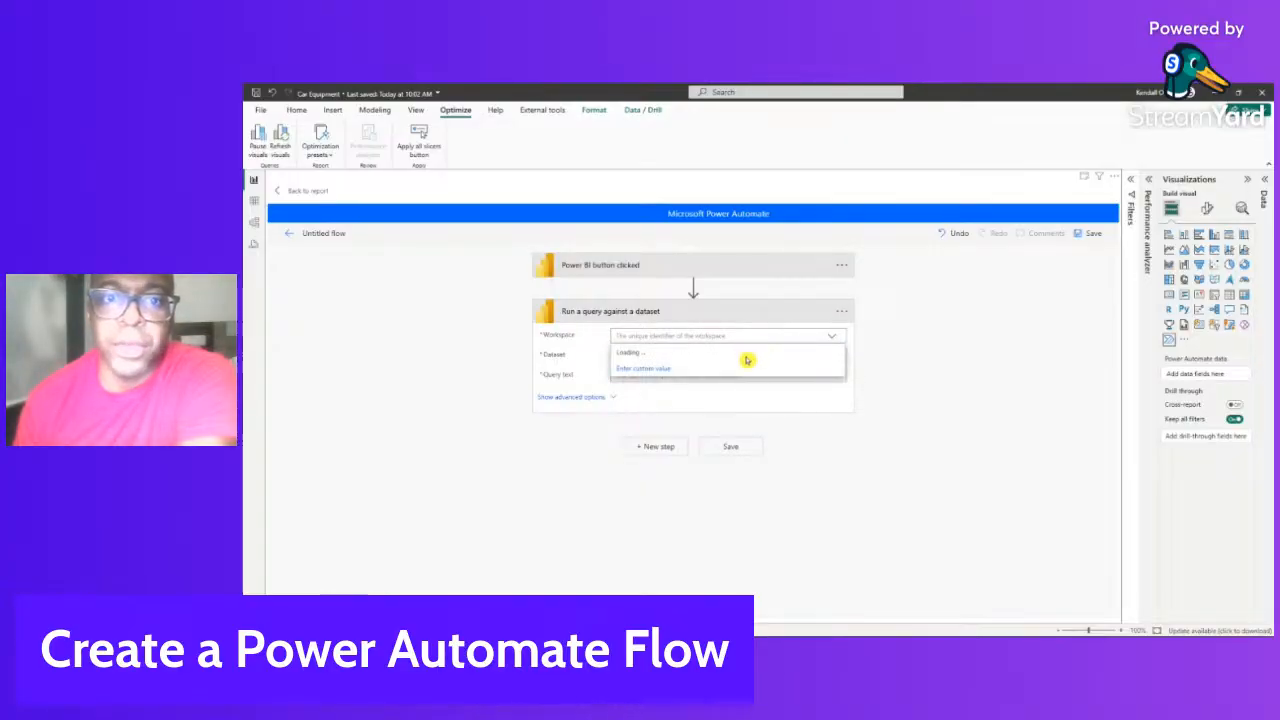
{"action": "left_click", "coordinate": [706, 354]}
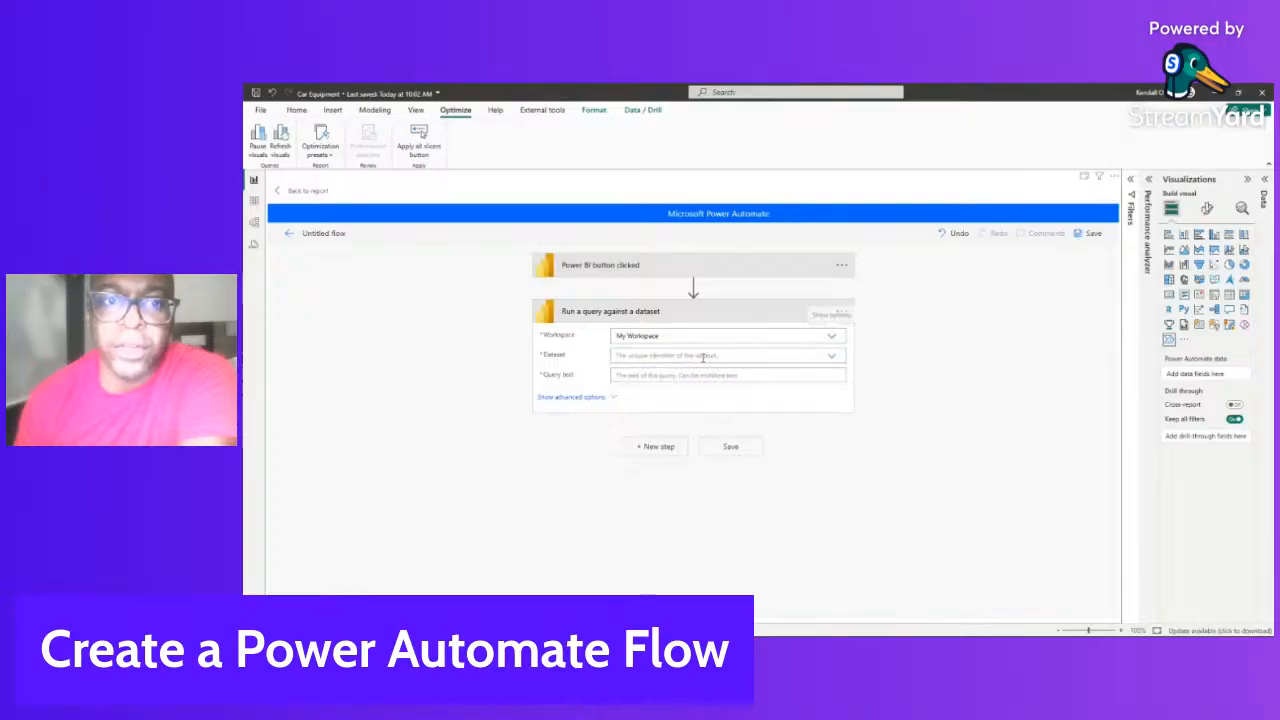
{"action": "left_click", "coordinate": [833, 360]}
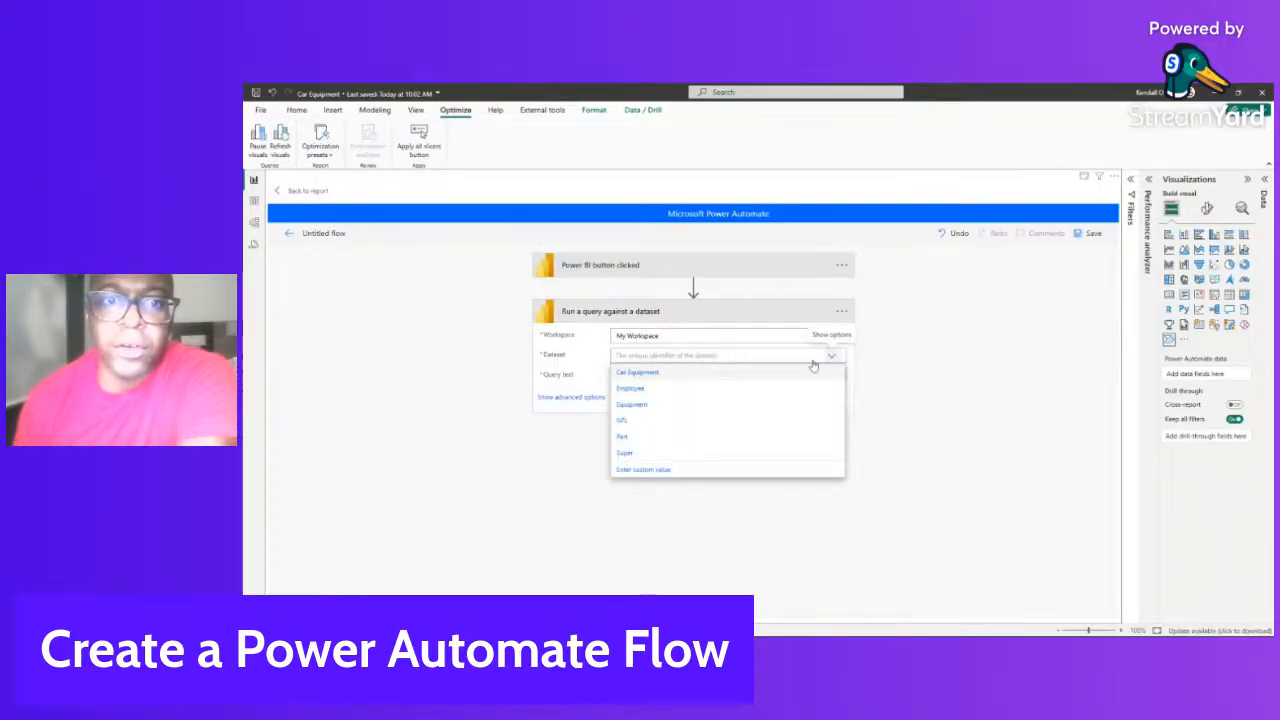
{"action": "left_click", "coordinate": [647, 374]}
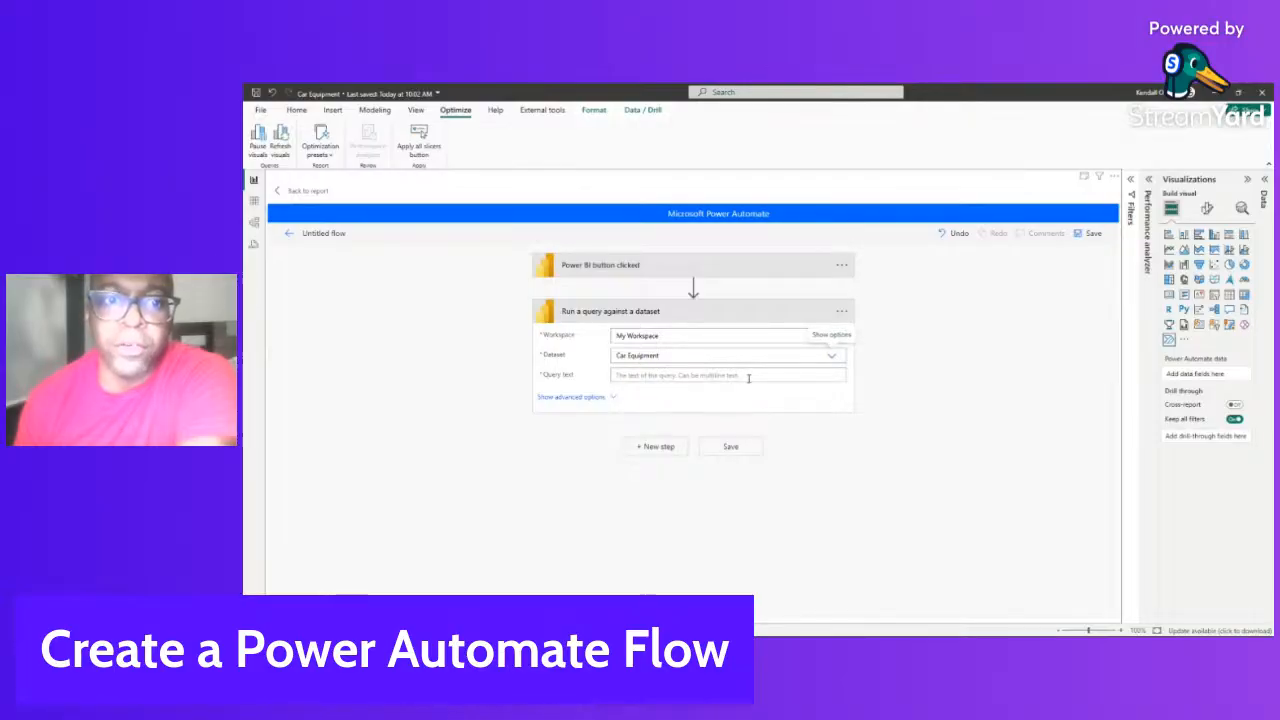
Paste the copied DAX query as the query text of the "Run a query against a dataset" action and collapse the action
{"action": "left_click", "coordinate": [660, 374]}
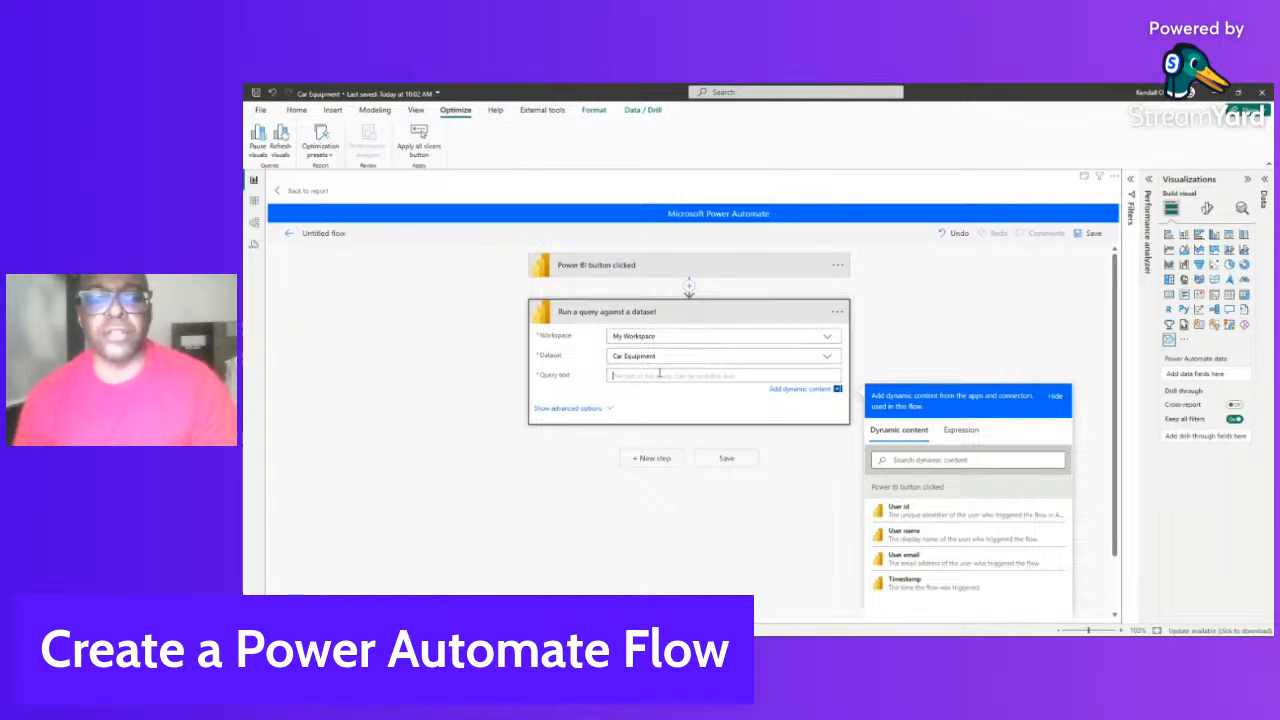
{"action": "key", "text": "ctrl+v"}
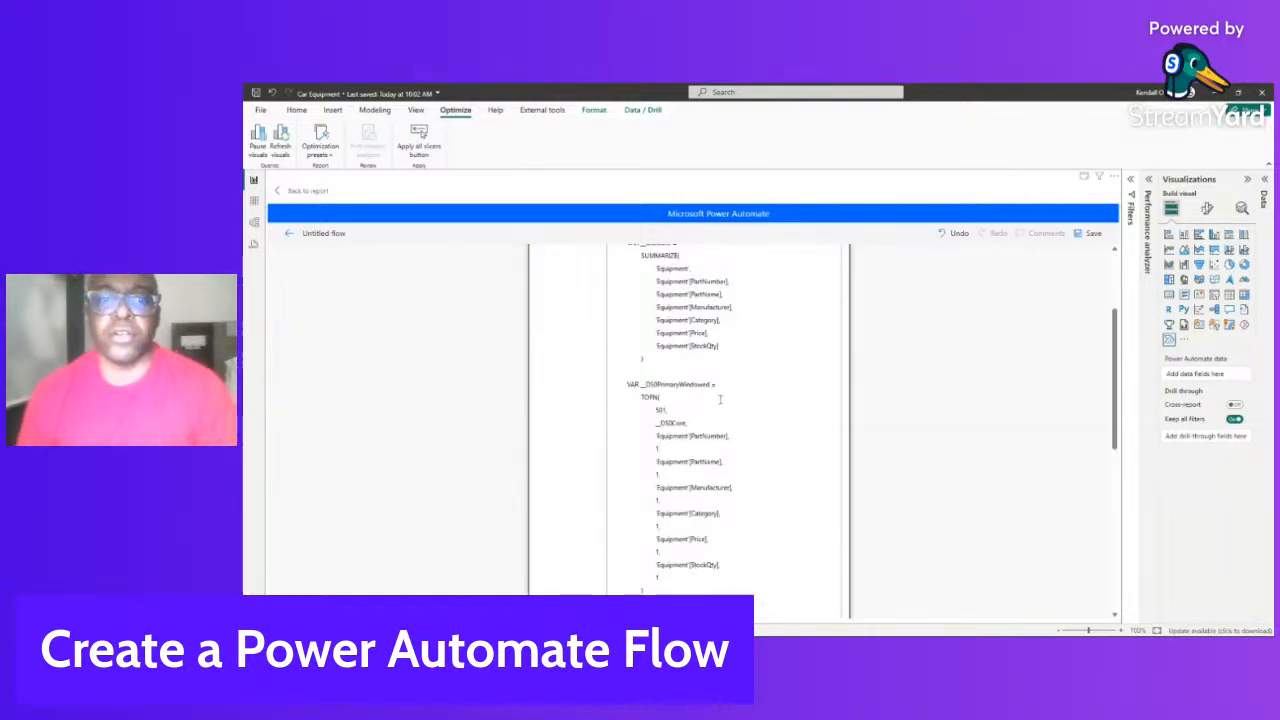
{"action": "scroll", "coordinate": [735, 419], "scroll_direction": "down", "scroll_amount": 5}
{"action": "scroll", "coordinate": [735, 419], "scroll_direction": "up", "scroll_amount": 6}
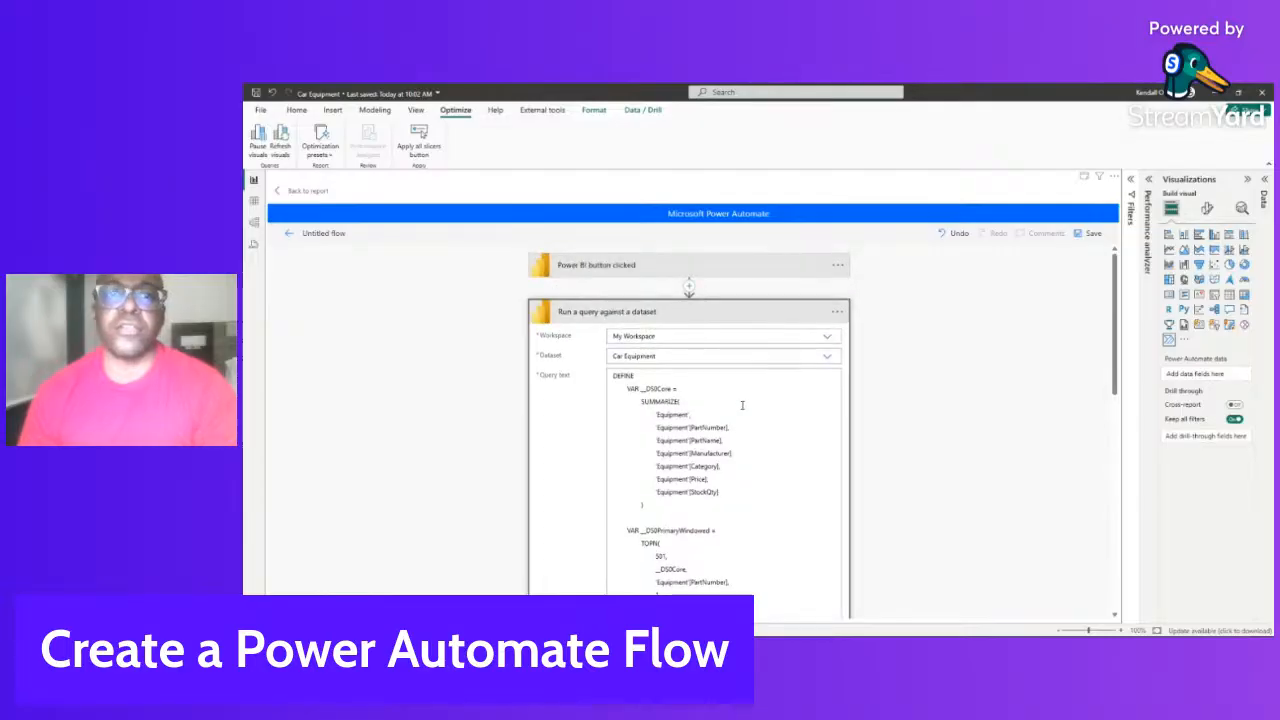
{"action": "left_click", "coordinate": [685, 316]}
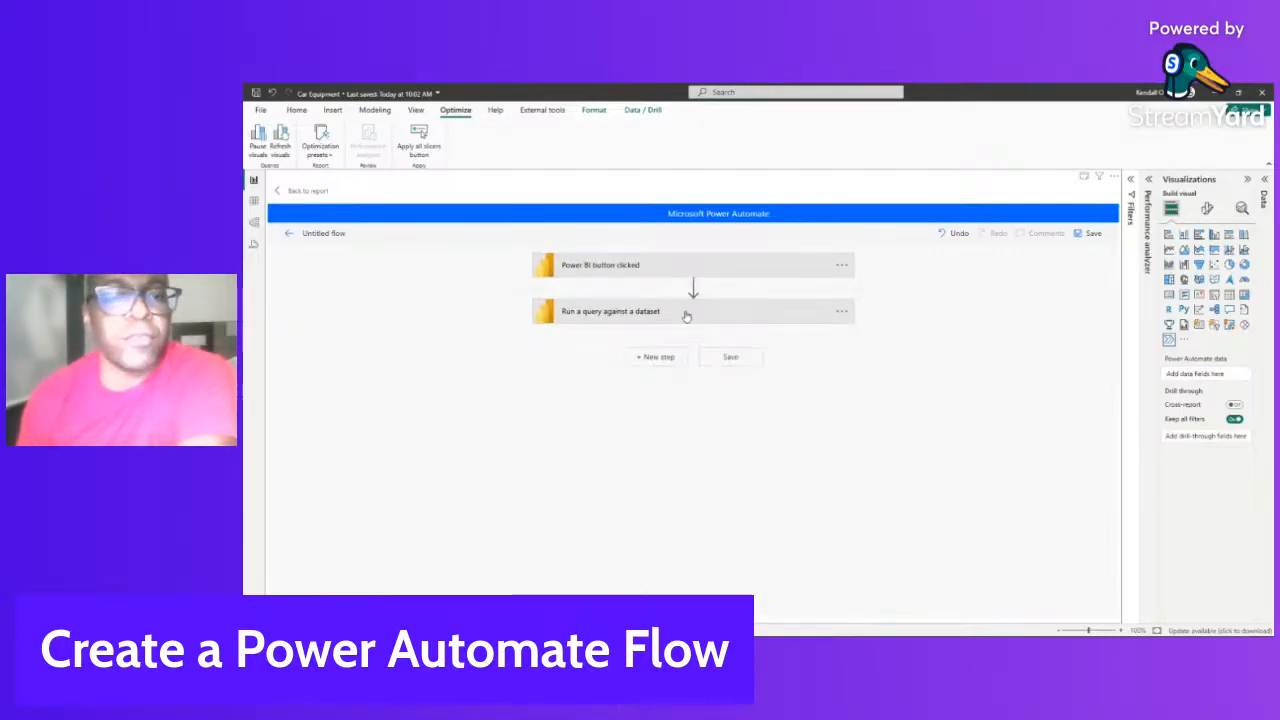
Search the operations for "csv" and add the Data Operation action "Create CSV table" after the dataset query
{"action": "left_click", "coordinate": [658, 357]}
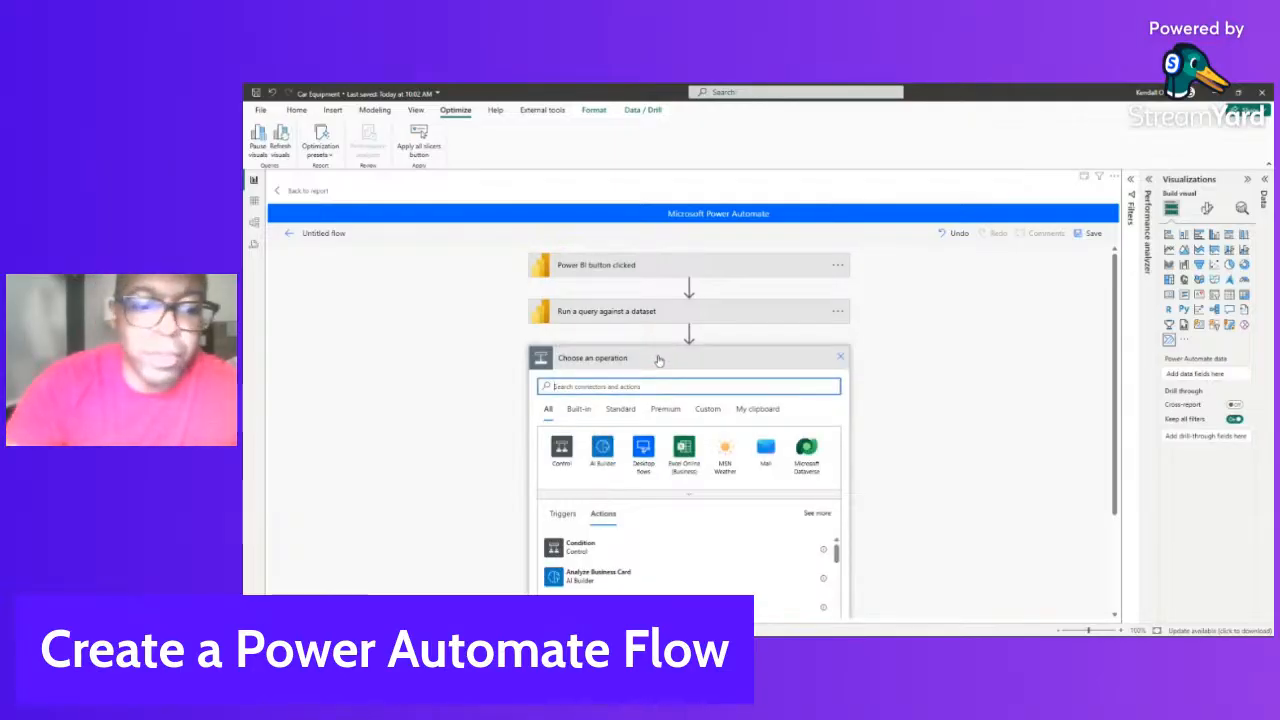
{"action": "type", "text": "csv"}
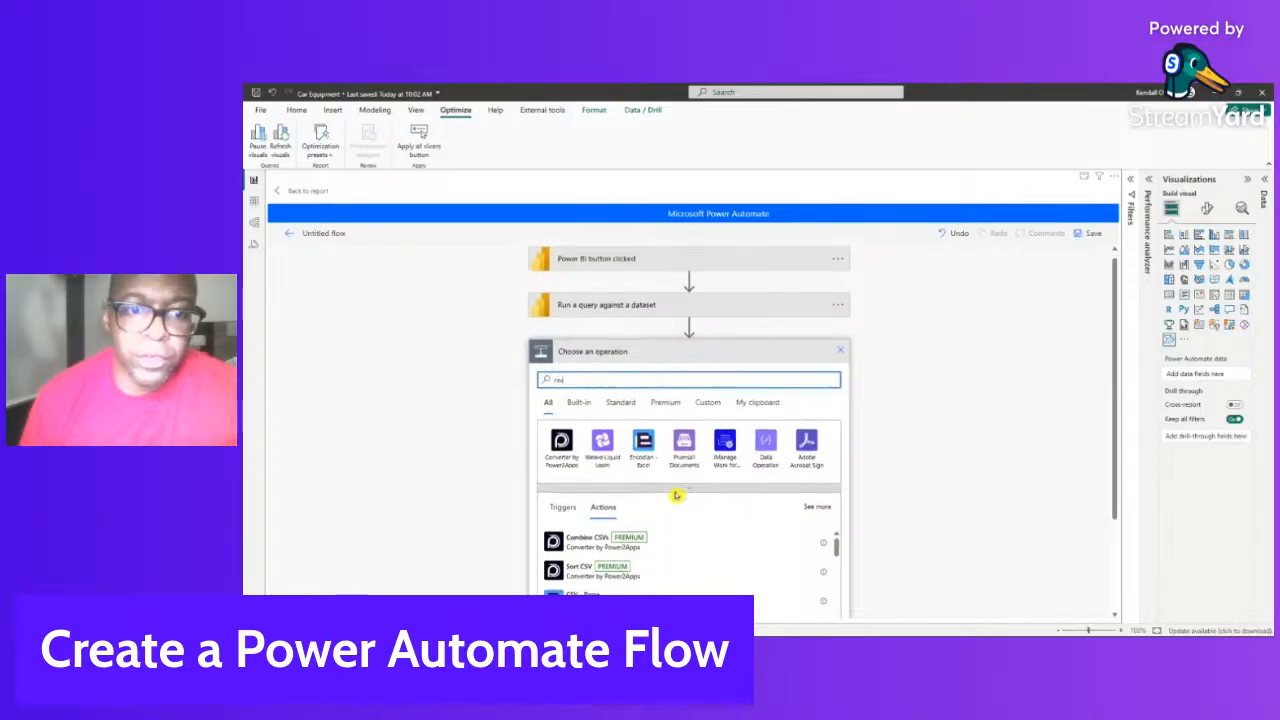
{"action": "scroll", "coordinate": [674, 494], "scroll_direction": "down", "scroll_amount": 2}
{"action": "scroll", "coordinate": [600, 518], "scroll_direction": "down", "scroll_amount": 3}
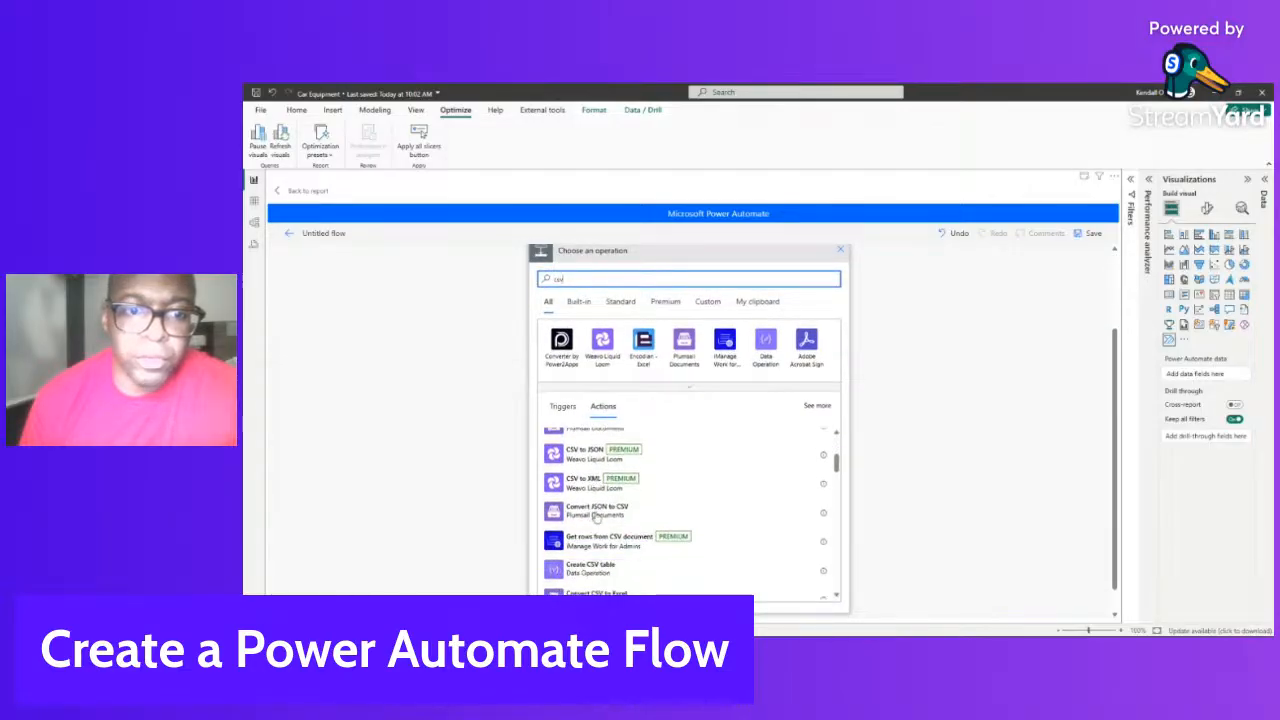
{"action": "left_click", "coordinate": [592, 568]}
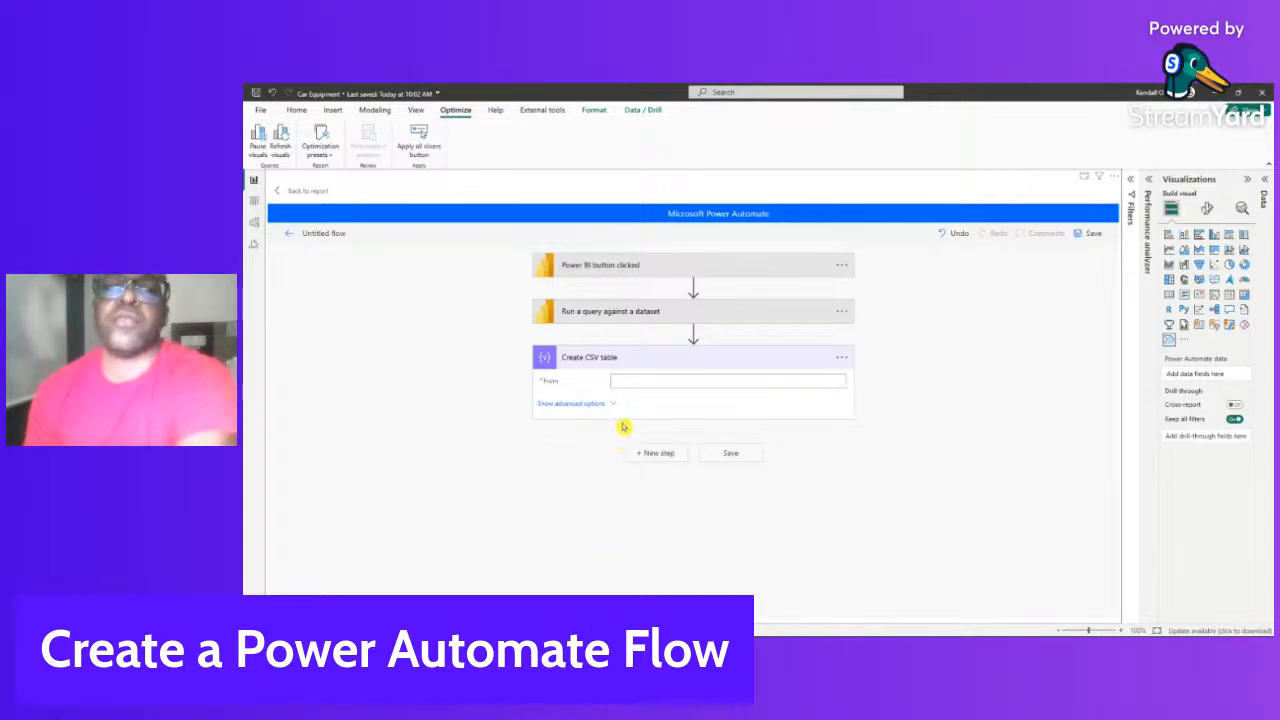
Set the source of the Create CSV table action to the query's "First table rows" and collapse the action
{"action": "left_click", "coordinate": [632, 380]}
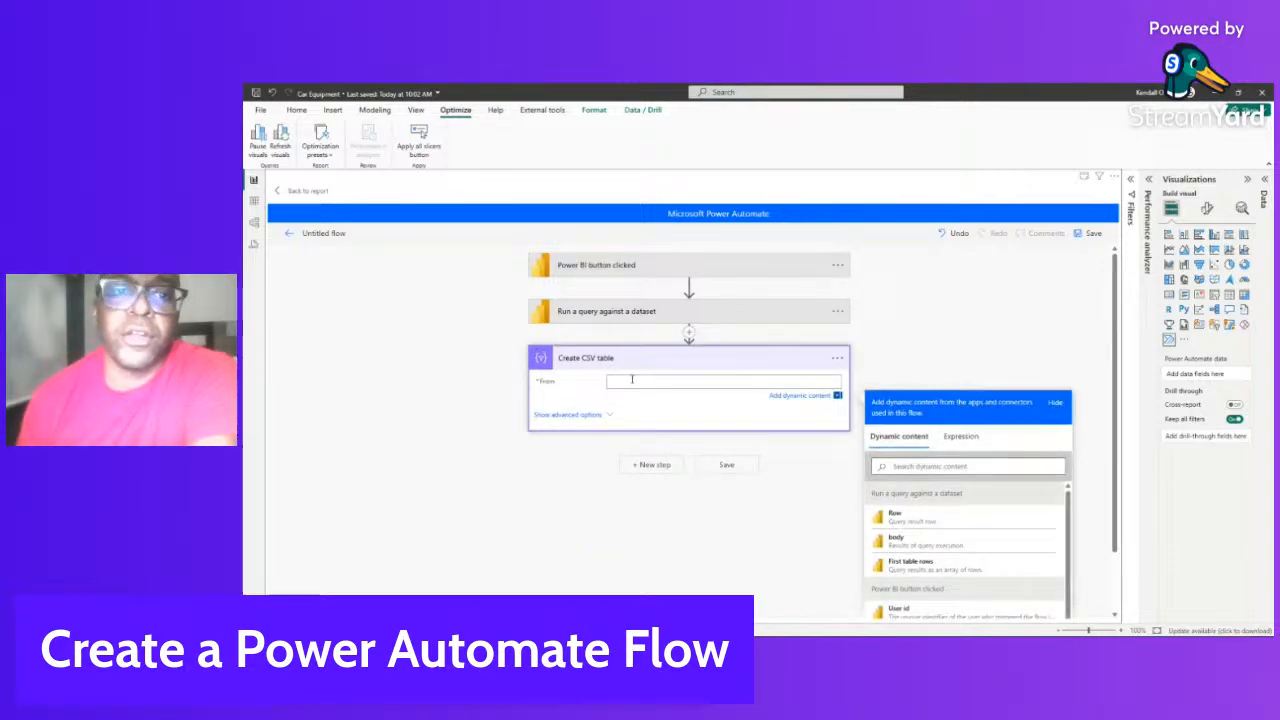
{"action": "left_click", "coordinate": [930, 568]}
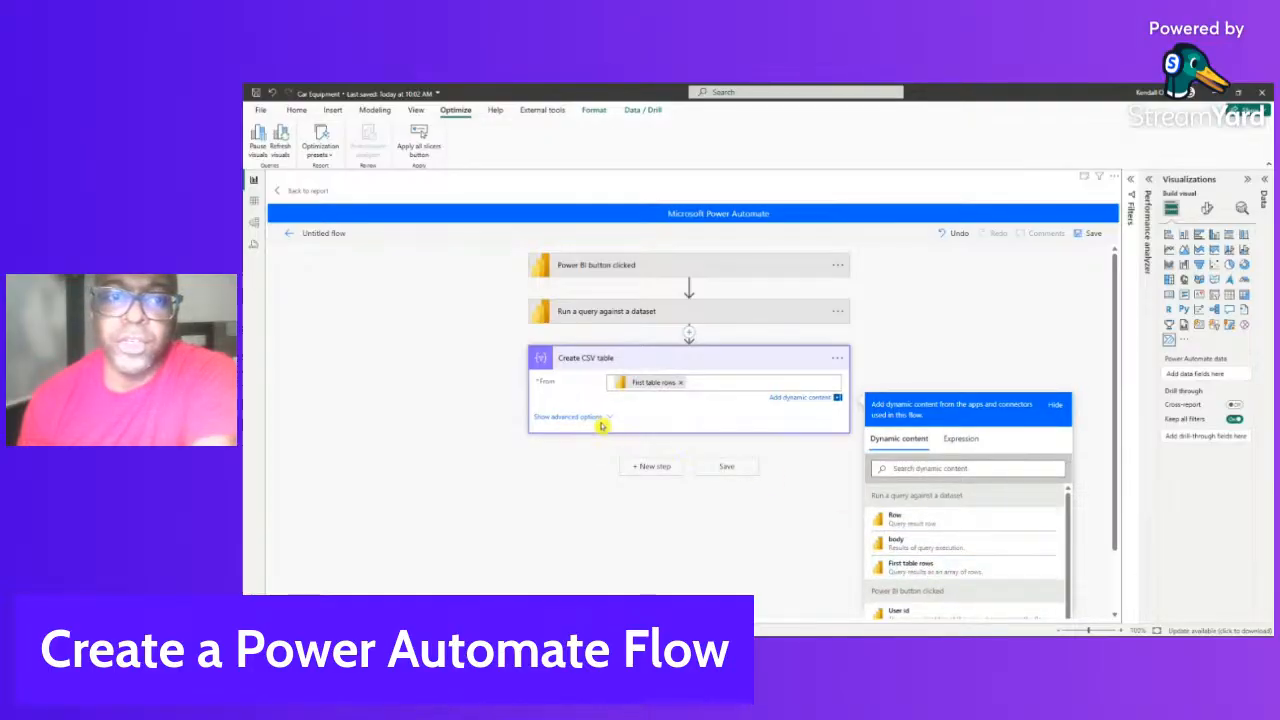
{"action": "left_click", "coordinate": [600, 358]}
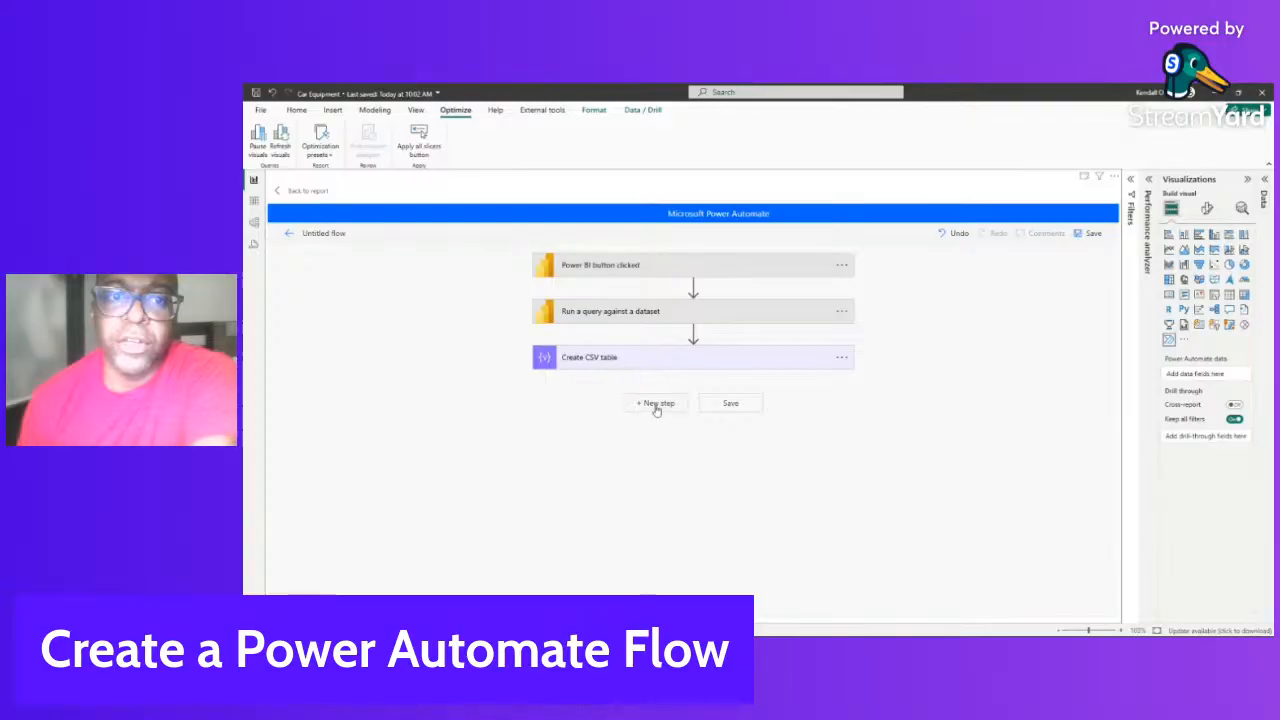
Search the operations for "outlook" and add the Office 365 Outlook action "Send an email (V2)" after the CSV table
{"action": "left_click", "coordinate": [657, 404]}
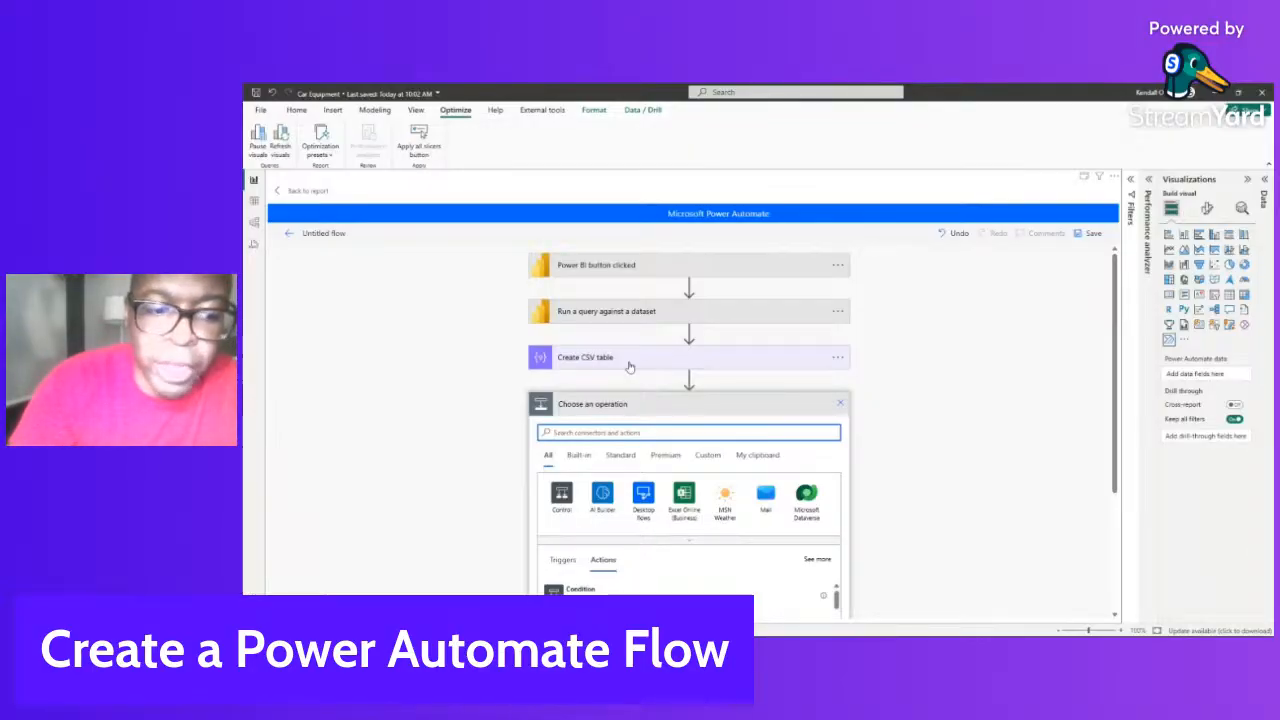
{"action": "type", "text": "outl"}
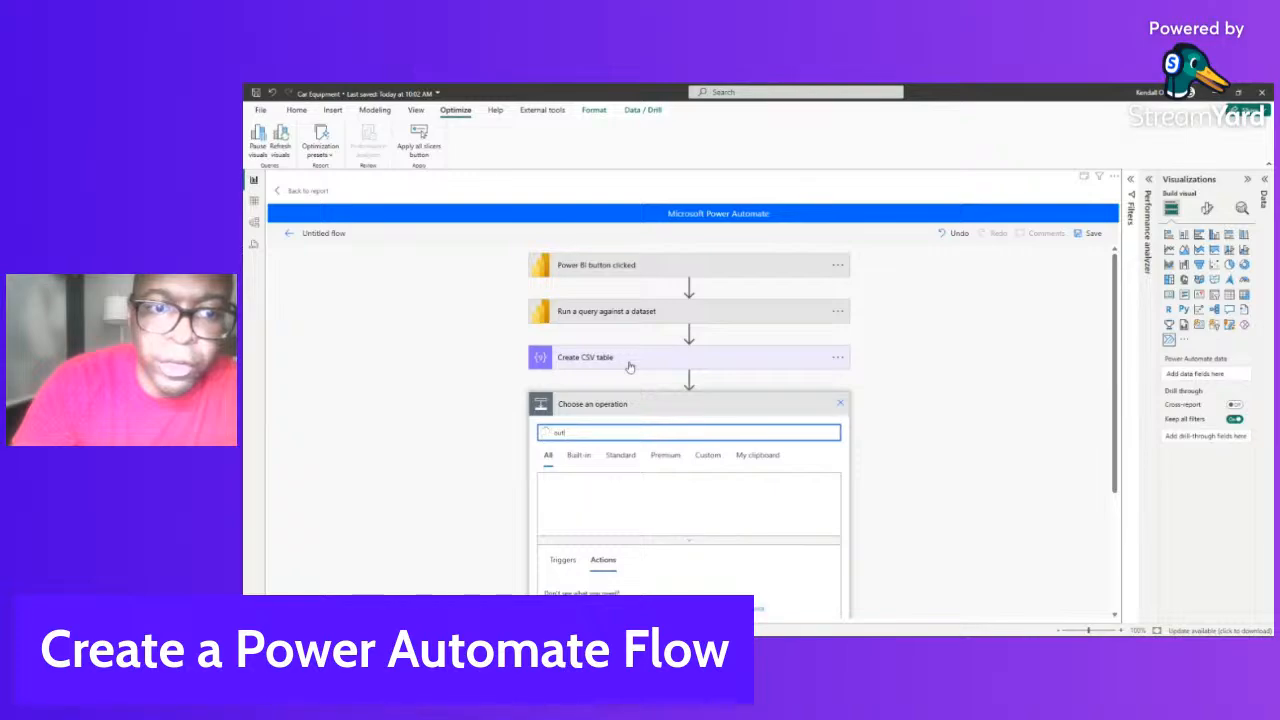
{"action": "type", "text": "ook"}
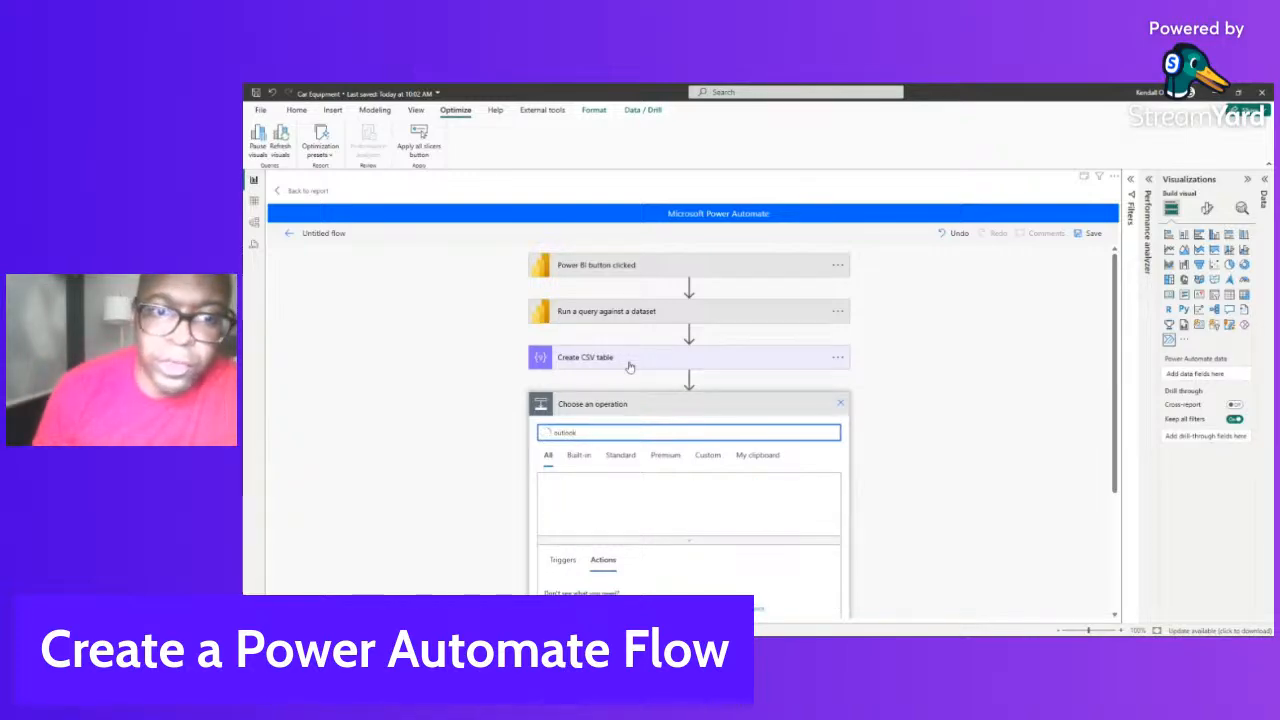
{"action": "left_click", "coordinate": [591, 506]}
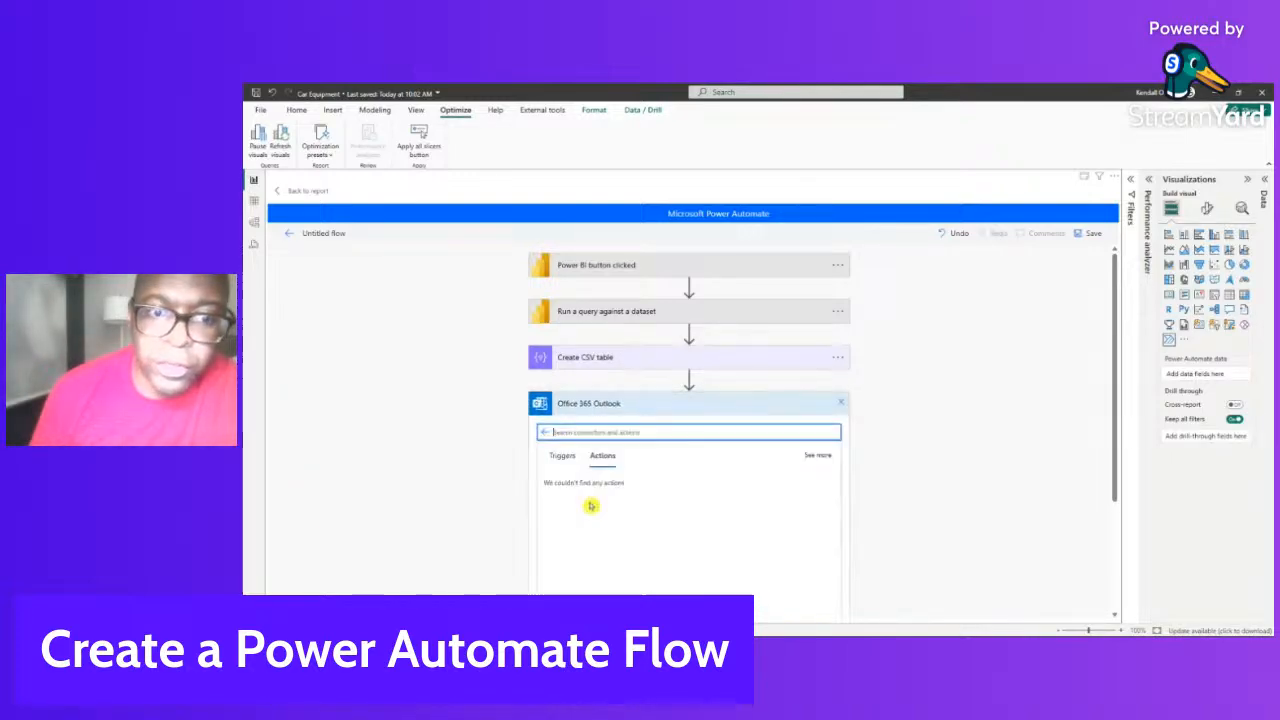
{"action": "scroll", "coordinate": [622, 522], "scroll_direction": "down", "scroll_amount": 2}
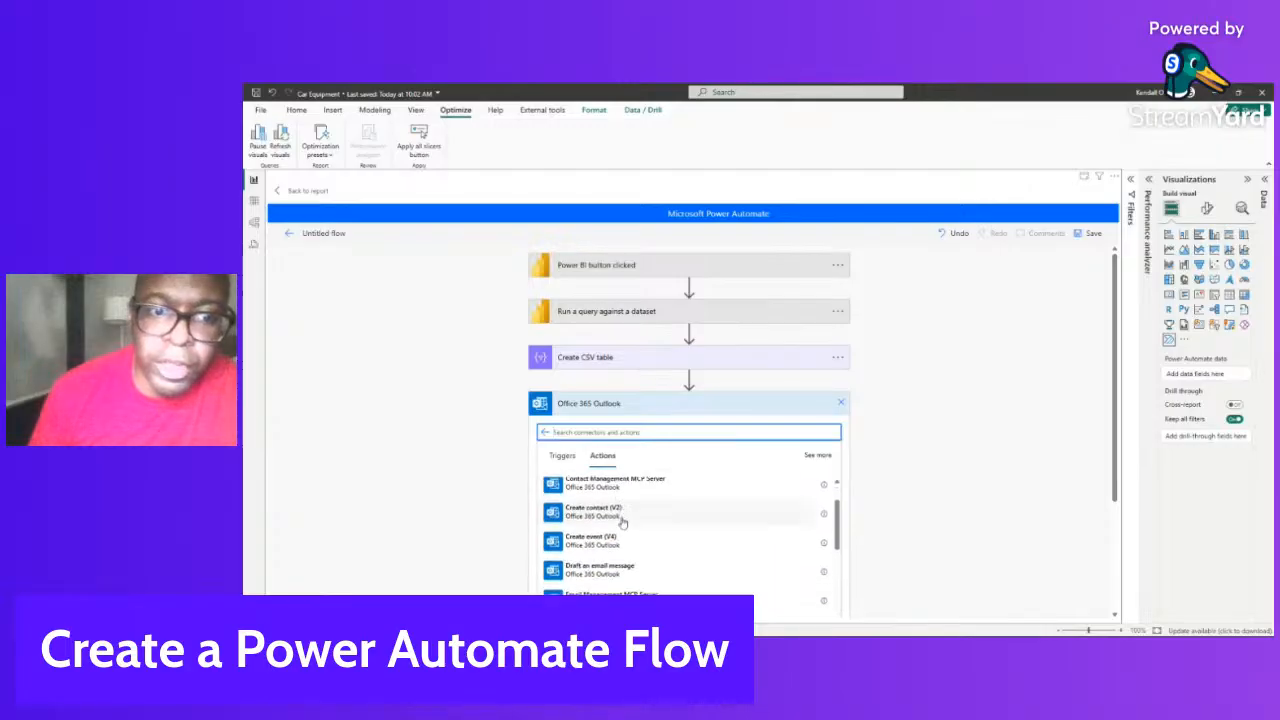
{"action": "scroll", "coordinate": [622, 522], "scroll_direction": "down", "scroll_amount": 5}
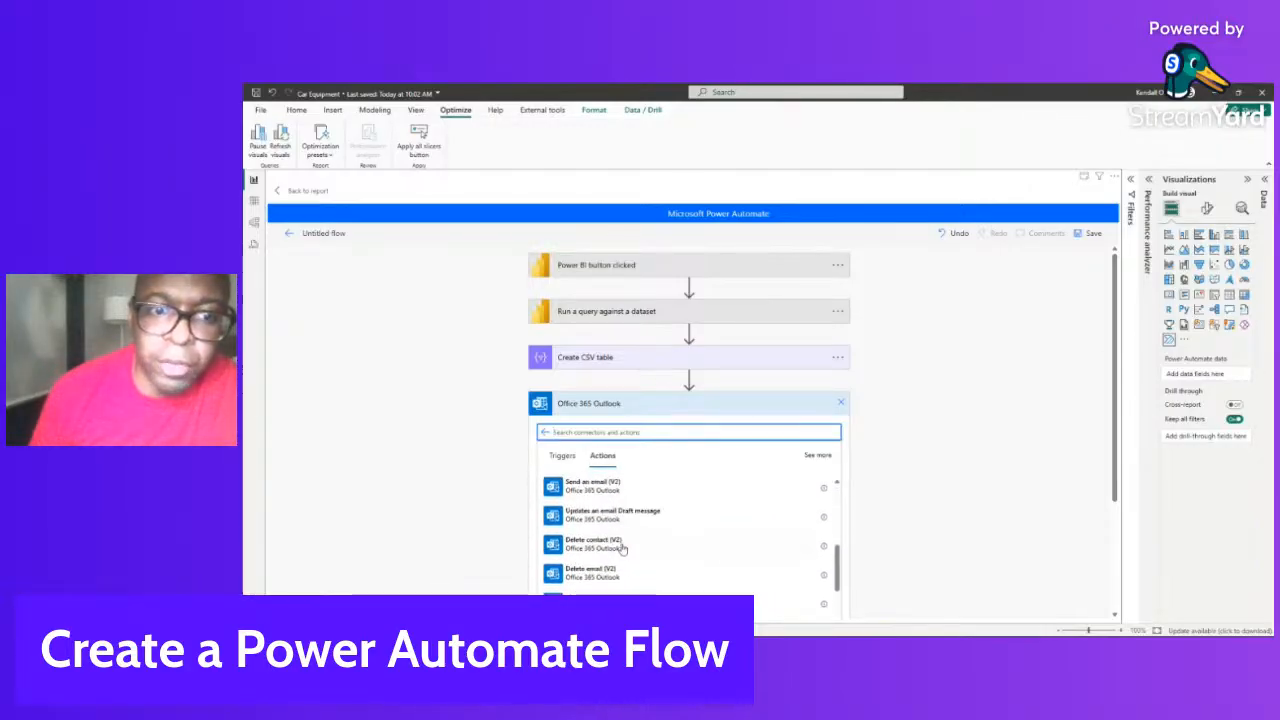
{"action": "left_click", "coordinate": [612, 490]}
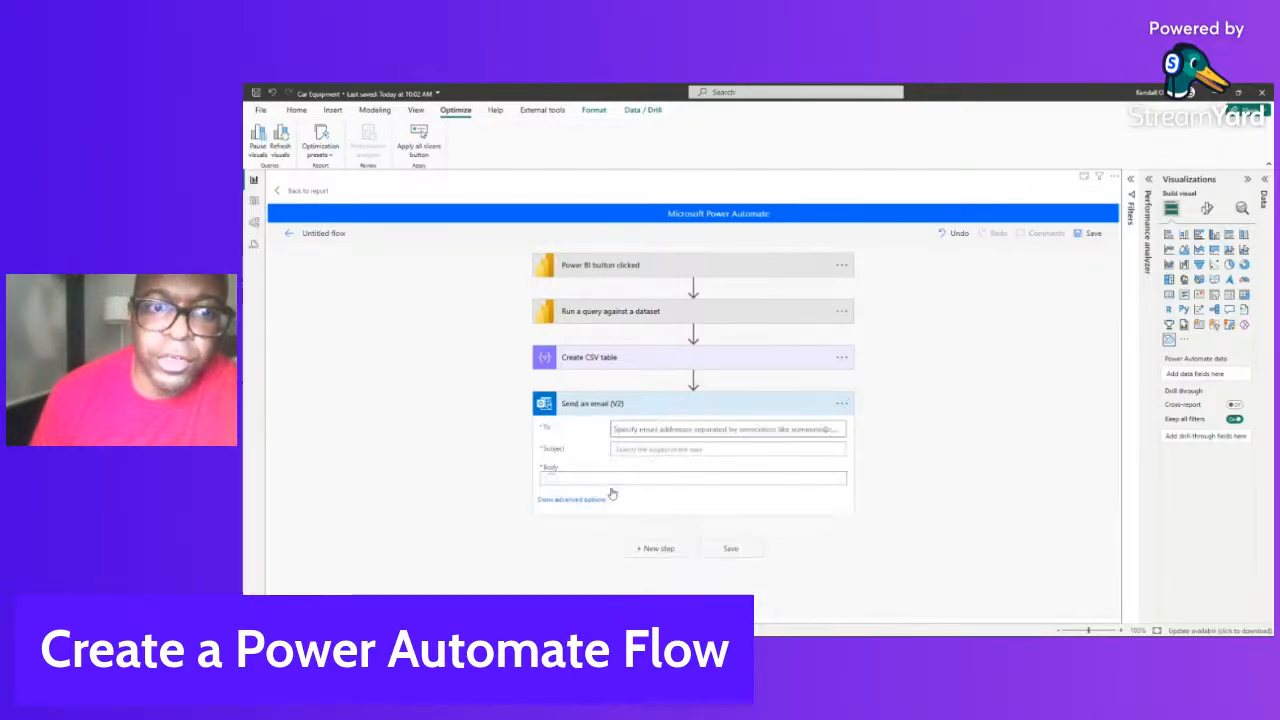
Look up the recipient by surname and set that person as the addressee of the email action
{"action": "left_click", "coordinate": [658, 440]}
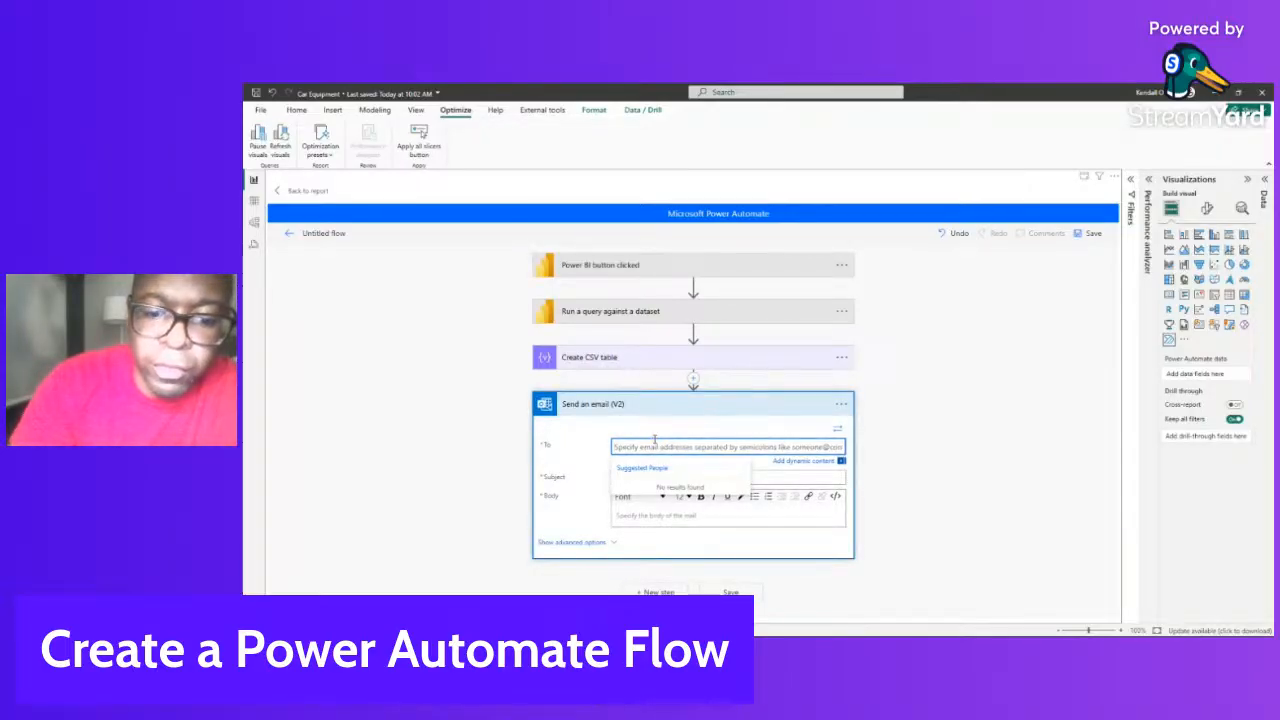
{"action": "type", "text": "outlaw"}
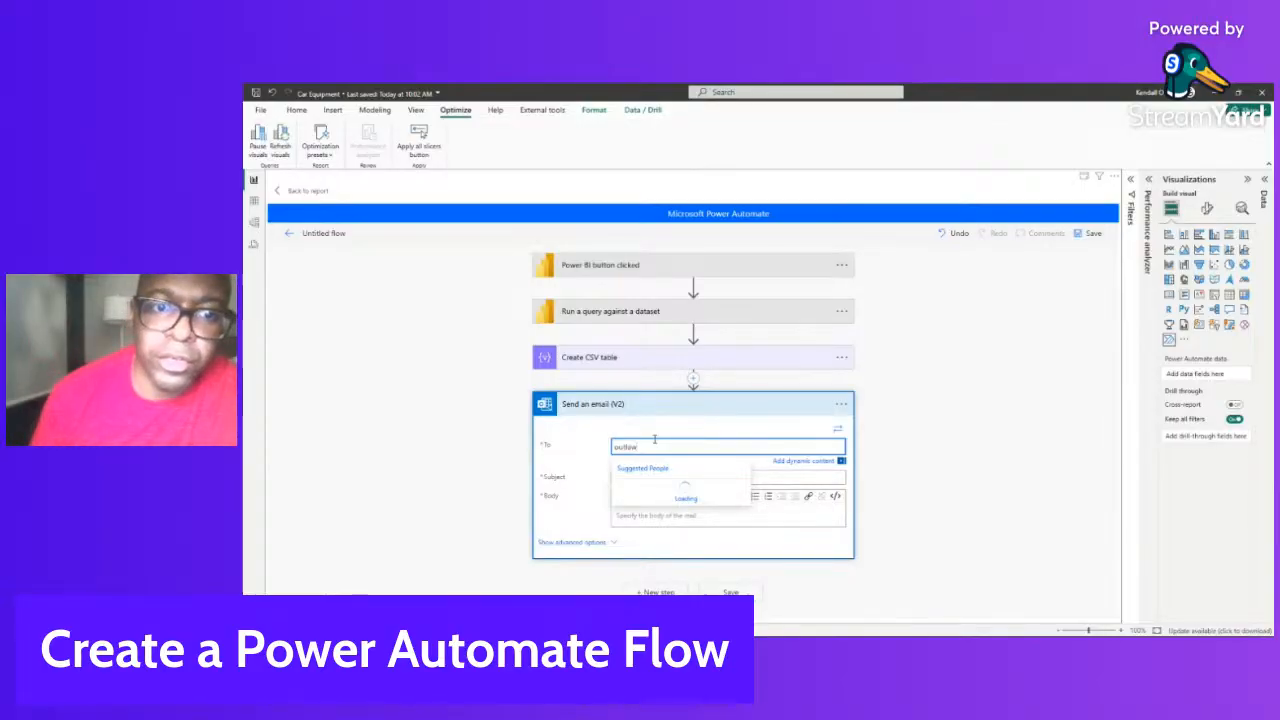
{"action": "left_click", "coordinate": [661, 511]}
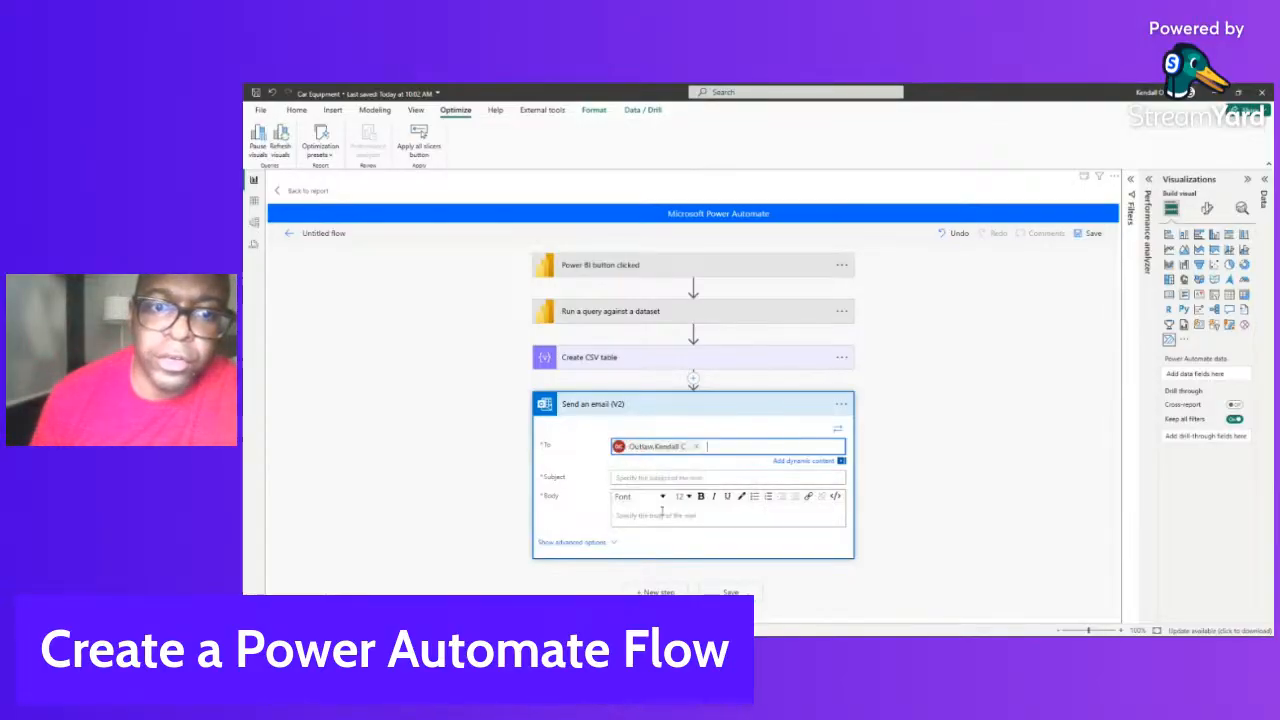
Enter "Car Equipment" as both the subject and the body of the email
{"action": "left_click", "coordinate": [655, 478]}
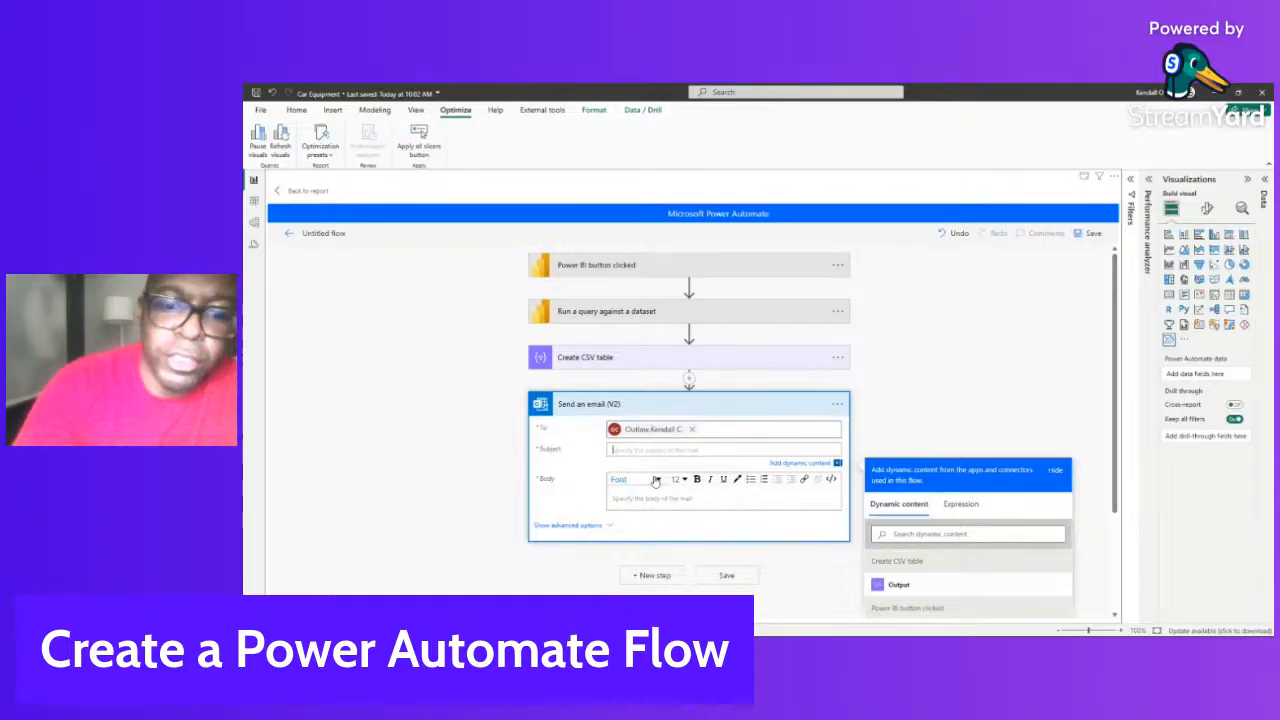
{"action": "type", "text": "Car"}
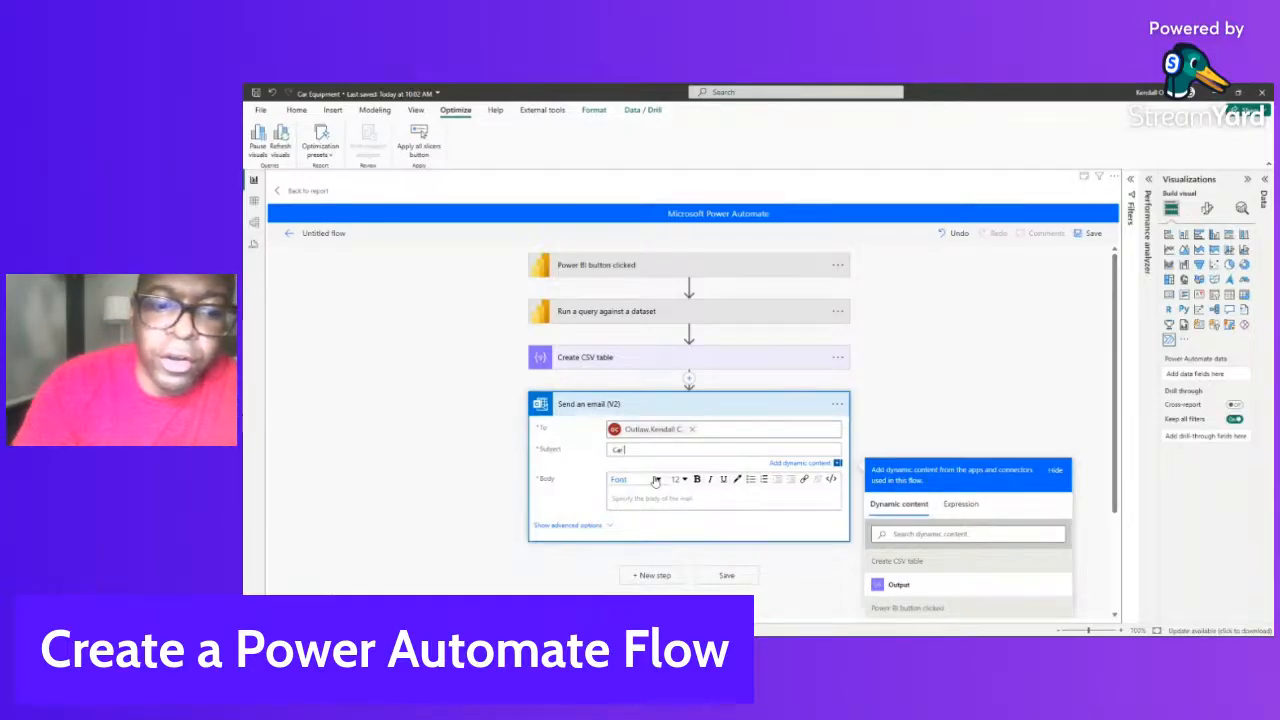
{"action": "type", "text": " Equip"}
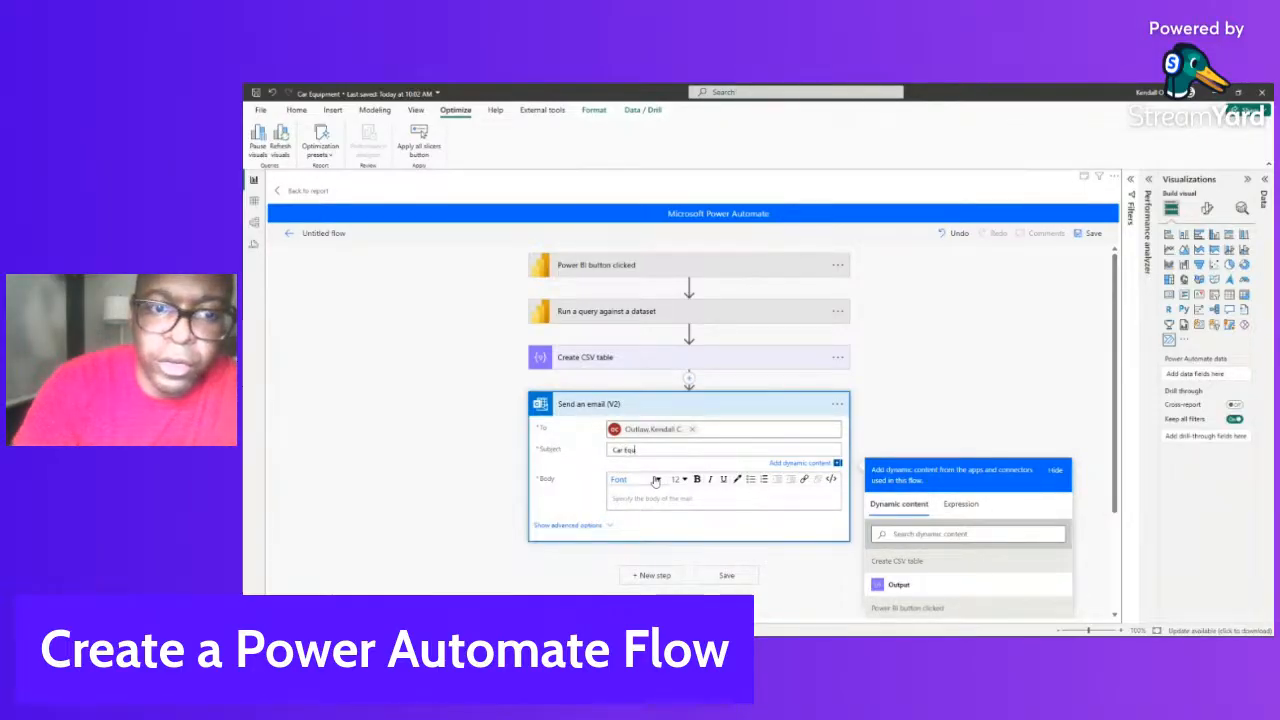
{"action": "type", "text": "ment"}
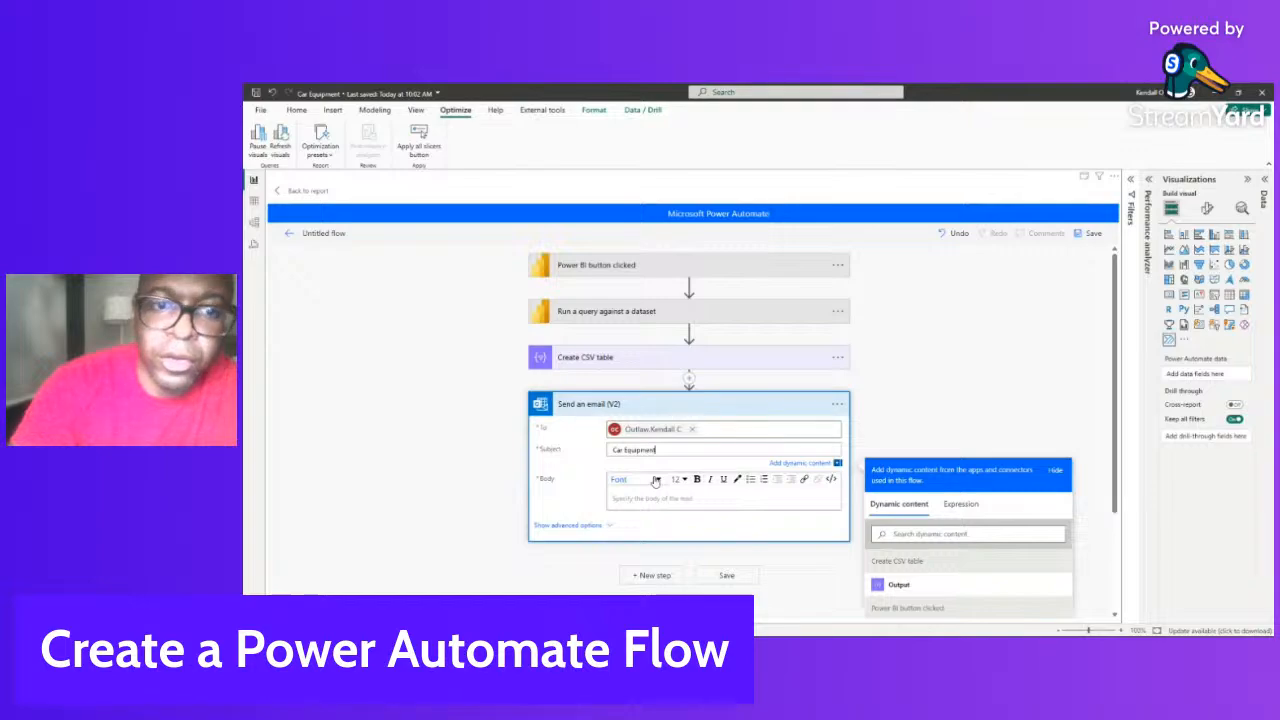
{"action": "left_click", "coordinate": [643, 501]}
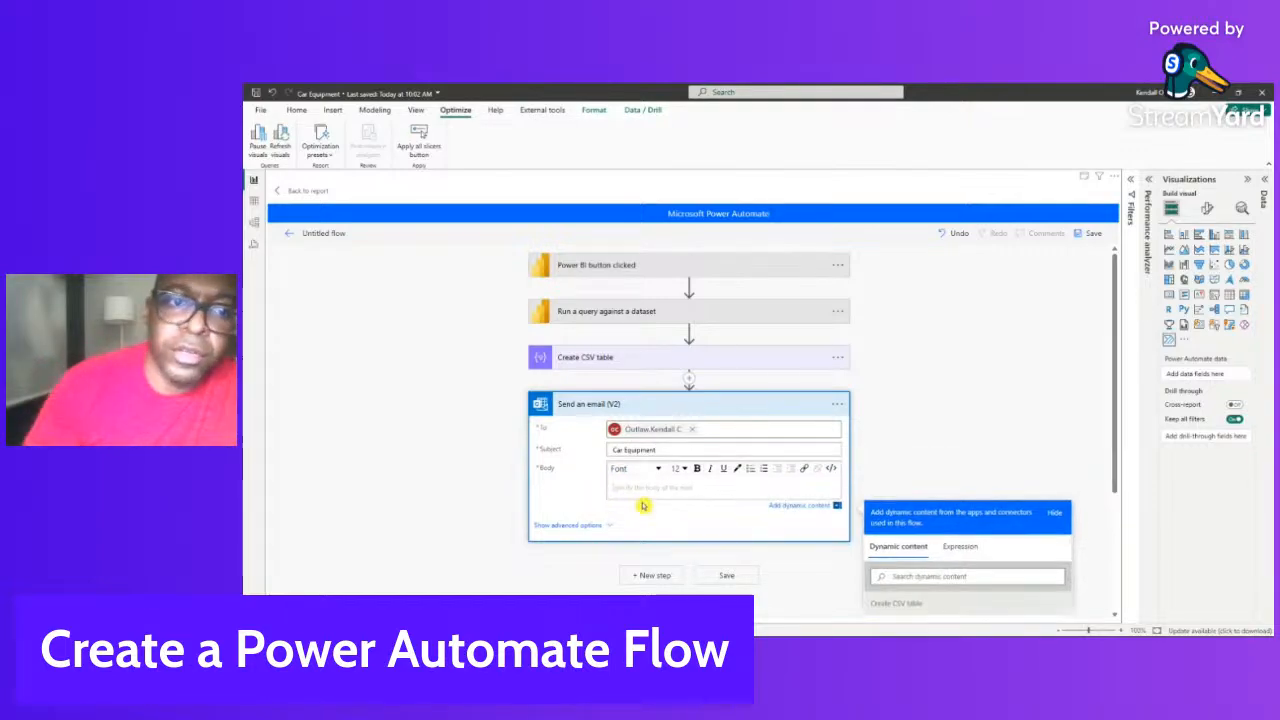
{"action": "type", "text": "d"}
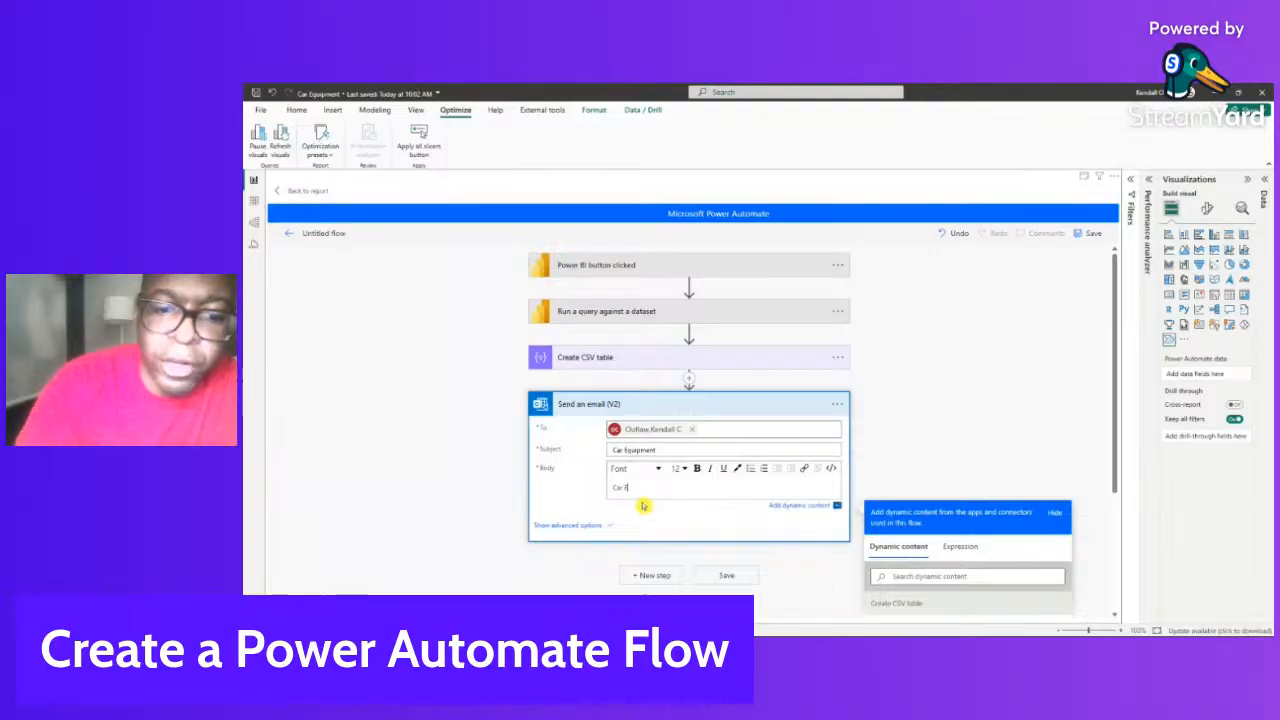
{"action": "type", "text": " Equipment"}
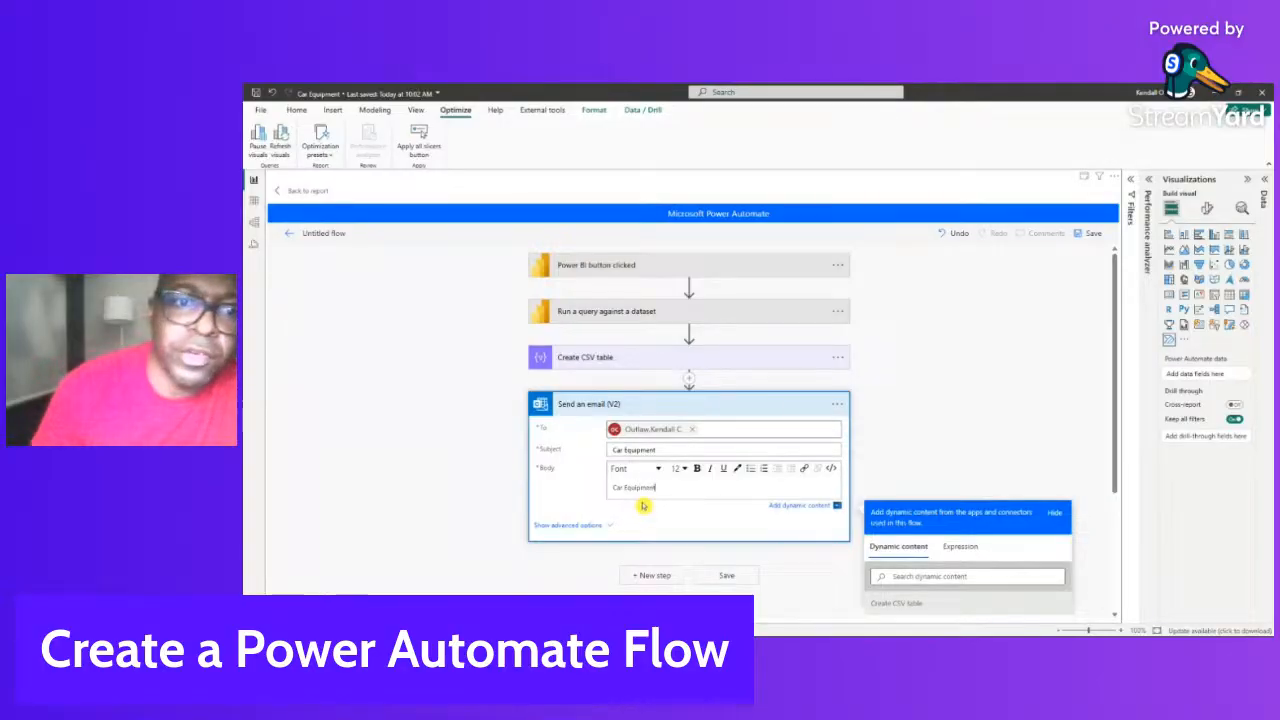
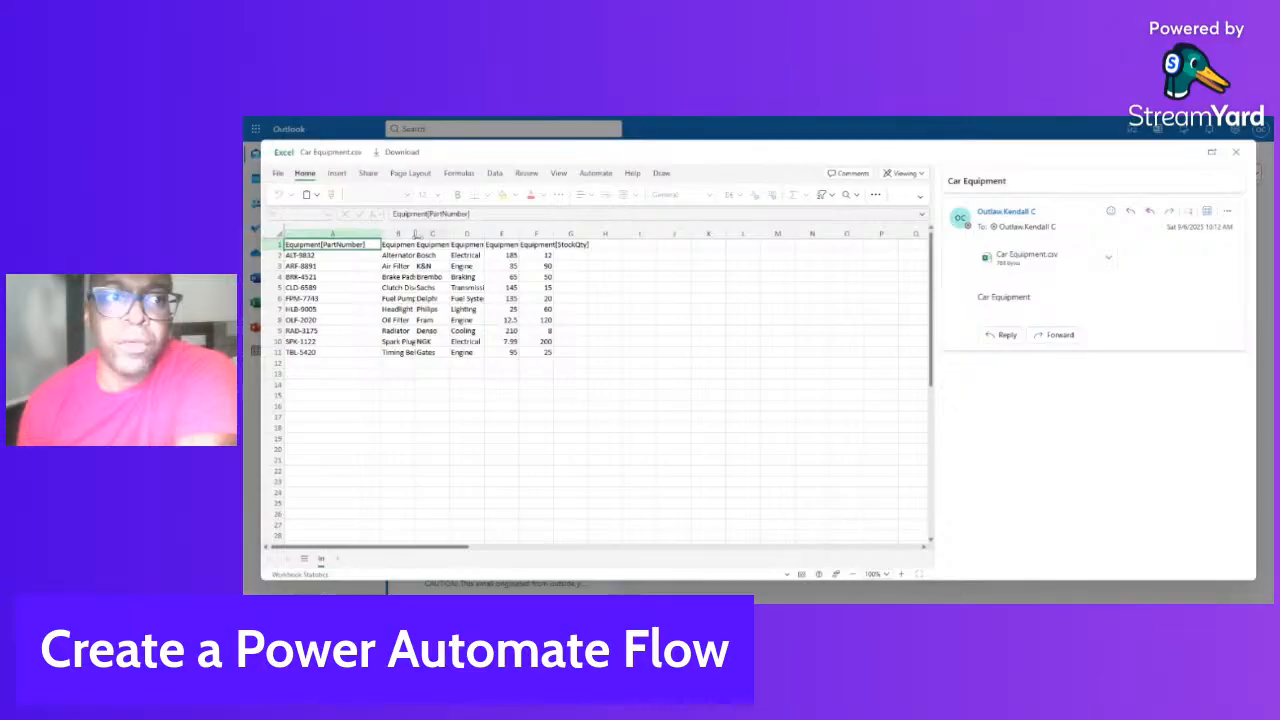
Widen the columns in the emailed Car Equipment.csv preview, check the exported rows and close the preview
{"action": "double_click", "coordinate": [415, 233]}
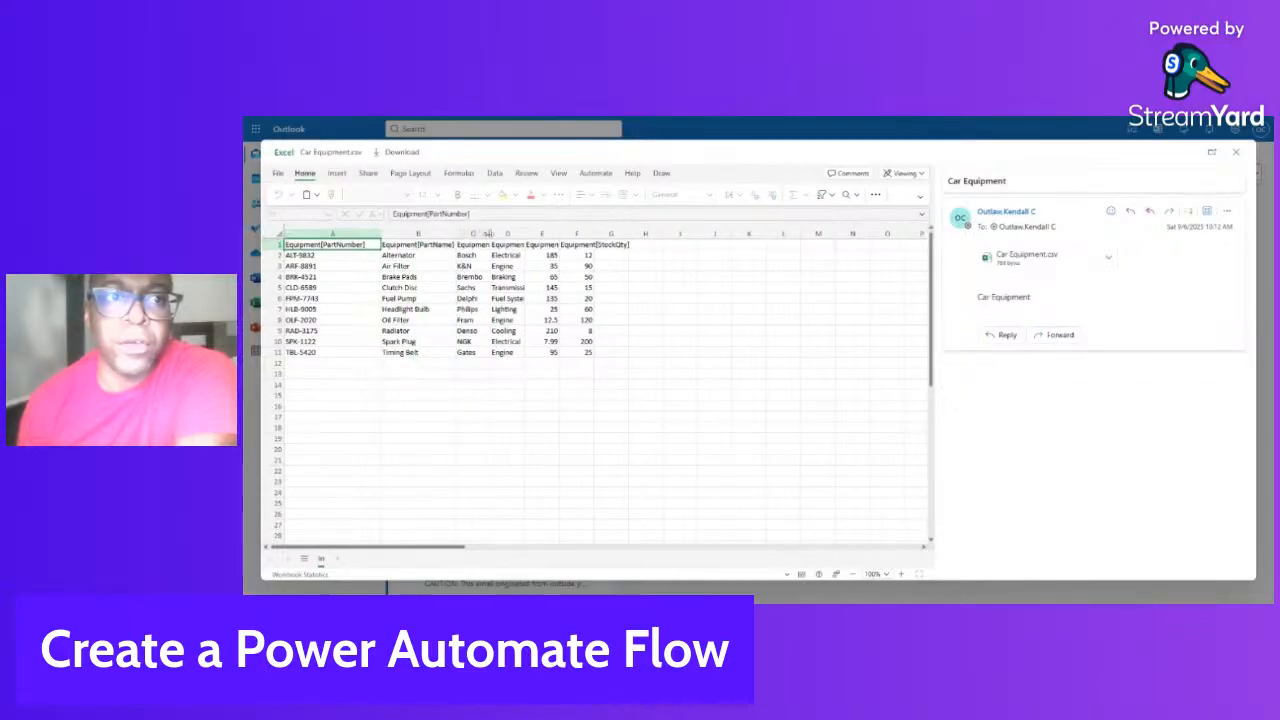
{"action": "left_click_drag", "start_coordinate": [488, 233], "coordinate": [757, 233]}
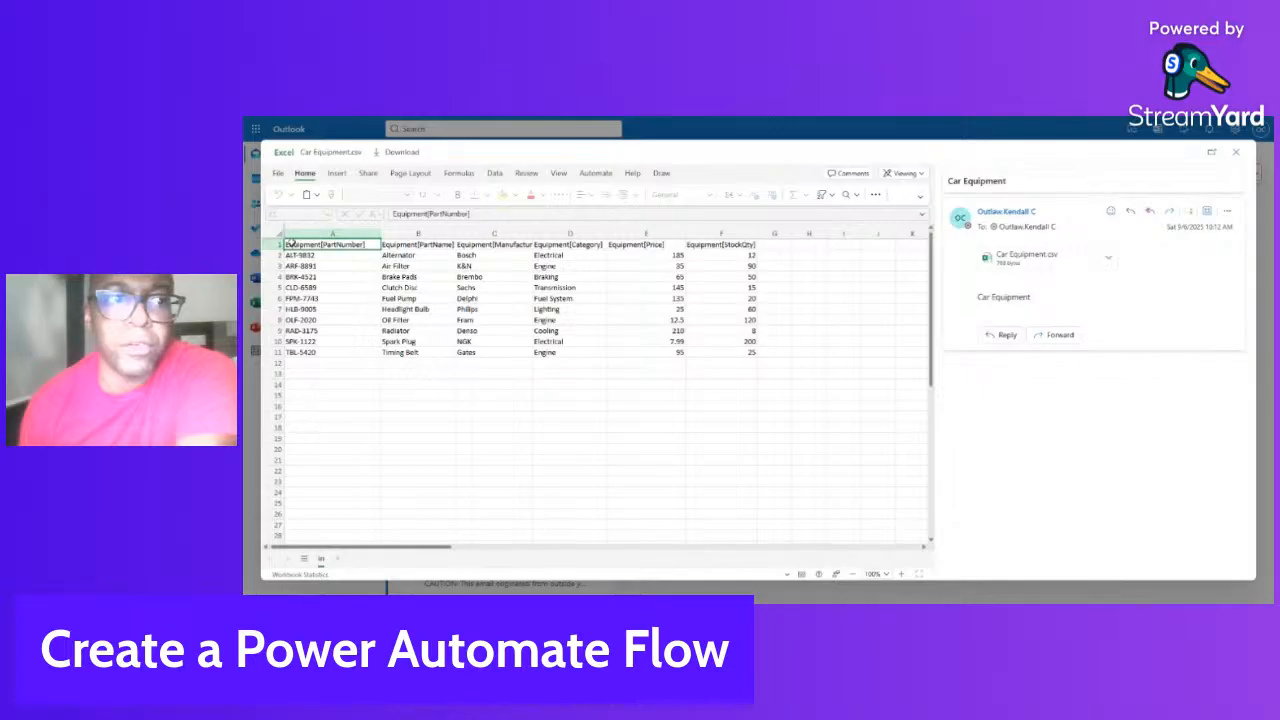
{"action": "left_click_drag", "start_coordinate": [290, 243], "coordinate": [723, 350]}
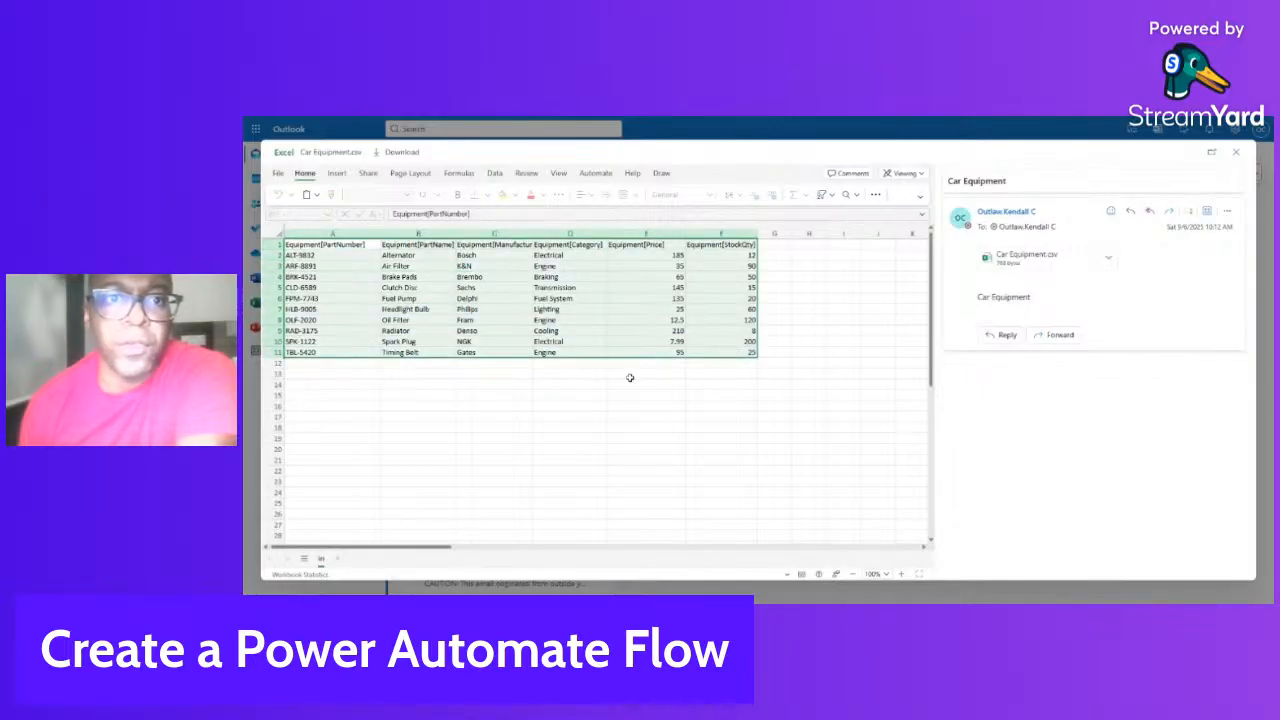
{"action": "left_click", "coordinate": [545, 416]}
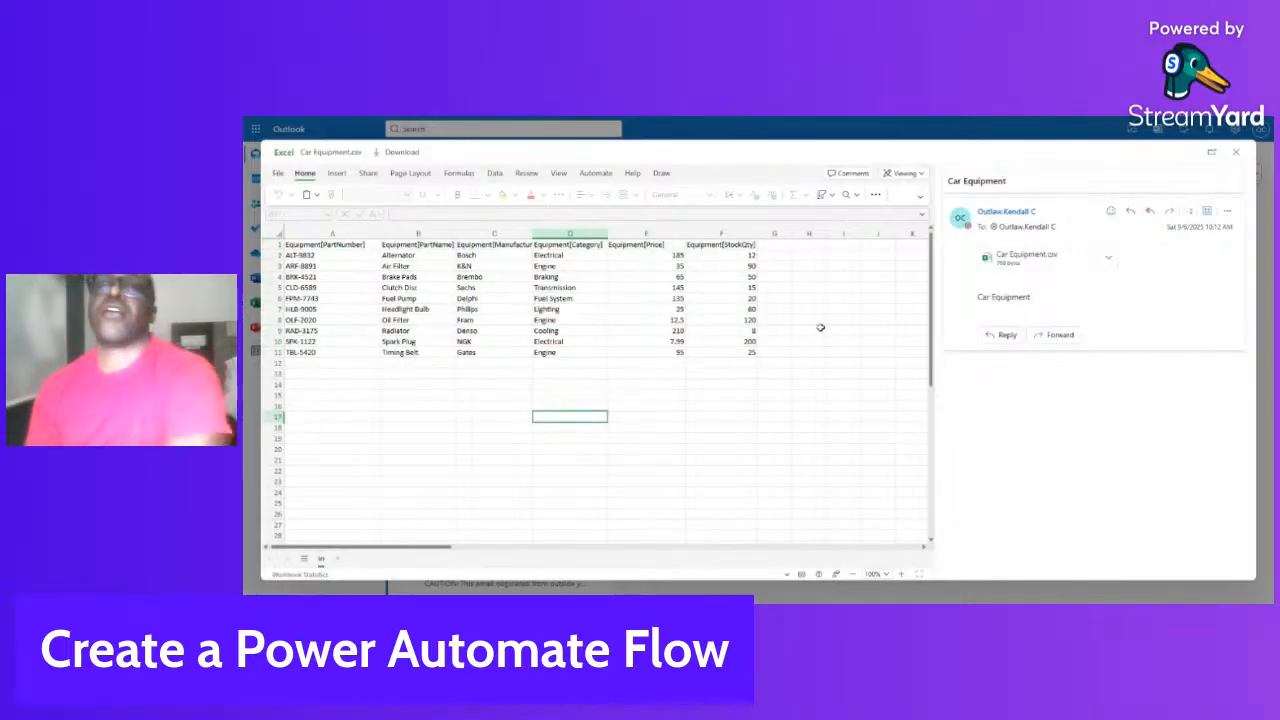
{"action": "left_click", "coordinate": [1236, 152]}
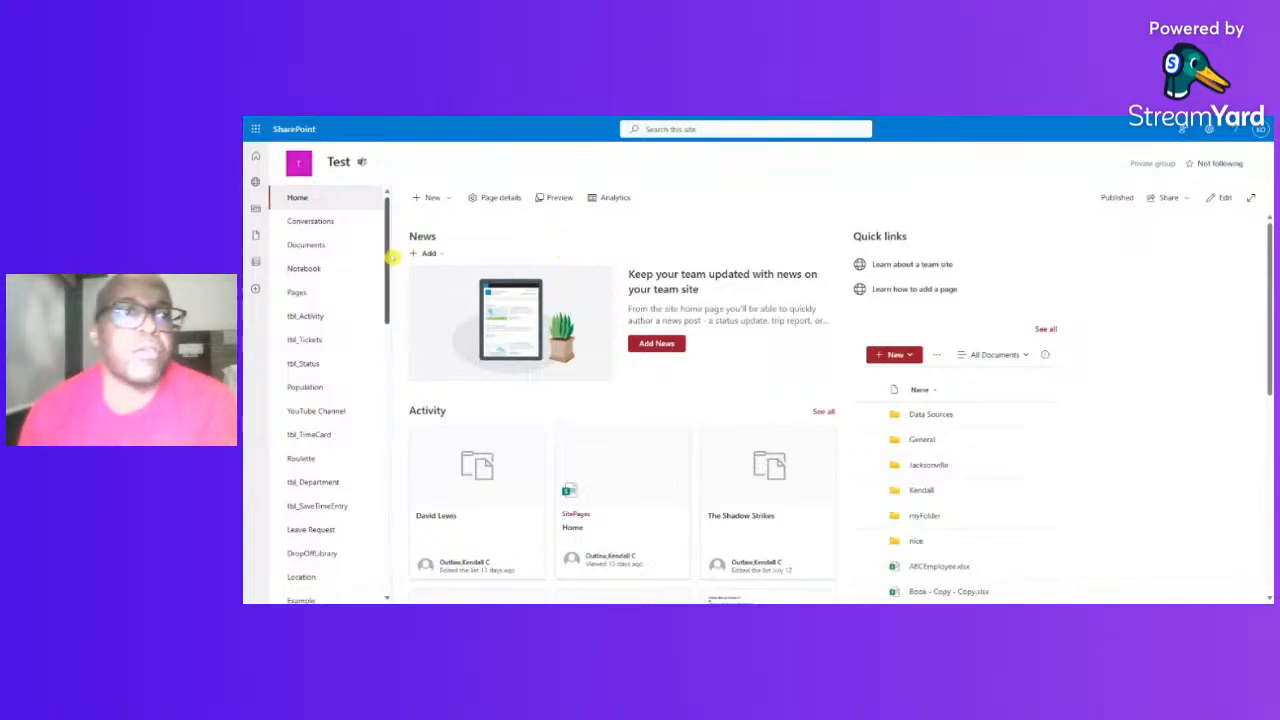
On the SharePoint Test site, create a new list named "Car Equipment" that is shown in the site navigation
{"action": "left_click", "coordinate": [430, 197]}
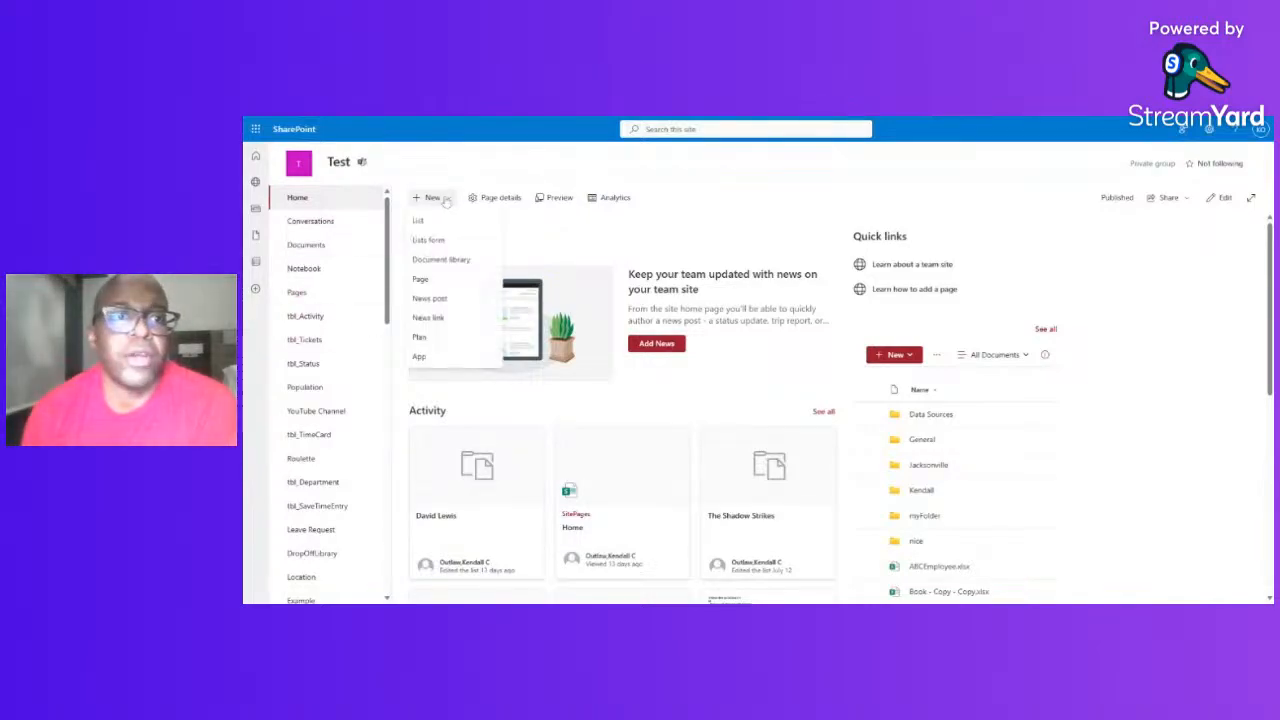
{"action": "left_click", "coordinate": [438, 222]}
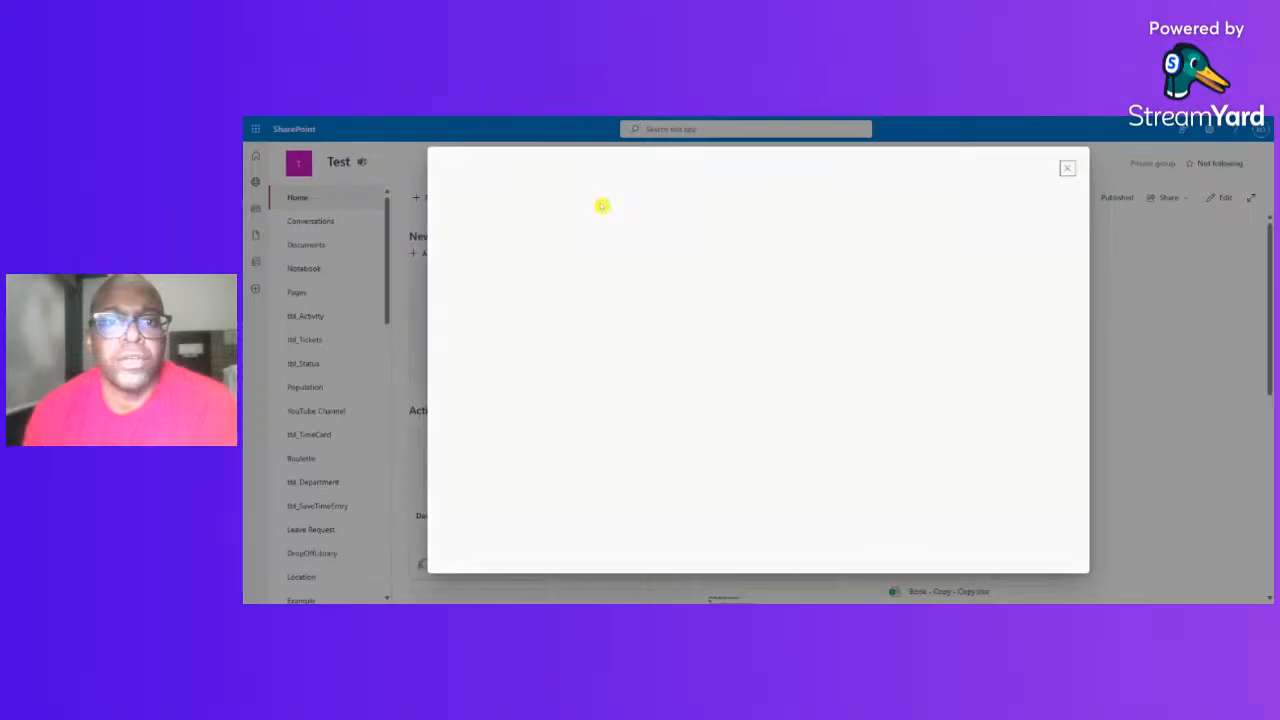
{"action": "left_click", "coordinate": [490, 268]}
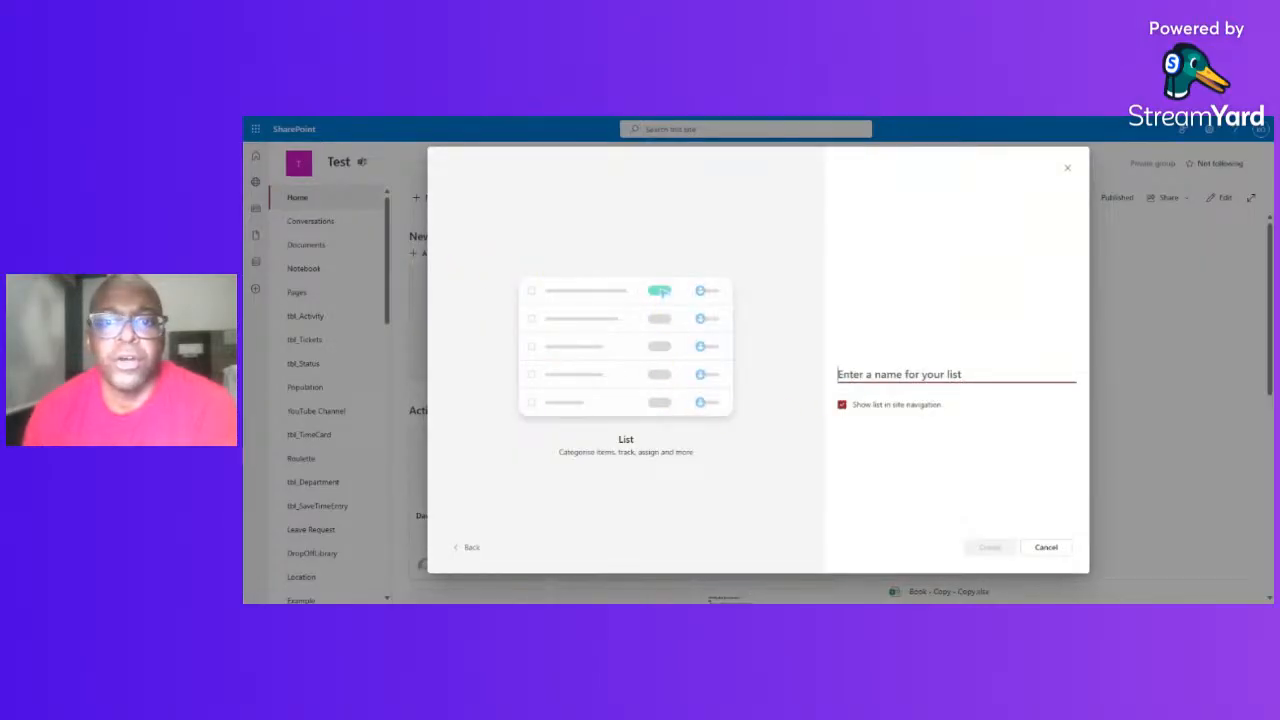
{"action": "type", "text": "c"}
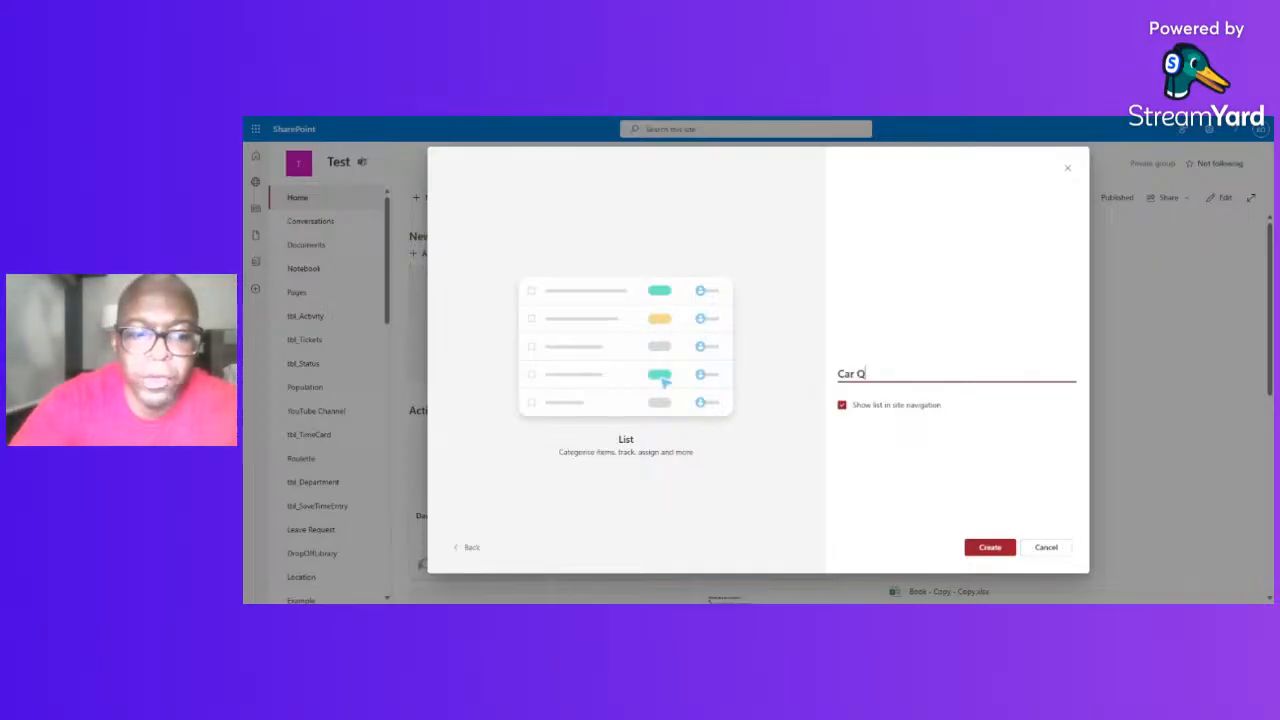
{"action": "key", "text": "BackSpace"}
{"action": "type", "text": "Equp"}
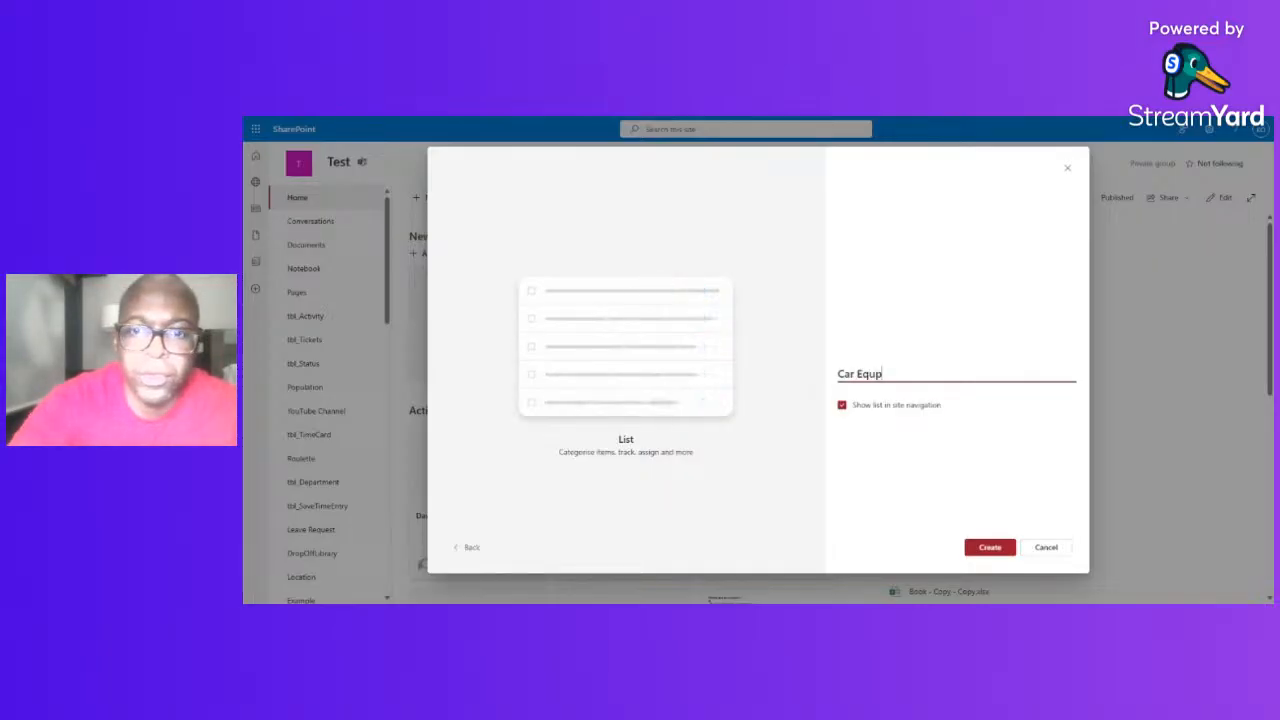
{"action": "key", "text": "BackSpace"}
{"action": "type", "text": "ipm"}
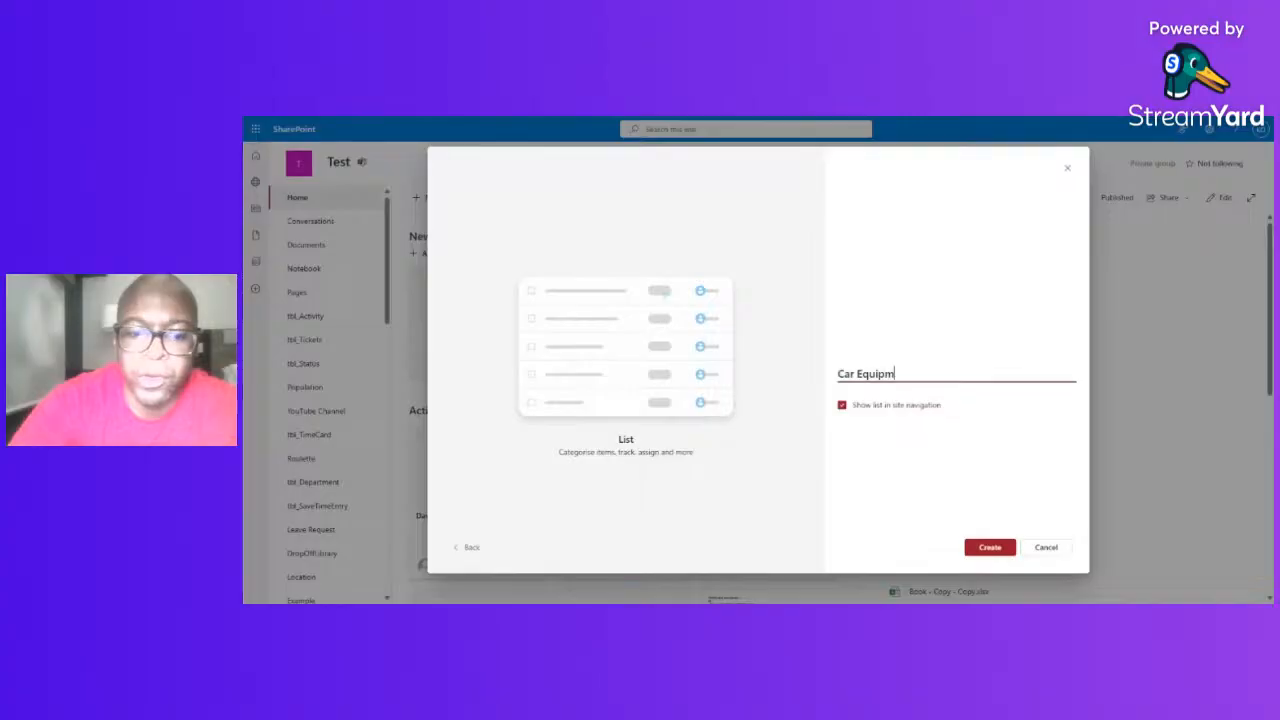
{"action": "type", "text": "ent"}
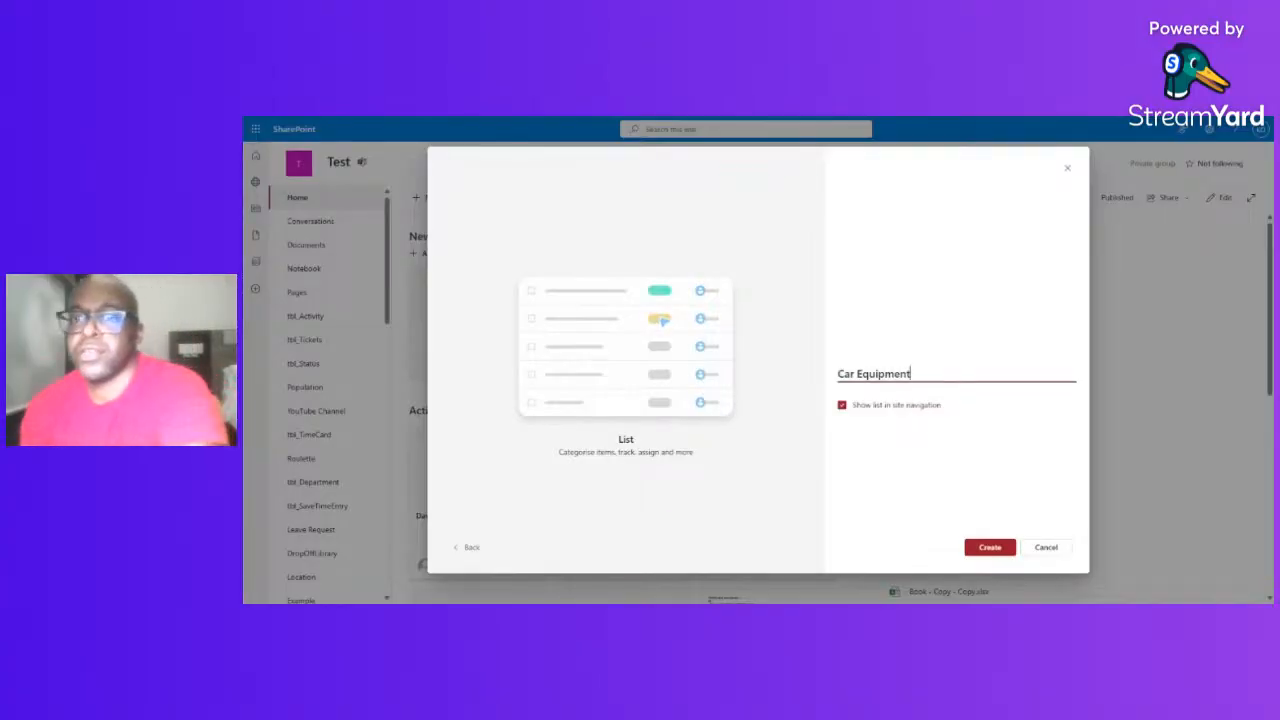
{"action": "left_click", "coordinate": [991, 548]}
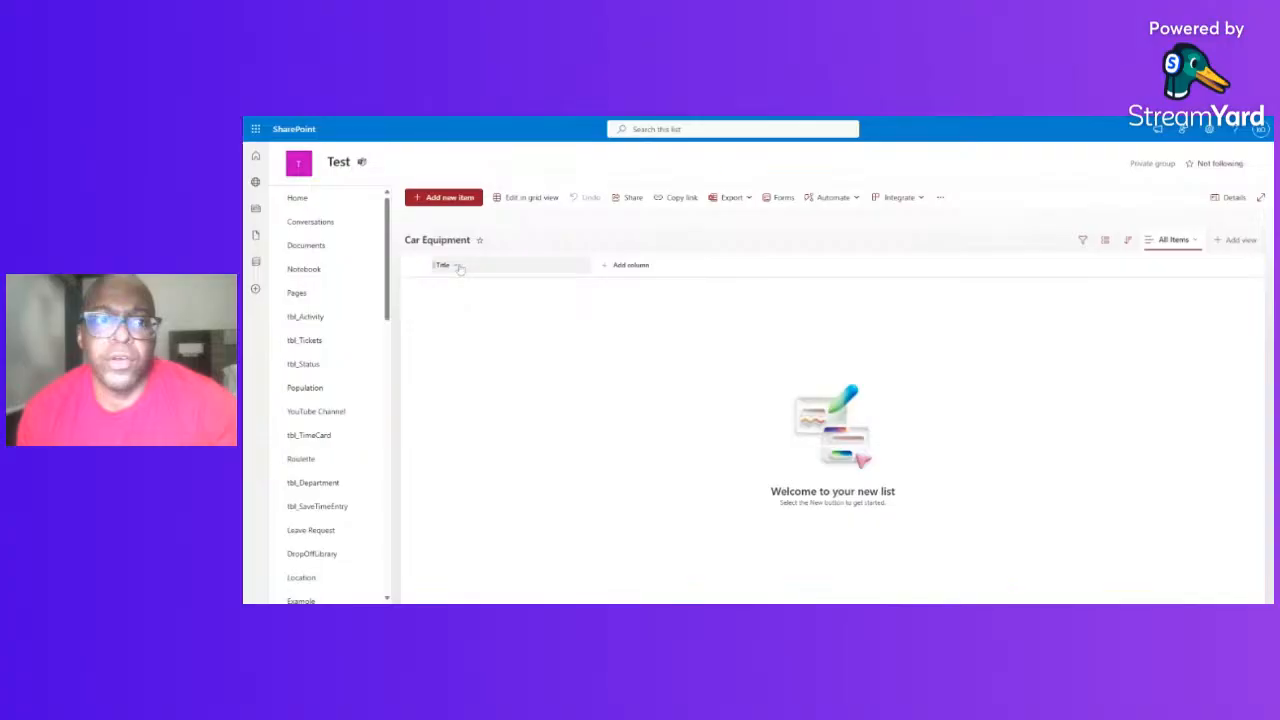
Add a single-line text column named "PartName" to the Car Equipment list
{"action": "left_click", "coordinate": [626, 266]}
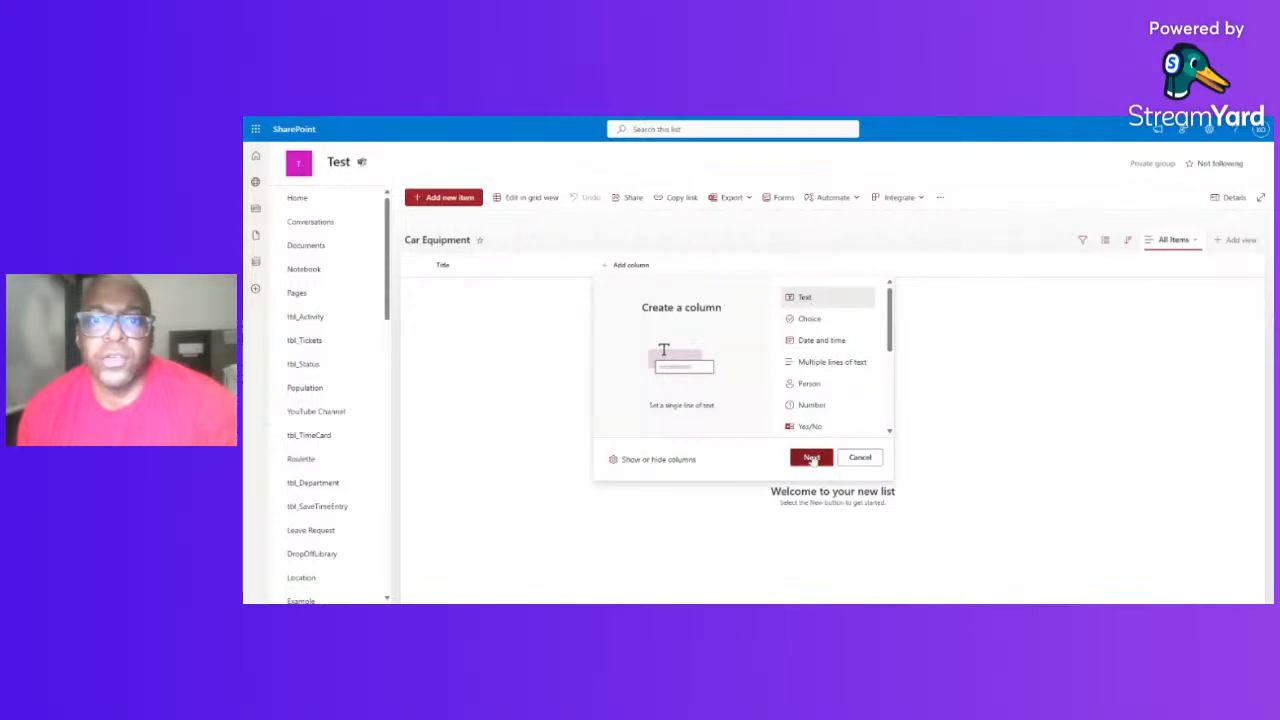
{"action": "left_click", "coordinate": [824, 456]}
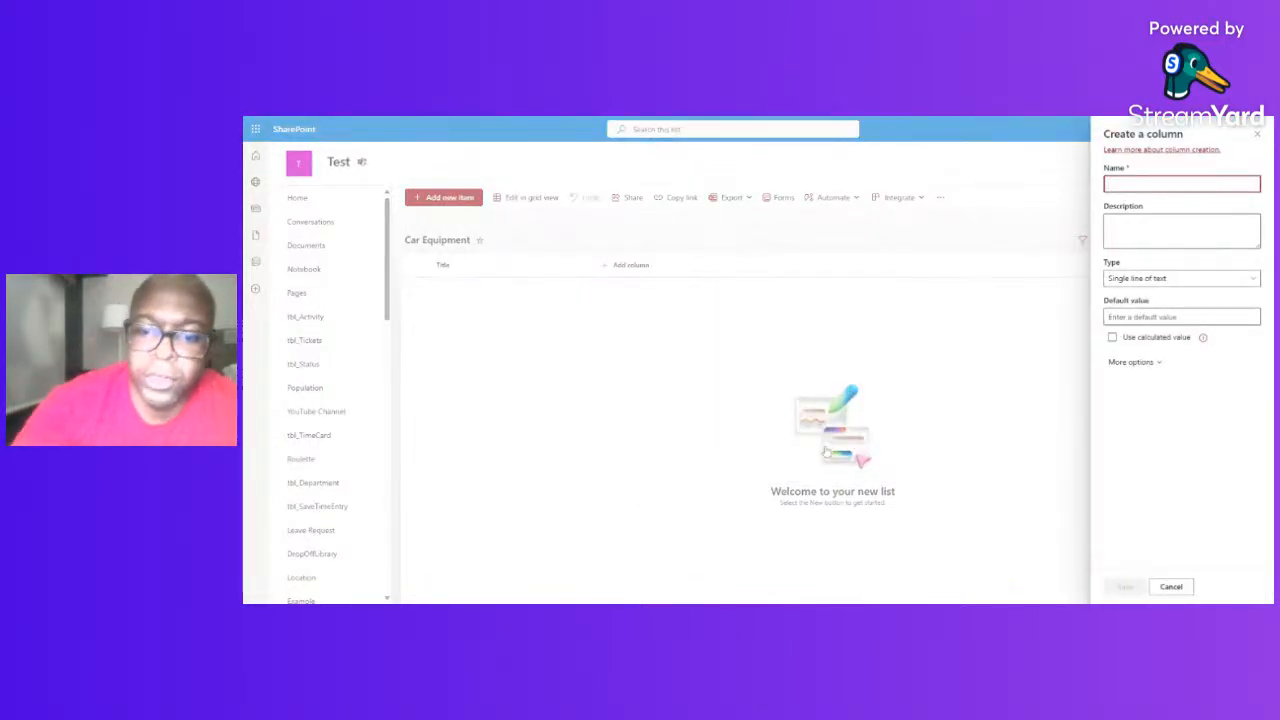
{"action": "type", "text": "Part"}
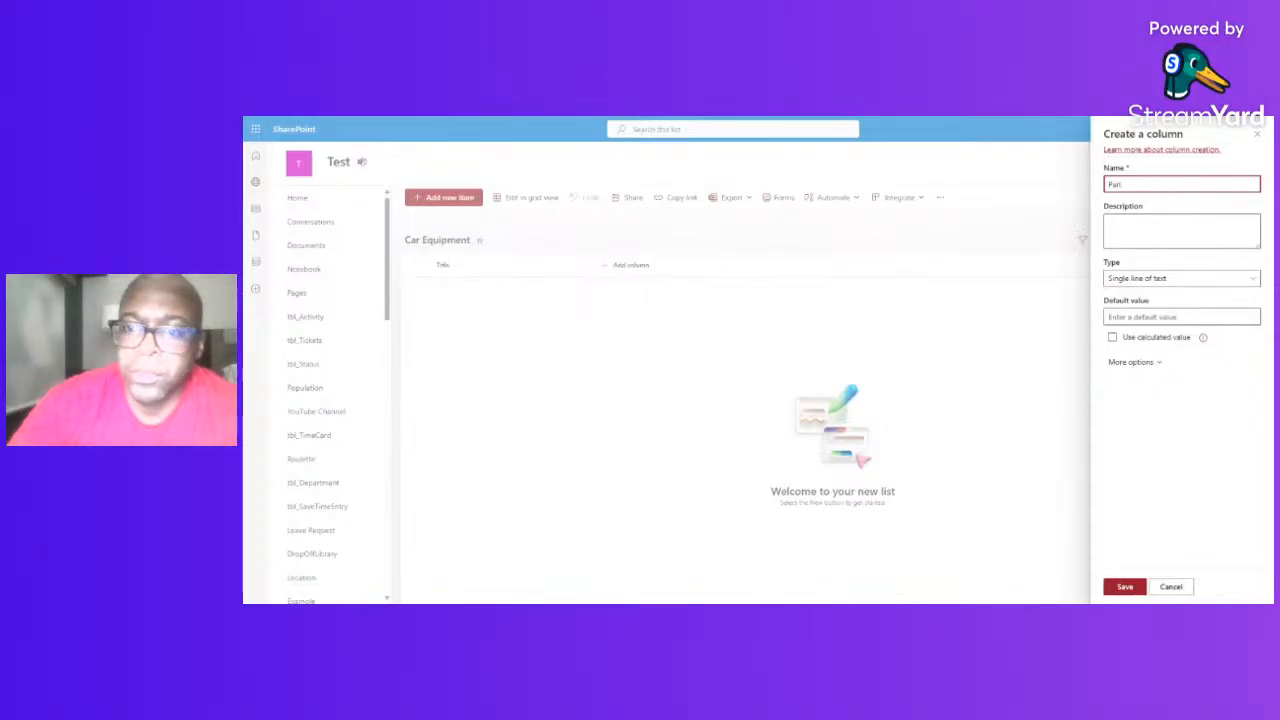
{"action": "type", "text": " Name"}
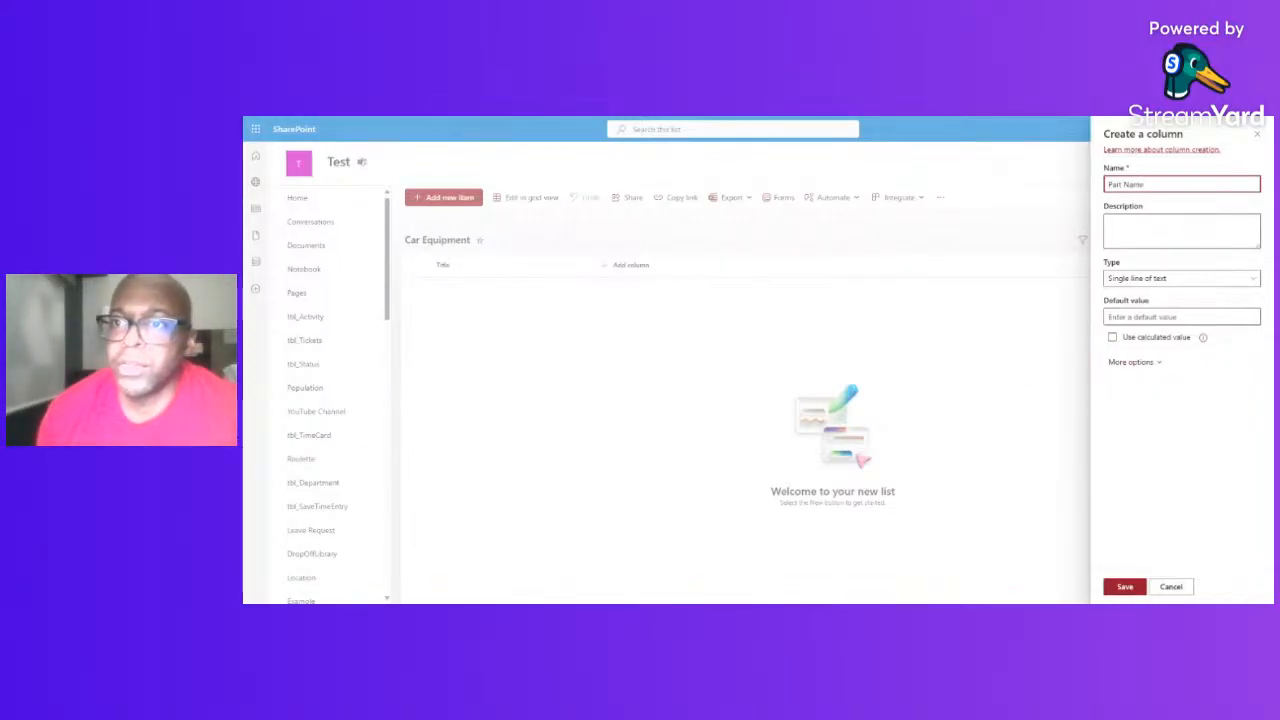
{"action": "left_click", "coordinate": [1123, 184]}
{"action": "key", "text": "BackSpace"}
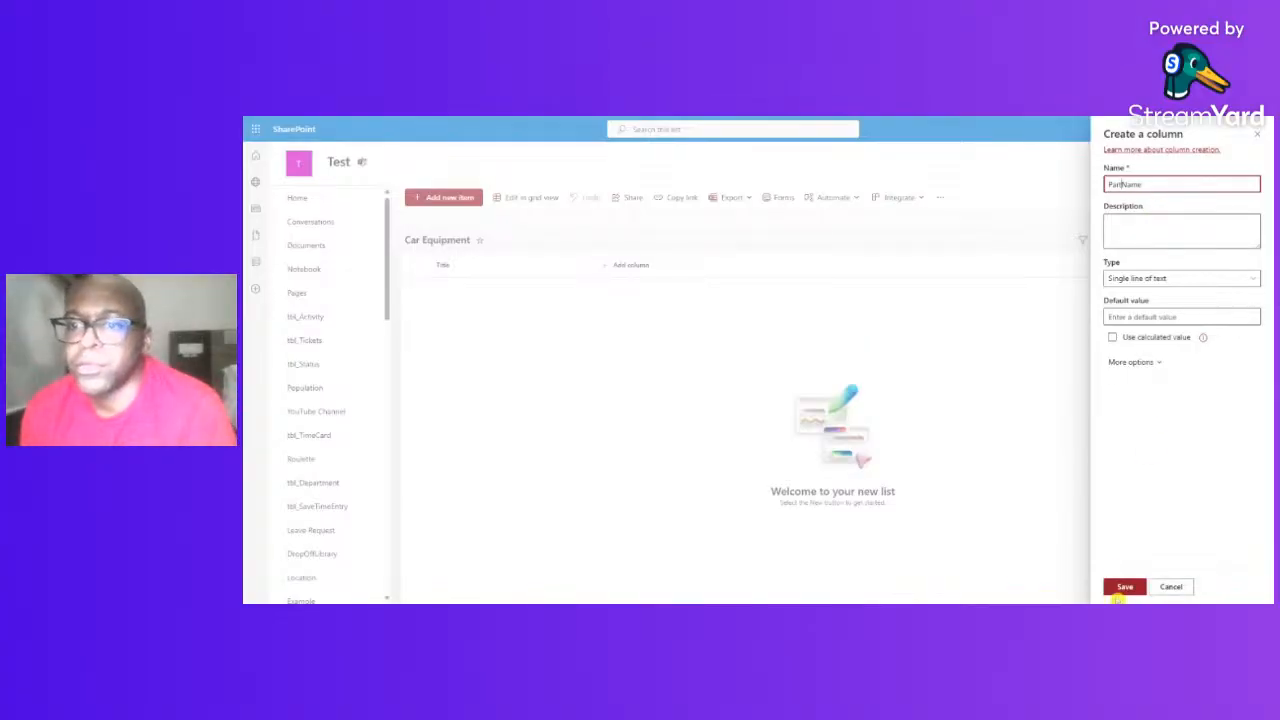
{"action": "left_click", "coordinate": [1122, 587]}
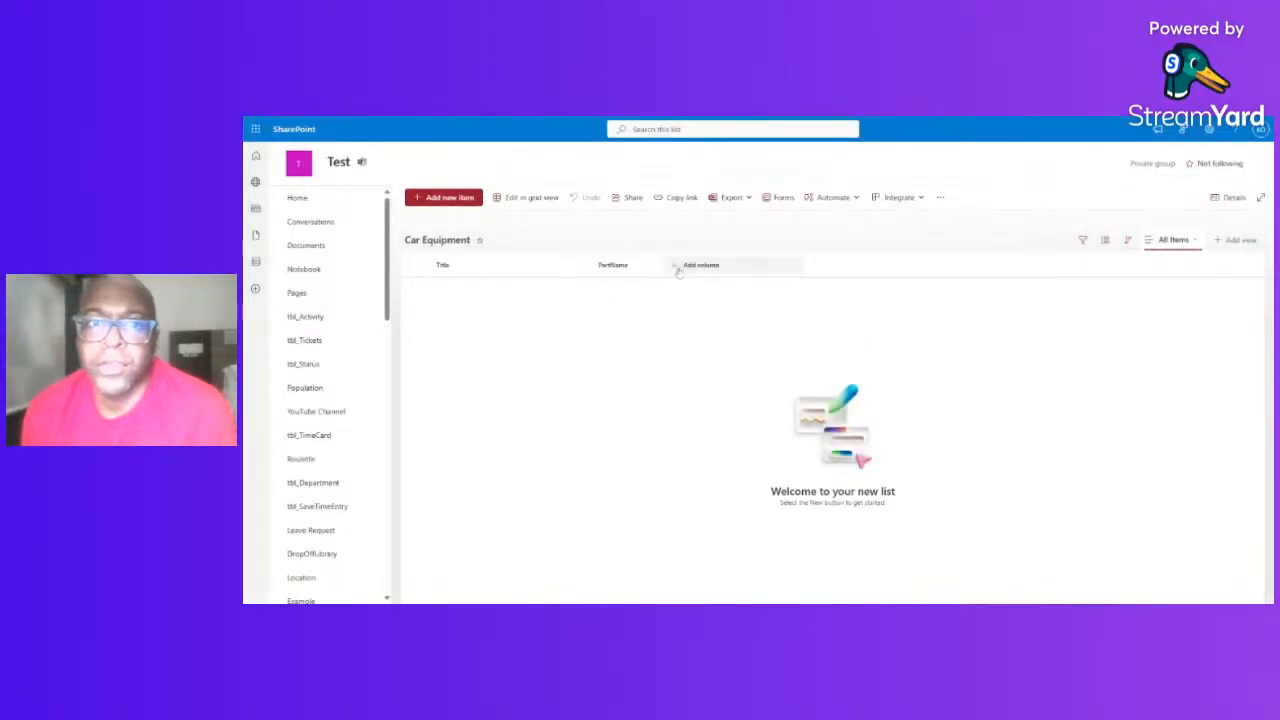
Add a single-line text column named "Manufacture" to the Car Equipment list
{"action": "left_click", "coordinate": [702, 268]}
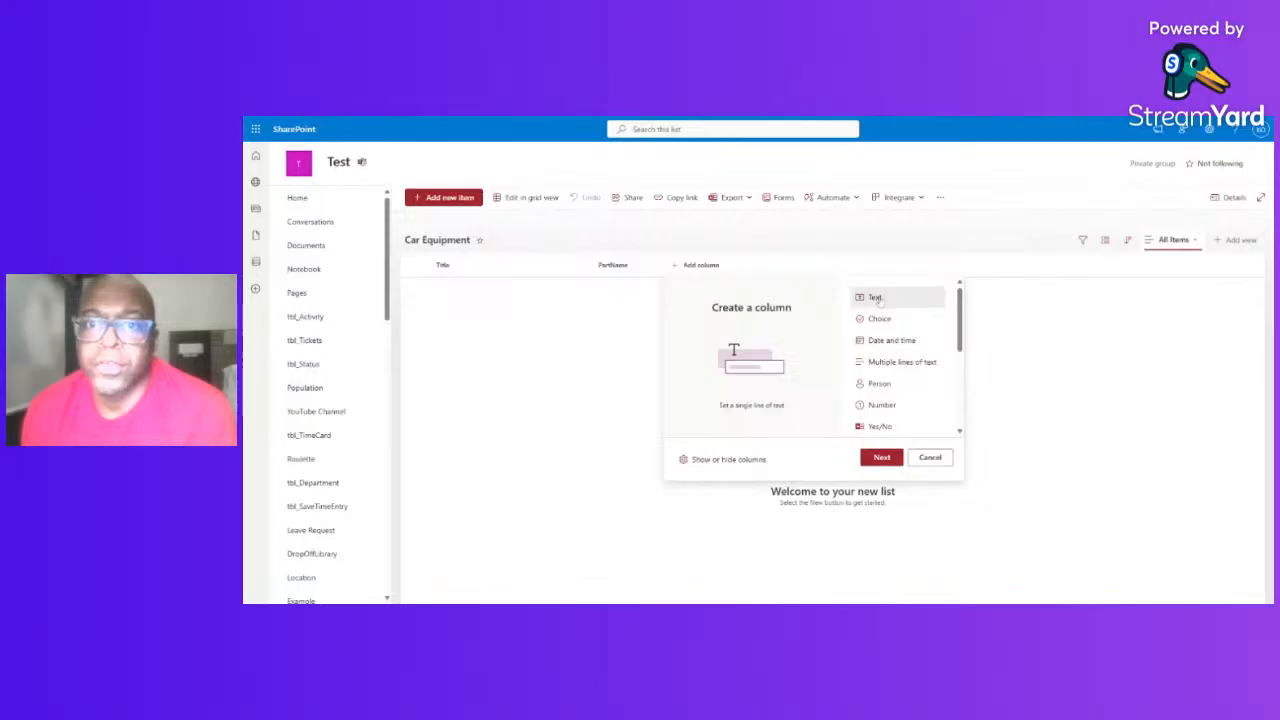
{"action": "left_click", "coordinate": [883, 459]}
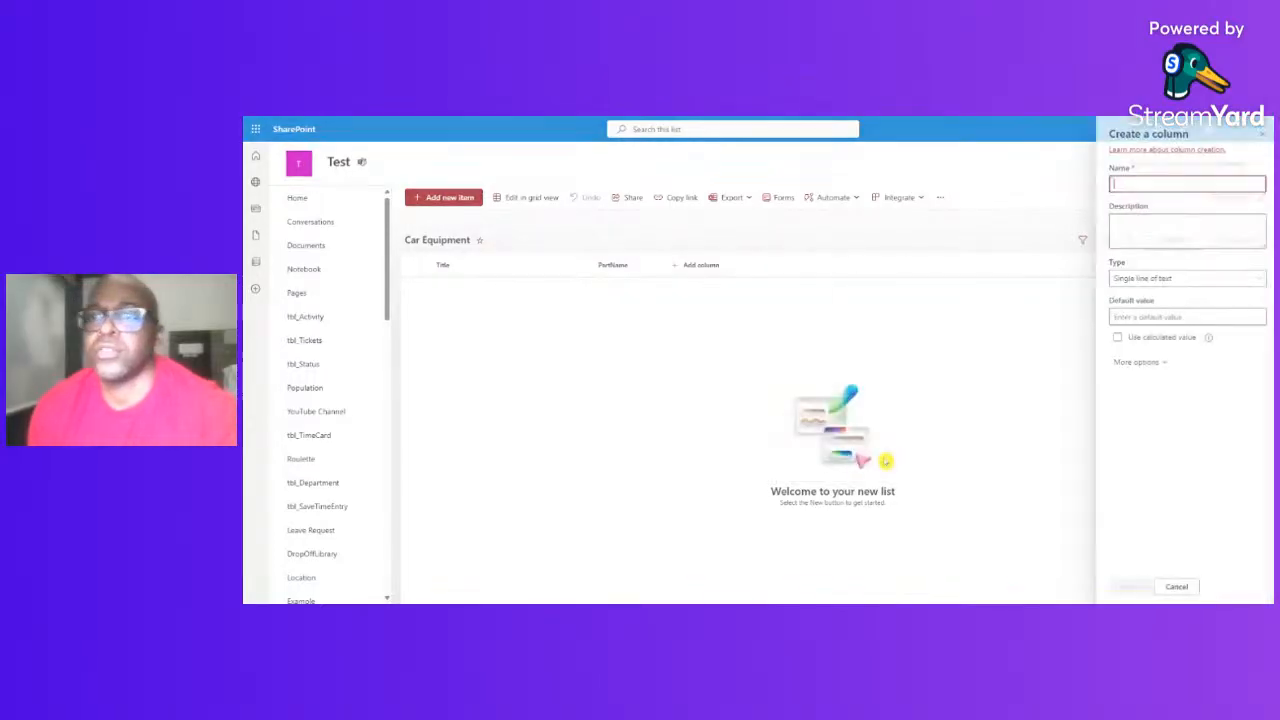
{"action": "type", "text": "M"}
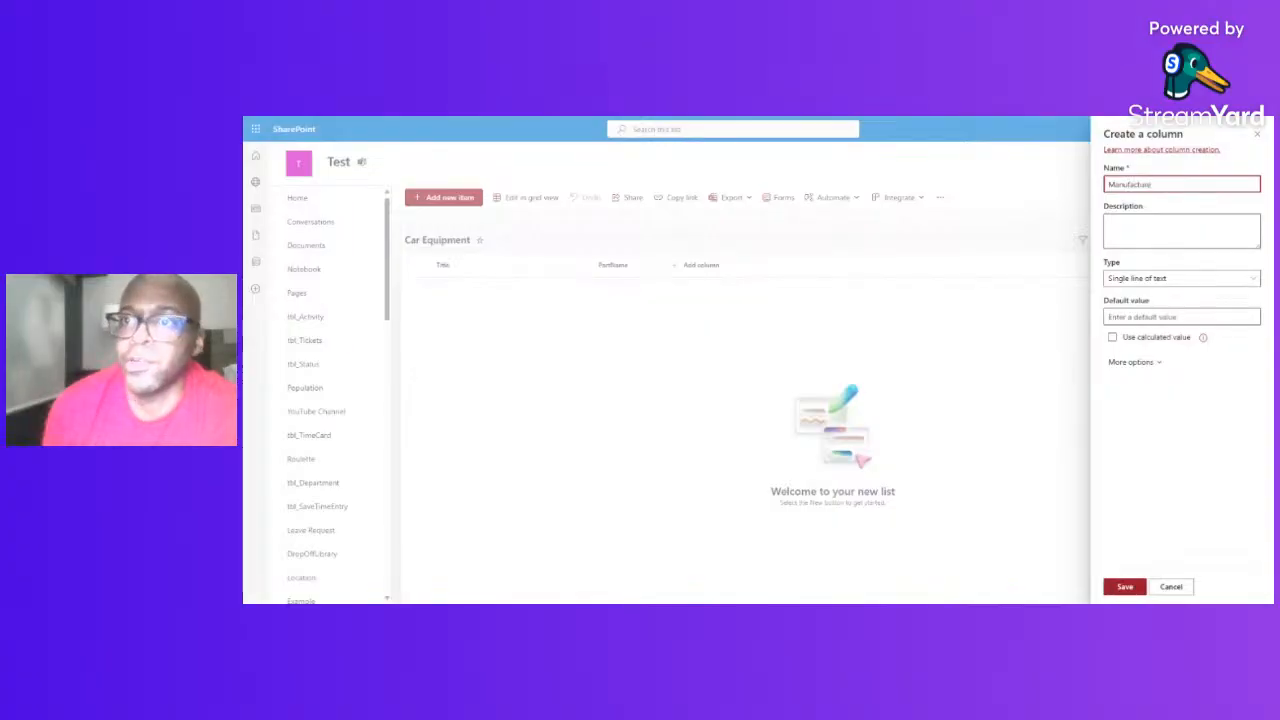
{"action": "type", "text": "anufacture"}
{"action": "left_click", "coordinate": [1126, 586]}
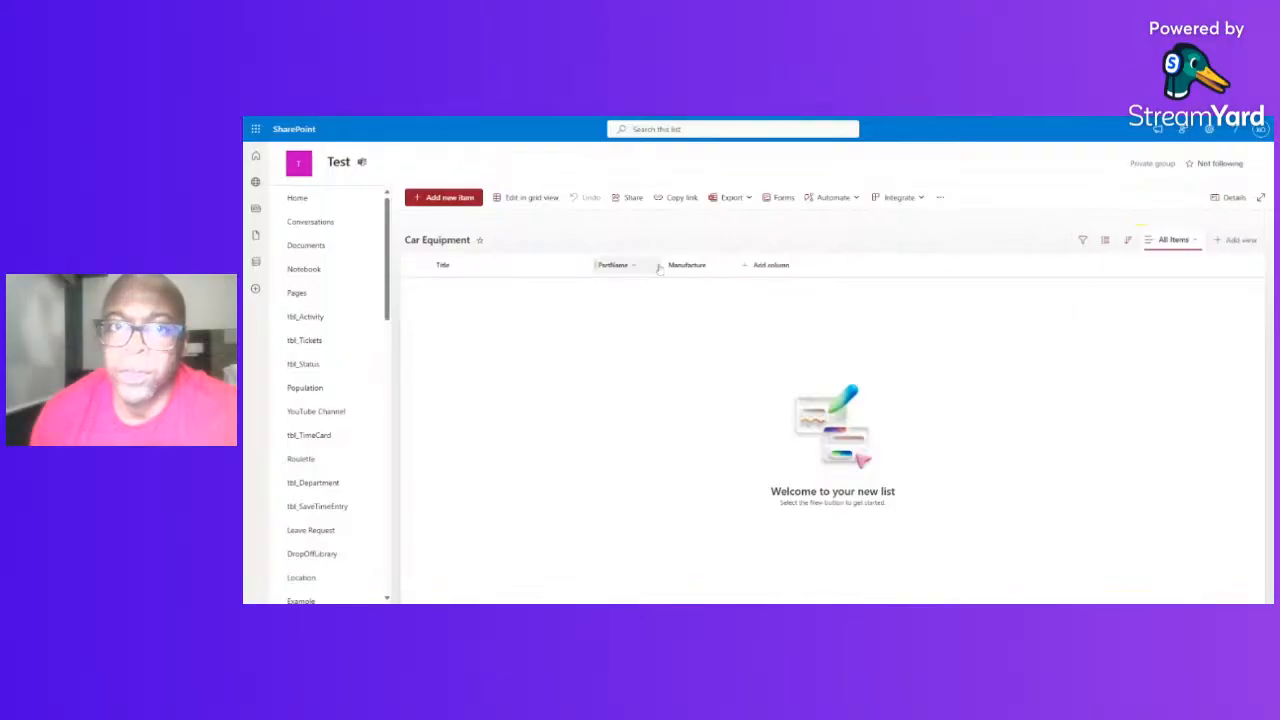
Add a single-line text column named "Category" to the Car Equipment list
{"action": "left_click", "coordinate": [770, 265]}
{"action": "left_click", "coordinate": [800, 459]}
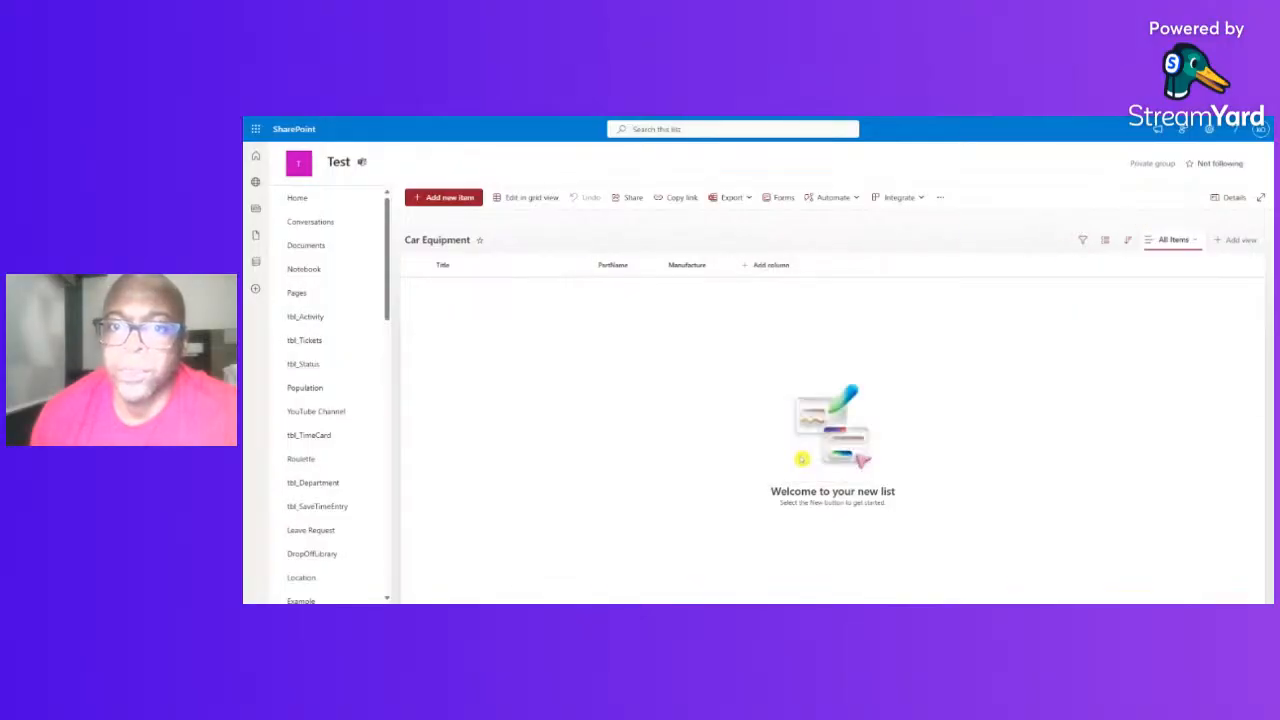
{"action": "type", "text": "Ca"}
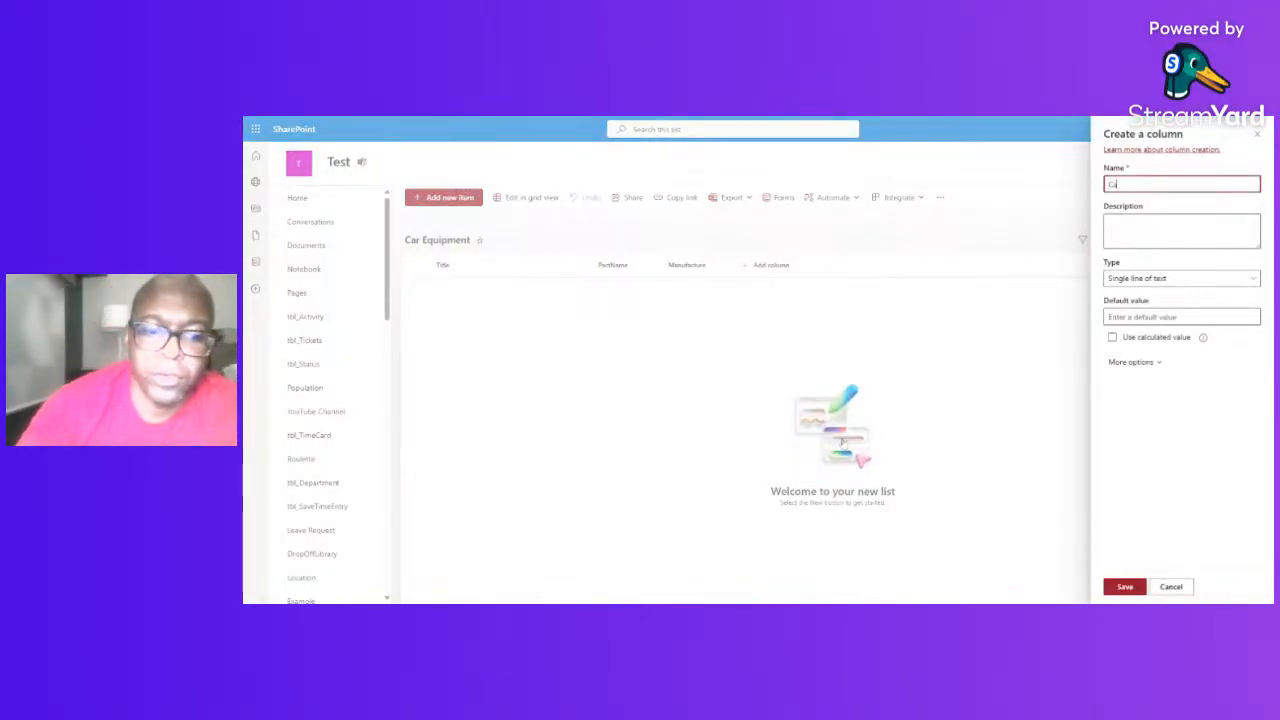
{"action": "type", "text": "tego"}
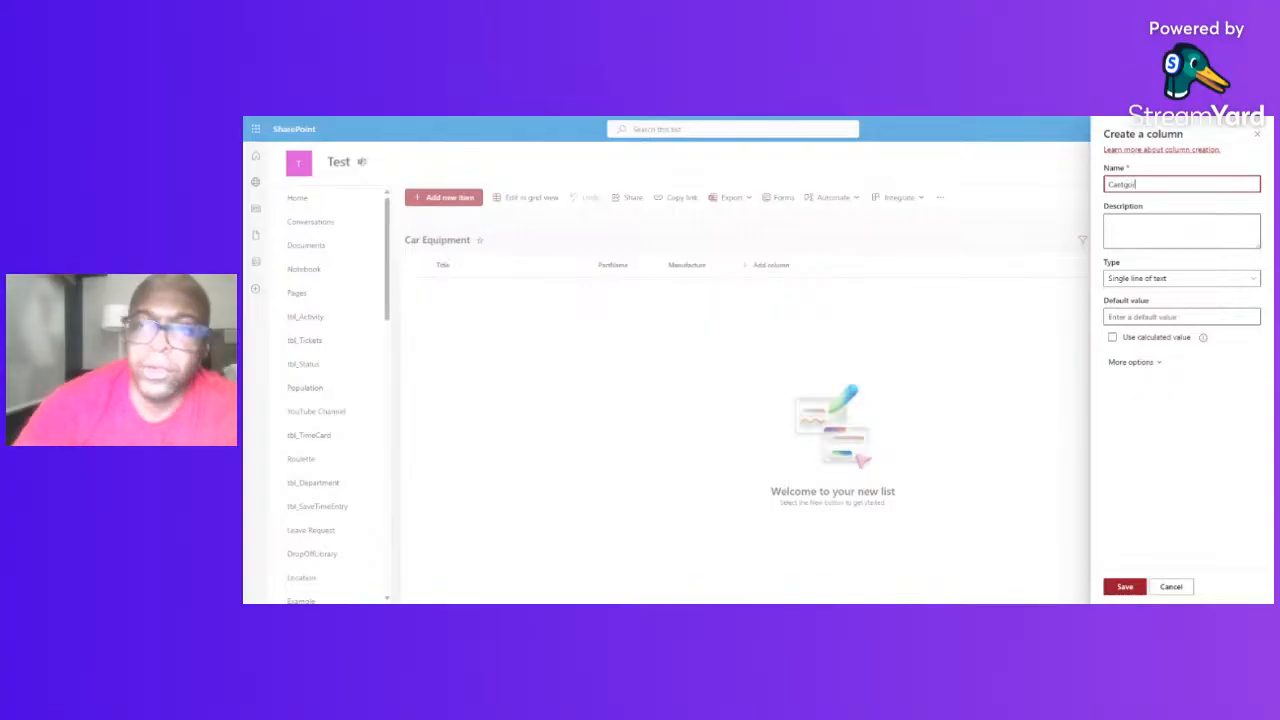
{"action": "type", "text": "ry"}
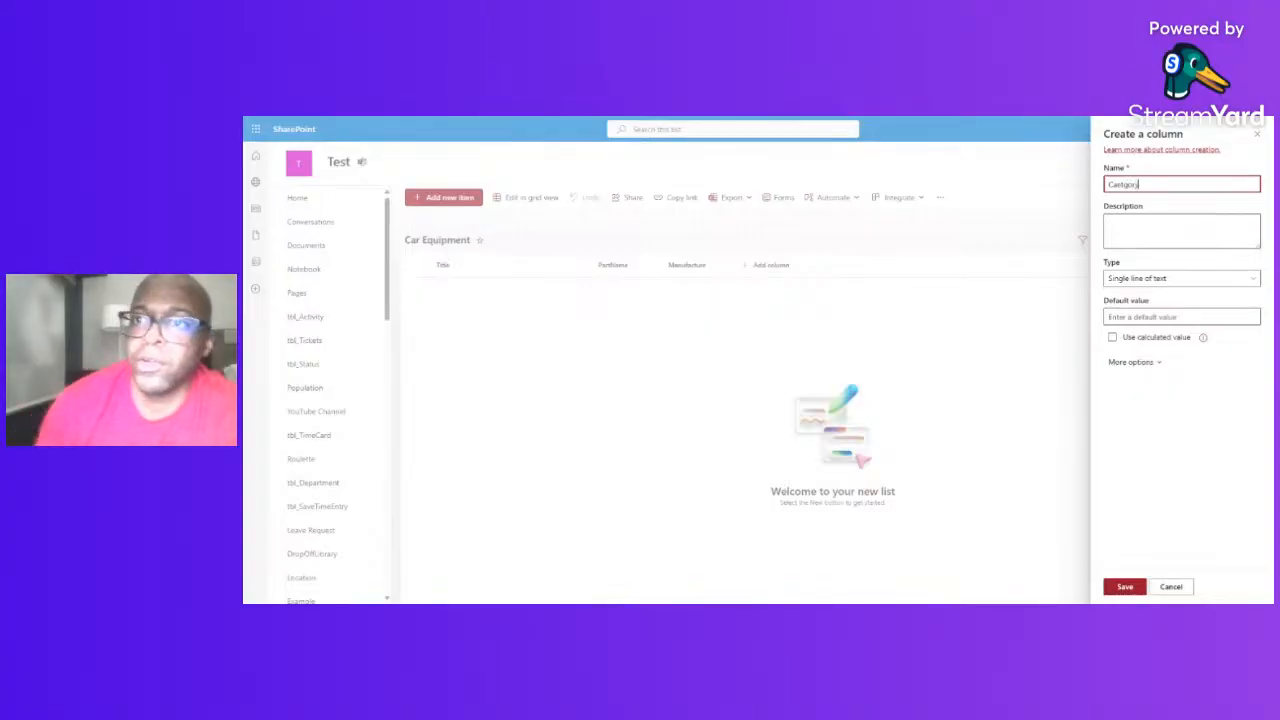
{"action": "left_click", "coordinate": [1124, 588]}
Add a currency column named "Price" in United States format to the Car Equipment list
{"action": "left_click", "coordinate": [841, 265]}
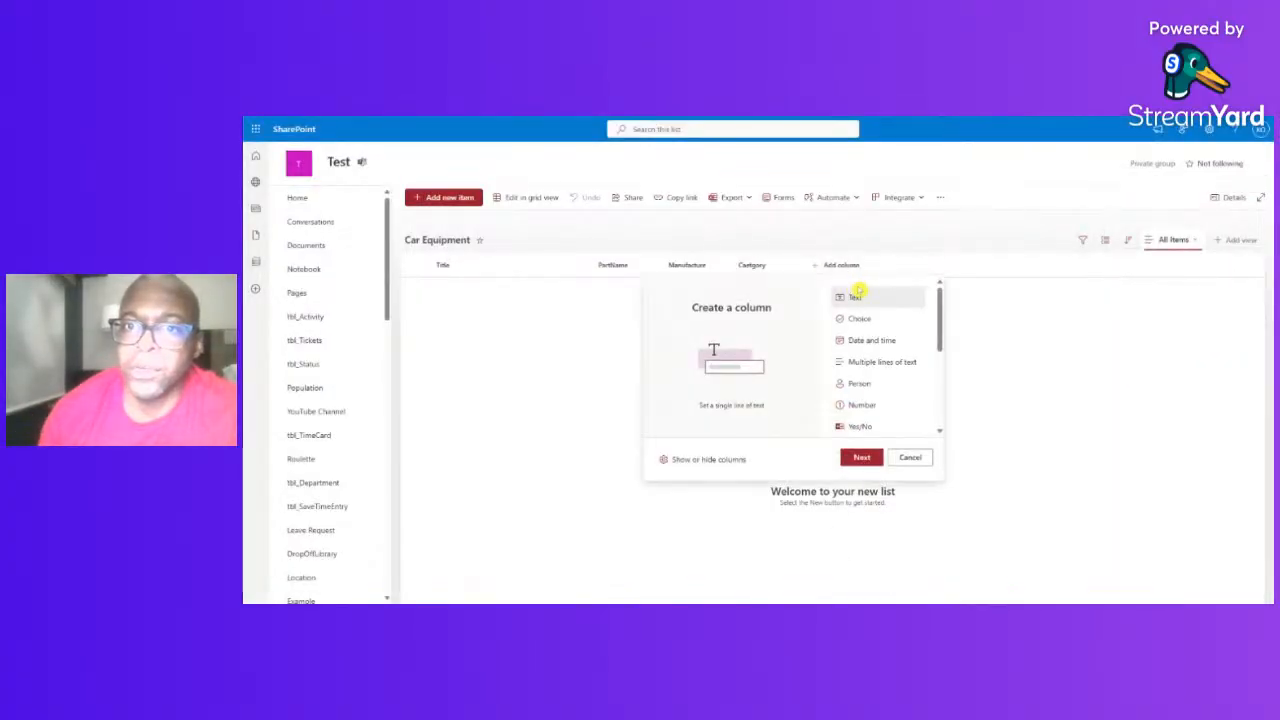
{"action": "left_click_drag", "start_coordinate": [937, 343], "coordinate": [943, 371]}
{"action": "left_click", "coordinate": [860, 388]}
{"action": "left_click", "coordinate": [861, 457]}
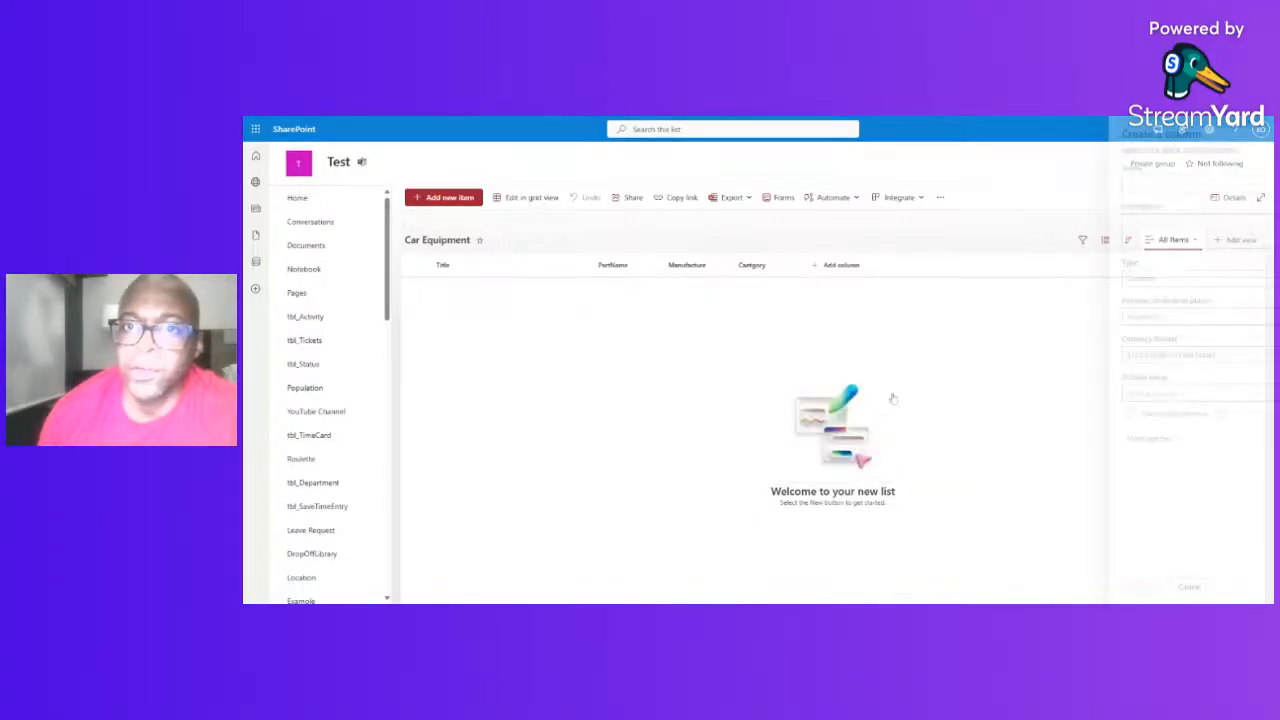
{"action": "type", "text": "Pr"}
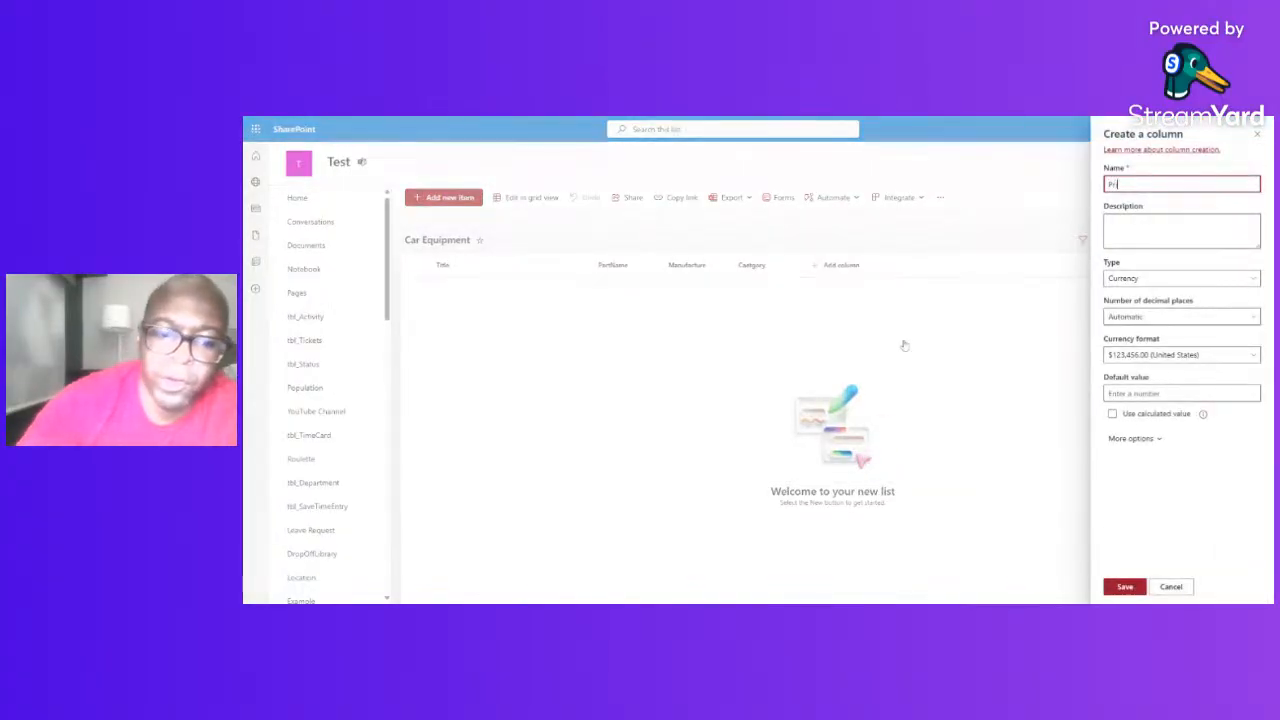
{"action": "type", "text": "ice"}
{"action": "left_click", "coordinate": [1125, 587]}
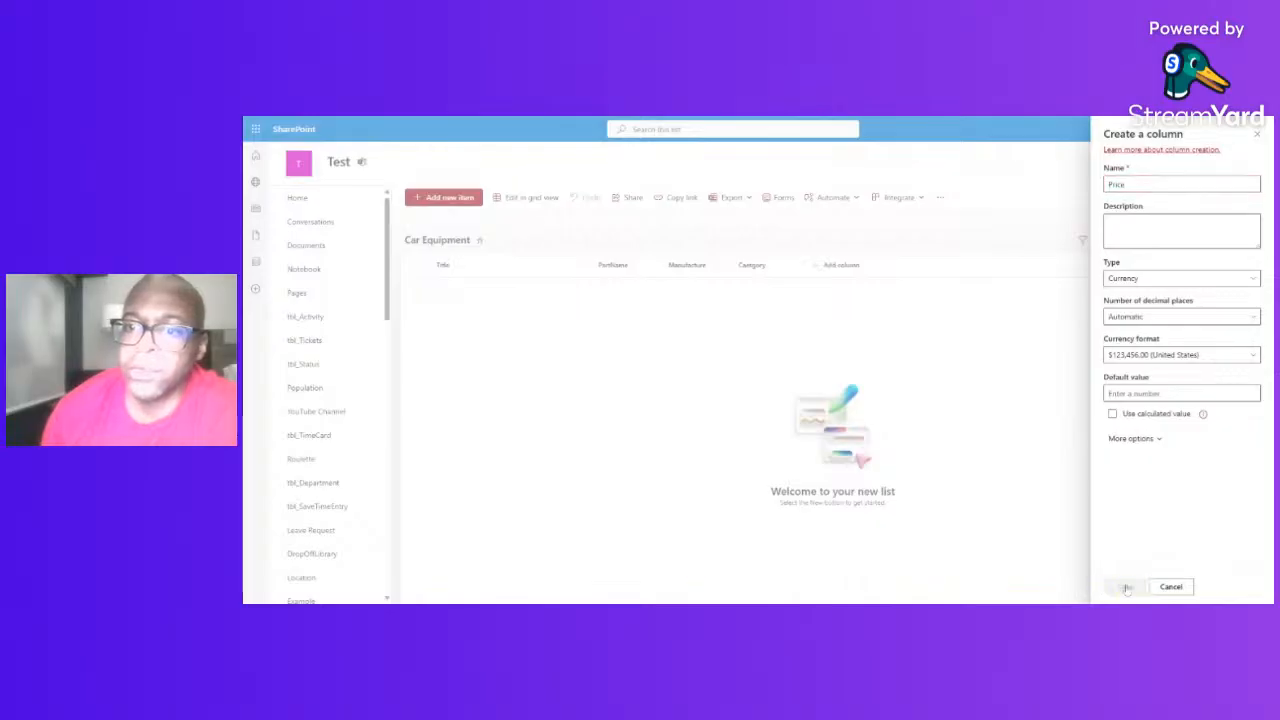
Add a number column named "Quantity" to the Car Equipment list and narrow the Title column
{"action": "left_click", "coordinate": [910, 265]}
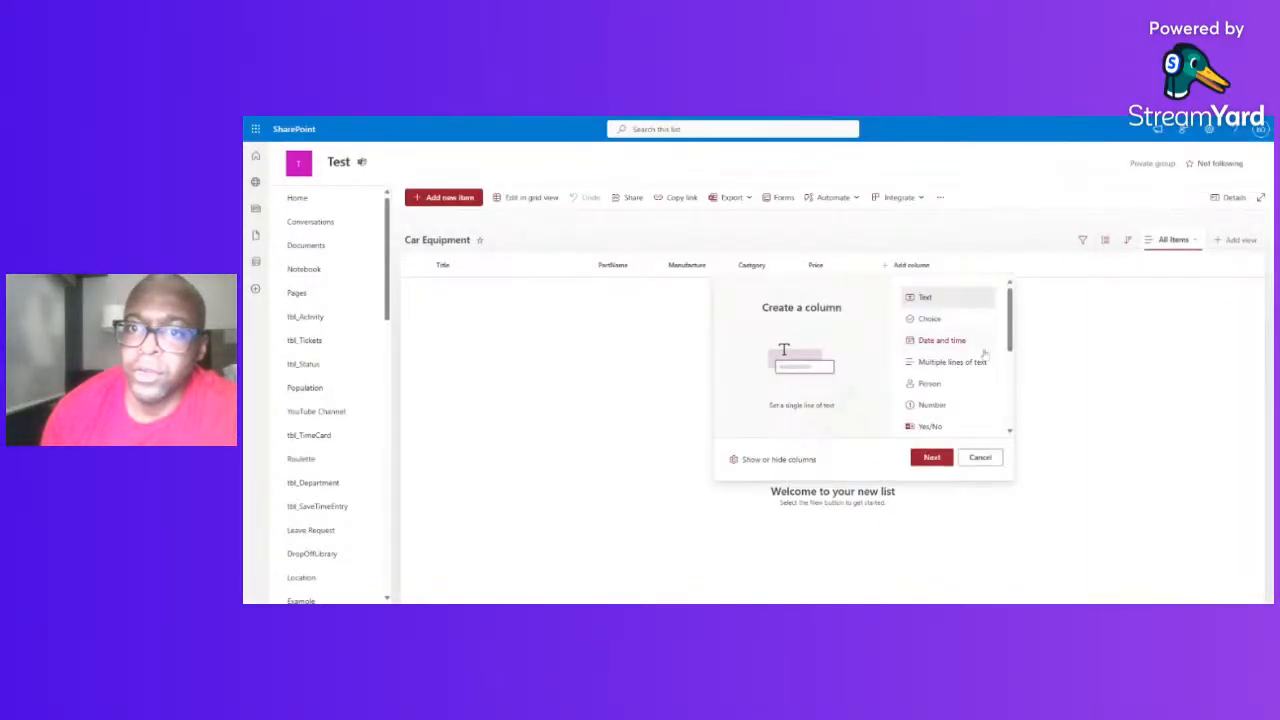
{"action": "scroll", "coordinate": [1002, 328], "scroll_direction": "down", "scroll_amount": 2}
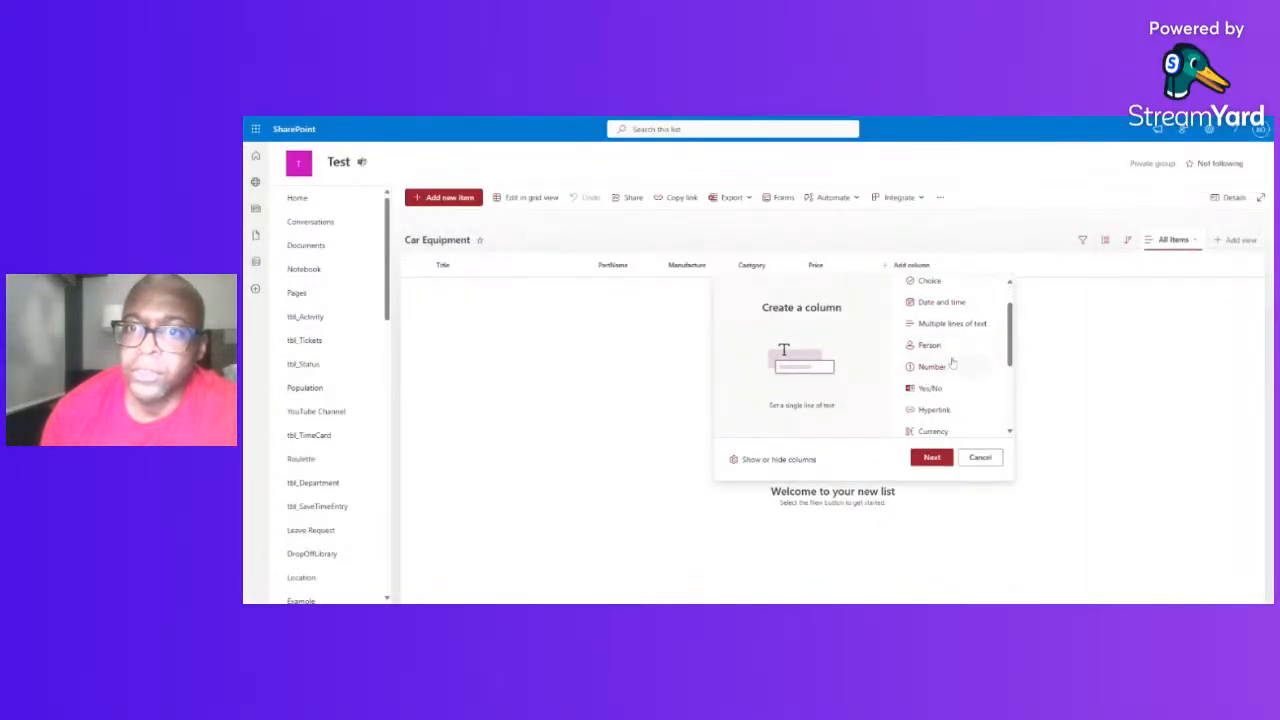
{"action": "left_click", "coordinate": [932, 366]}
{"action": "left_click", "coordinate": [931, 458]}
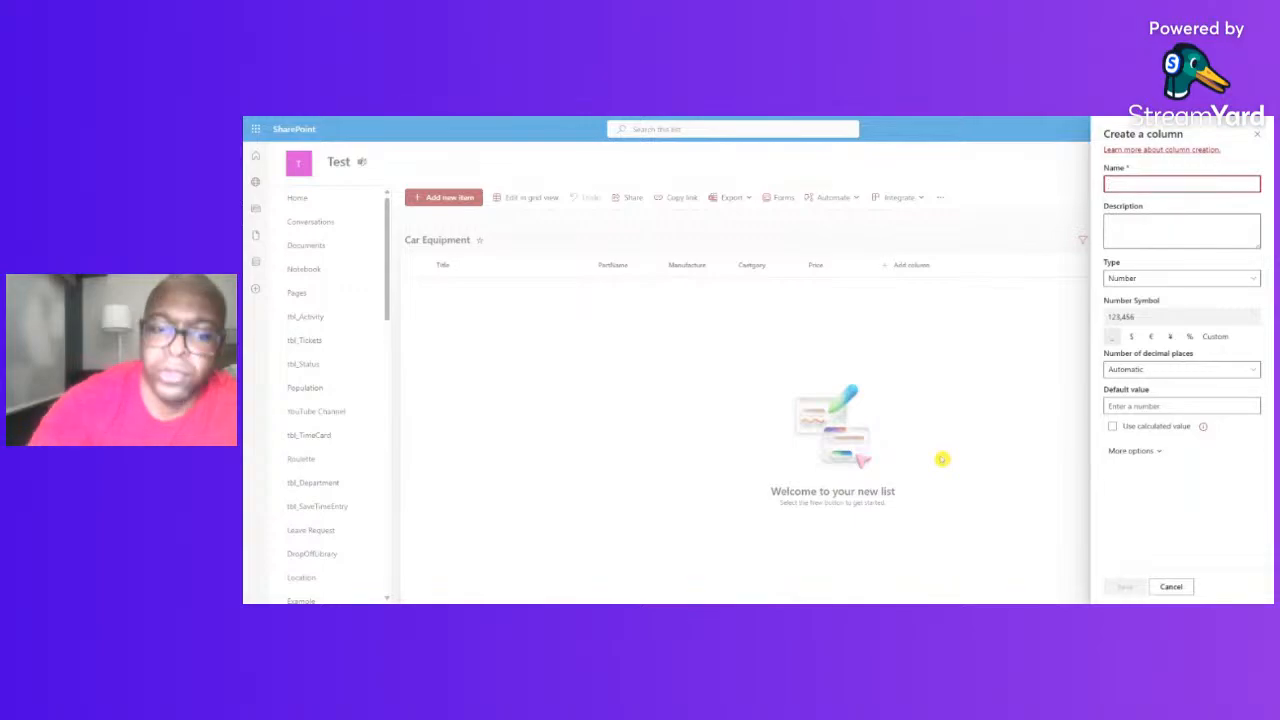
{"action": "type", "text": "C"}
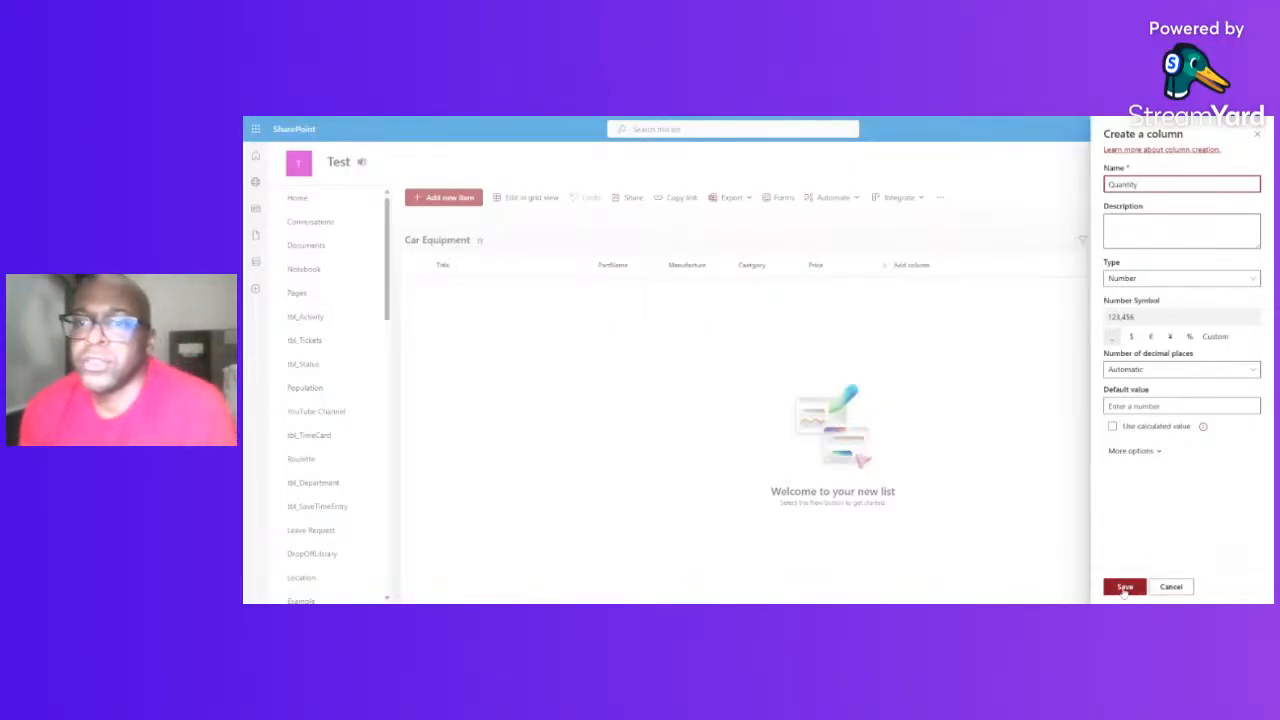
{"action": "left_click", "coordinate": [1124, 588]}
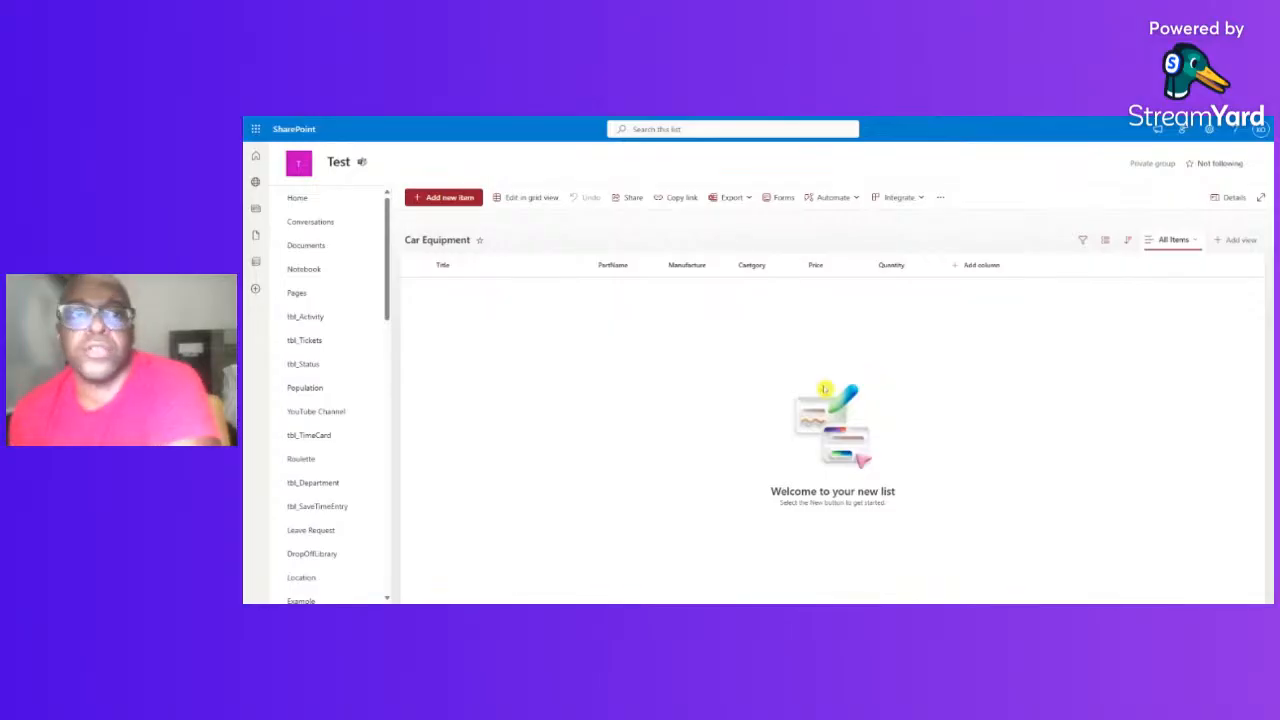
{"action": "left_click_drag", "start_coordinate": [591, 264], "coordinate": [543, 264]}
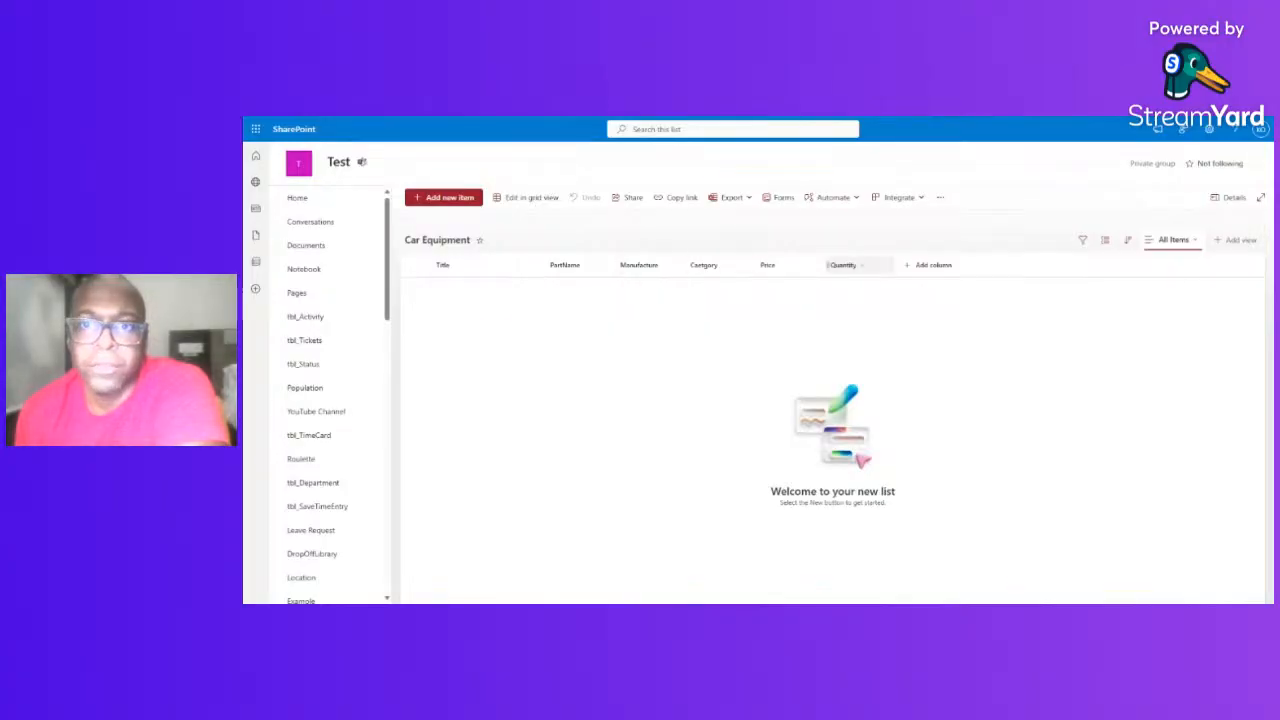
Add a single-line text column named "PartNumber" and move it between the Title and PartName columns
{"action": "left_click", "coordinate": [934, 266]}
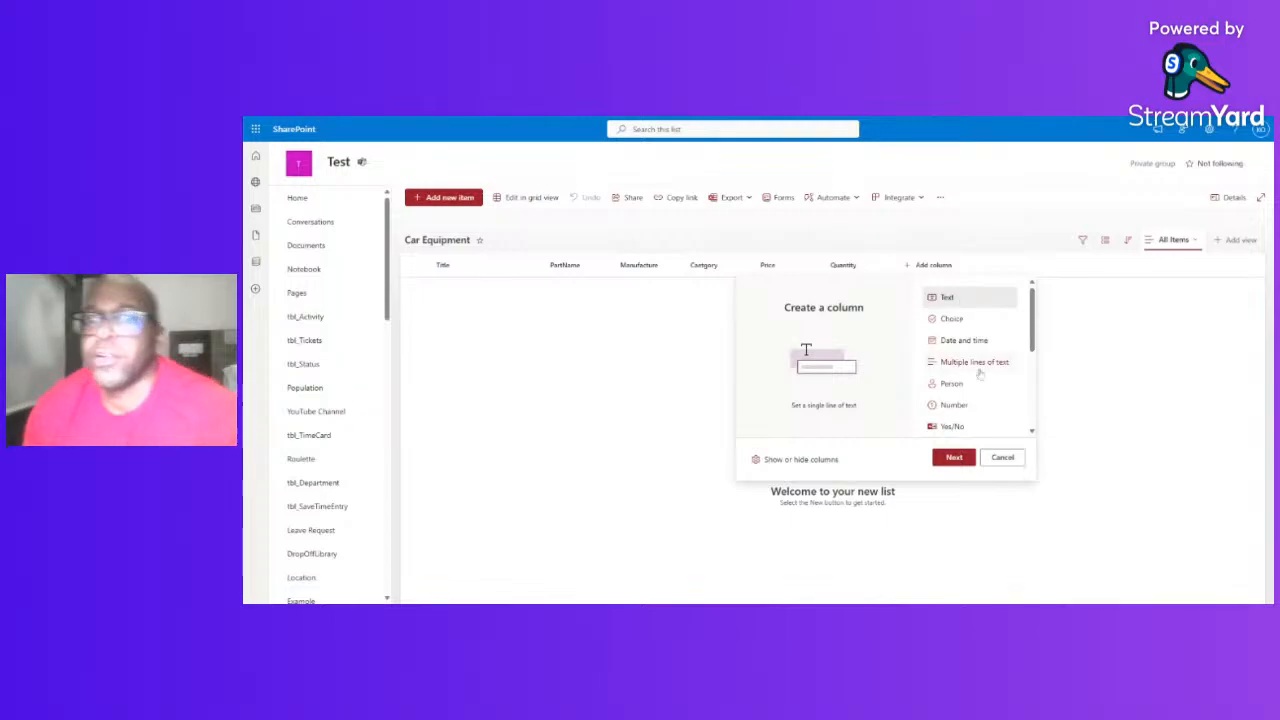
{"action": "left_click", "coordinate": [958, 457]}
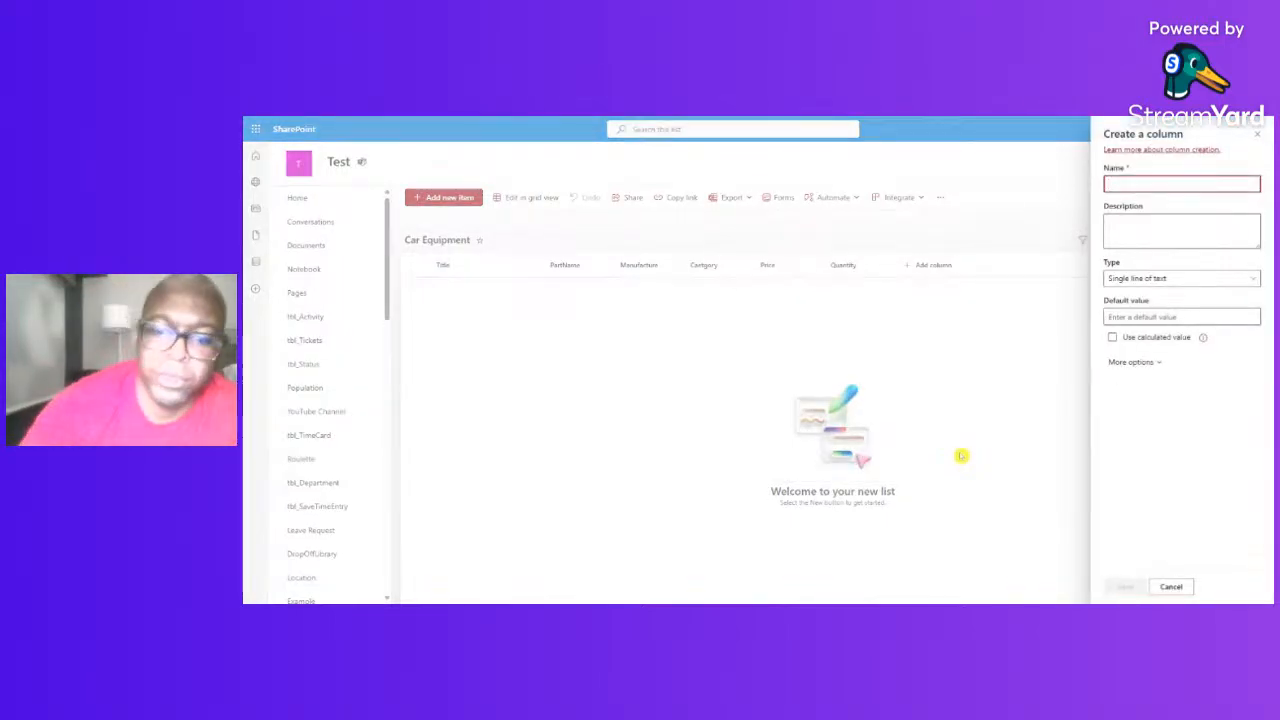
{"action": "type", "text": "Par"}
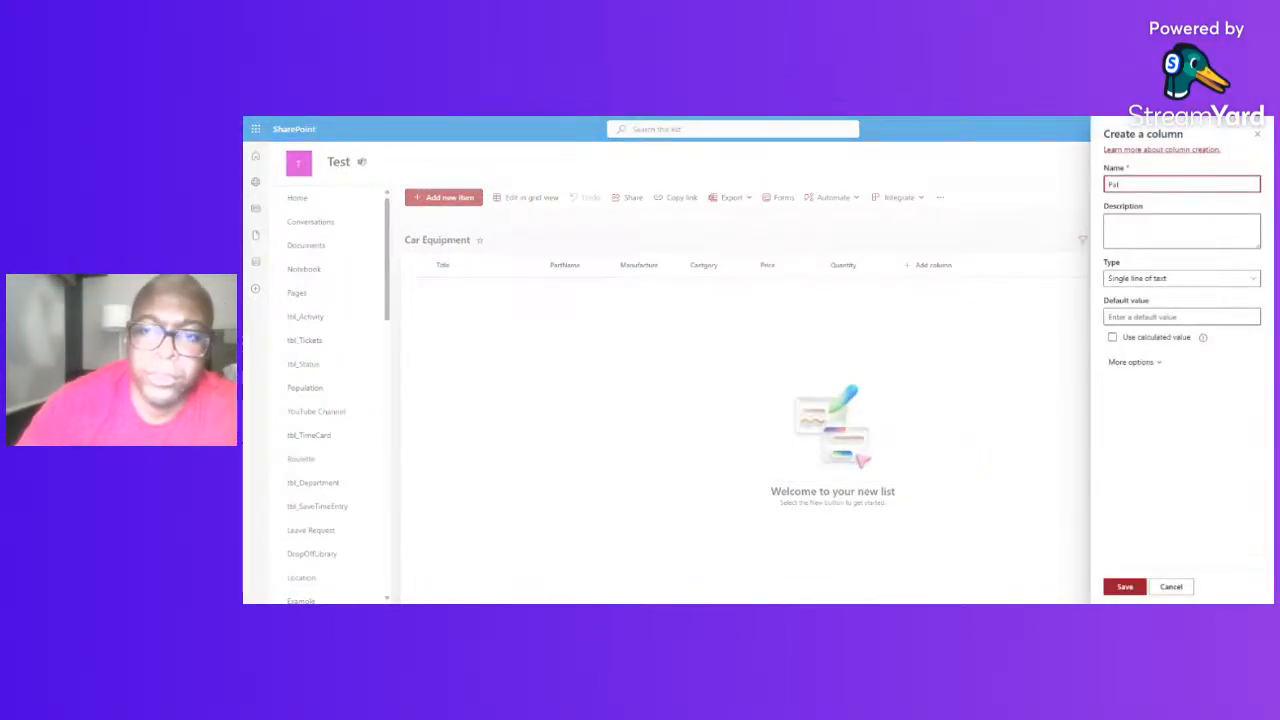
{"action": "type", "text": "tN"}
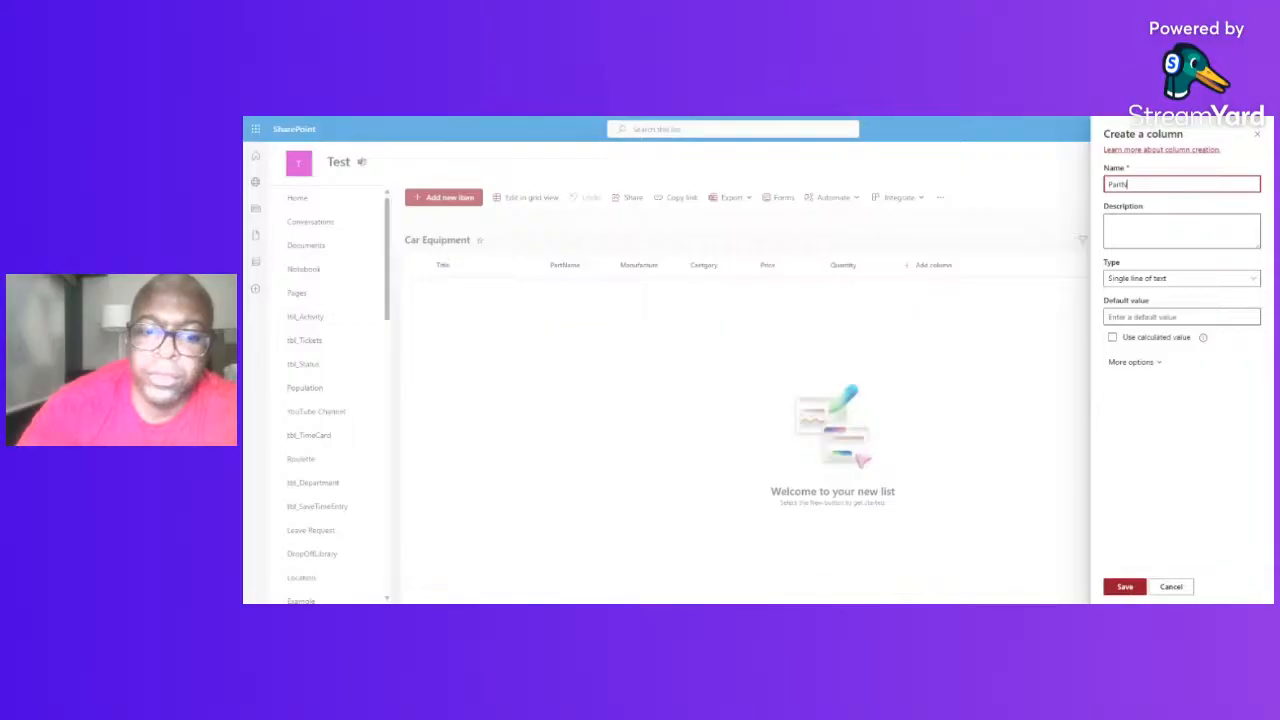
{"action": "type", "text": "umber"}
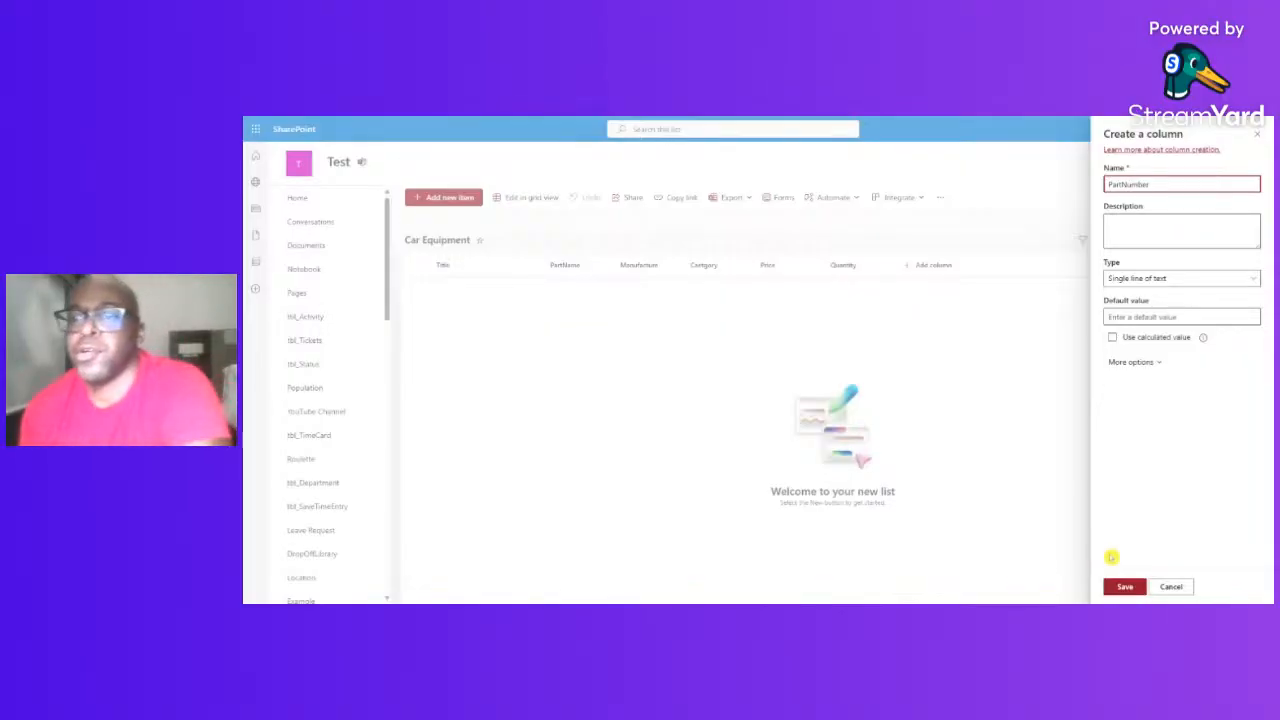
{"action": "left_click", "coordinate": [1124, 586]}
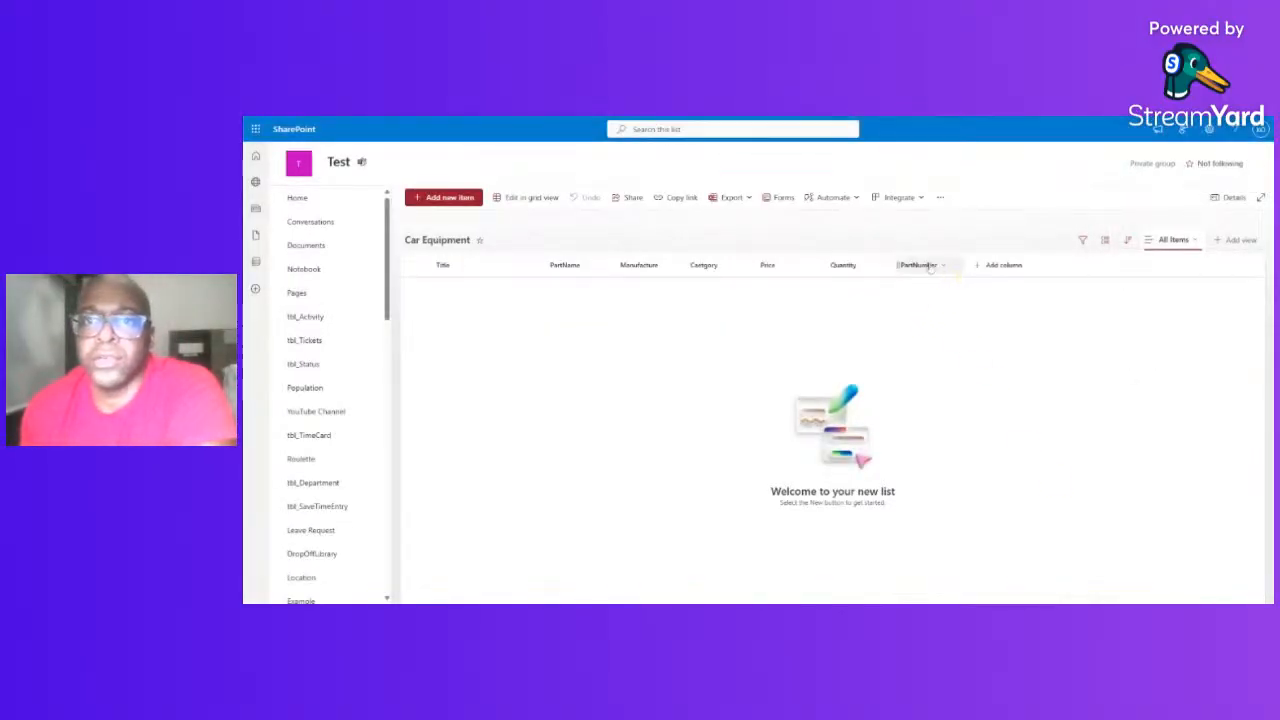
{"action": "left_click_drag", "start_coordinate": [930, 265], "coordinate": [548, 265]}
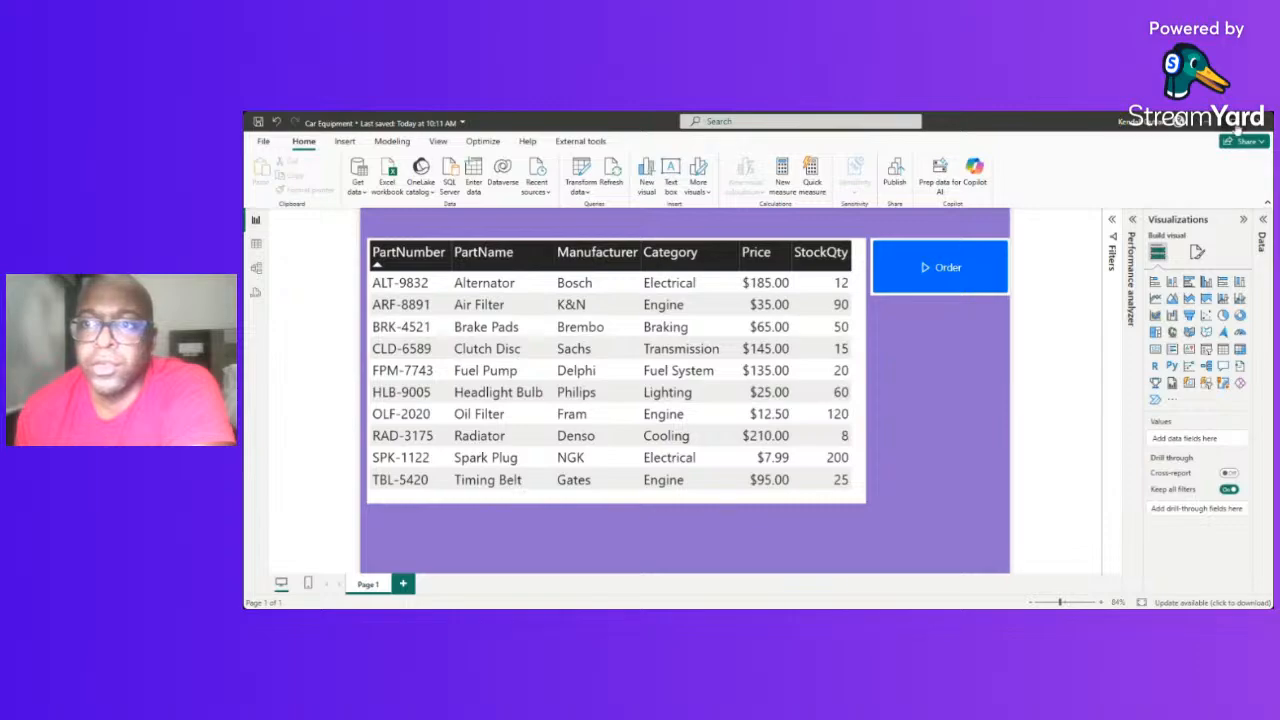
Look through the existing Power Automate flows available for the Order button and return to the report
{"action": "left_click", "coordinate": [1236, 123]}
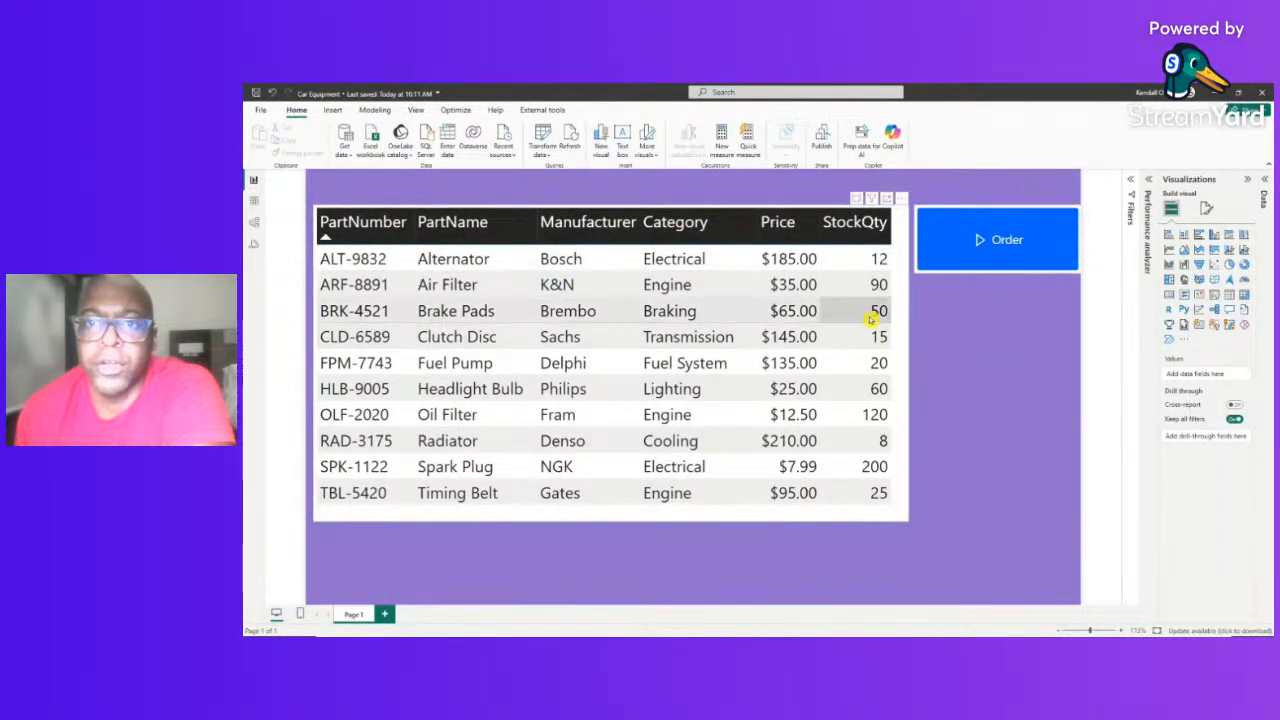
{"action": "left_click", "coordinate": [1075, 201]}
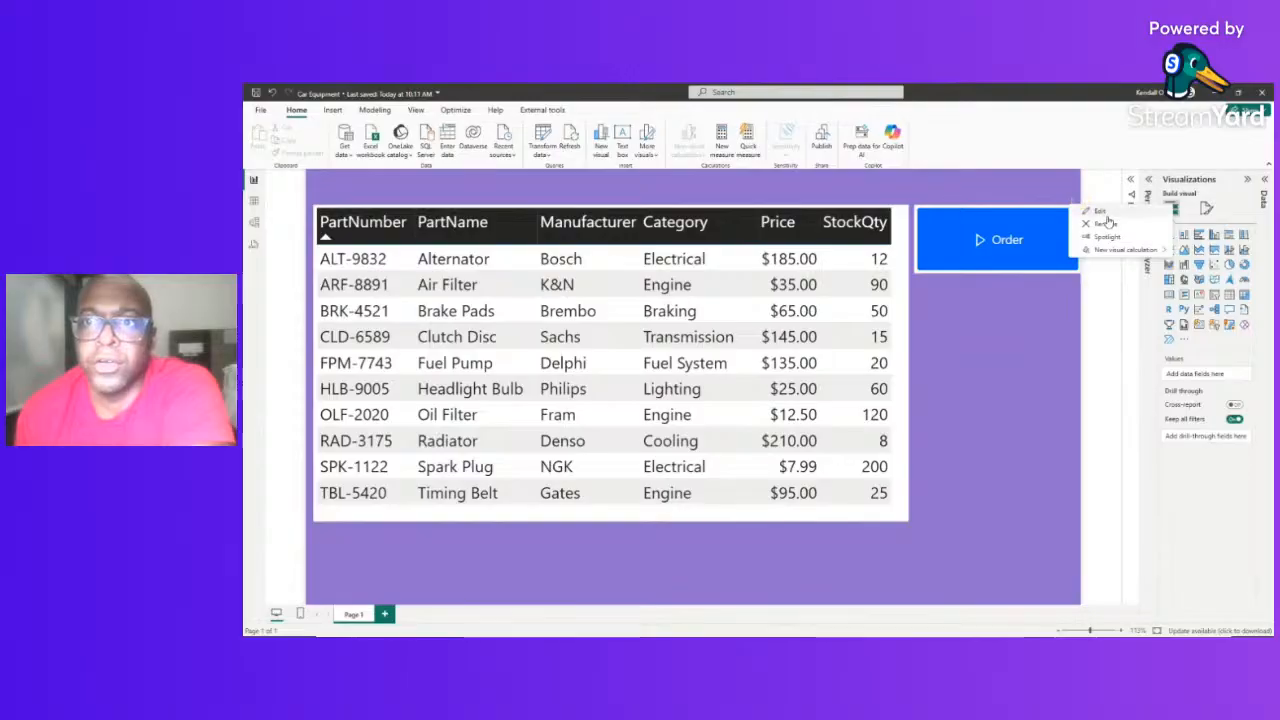
{"action": "left_click", "coordinate": [1102, 213]}
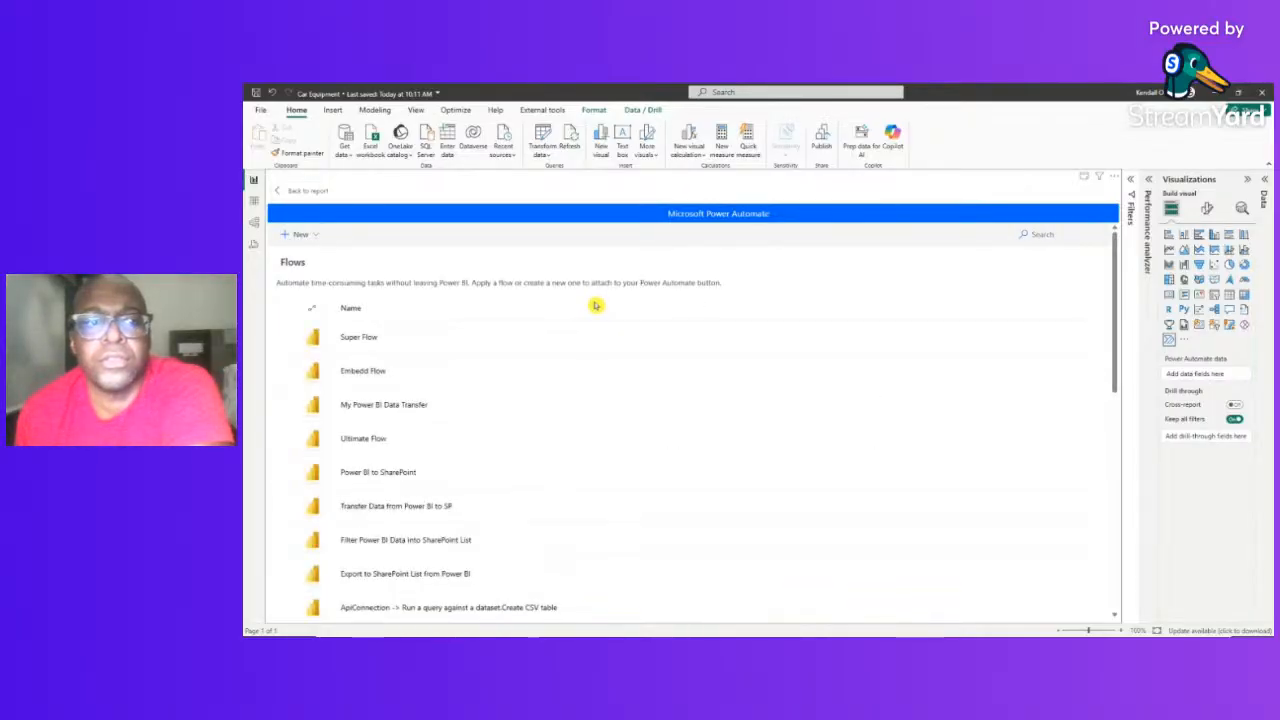
{"action": "scroll", "coordinate": [400, 368], "scroll_direction": "down", "scroll_amount": 5}
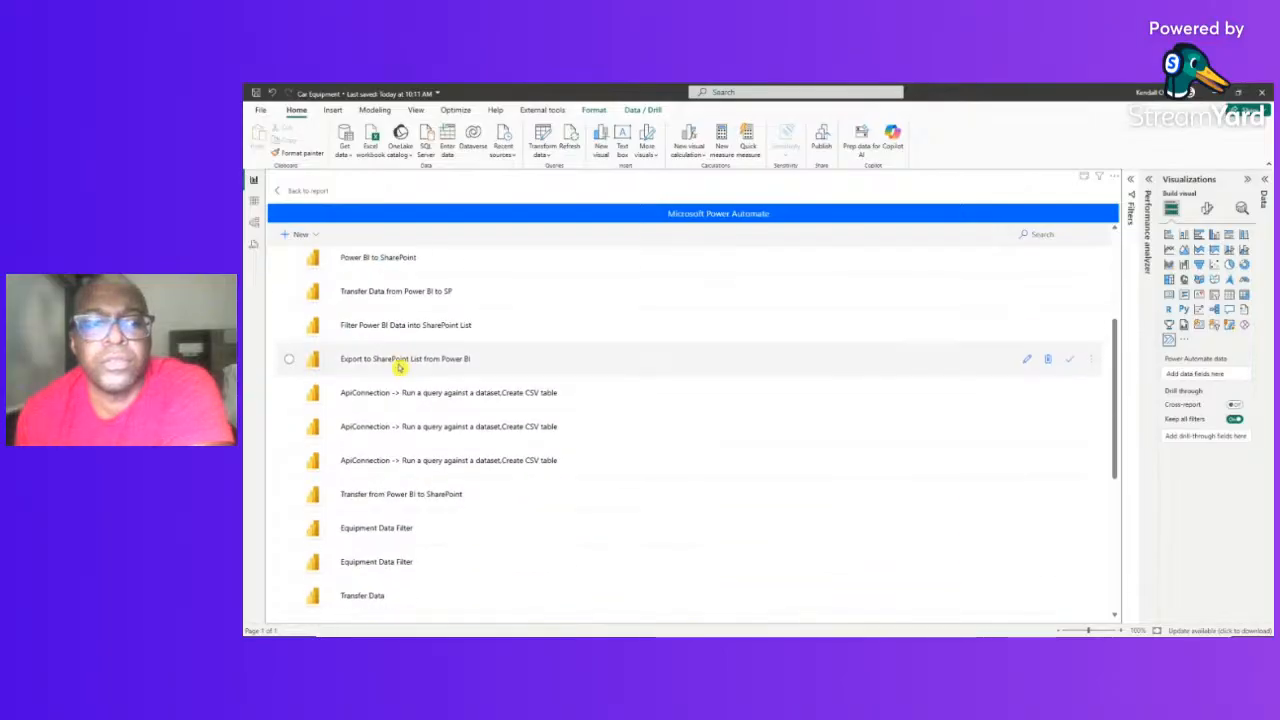
{"action": "scroll", "coordinate": [400, 370], "scroll_direction": "down", "scroll_amount": 3}
{"action": "scroll", "coordinate": [405, 378], "scroll_direction": "up", "scroll_amount": 8}
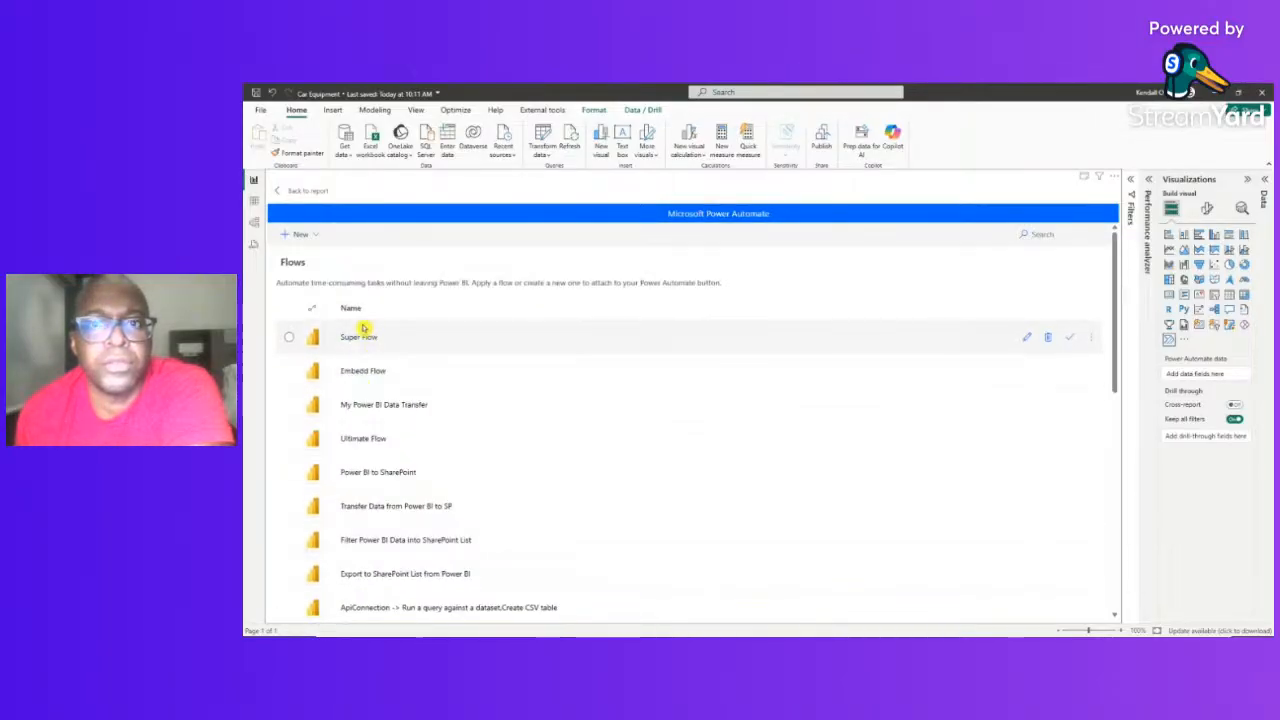
{"action": "scroll", "coordinate": [372, 360], "scroll_direction": "down", "scroll_amount": 4}
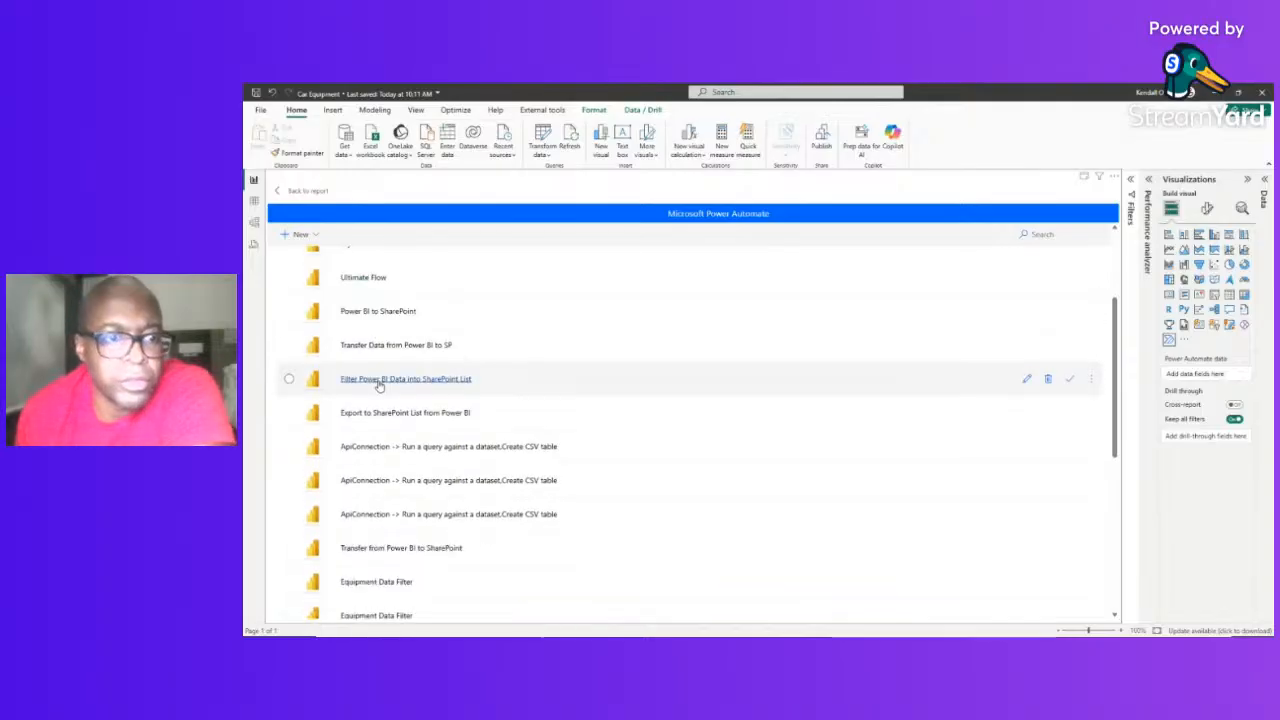
{"action": "scroll", "coordinate": [380, 386], "scroll_direction": "down", "scroll_amount": 2}
{"action": "scroll", "coordinate": [378, 383], "scroll_direction": "up", "scroll_amount": 6}
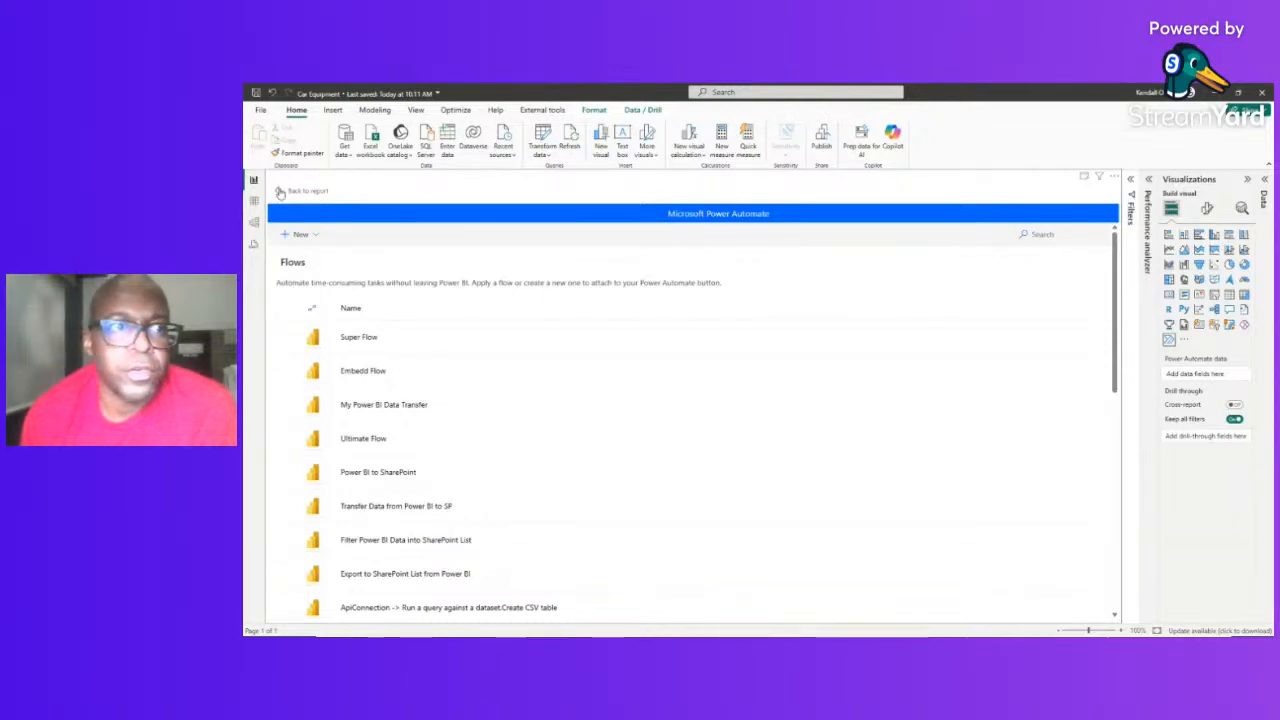
{"action": "left_click", "coordinate": [282, 190]}
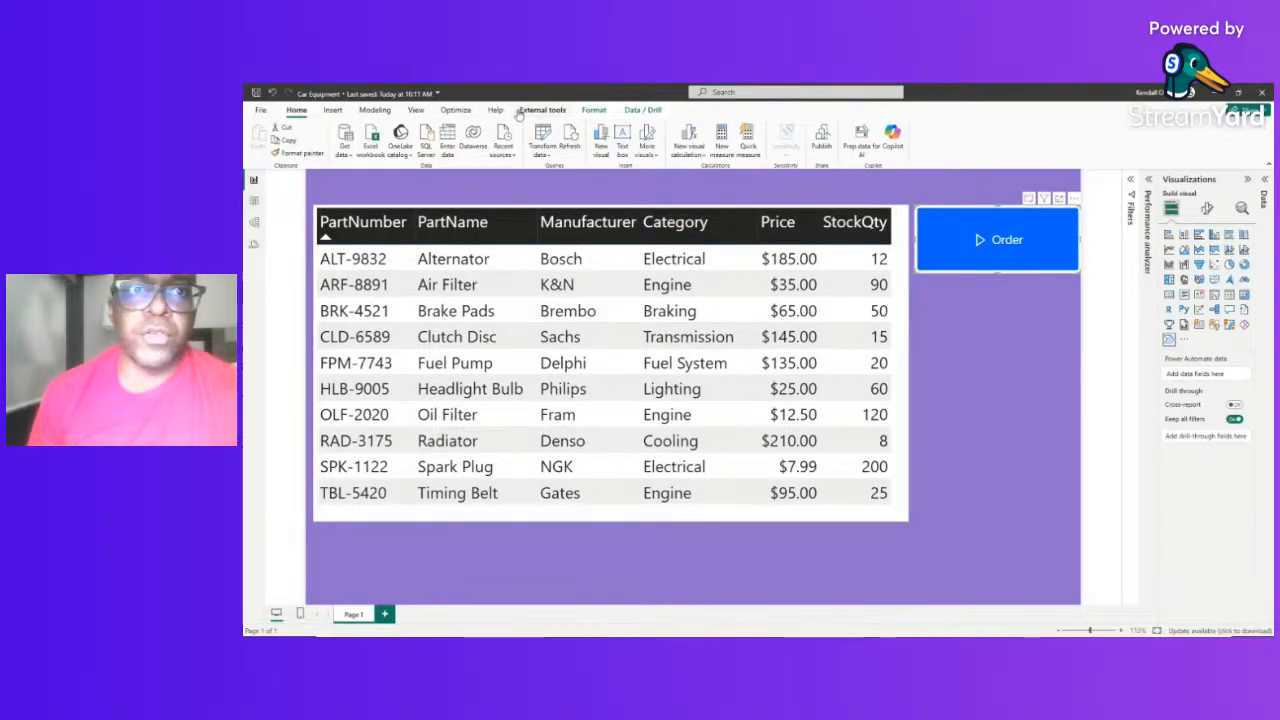
Record a refresh of the report visuals with Performance analyzer and expand the Table visual's entry
{"action": "left_click", "coordinate": [453, 111]}
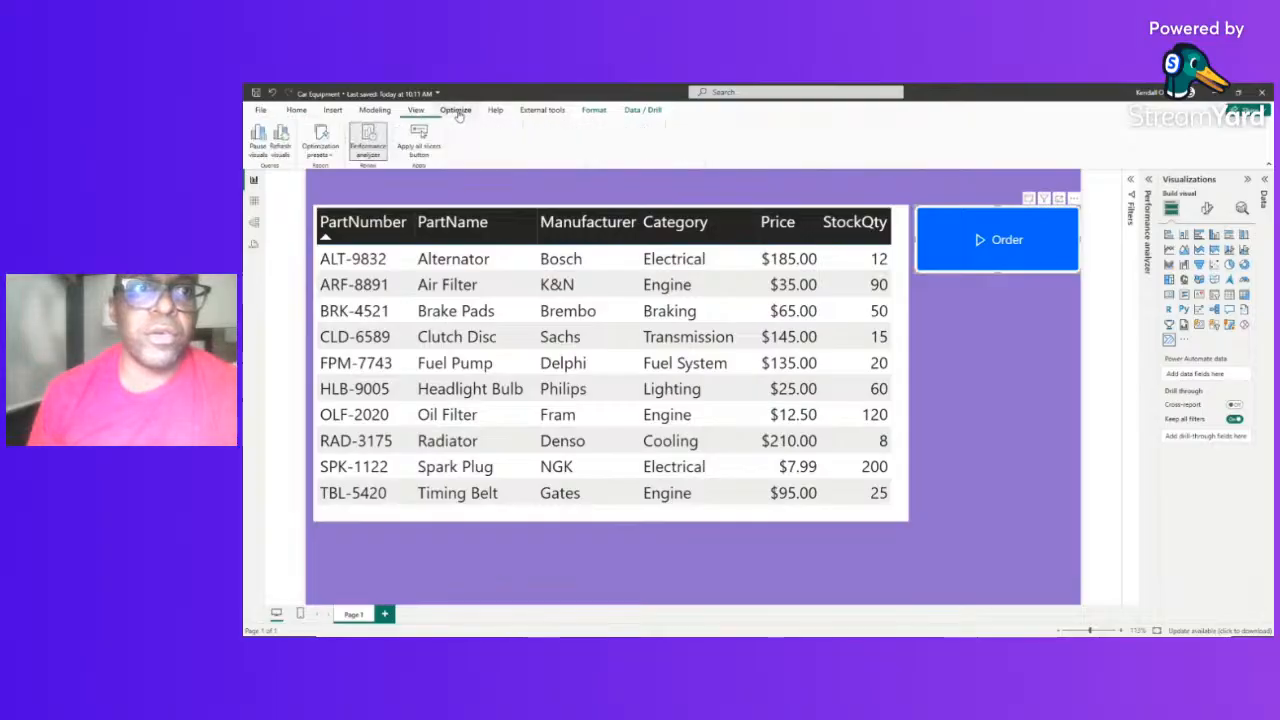
{"action": "left_click", "coordinate": [366, 153]}
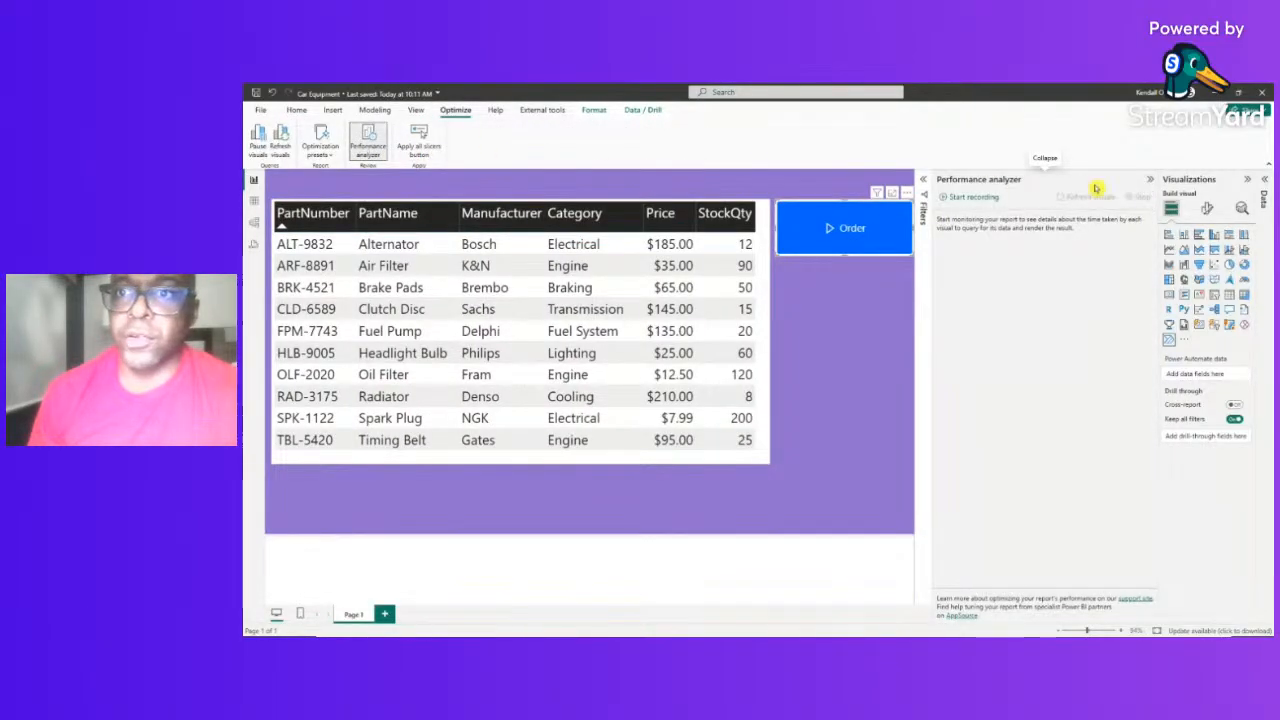
{"action": "left_click", "coordinate": [966, 199]}
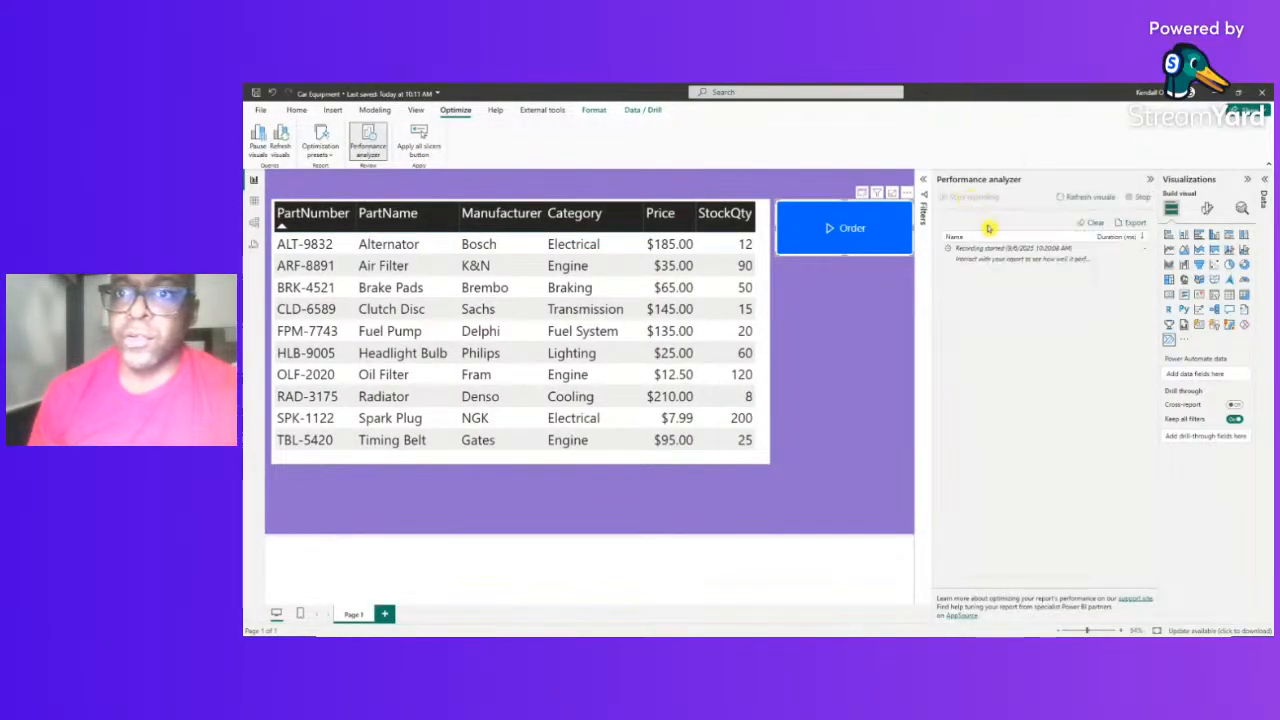
{"action": "left_click", "coordinate": [1085, 199]}
{"action": "left_click", "coordinate": [948, 281]}
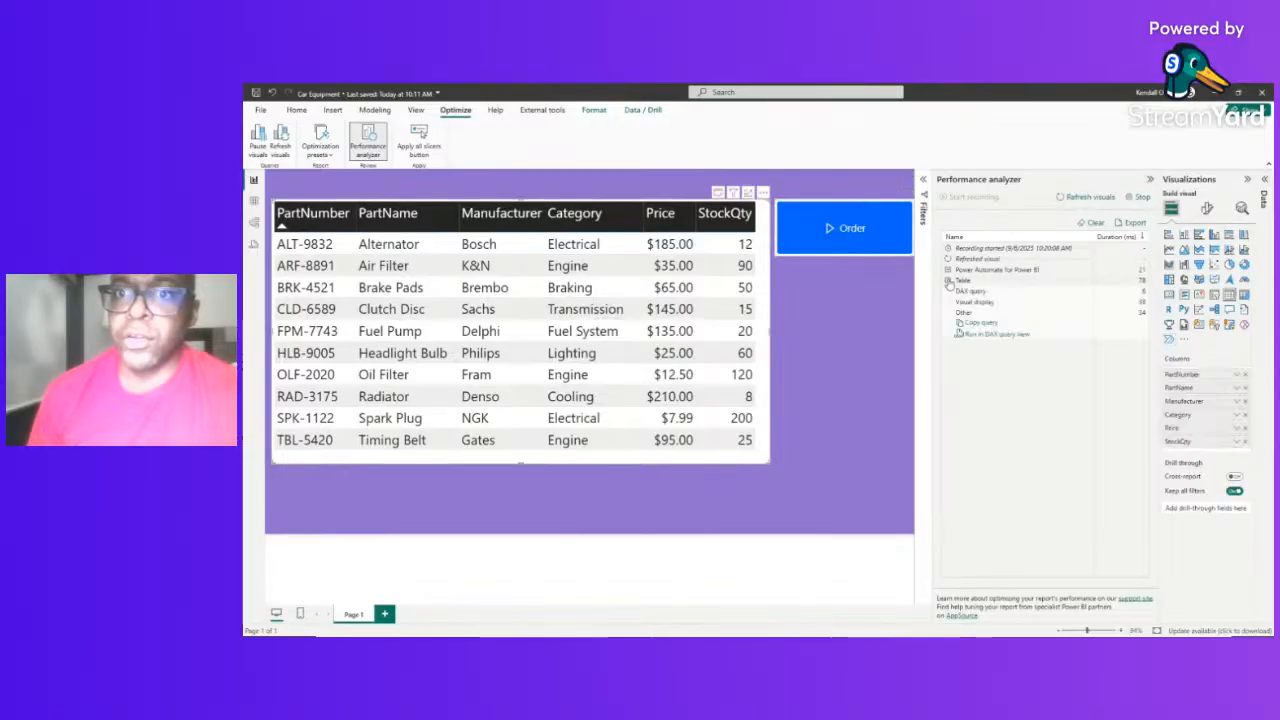
Run the Table visual's query in DAX query view, copy its entire text and return to the report
{"action": "left_click", "coordinate": [995, 334]}
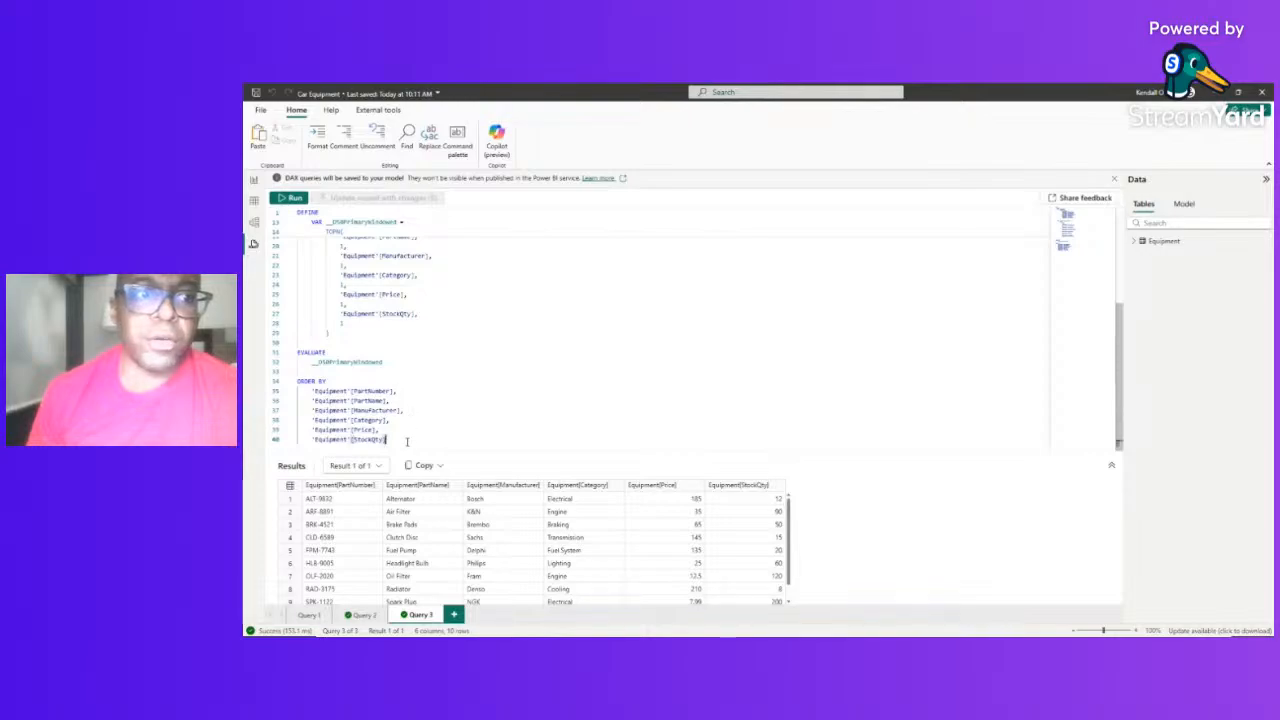
{"action": "key", "text": "ctrl+a"}
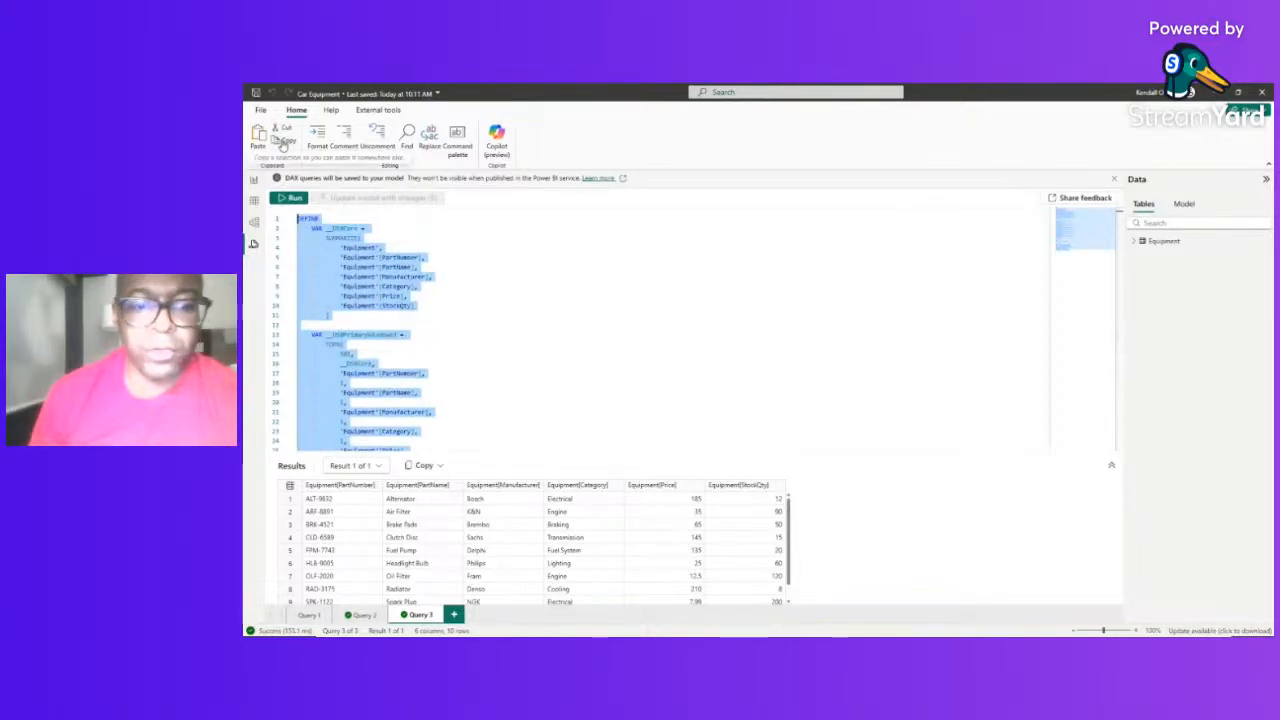
{"action": "left_click", "coordinate": [254, 180]}
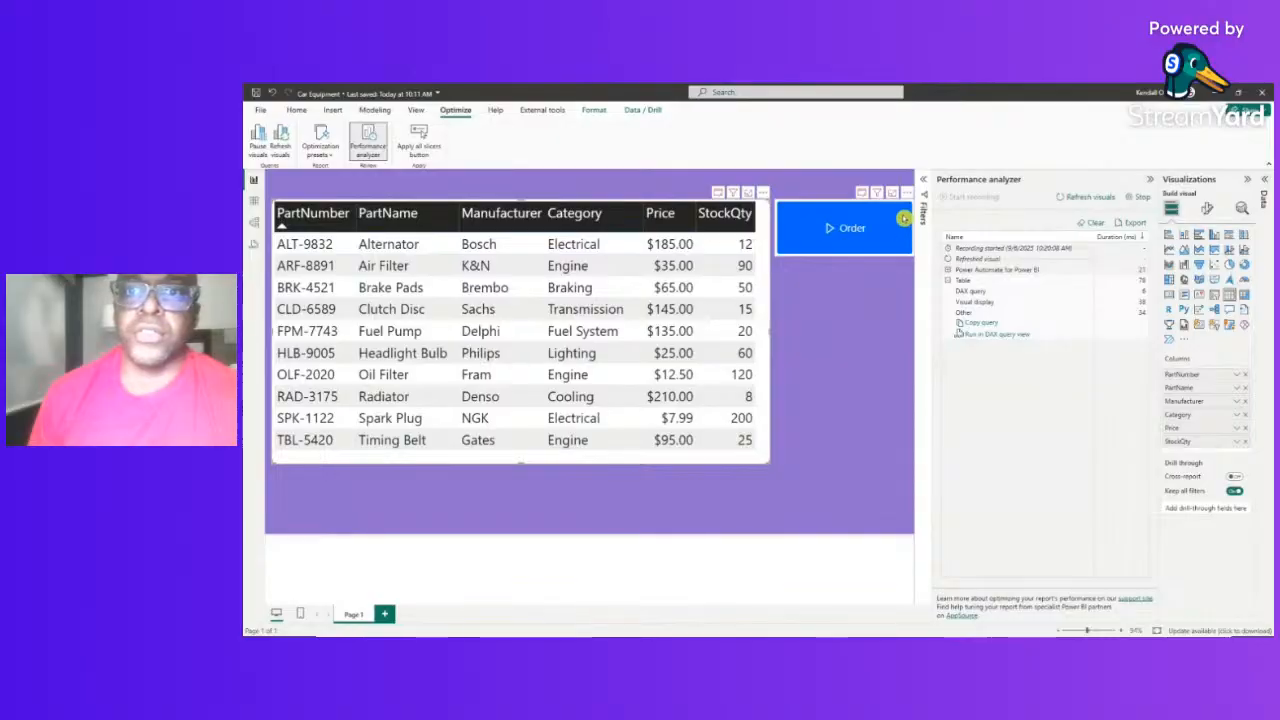
Replace the Order button with a new Power Automate visual and collapse Performance analyzer
{"action": "left_click", "coordinate": [907, 193]}
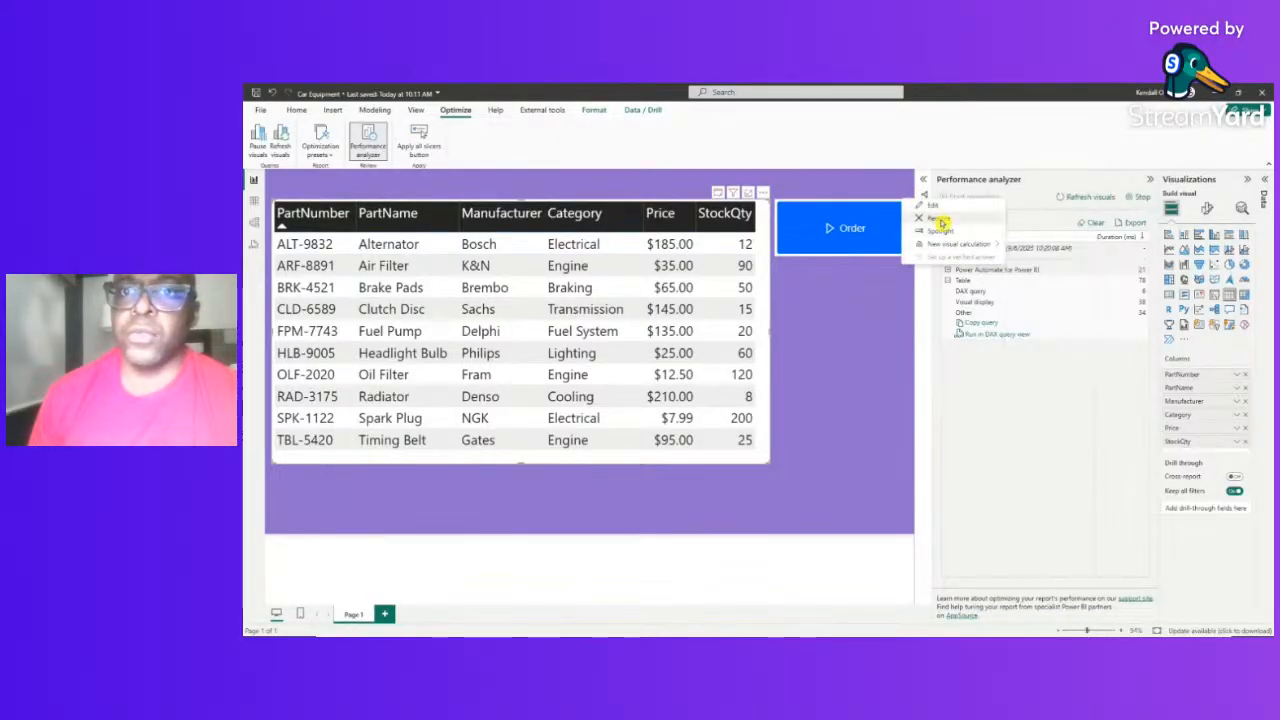
{"action": "left_click", "coordinate": [938, 218]}
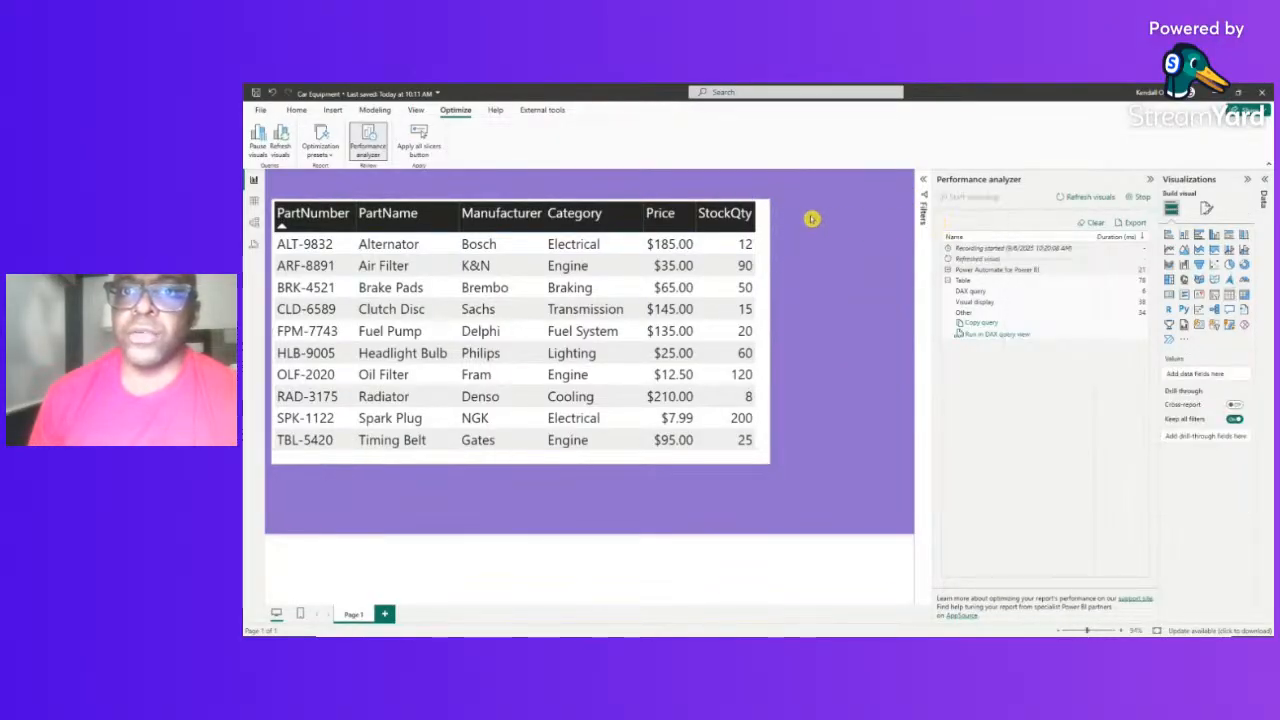
{"action": "left_click", "coordinate": [1171, 343]}
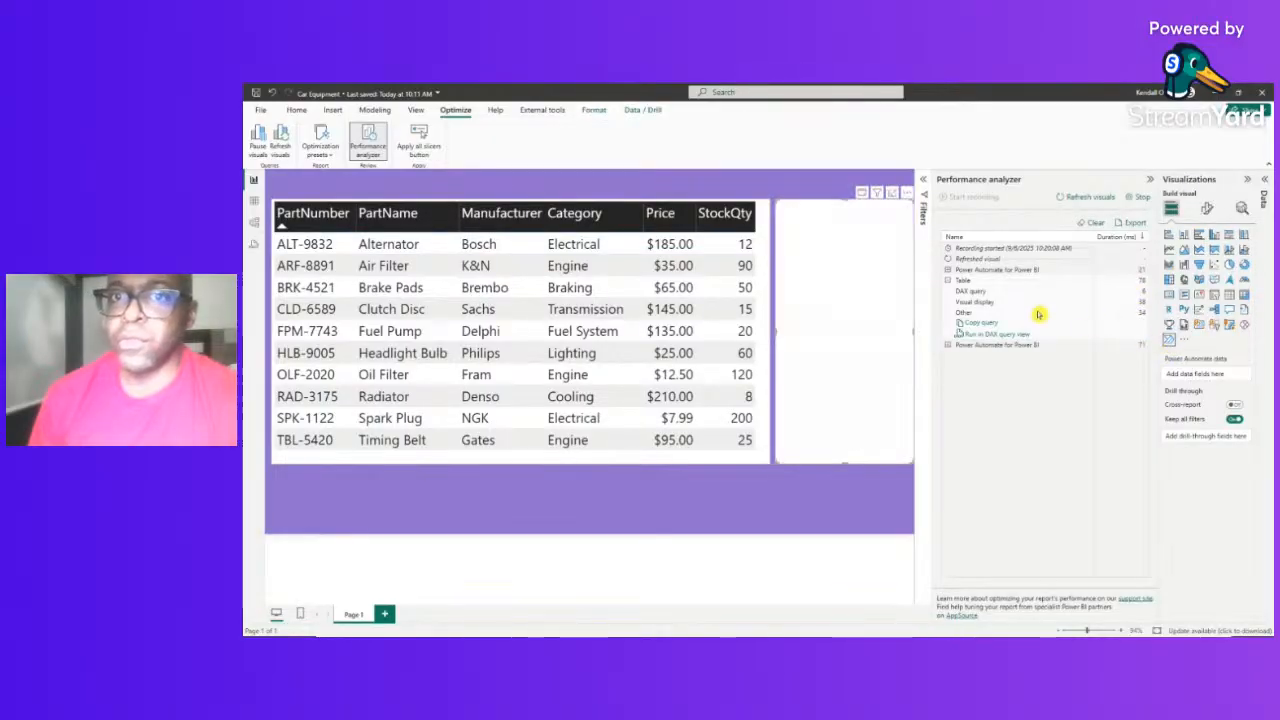
{"action": "left_click", "coordinate": [1149, 180]}
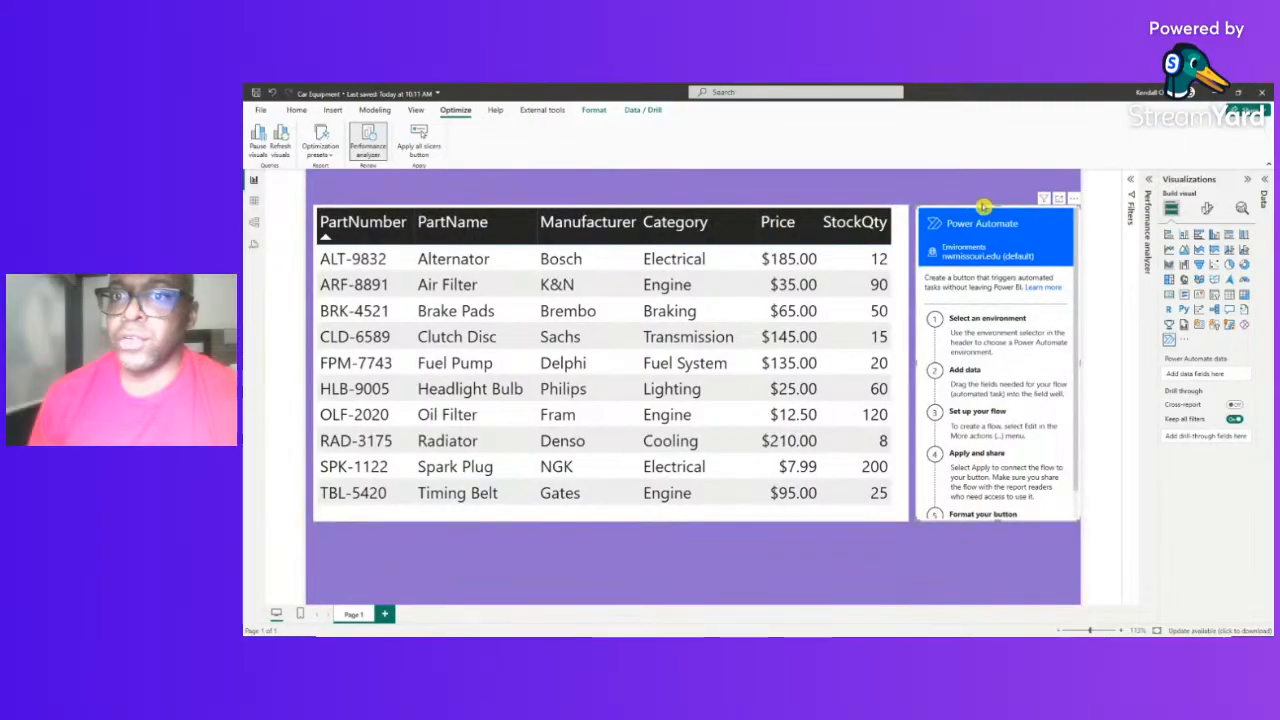
Create a new flow from the Power Automate visual, triggered when its Power BI button is clicked
{"action": "left_click", "coordinate": [1075, 197]}
{"action": "left_click", "coordinate": [1099, 211]}
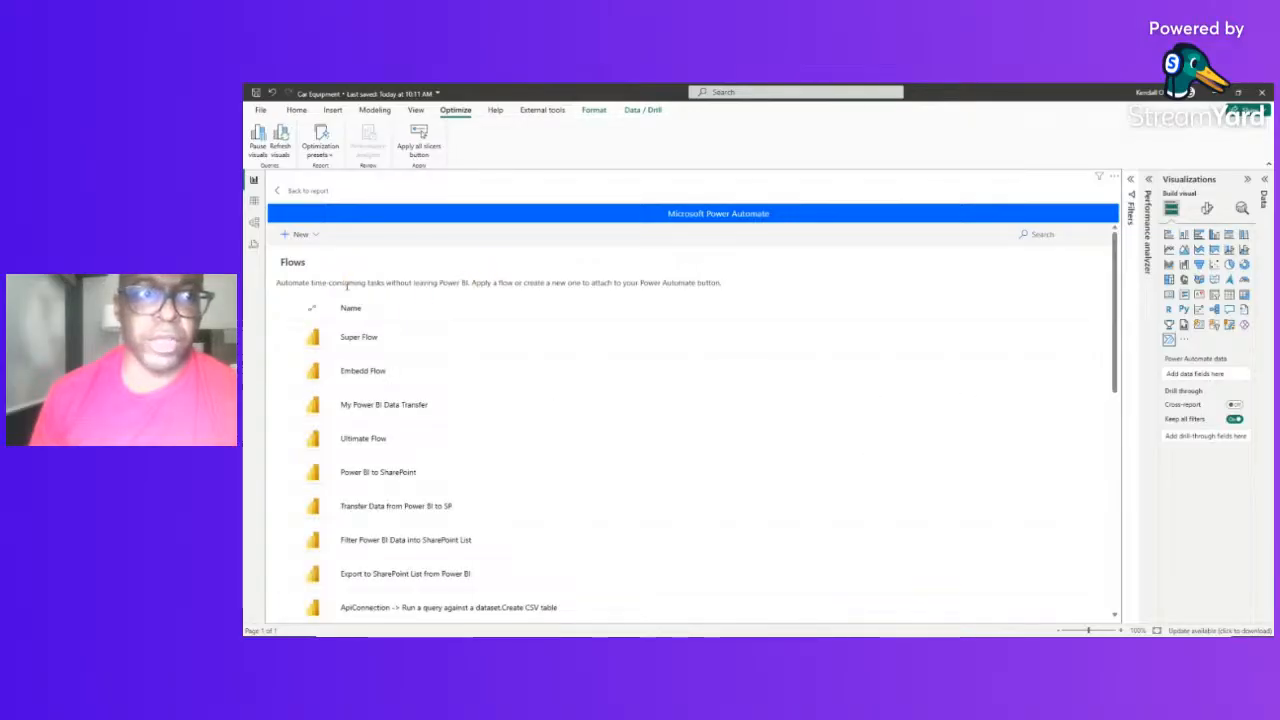
{"action": "left_click", "coordinate": [302, 236]}
{"action": "left_click", "coordinate": [325, 292]}
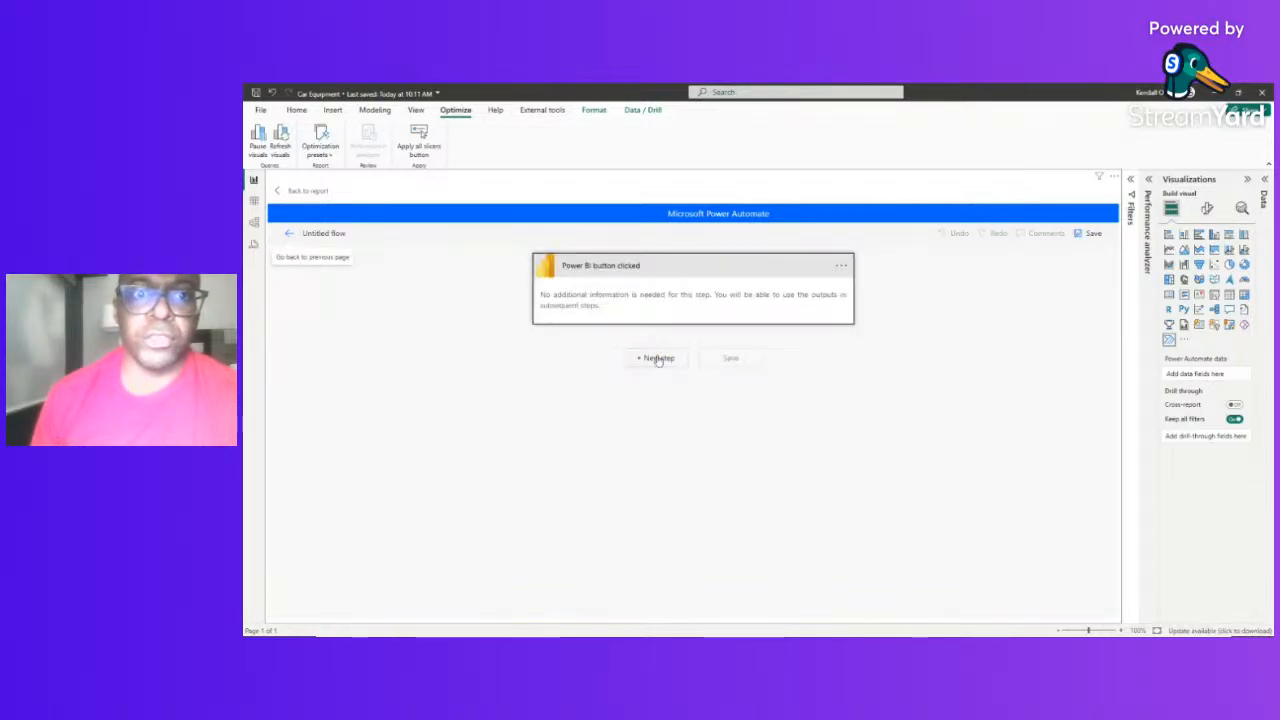
Add the Power BI action "Run a query against a dataset" after the button-clicked trigger
{"action": "left_click", "coordinate": [657, 360]}
{"action": "type", "text": "ai"}
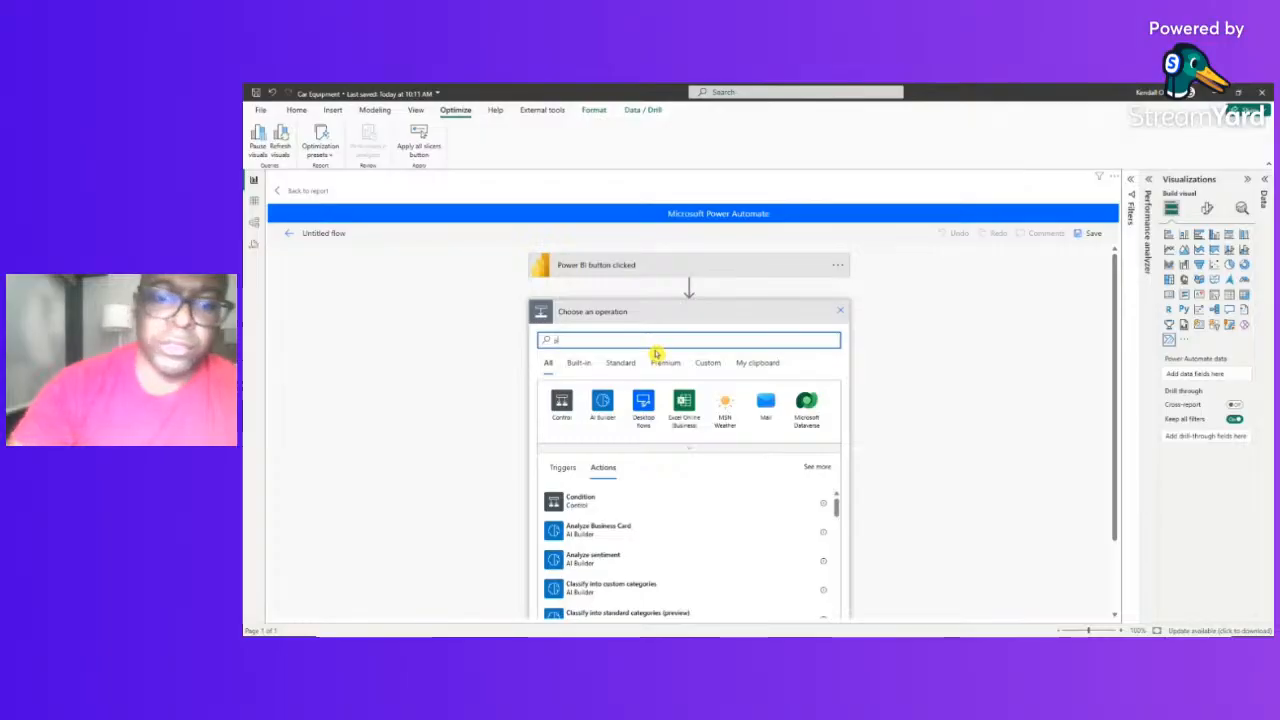
{"action": "type", "text": "wer bi"}
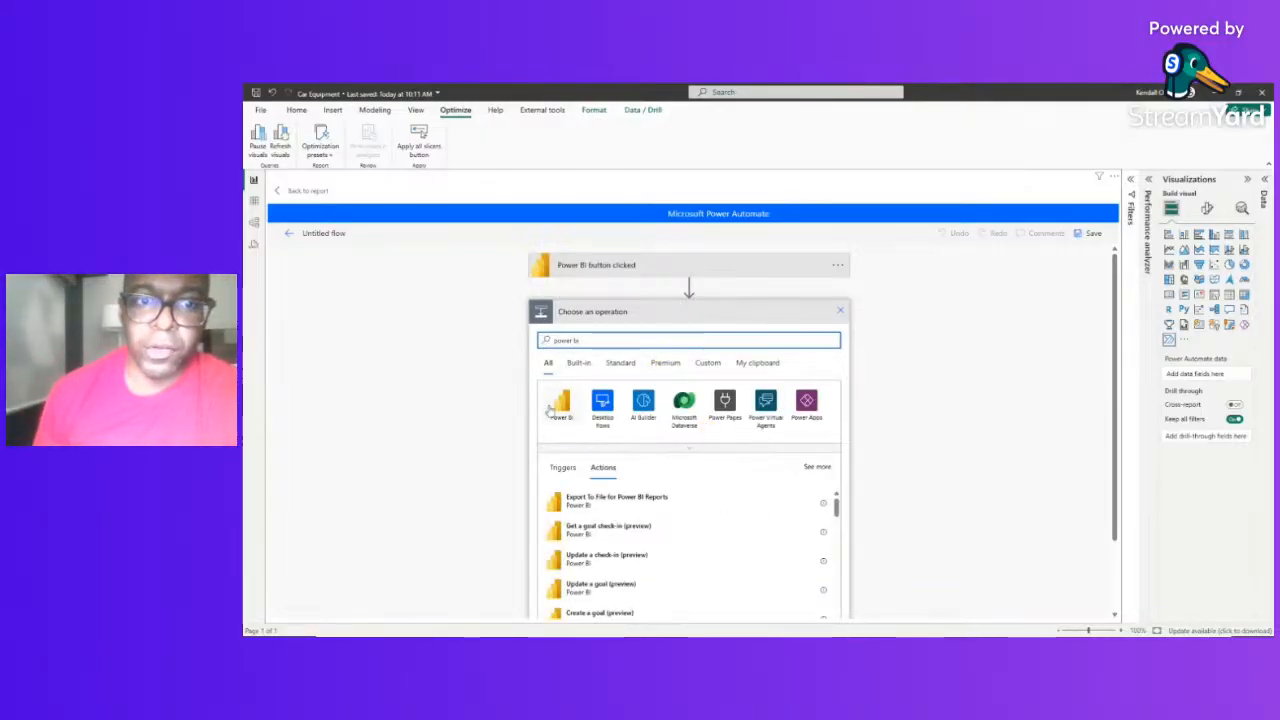
{"action": "left_click", "coordinate": [552, 408]}
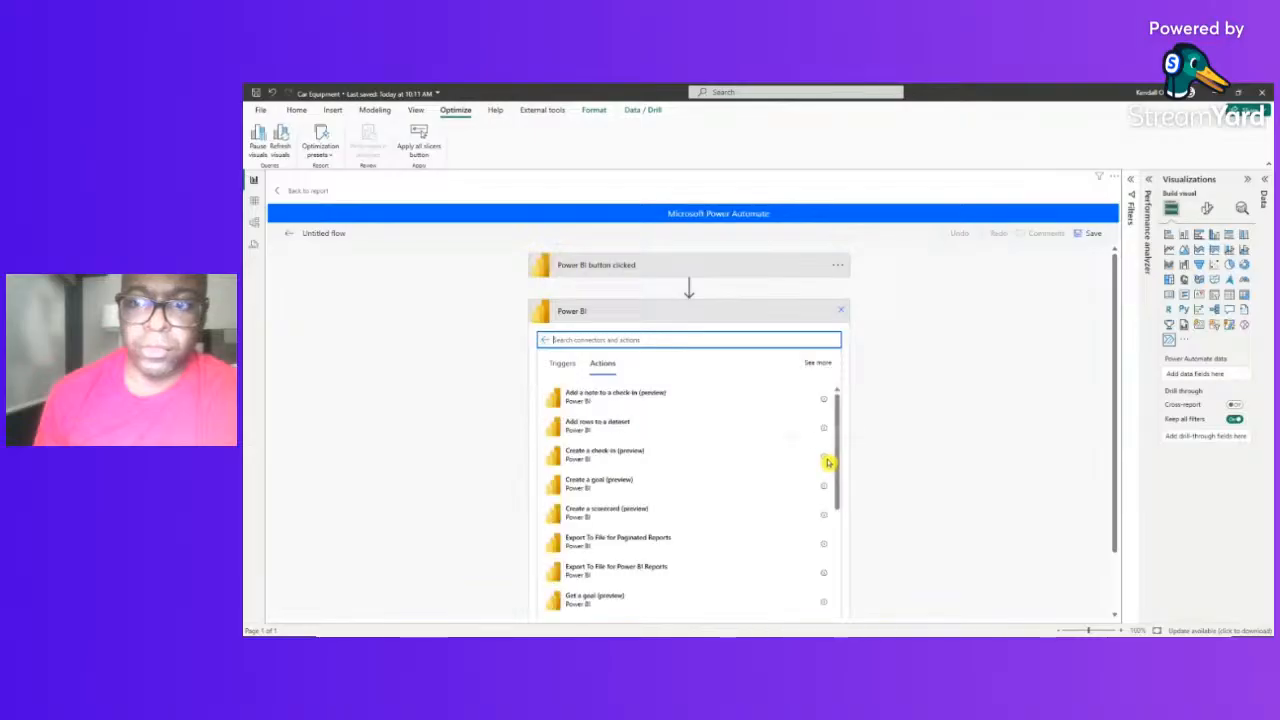
{"action": "left_click", "coordinate": [818, 366]}
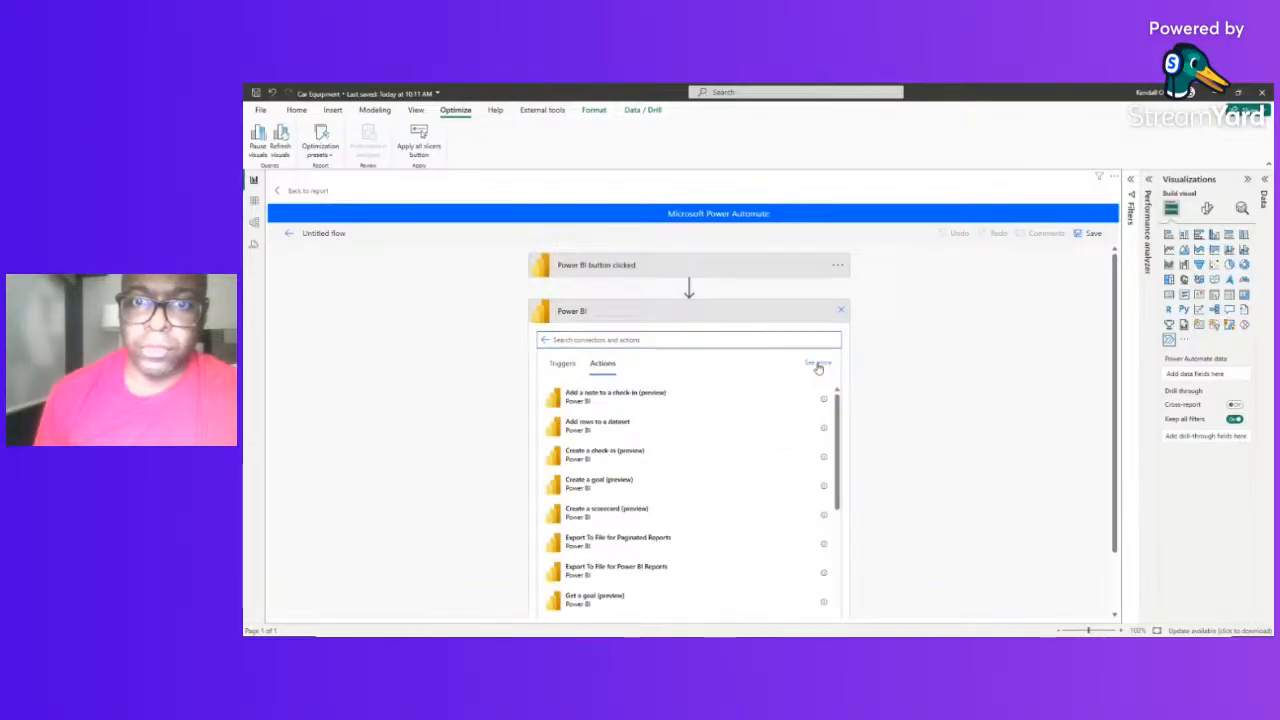
{"action": "left_click_drag", "start_coordinate": [838, 405], "coordinate": [838, 538]}
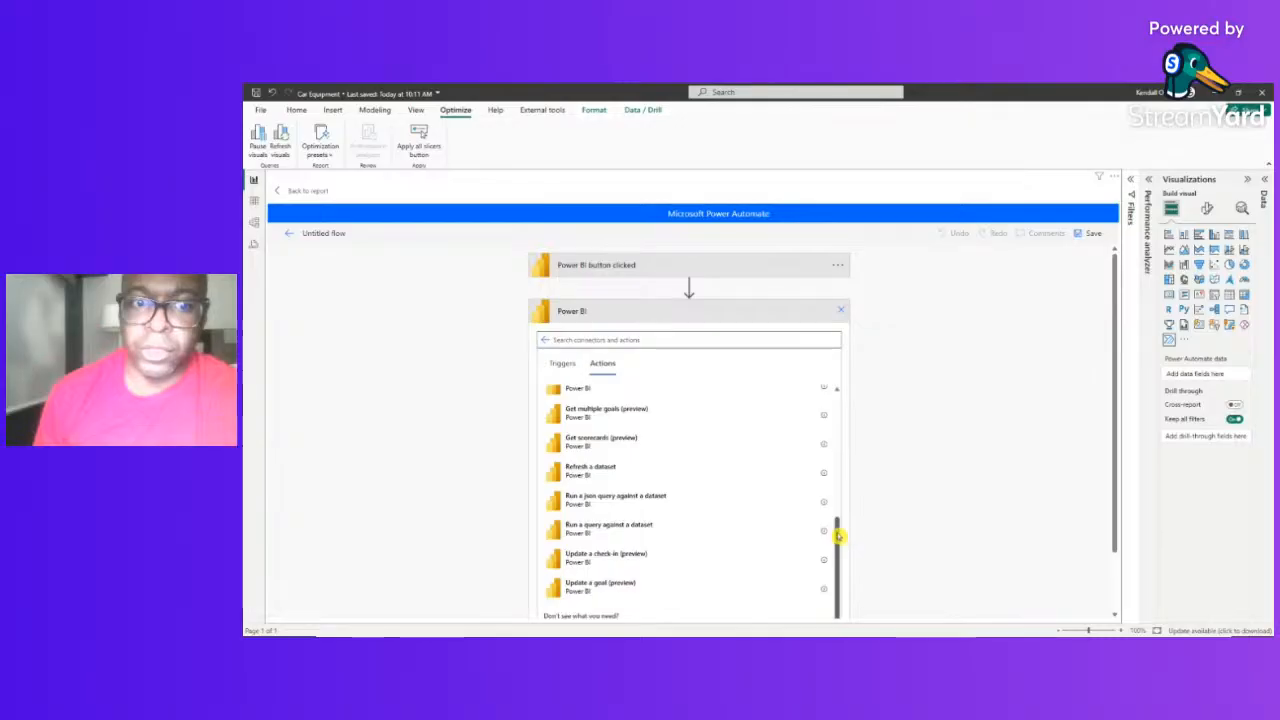
{"action": "scroll", "coordinate": [685, 497], "scroll_direction": "down", "scroll_amount": 1}
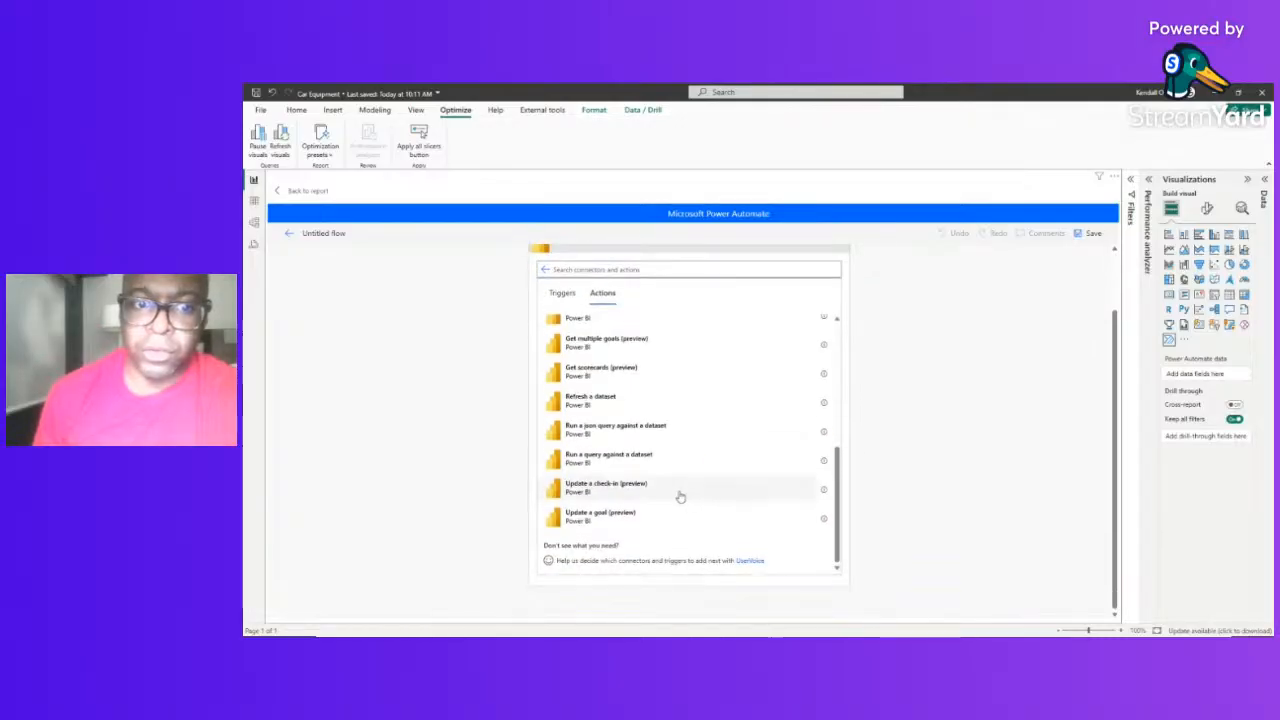
{"action": "scroll", "coordinate": [683, 497], "scroll_direction": "up", "scroll_amount": 5}
{"action": "scroll", "coordinate": [680, 497], "scroll_direction": "up", "scroll_amount": 2}
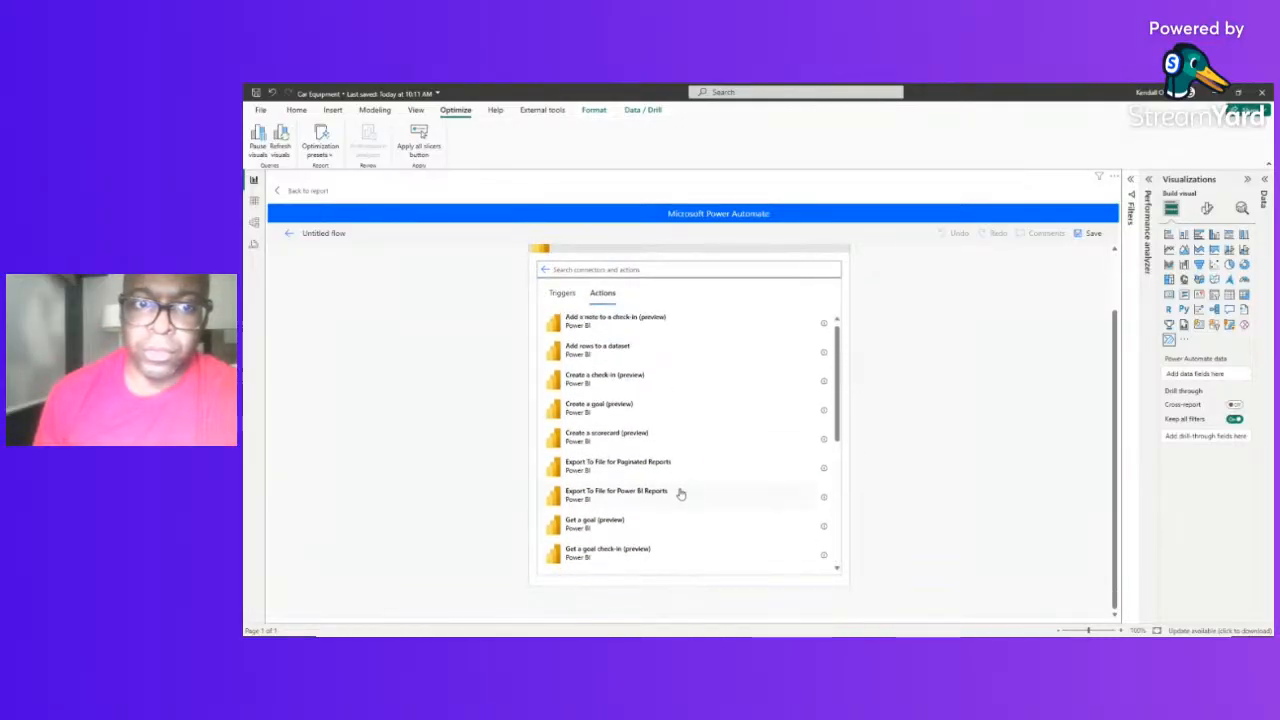
{"action": "scroll", "coordinate": [688, 480], "scroll_direction": "down", "scroll_amount": 3}
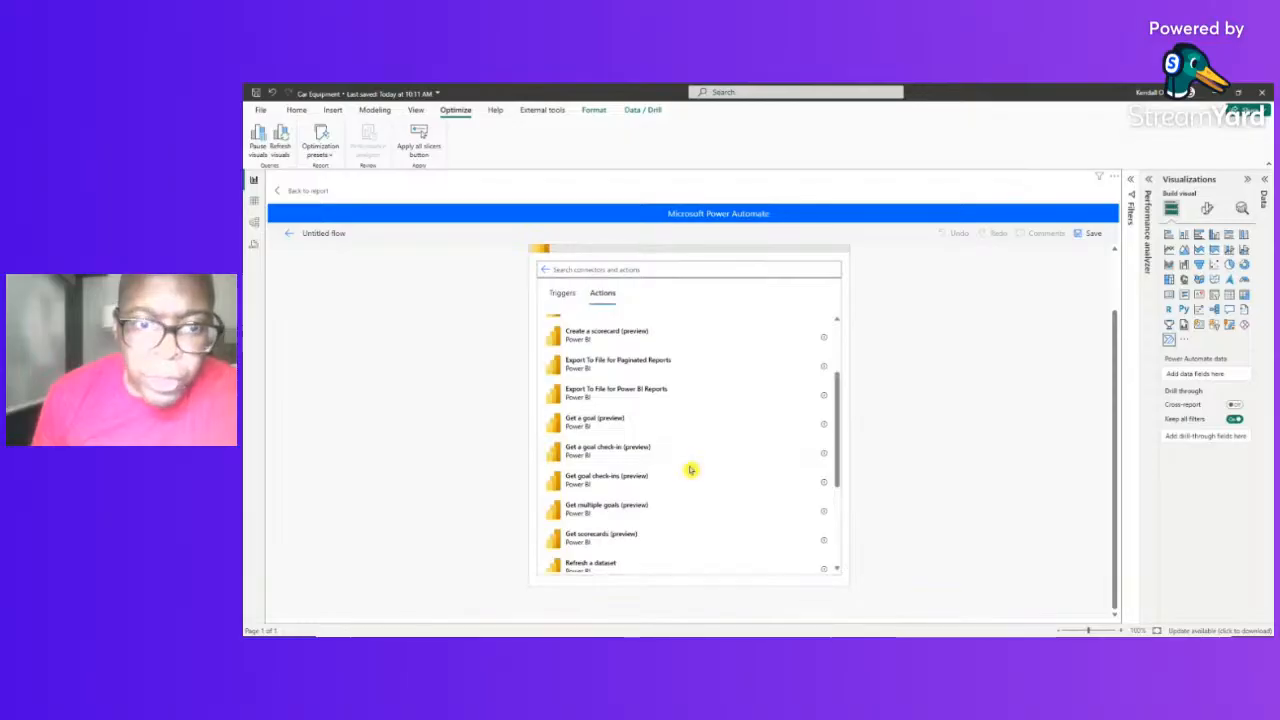
{"action": "scroll", "coordinate": [689, 471], "scroll_direction": "down", "scroll_amount": 5}
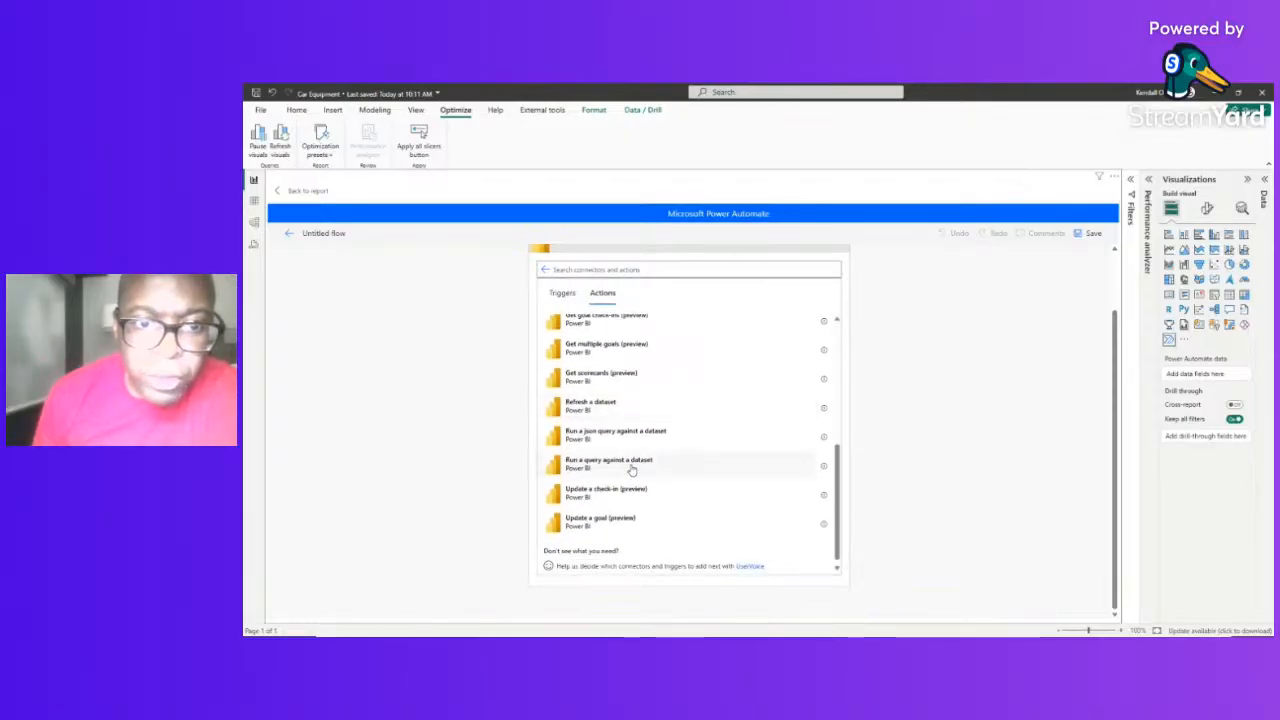
{"action": "left_click", "coordinate": [640, 463]}
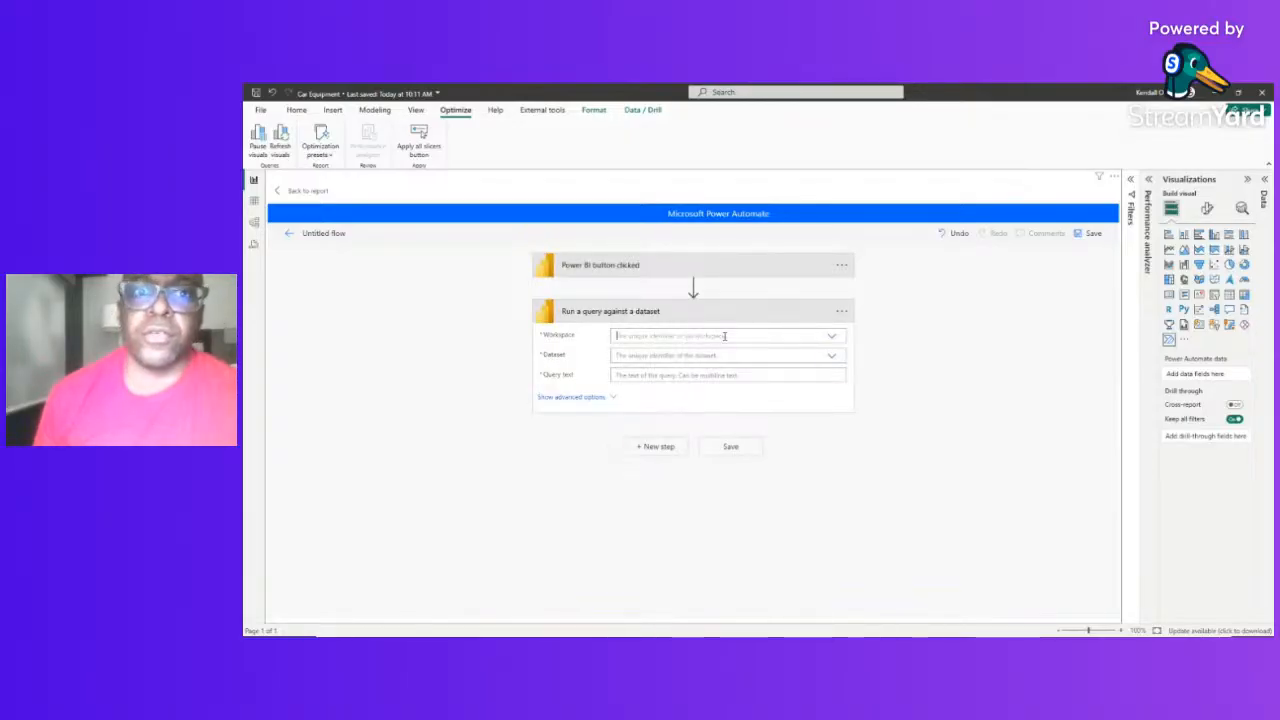
Point the query action at My Workspace and the Car Equipment dataset, paste the copied DAX query as its text, and start a new step below
{"action": "left_click", "coordinate": [830, 337]}
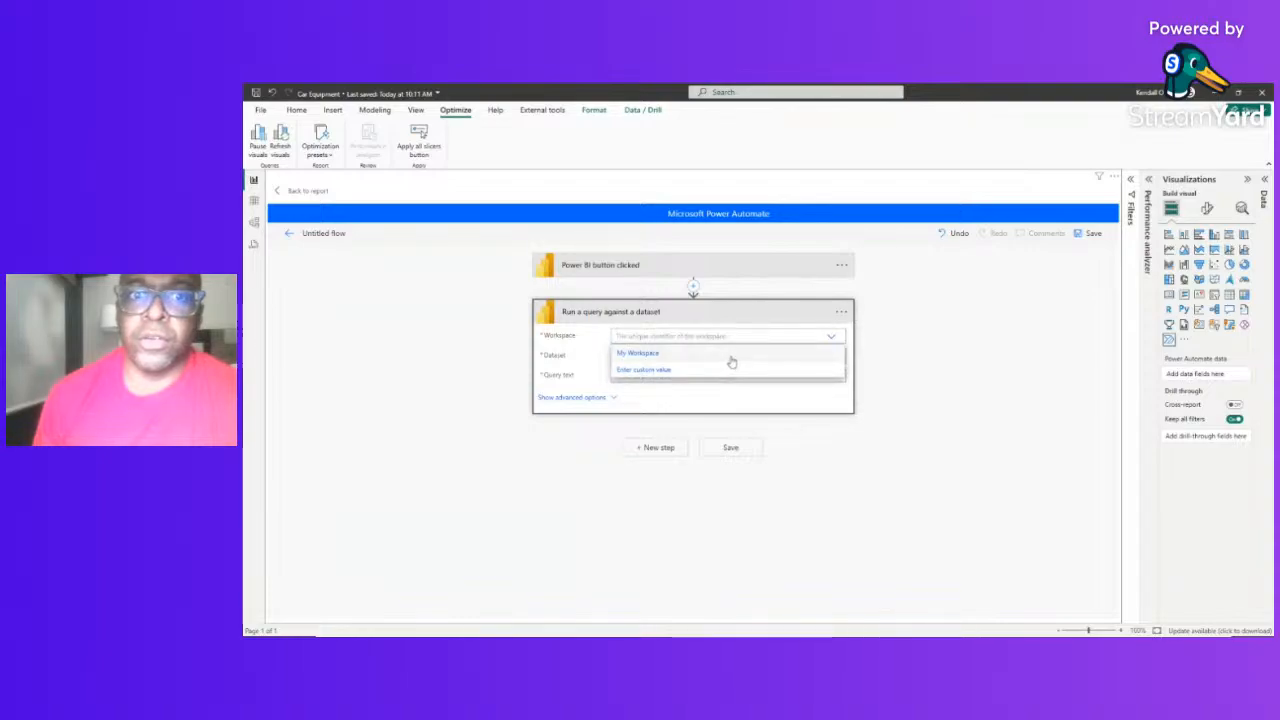
{"action": "left_click", "coordinate": [735, 354]}
{"action": "left_click", "coordinate": [830, 358]}
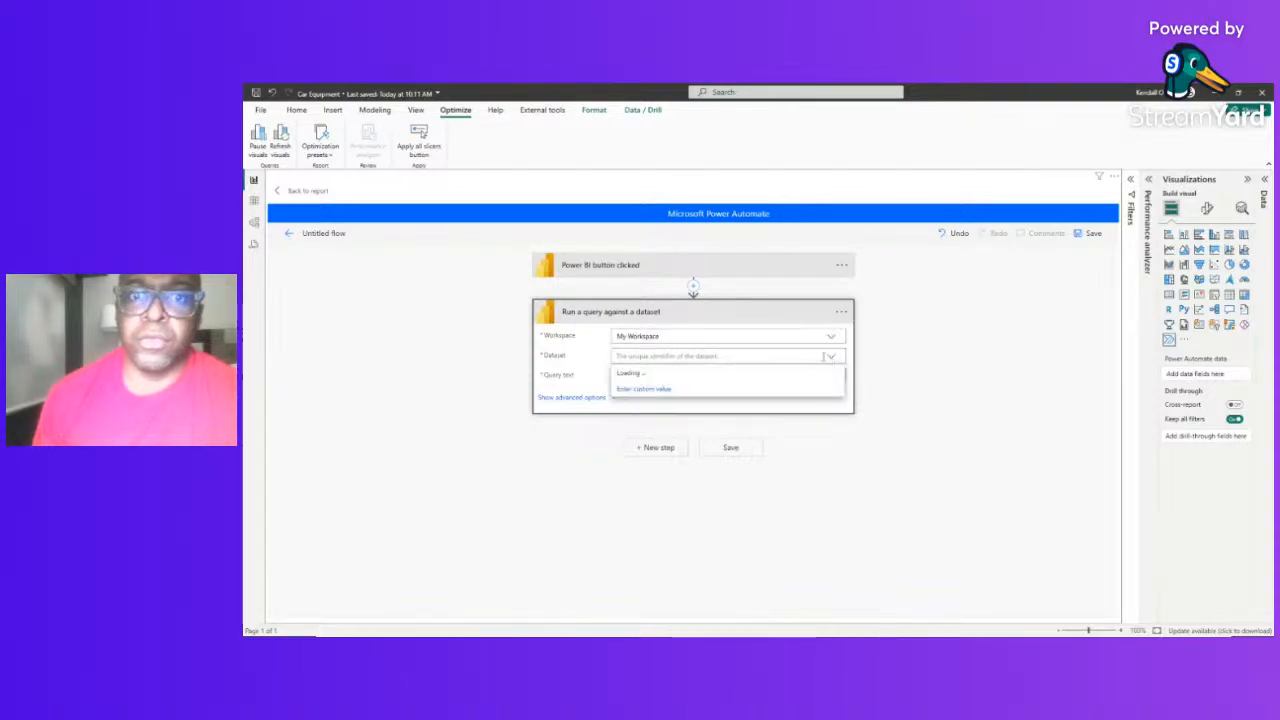
{"action": "left_click", "coordinate": [748, 374]}
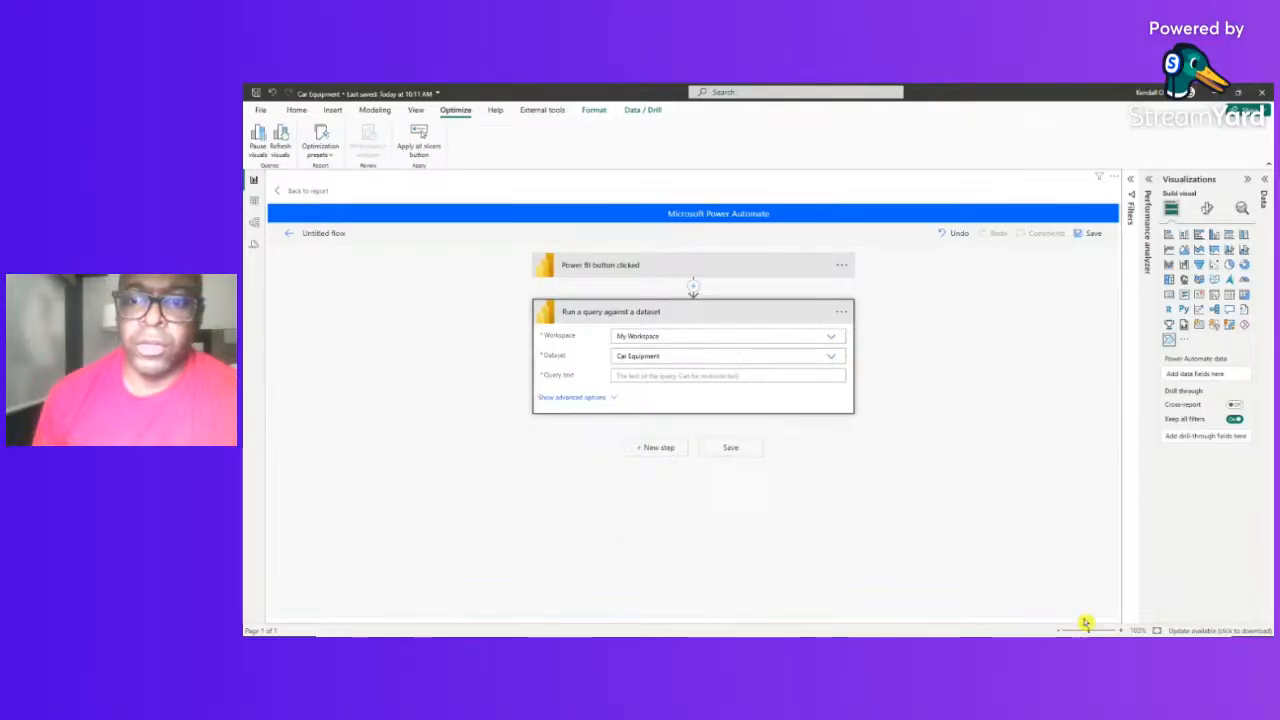
{"action": "left_click", "coordinate": [704, 374]}
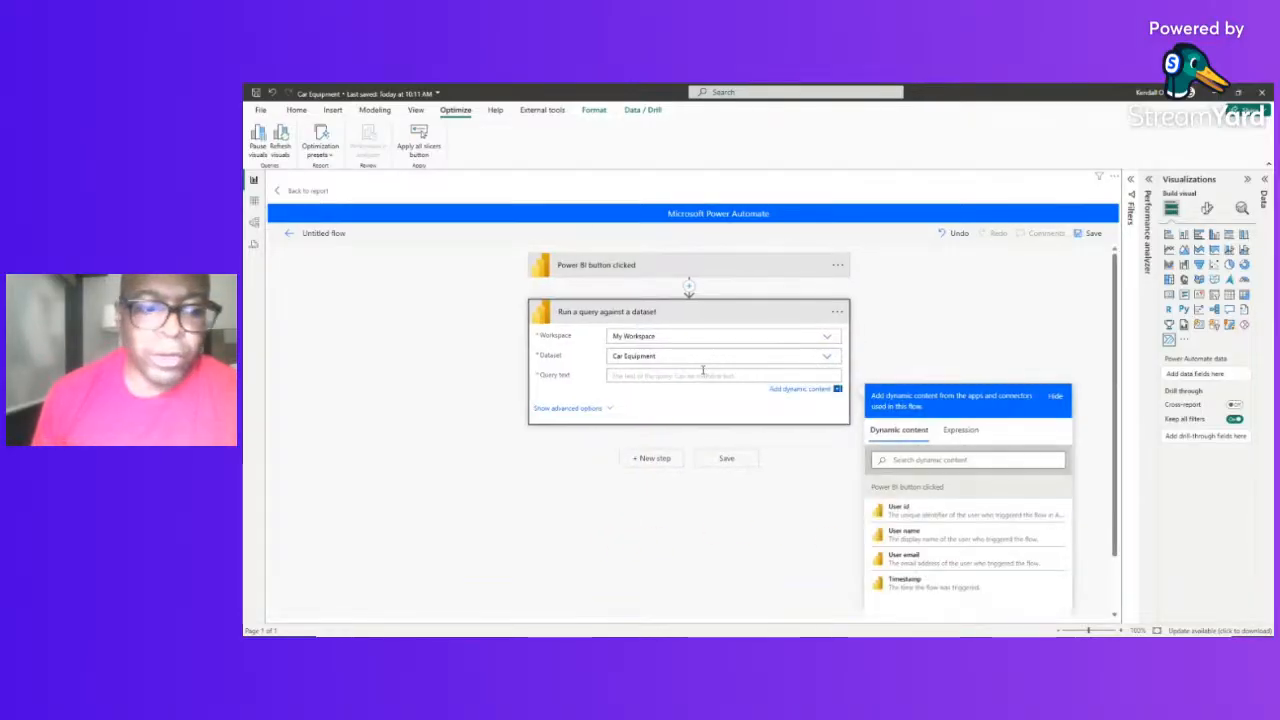
{"action": "key", "text": "ctrl+v"}
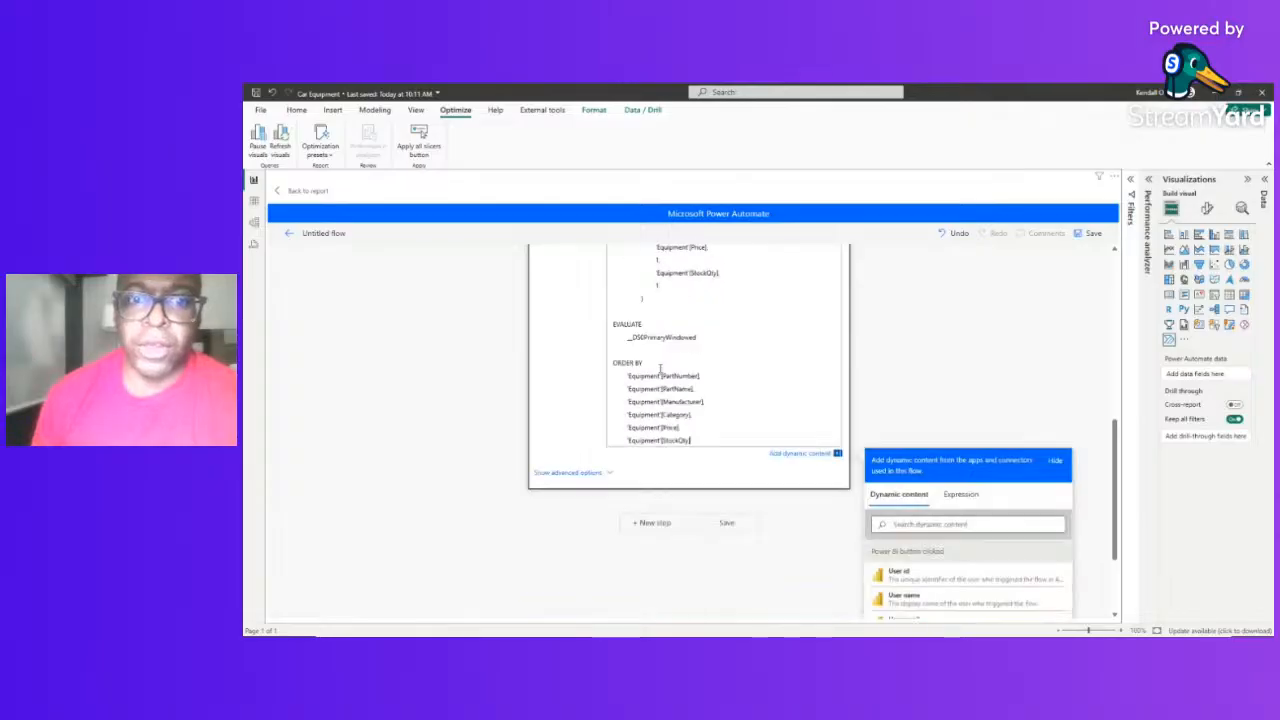
{"action": "scroll", "coordinate": [657, 441], "scroll_direction": "up", "scroll_amount": 10}
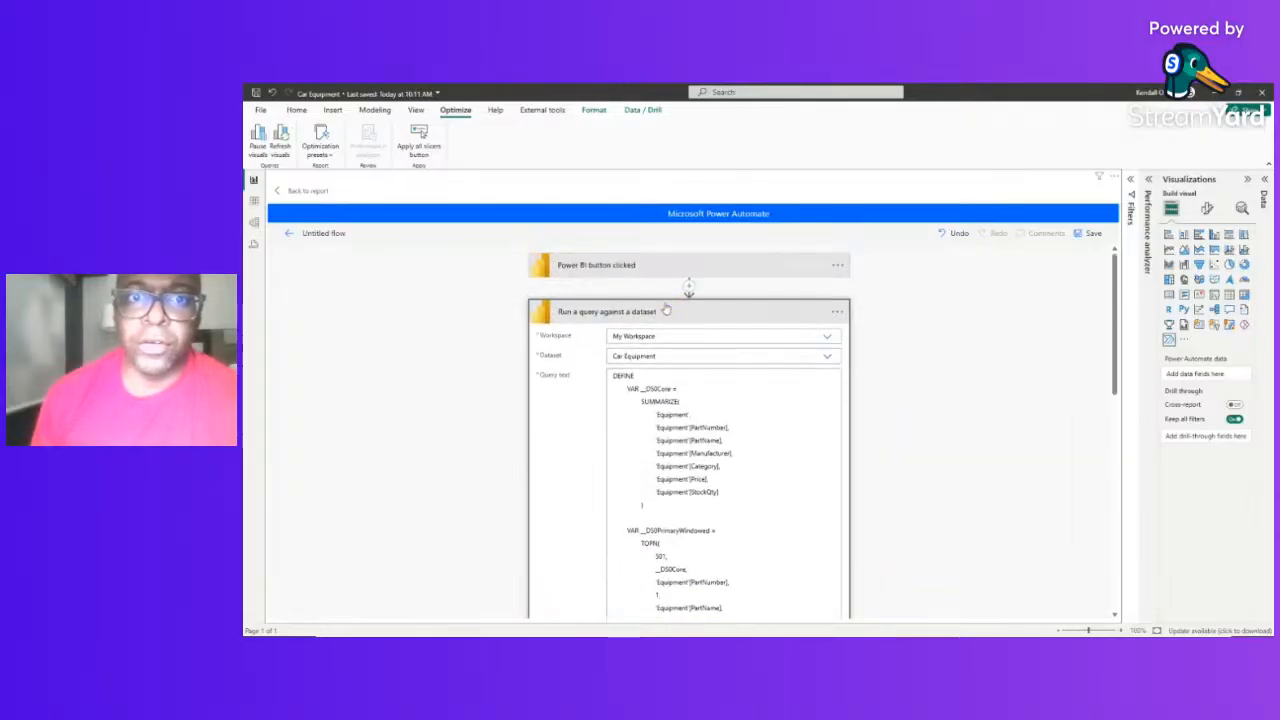
{"action": "left_click", "coordinate": [662, 312]}
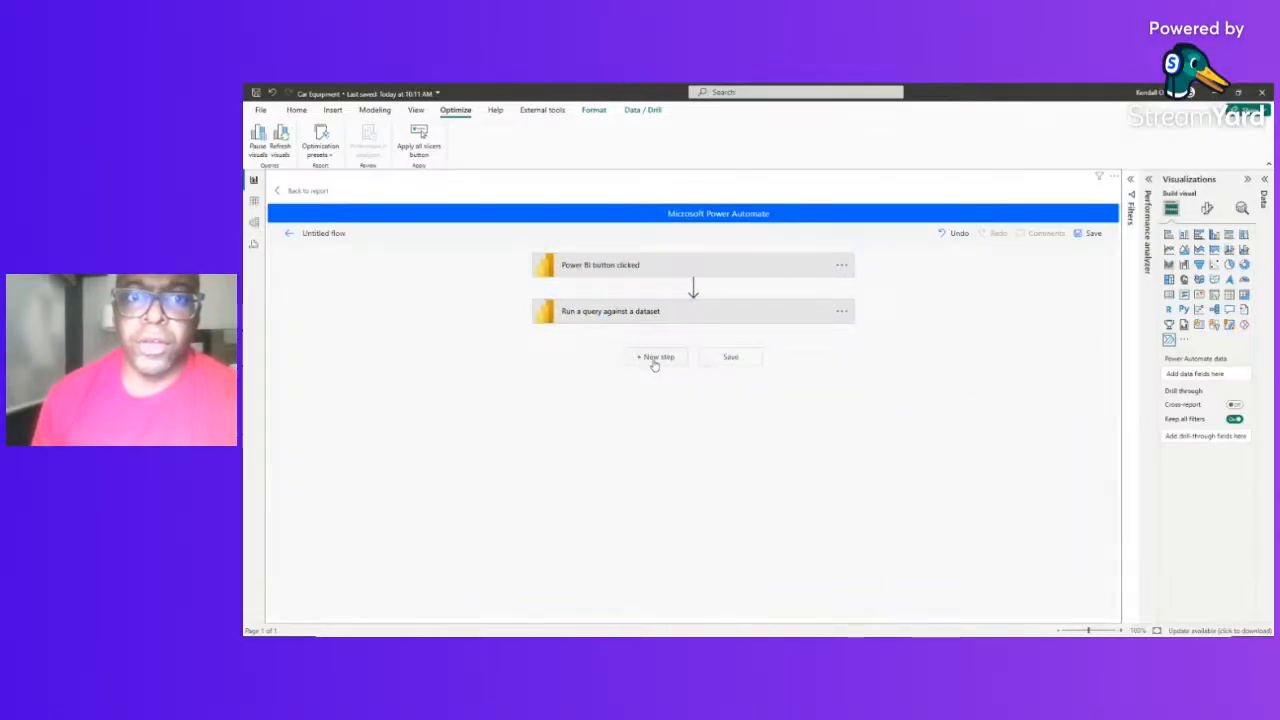
{"action": "left_click", "coordinate": [654, 360]}
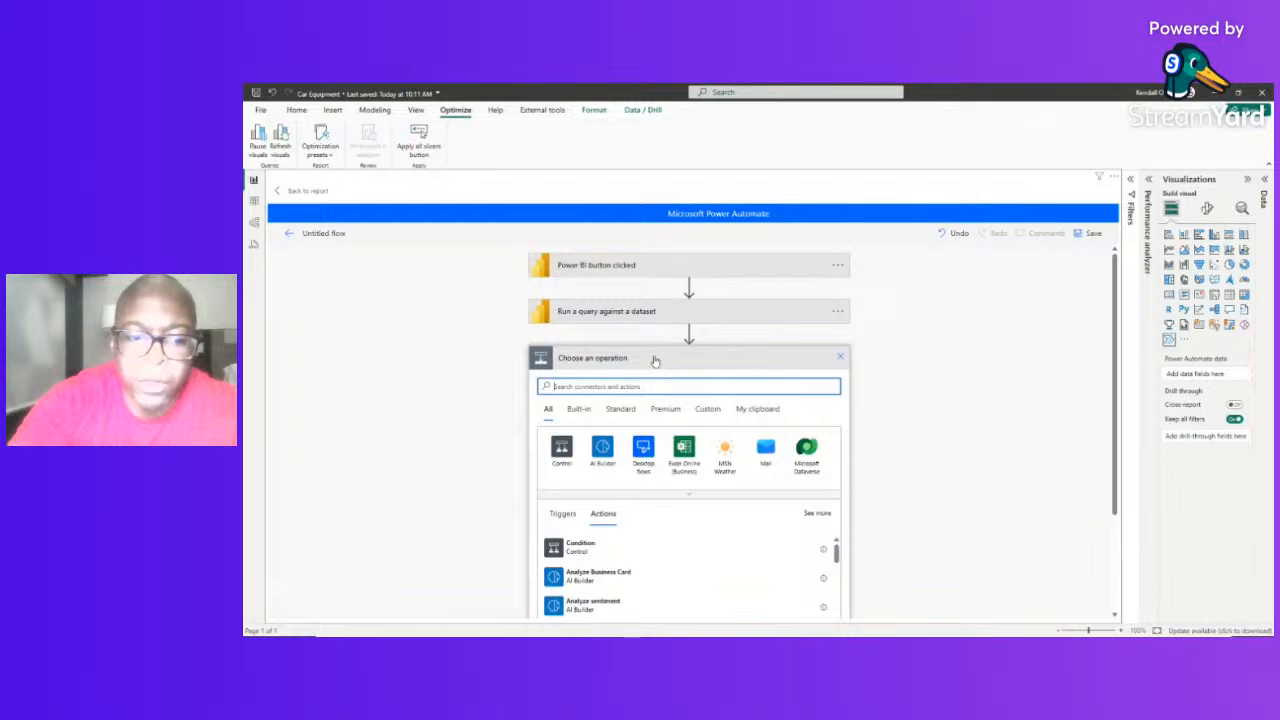
{"action": "type", "text": "sl"}
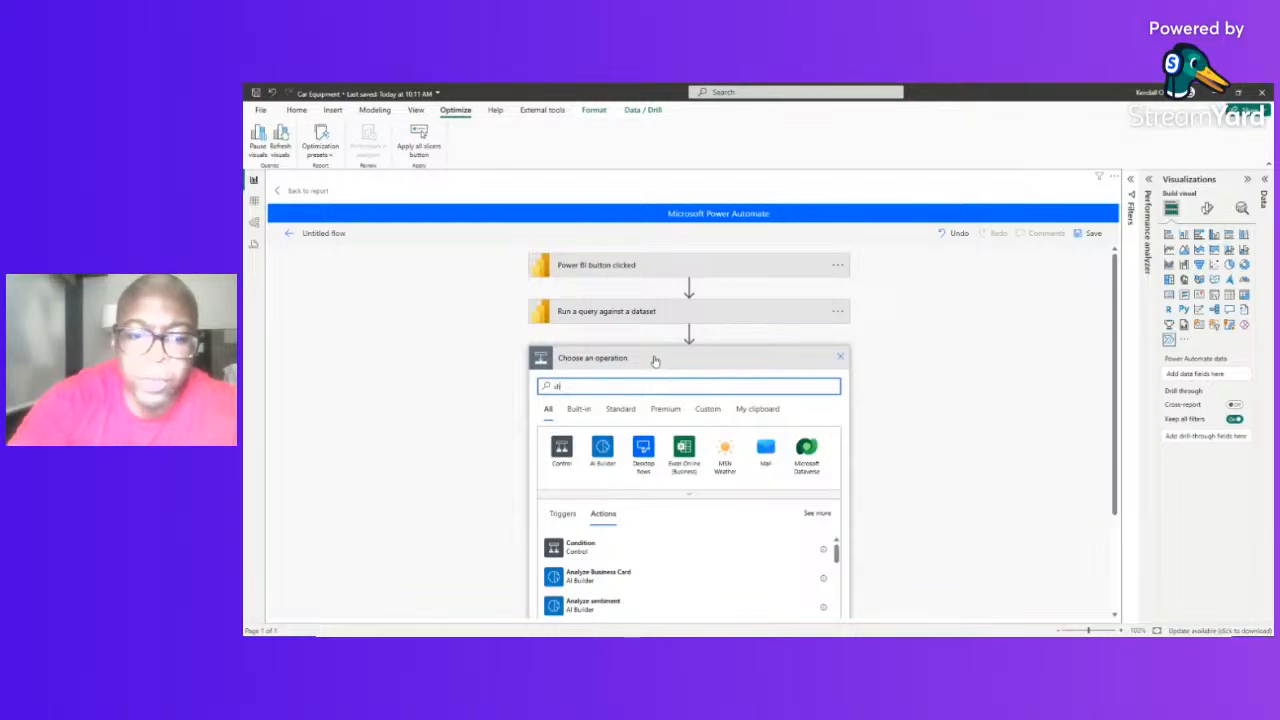
{"action": "type", "text": "arepo"}
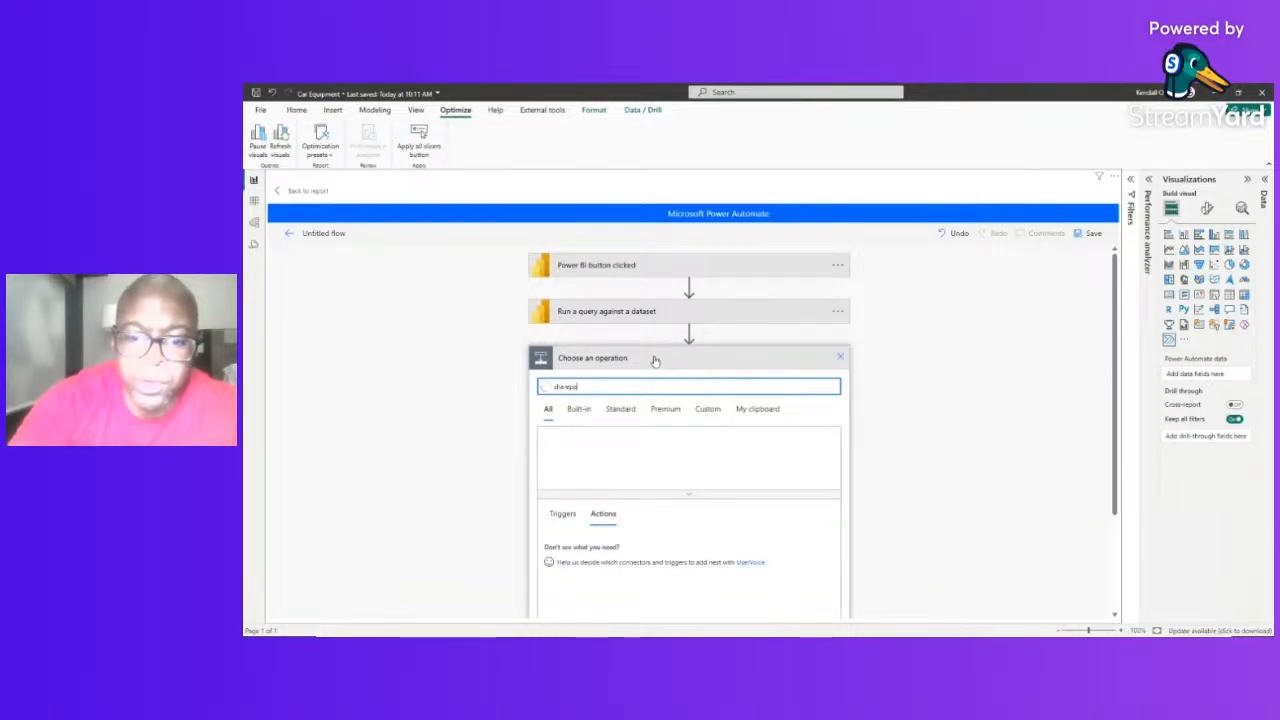
{"action": "type", "text": "int"}
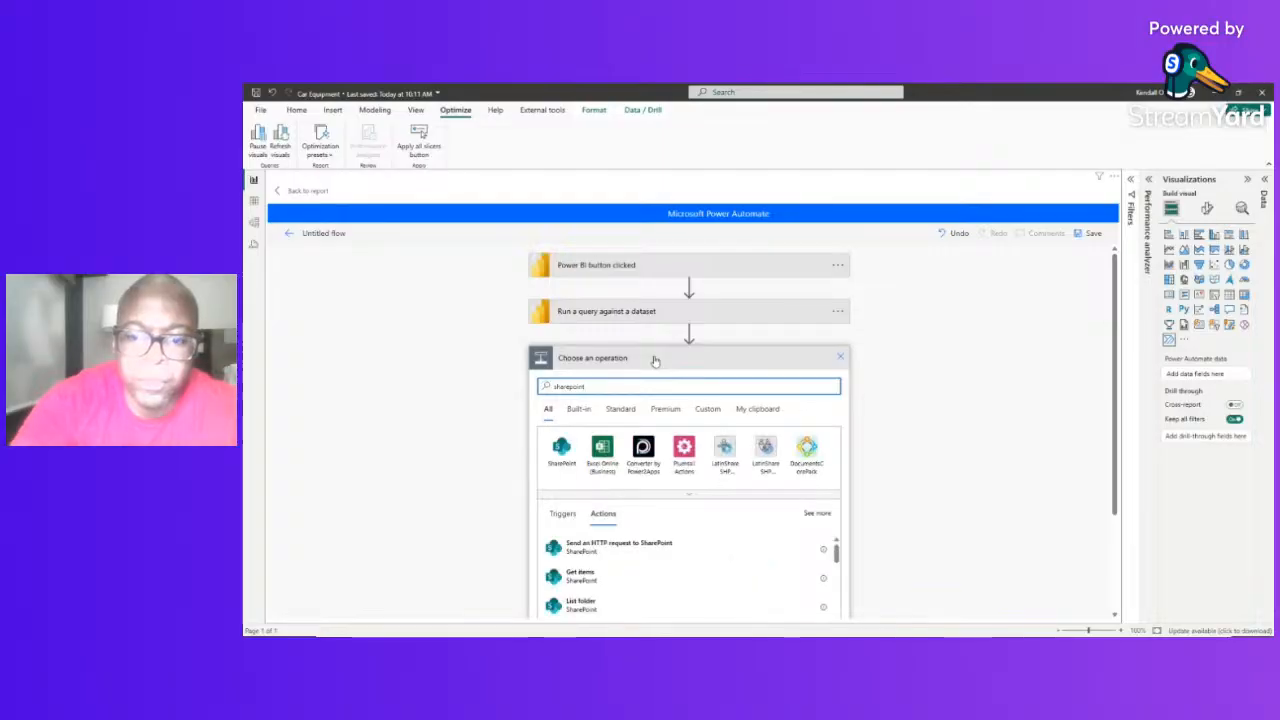
{"action": "key", "text": "BackSpace"}
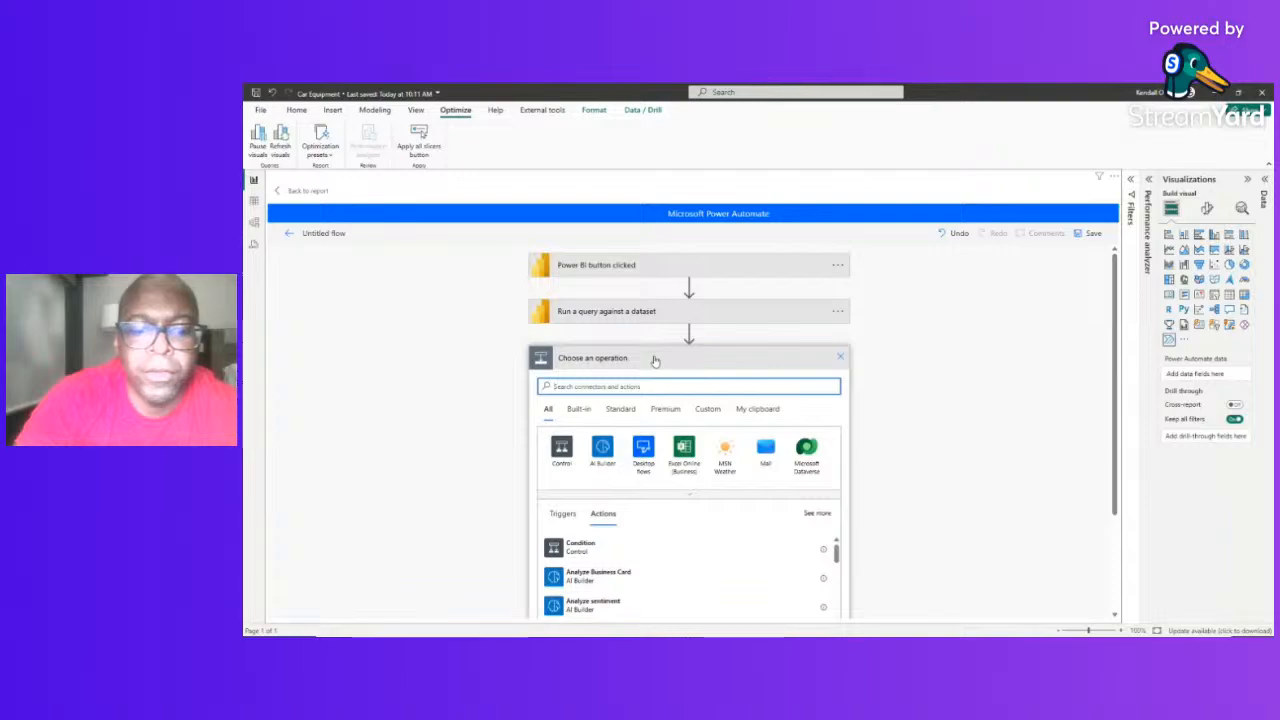
Find and add the Data Operation action "Create CSV table", using First table rows from the dataset query as its From input
{"action": "type", "text": "csv"}
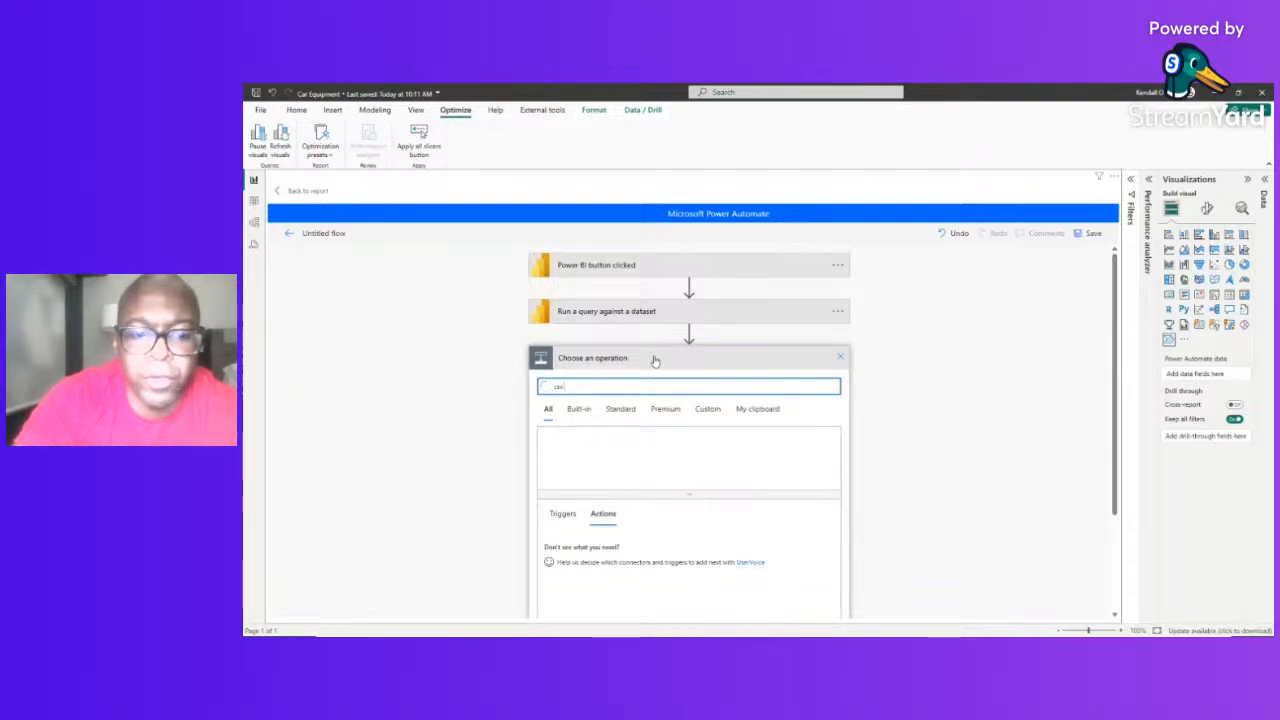
{"action": "scroll", "coordinate": [680, 420], "scroll_direction": "down", "scroll_amount": 3}
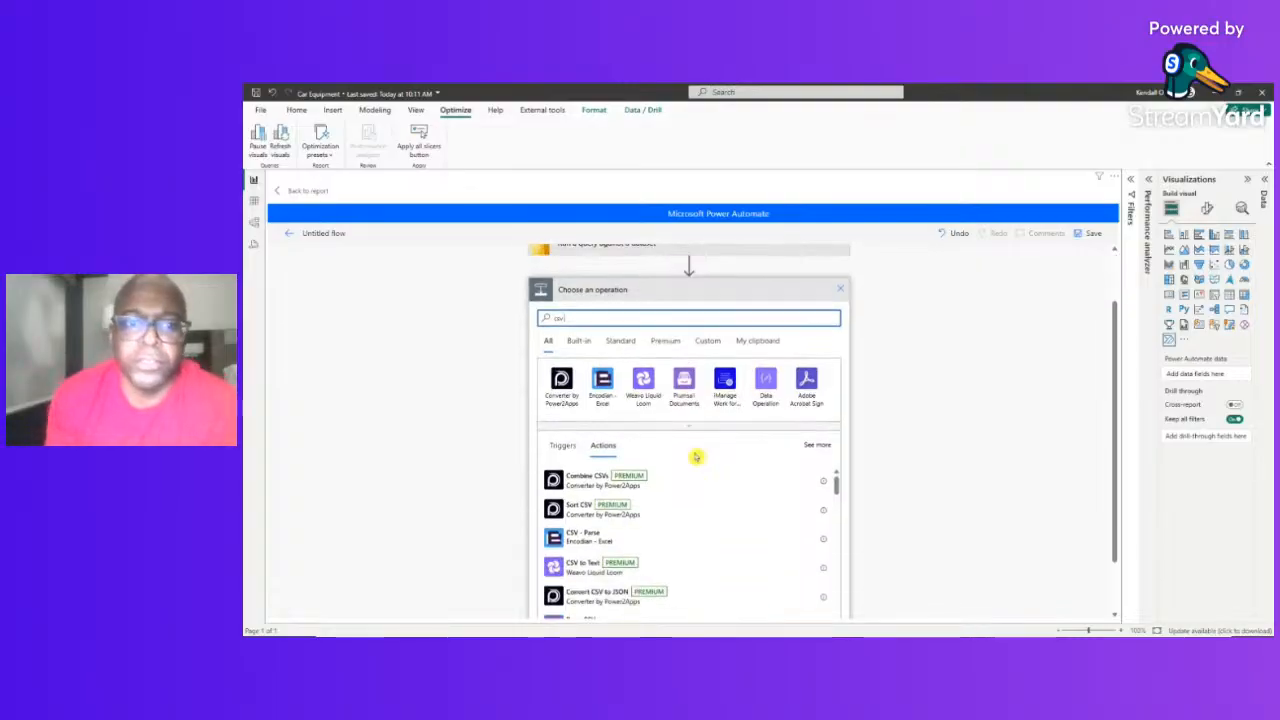
{"action": "scroll", "coordinate": [638, 490], "scroll_direction": "up", "scroll_amount": 1}
{"action": "scroll", "coordinate": [742, 499], "scroll_direction": "down", "scroll_amount": 3}
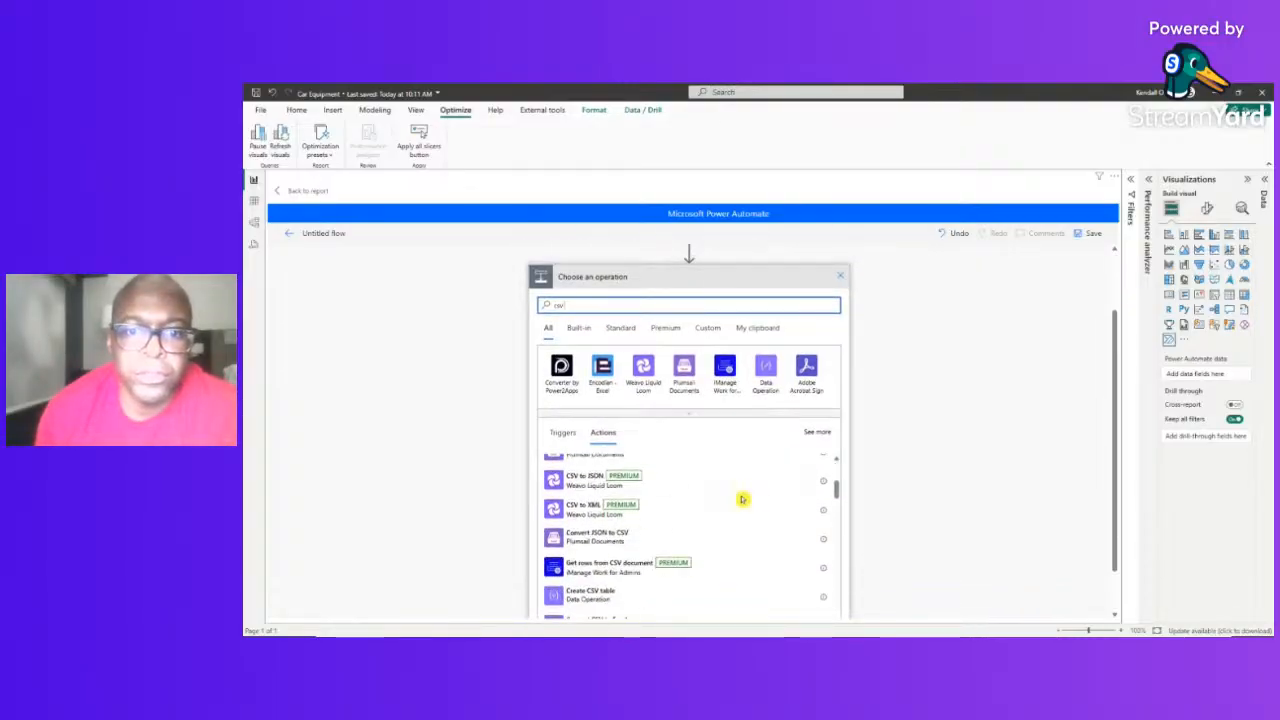
{"action": "left_click", "coordinate": [595, 590]}
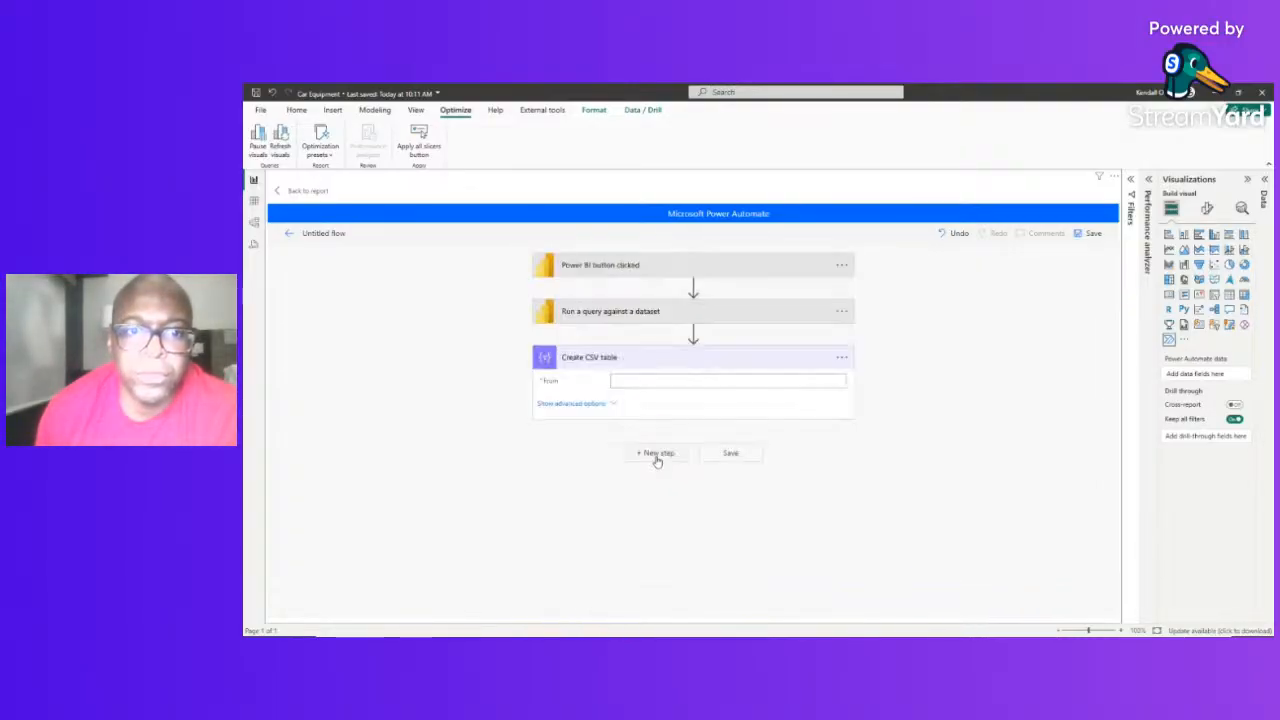
{"action": "left_click", "coordinate": [657, 383]}
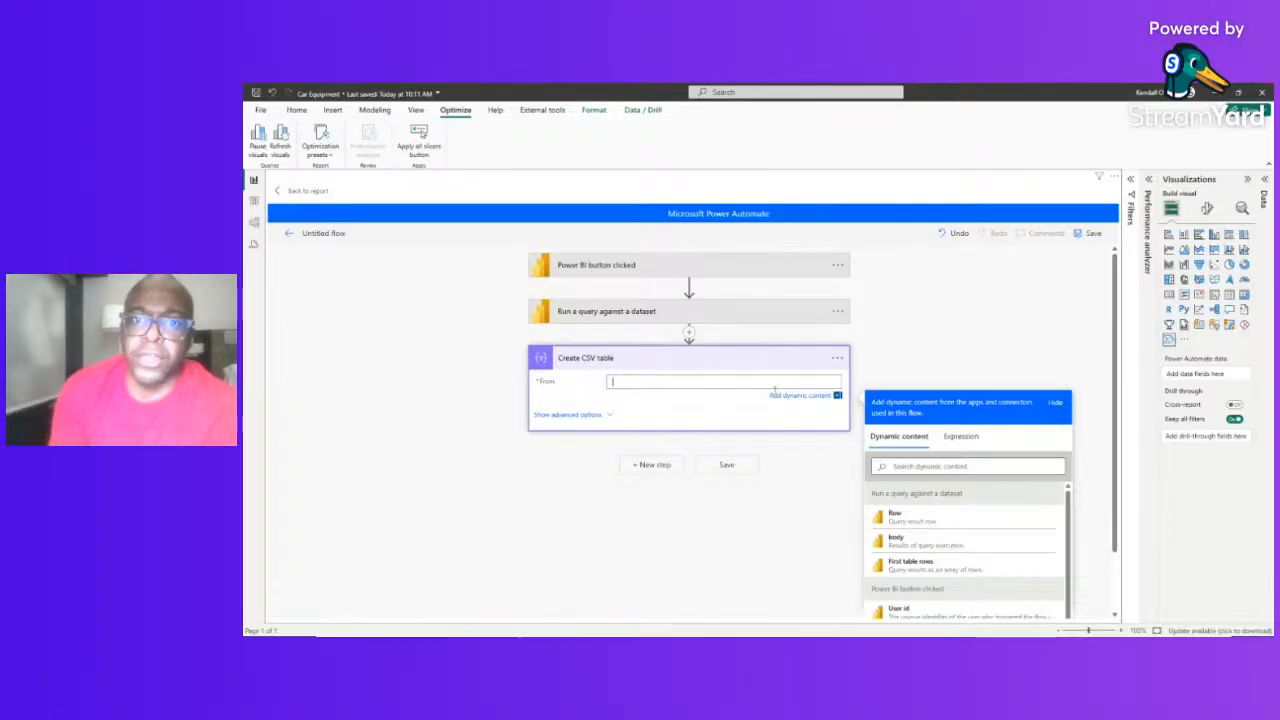
{"action": "left_click", "coordinate": [905, 563]}
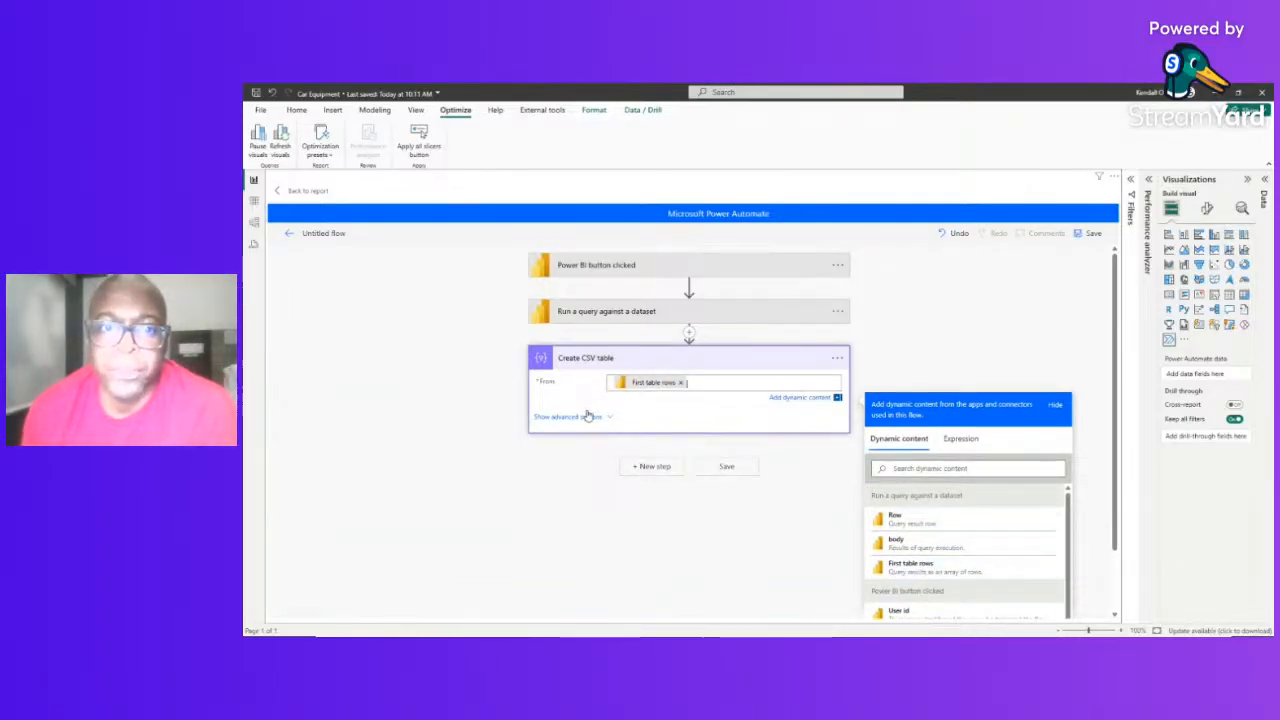
{"action": "left_click", "coordinate": [652, 467]}
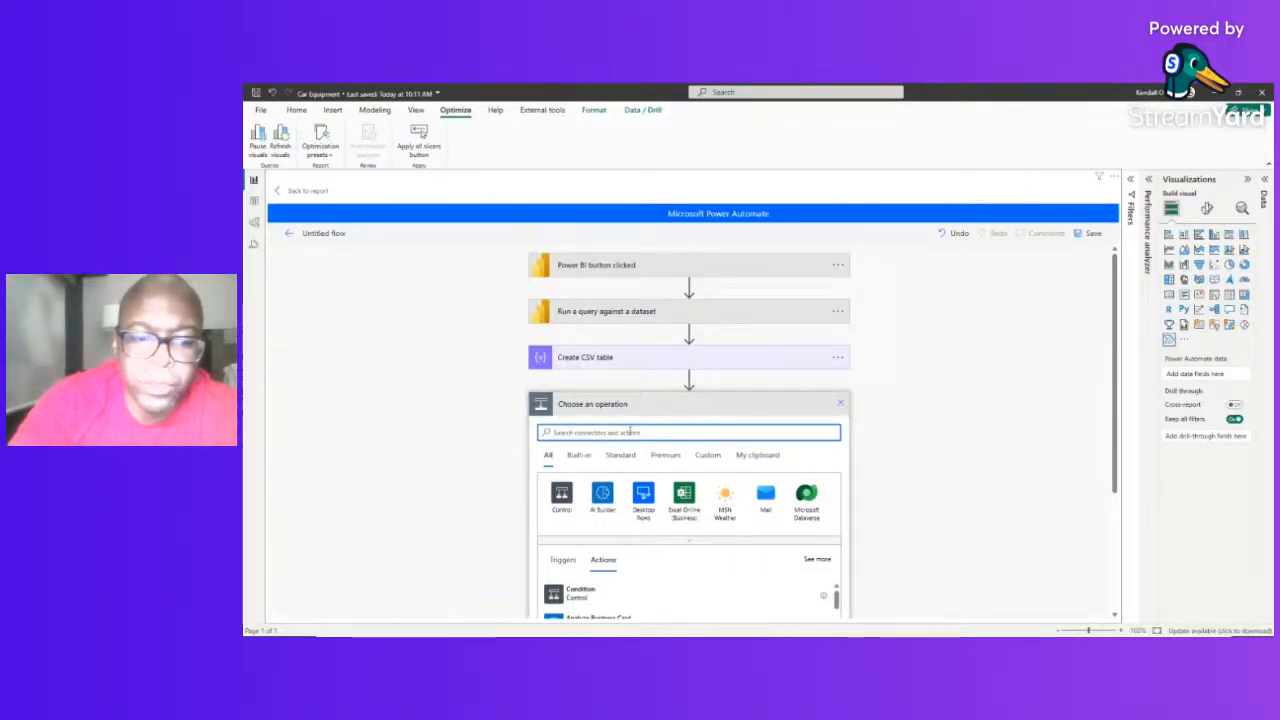
{"action": "type", "text": "pe"}
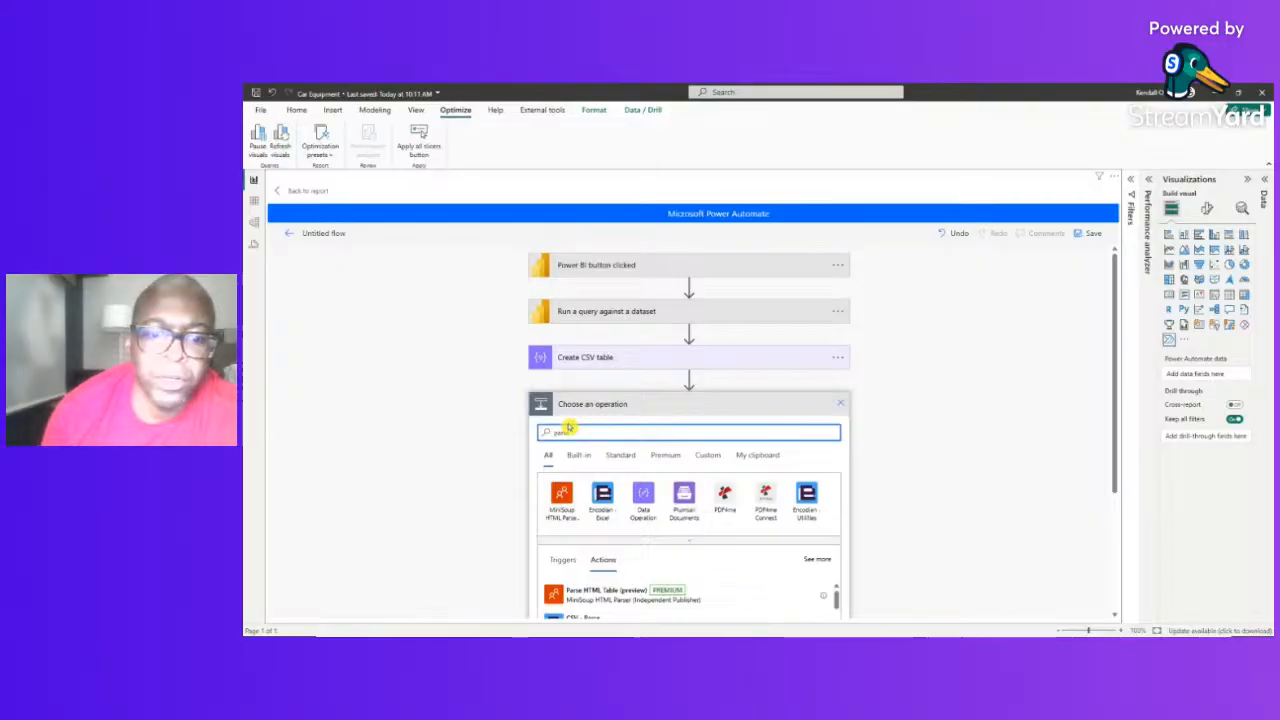
{"action": "type", "text": "json"}
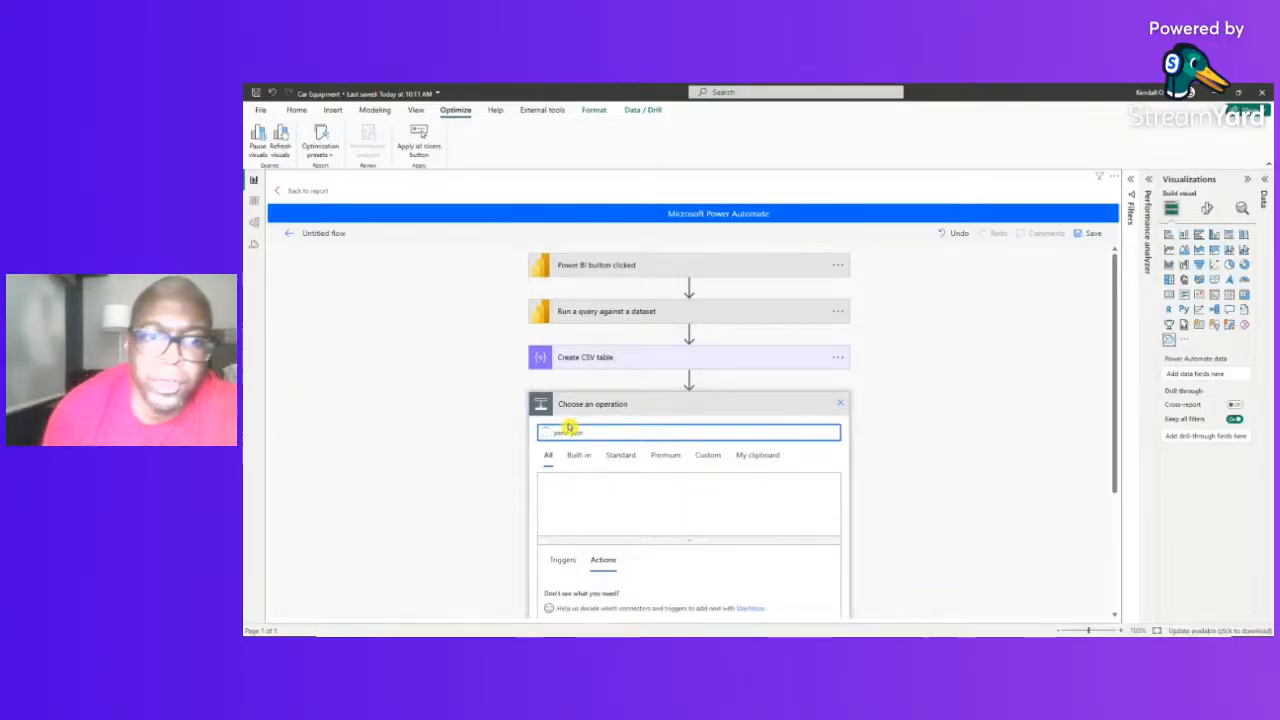
{"action": "scroll", "coordinate": [625, 476], "scroll_direction": "down", "scroll_amount": 2}
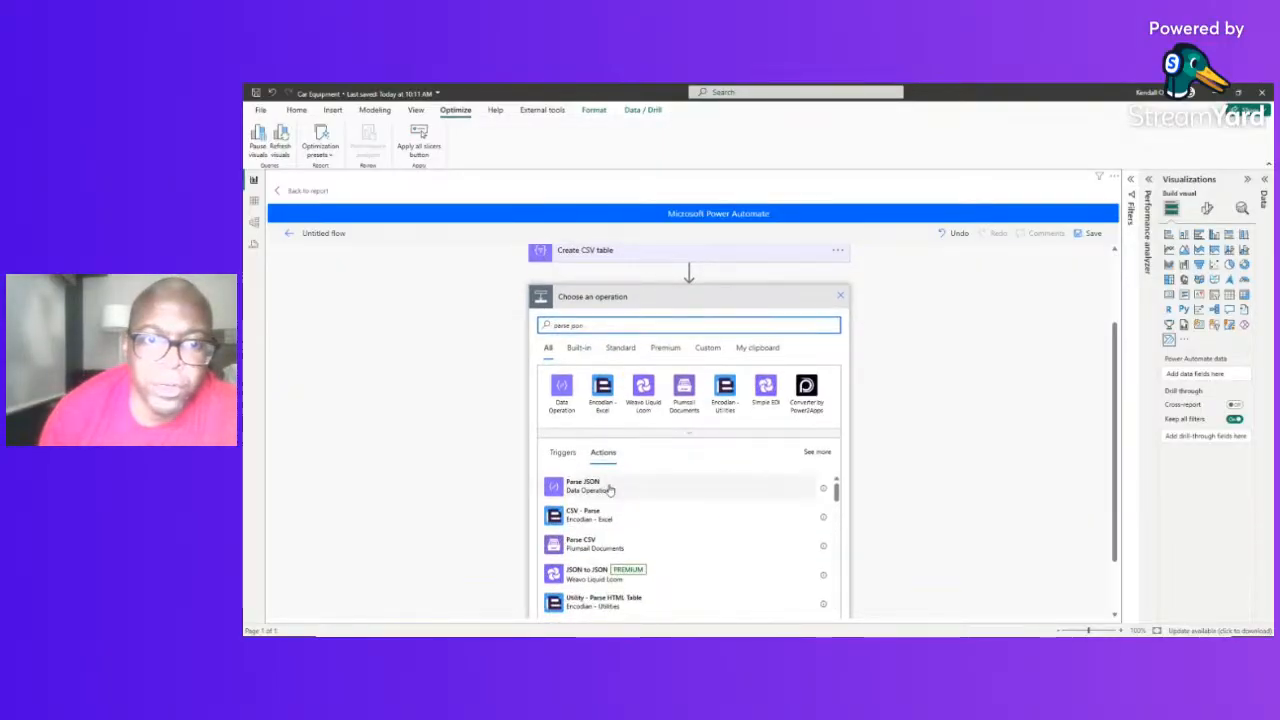
{"action": "left_click", "coordinate": [905, 345]}
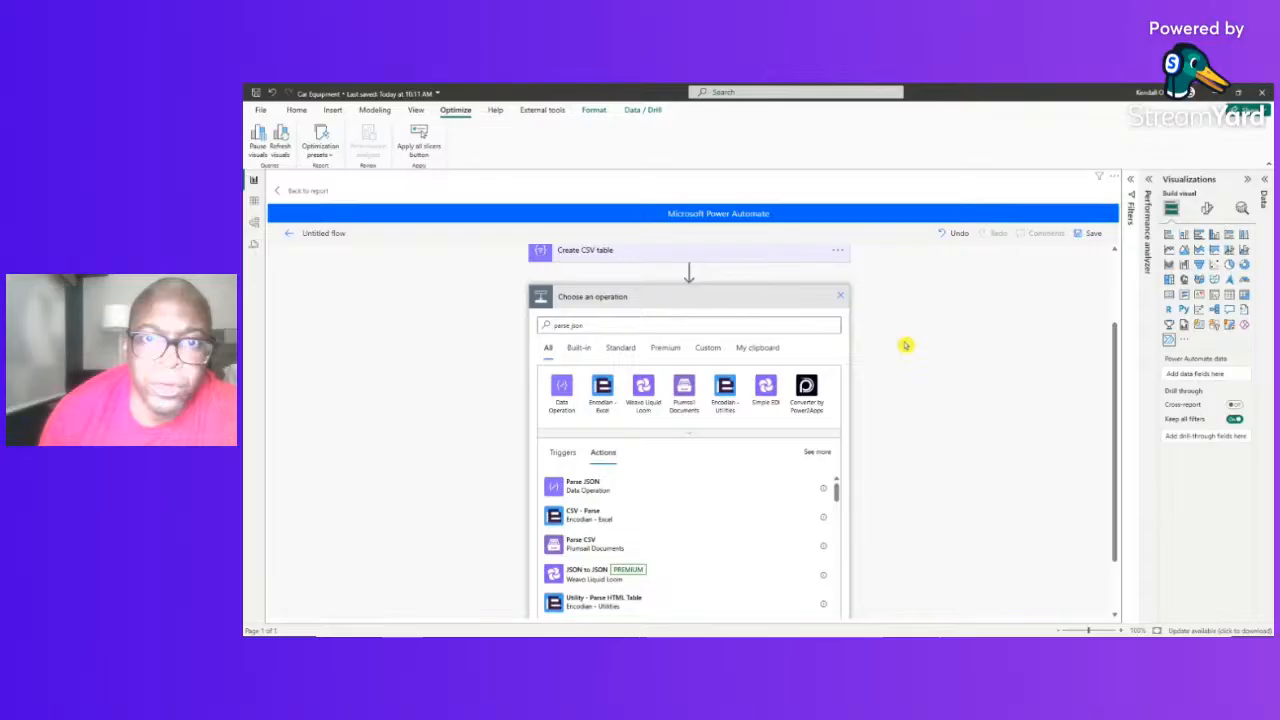
{"action": "left_click", "coordinate": [840, 296]}
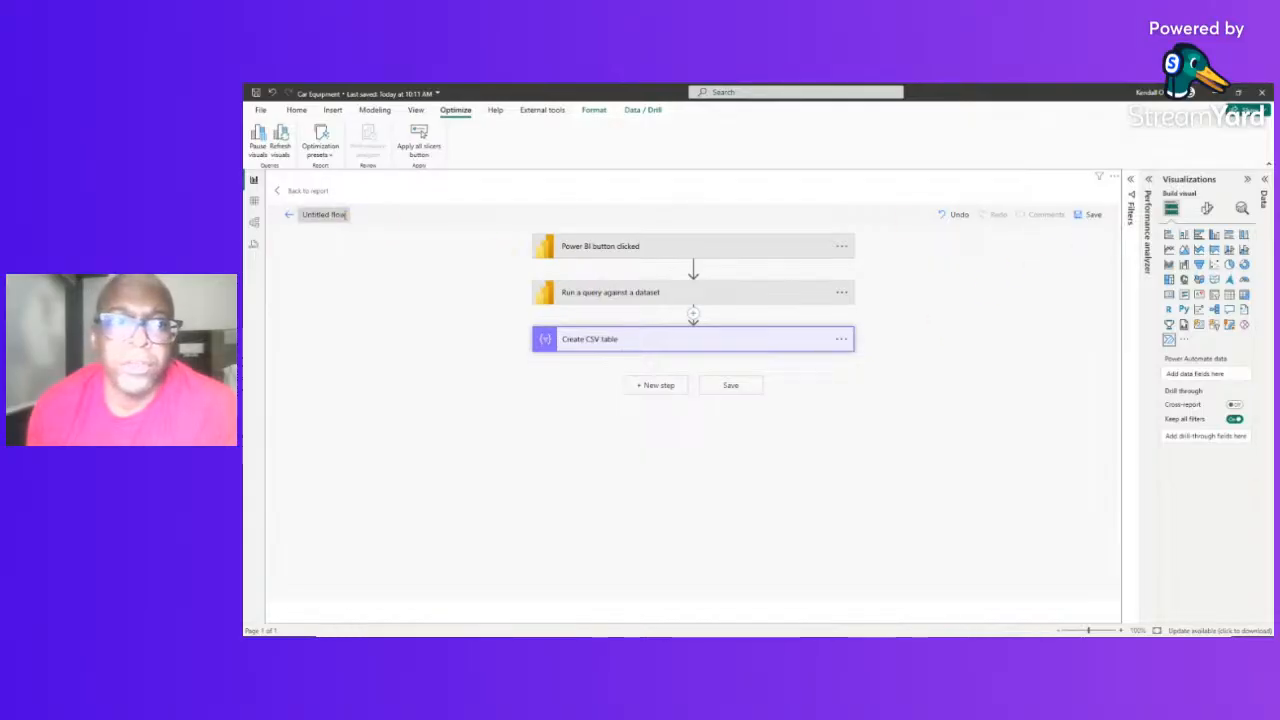
Name the flow "my flow", save it and apply it to the Power BI button
{"action": "left_click", "coordinate": [350, 215]}
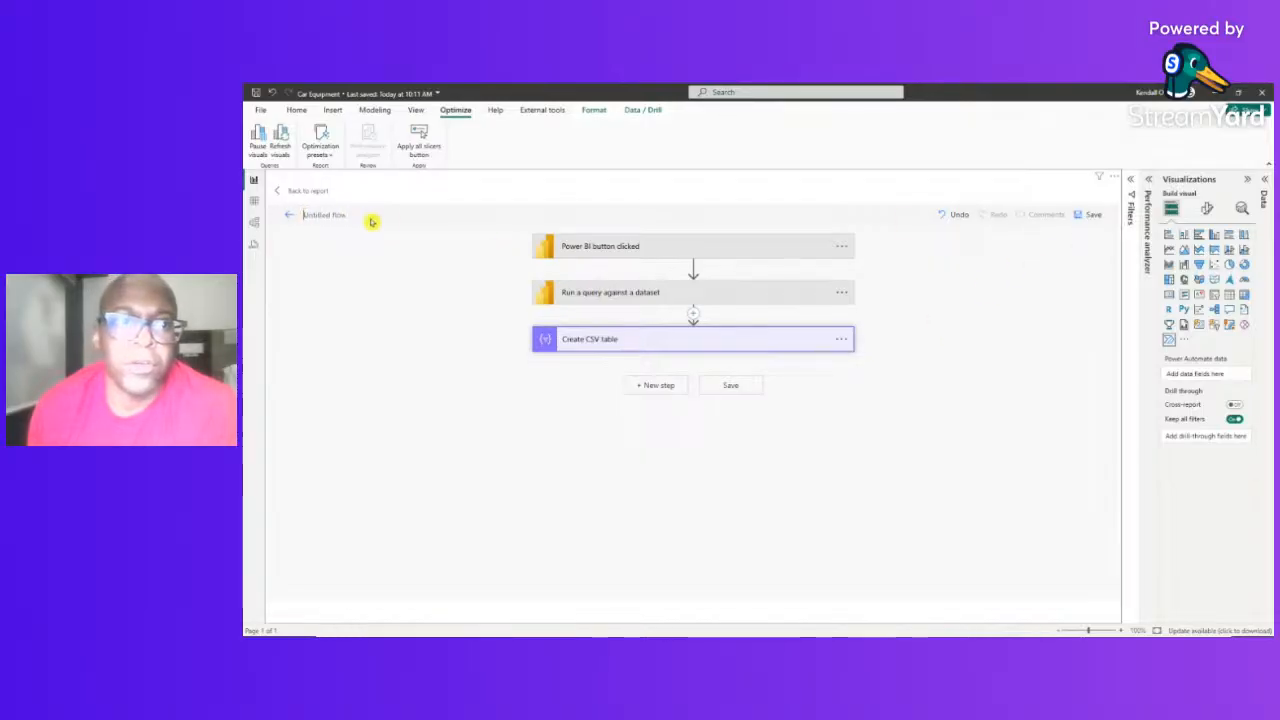
{"action": "type", "text": "my"}
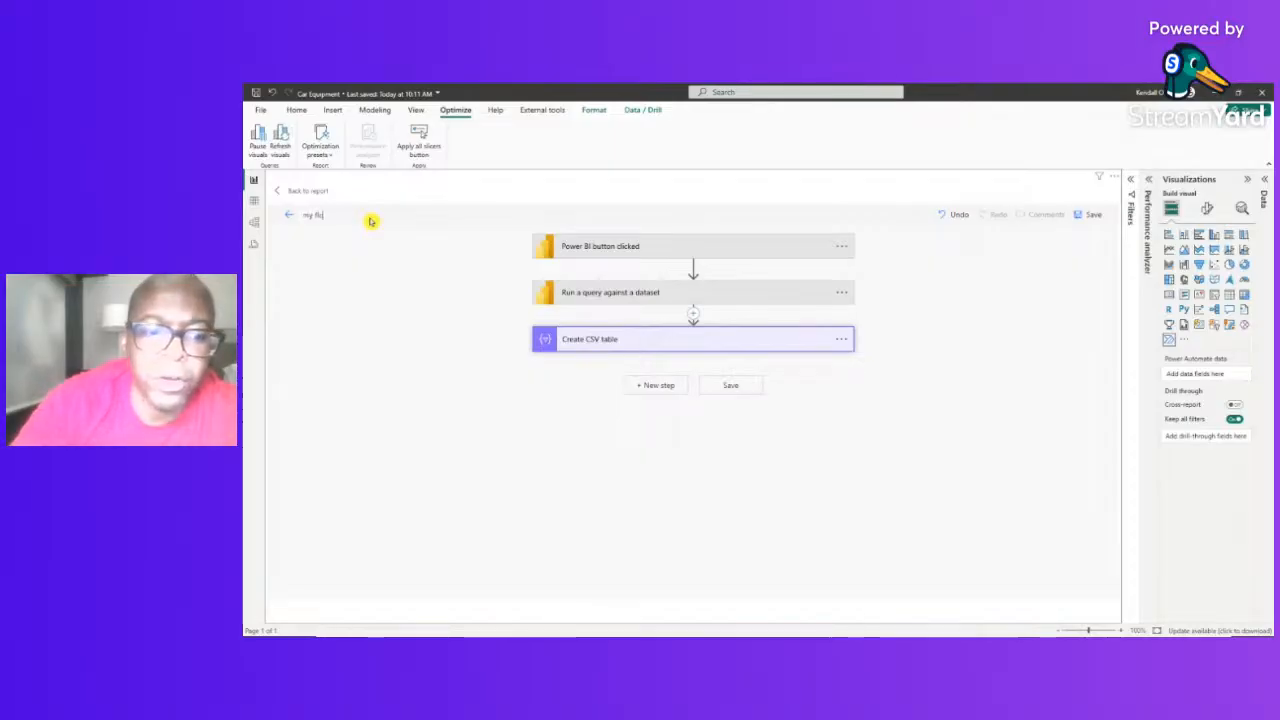
{"action": "type", "text": " flow"}
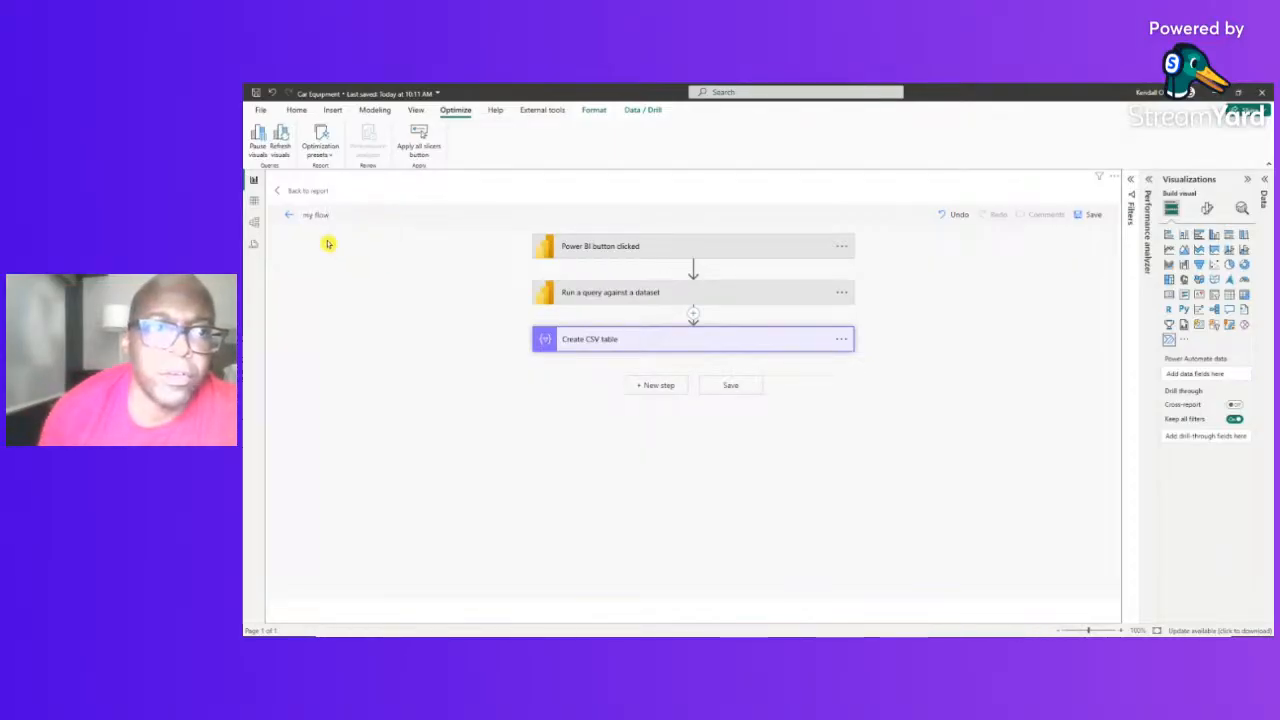
{"action": "left_click", "coordinate": [1091, 215]}
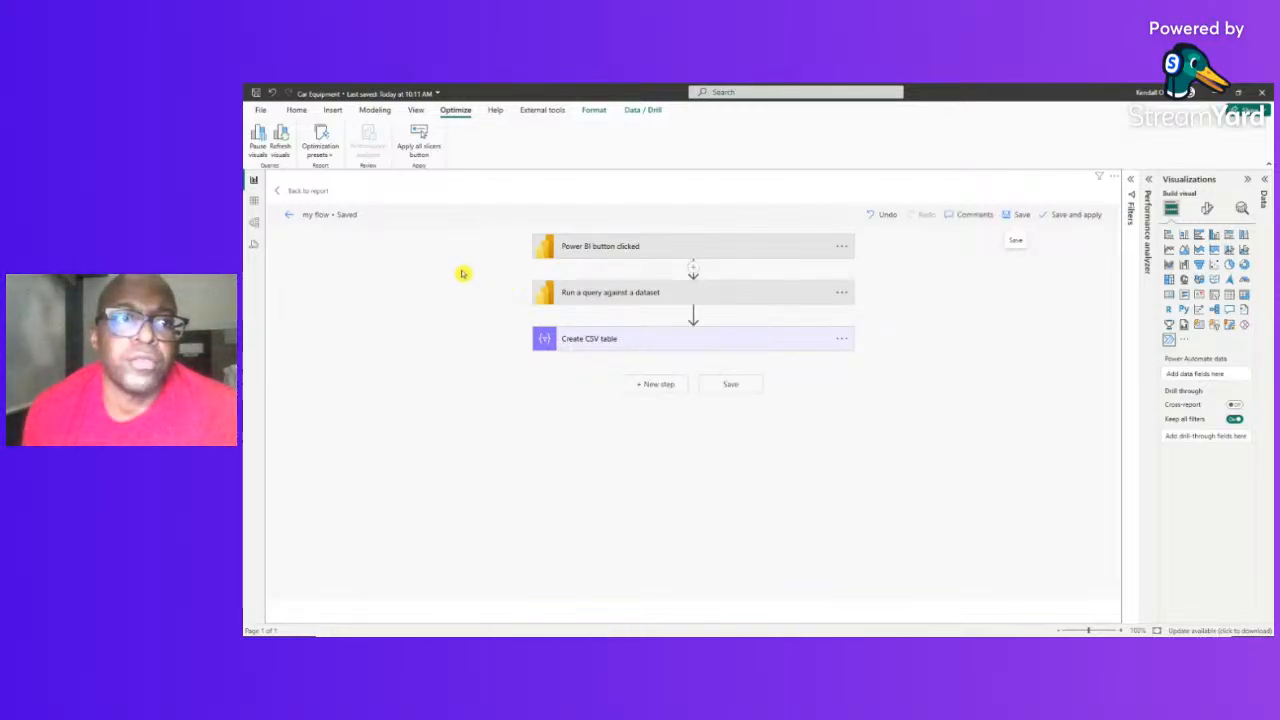
{"action": "left_click", "coordinate": [1080, 215]}
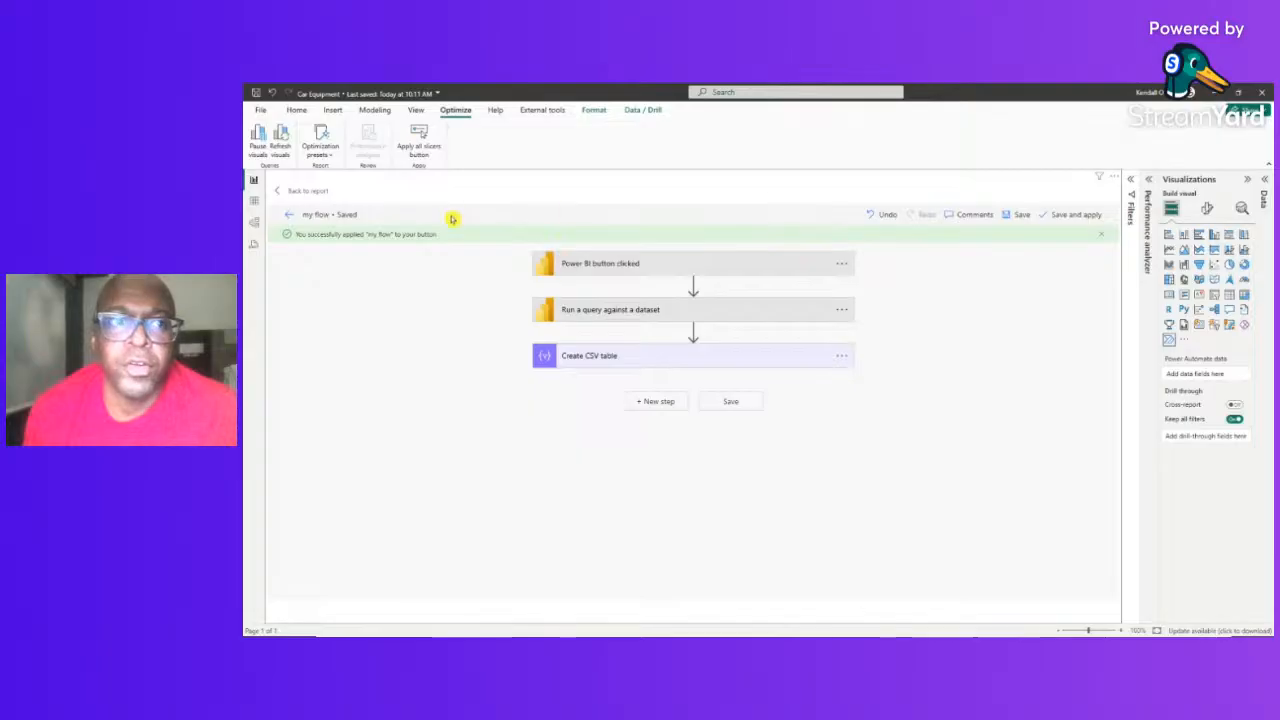
Run the saved flow from its details page and close the run confirmation
{"action": "left_click", "coordinate": [289, 215]}
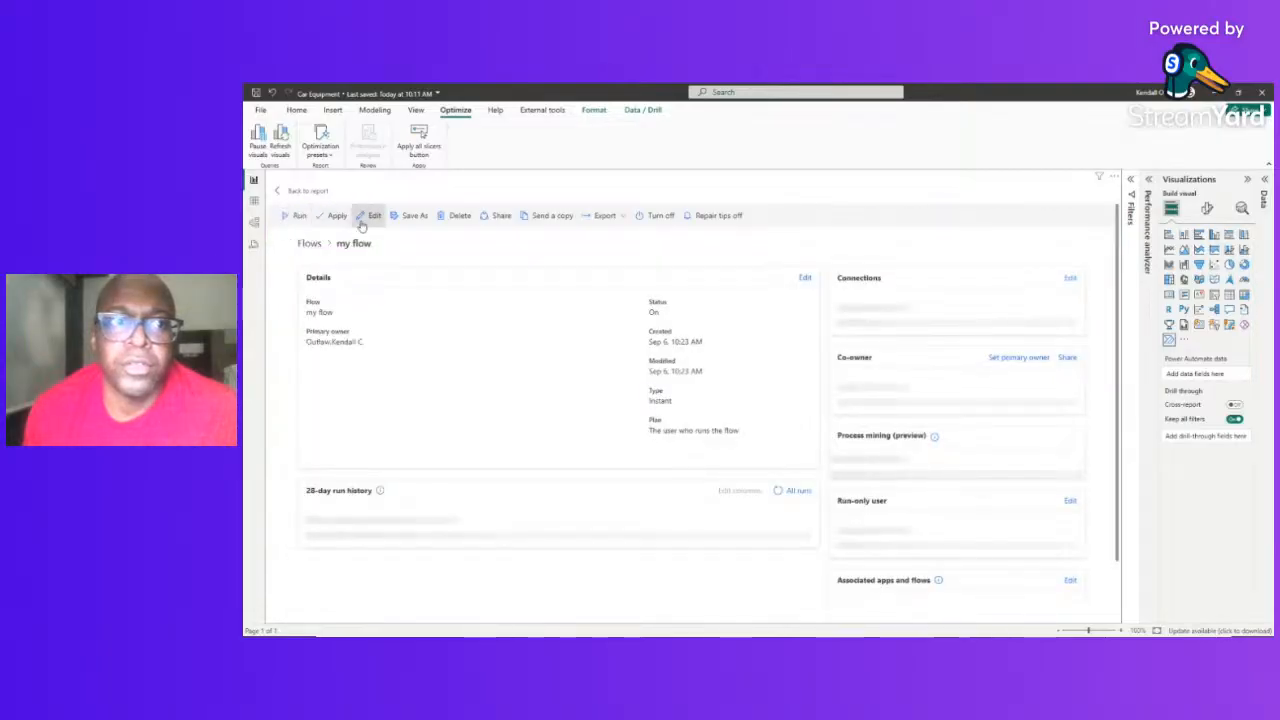
{"action": "left_click", "coordinate": [297, 216]}
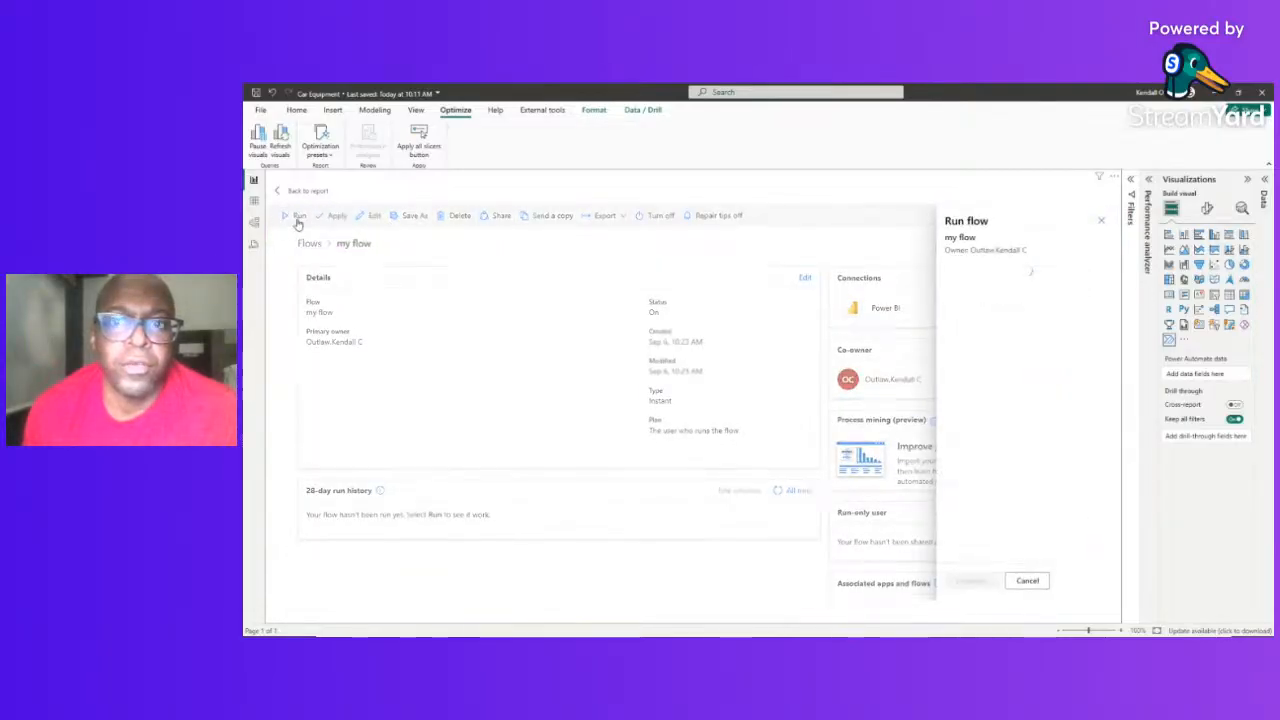
{"action": "left_click", "coordinate": [975, 581]}
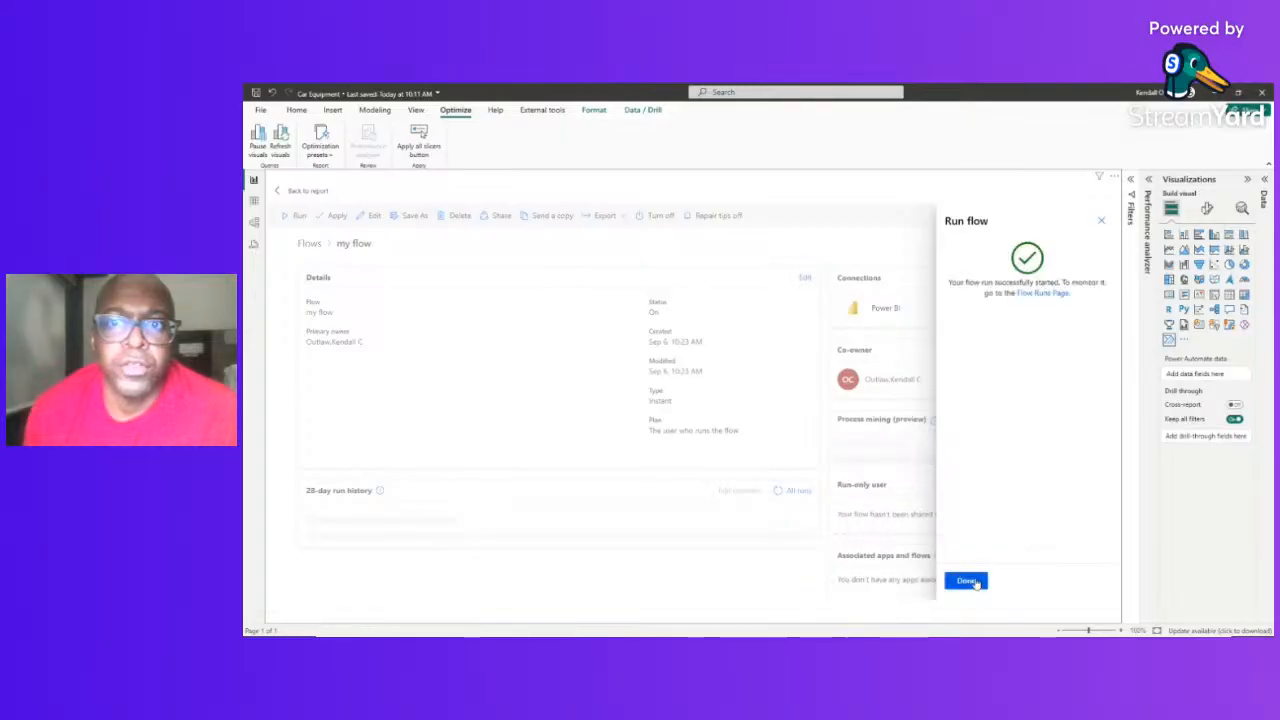
{"action": "left_click", "coordinate": [966, 581]}
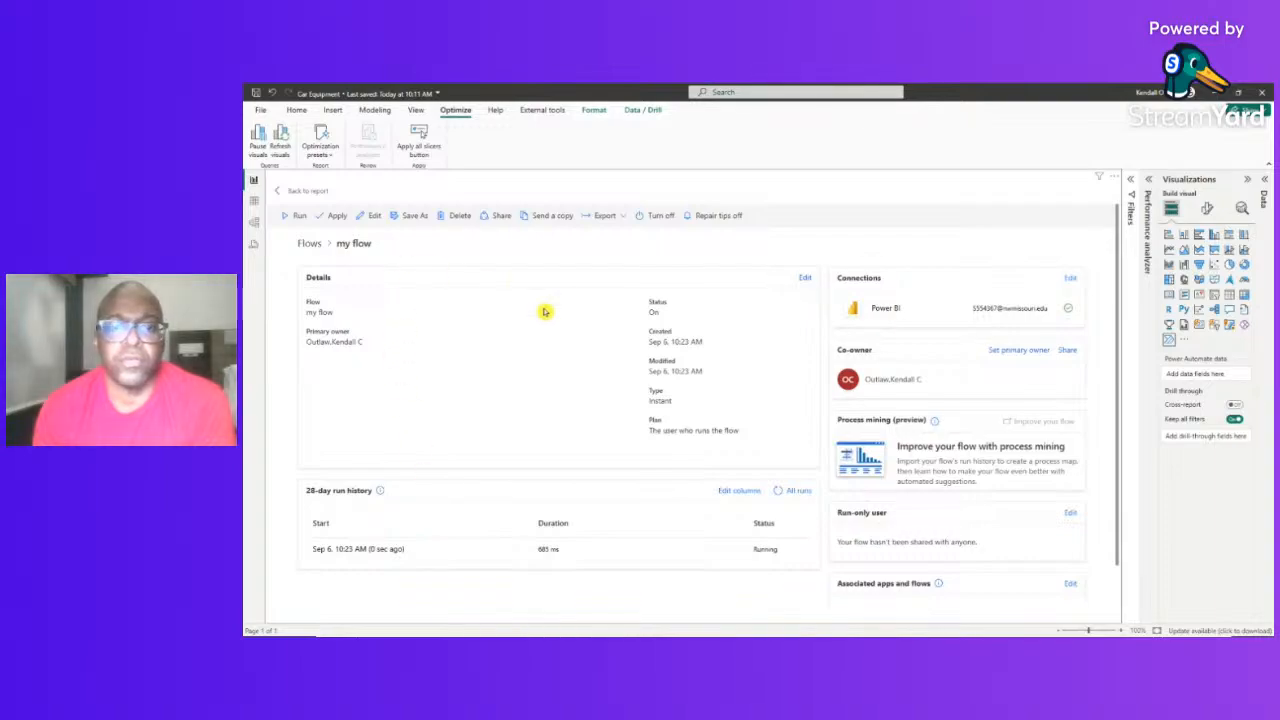
Open the latest run of the flow and copy the entire From JSON array in its Create CSV table inputs
{"action": "left_click", "coordinate": [353, 553]}
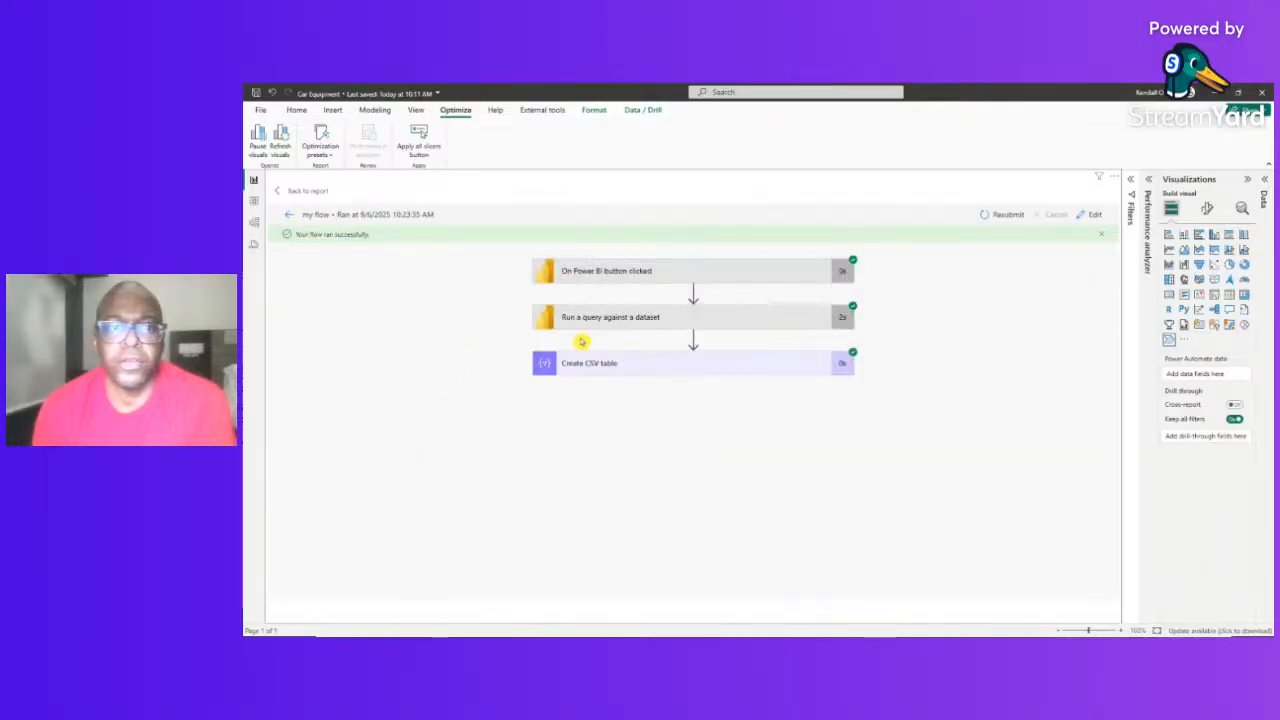
{"action": "left_click", "coordinate": [663, 366]}
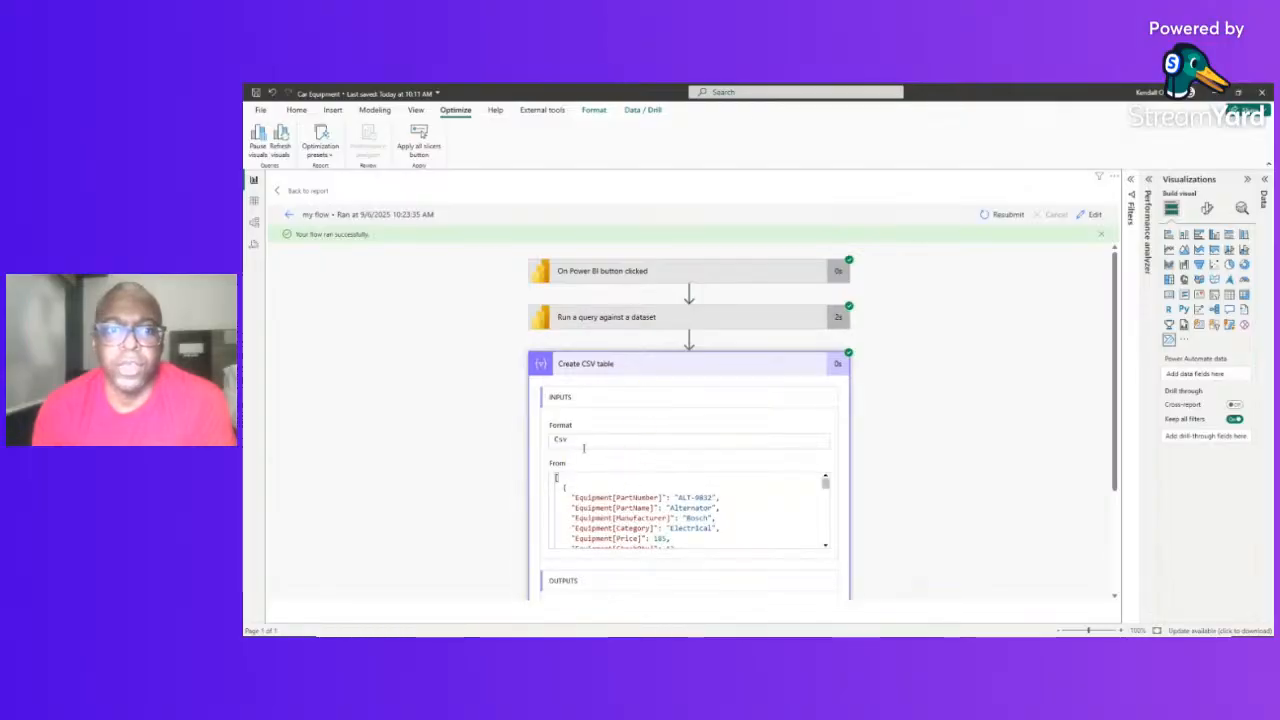
{"action": "scroll", "coordinate": [596, 498], "scroll_direction": "down", "scroll_amount": 1}
{"action": "scroll", "coordinate": [596, 498], "scroll_direction": "down", "scroll_amount": 2}
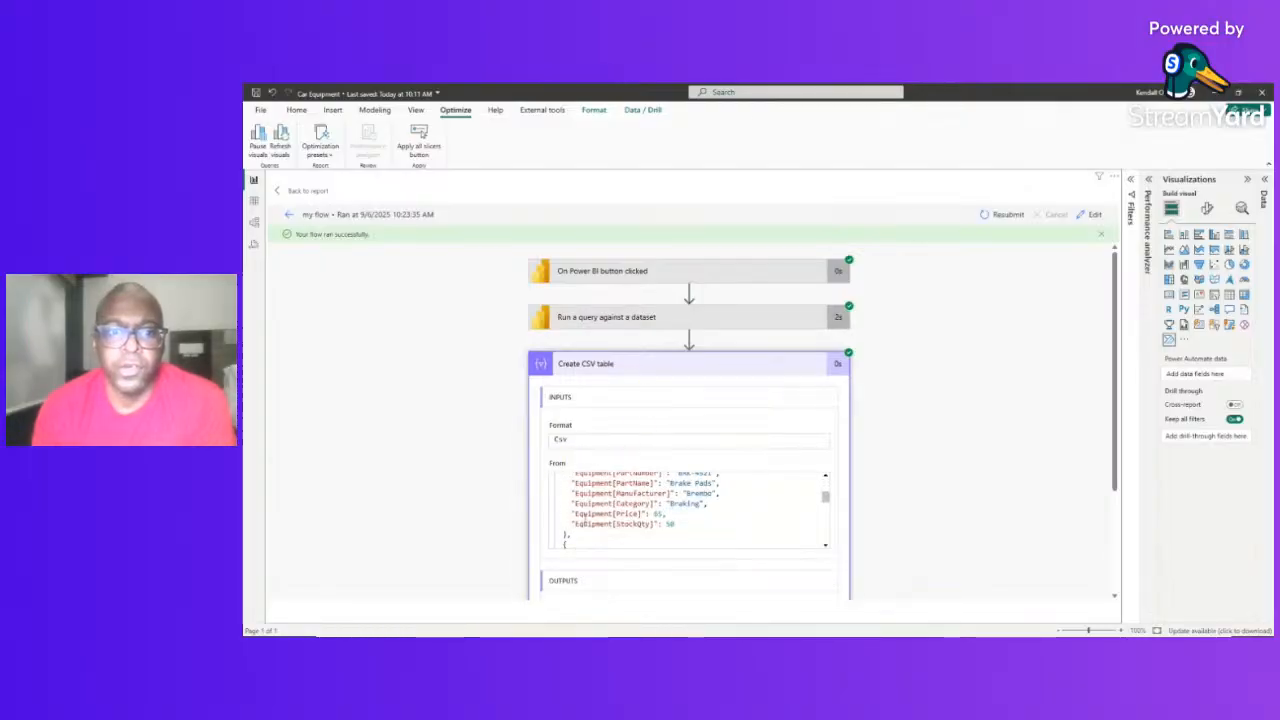
{"action": "scroll", "coordinate": [596, 498], "scroll_direction": "down", "scroll_amount": 2}
{"action": "scroll", "coordinate": [600, 570], "scroll_direction": "down", "scroll_amount": 3}
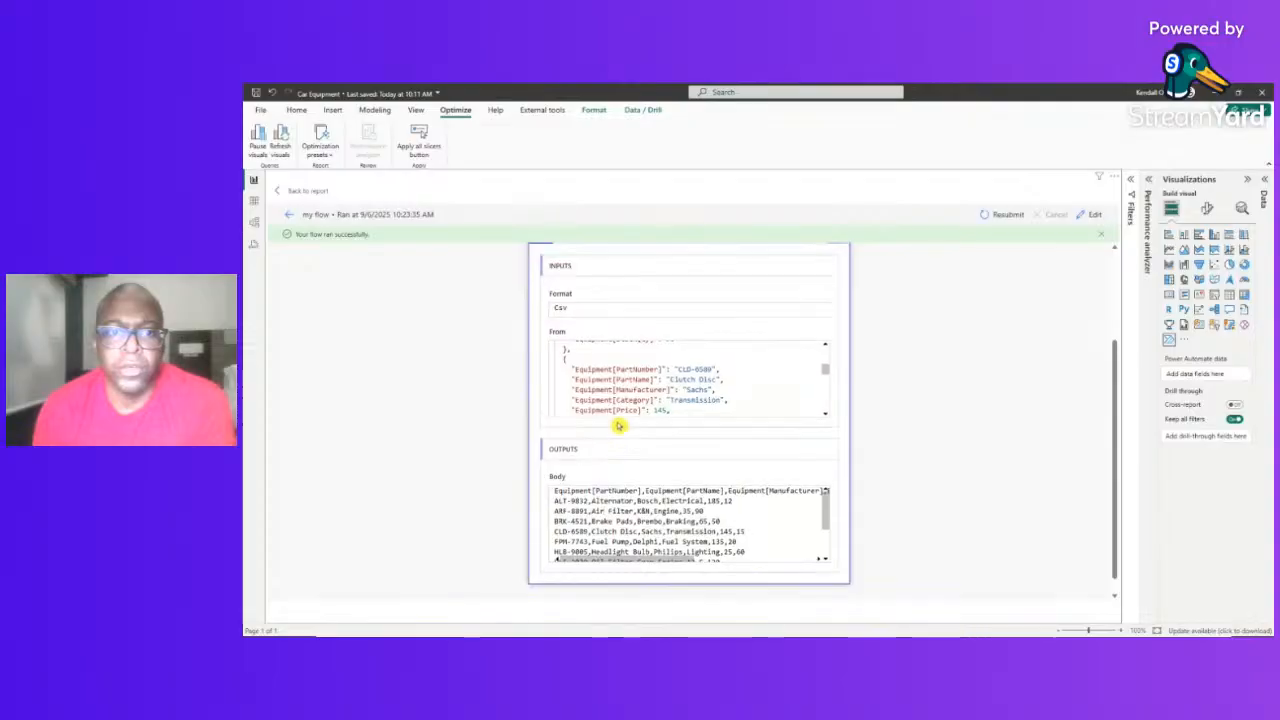
{"action": "scroll", "coordinate": [618, 426], "scroll_direction": "up", "scroll_amount": 3}
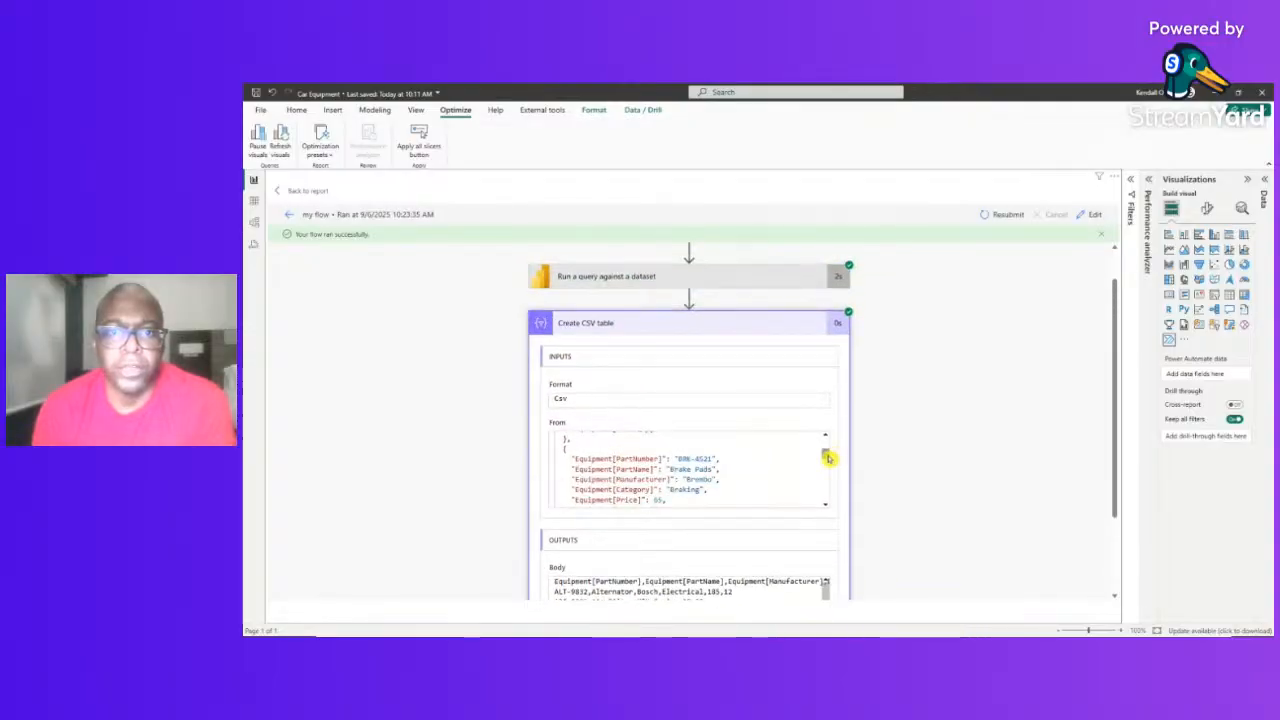
{"action": "left_click_drag", "start_coordinate": [829, 451], "coordinate": [824, 440]}
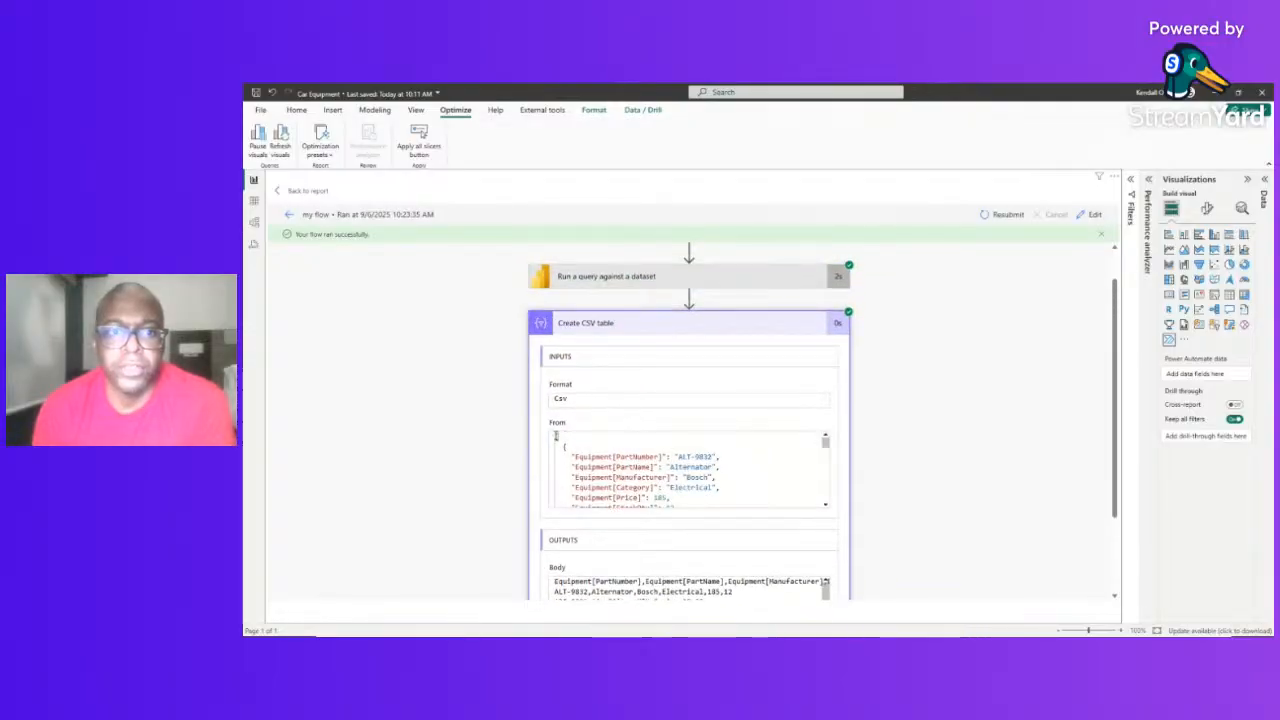
{"action": "left_click_drag", "start_coordinate": [558, 437], "coordinate": [800, 565]}
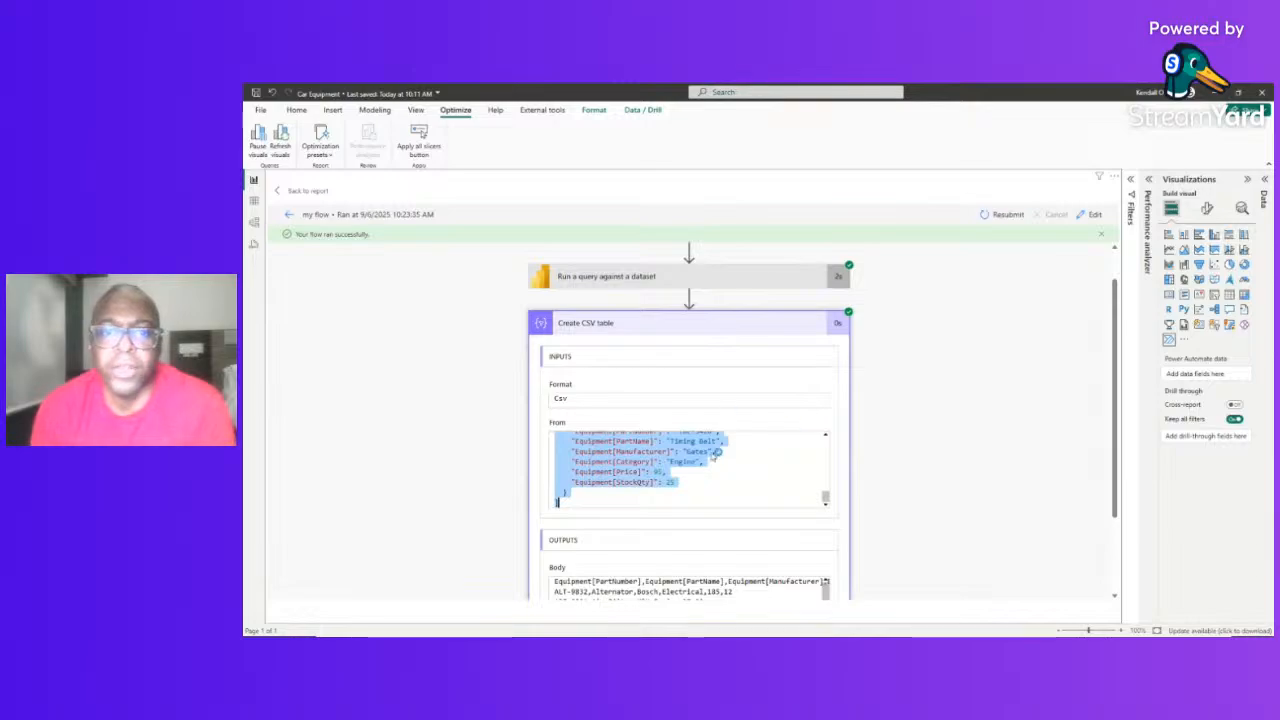
Edit the flow and add a Data Operation "Parse JSON" action after Create CSV table, with that table's Output as its Content
{"action": "left_click", "coordinate": [1095, 215]}
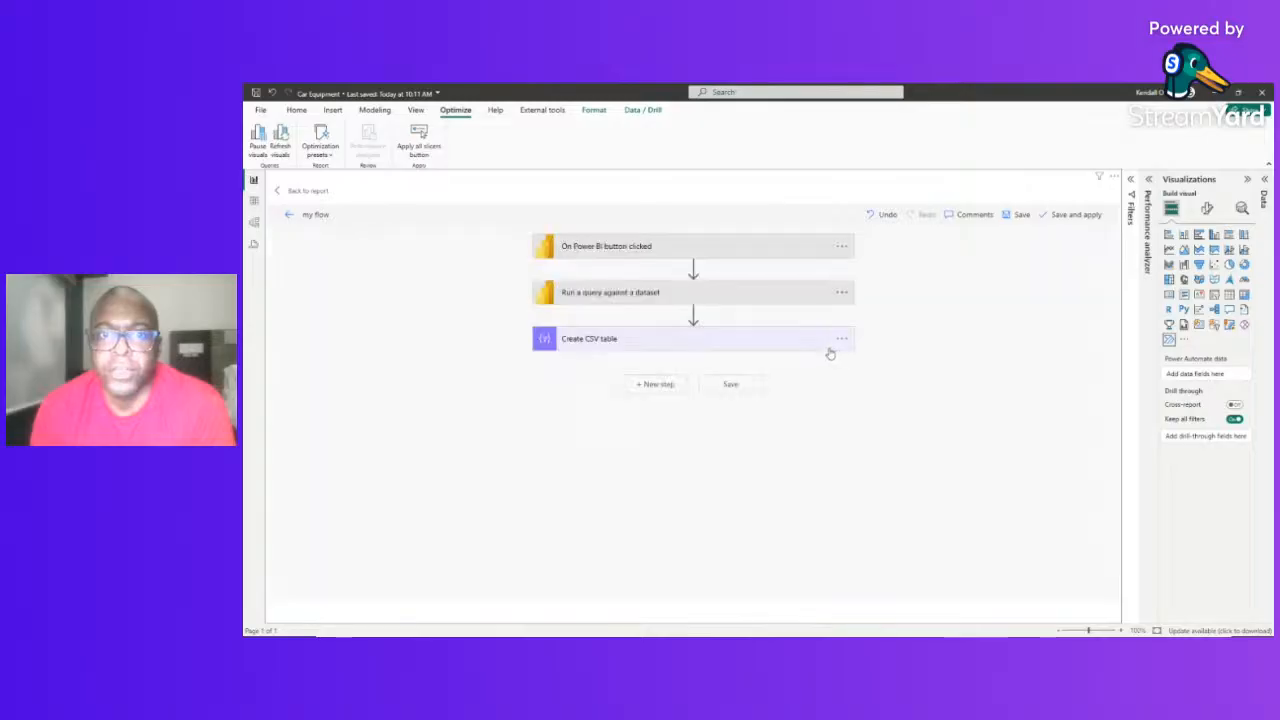
{"action": "left_click", "coordinate": [667, 390]}
{"action": "type", "text": "s"}
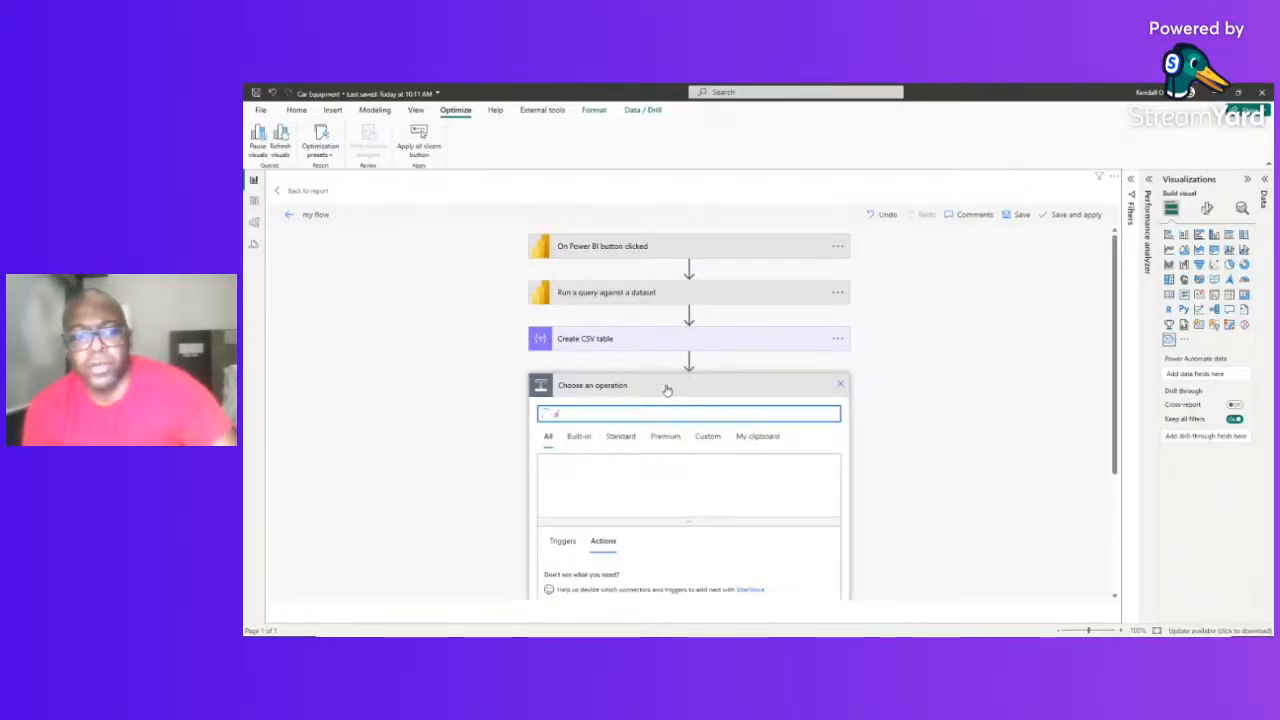
{"action": "type", "text": "ee"}
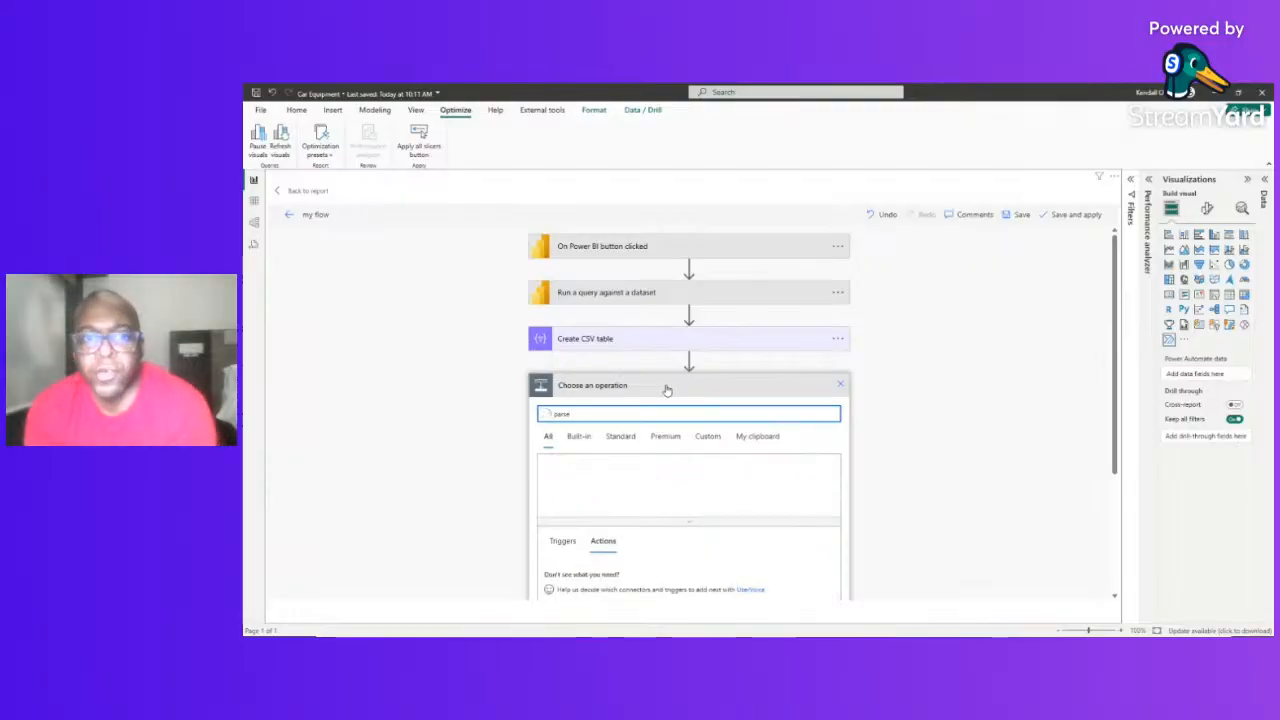
{"action": "scroll", "coordinate": [613, 500], "scroll_direction": "down", "scroll_amount": 2}
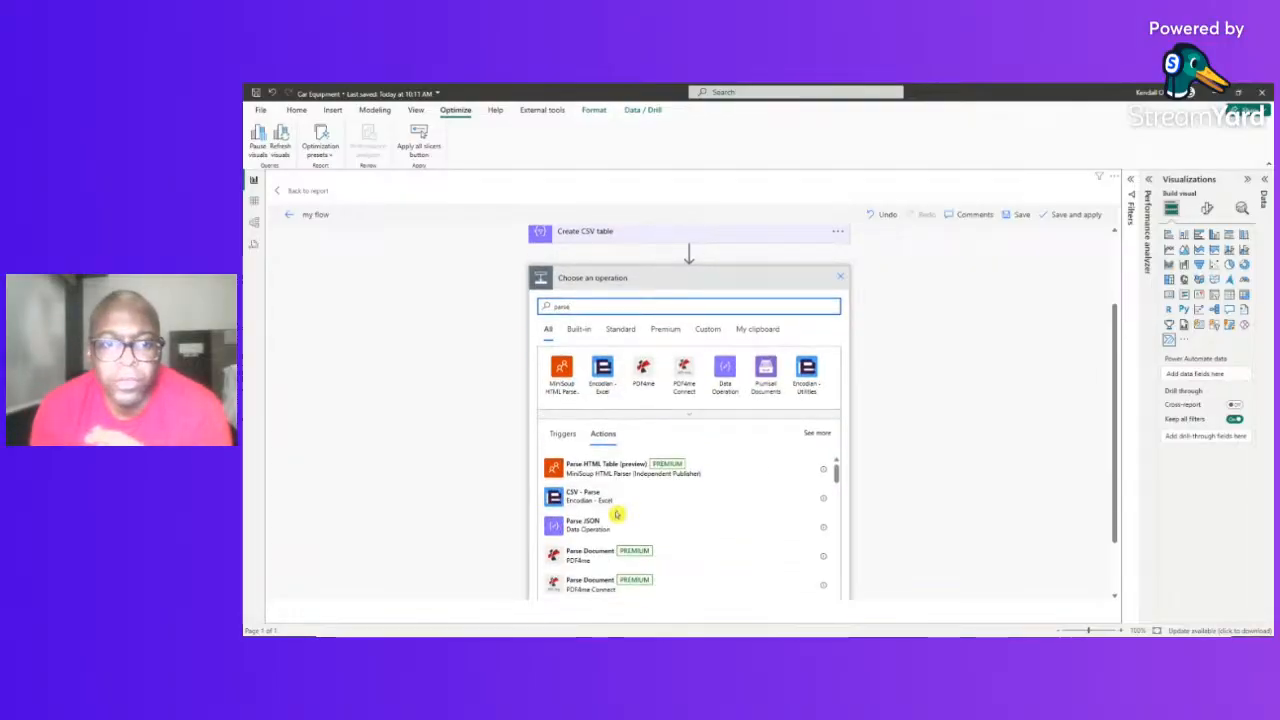
{"action": "left_click", "coordinate": [588, 526]}
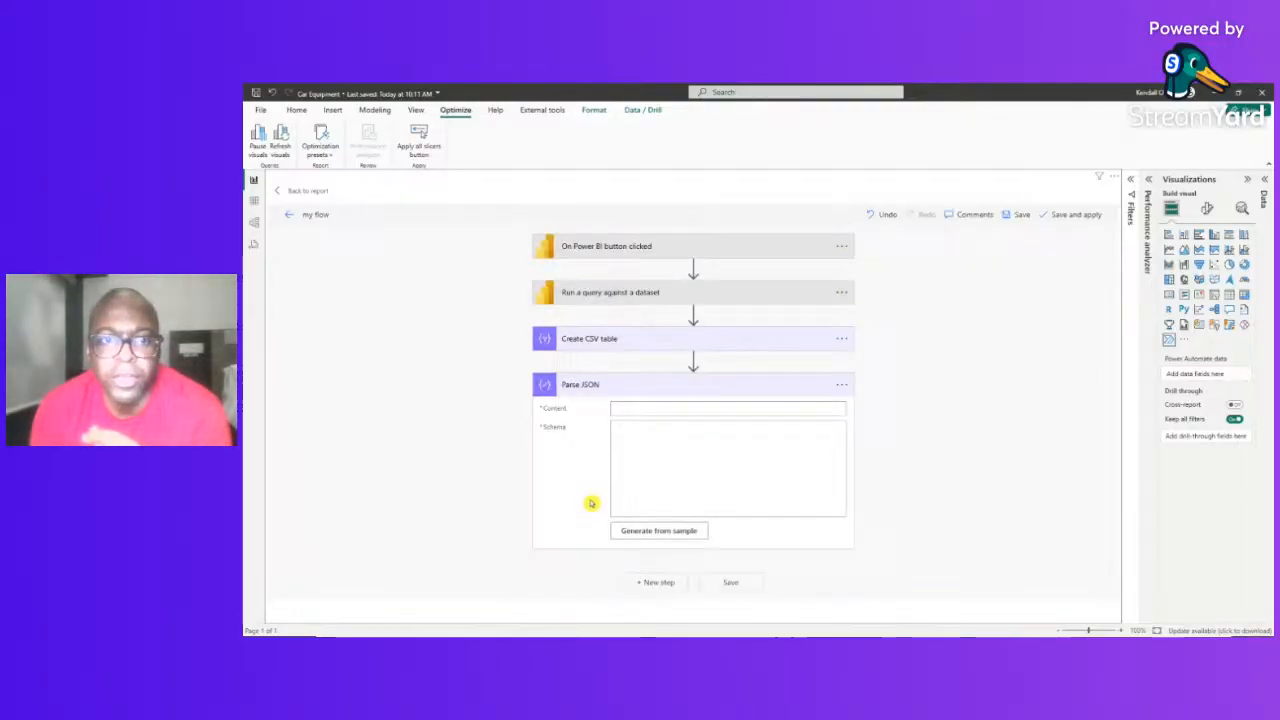
{"action": "left_click", "coordinate": [662, 409]}
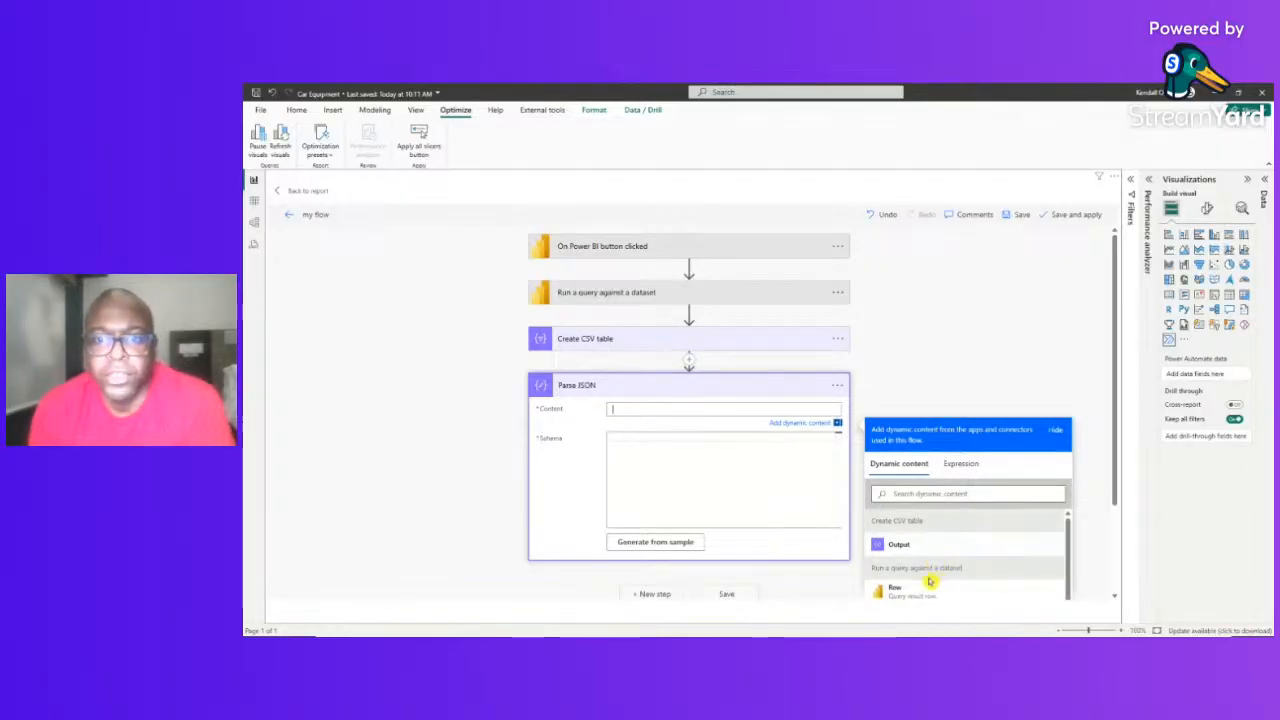
{"action": "left_click", "coordinate": [885, 544]}
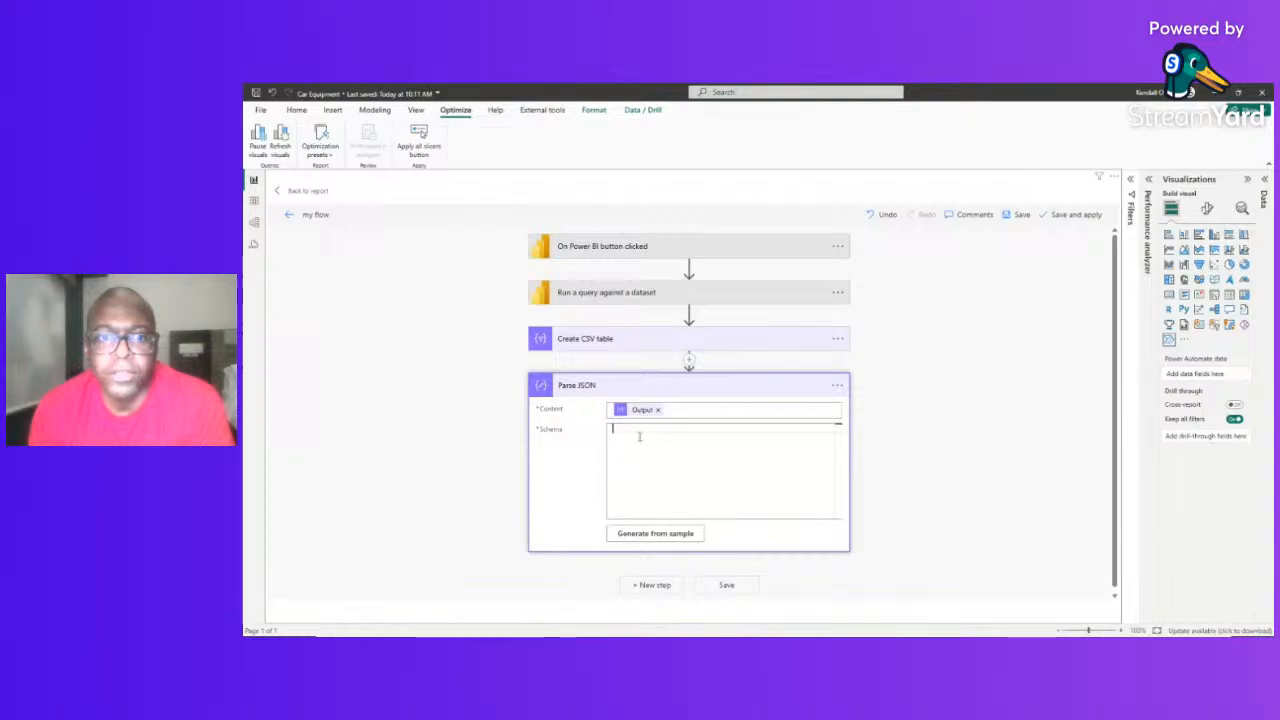
Generate the Parse JSON schema from a sample, using the copied JSON array as the payload
{"action": "left_click", "coordinate": [655, 535]}
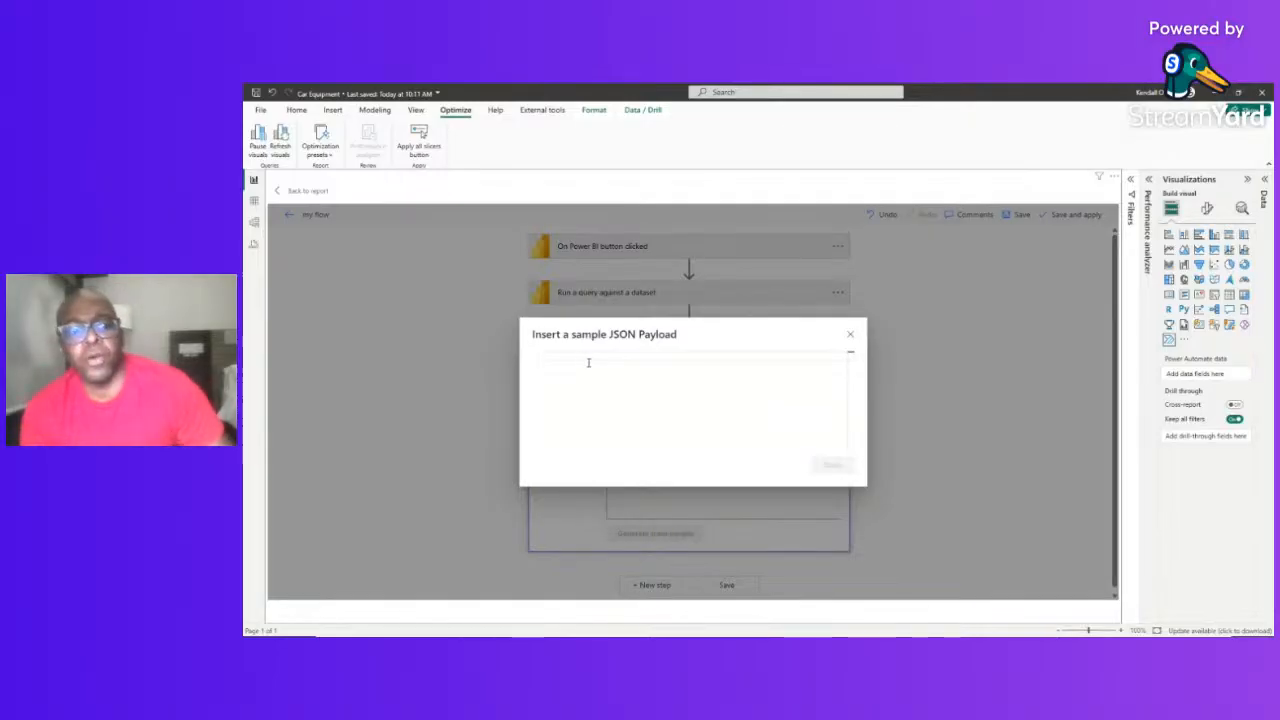
{"action": "key", "text": "ctrl+v"}
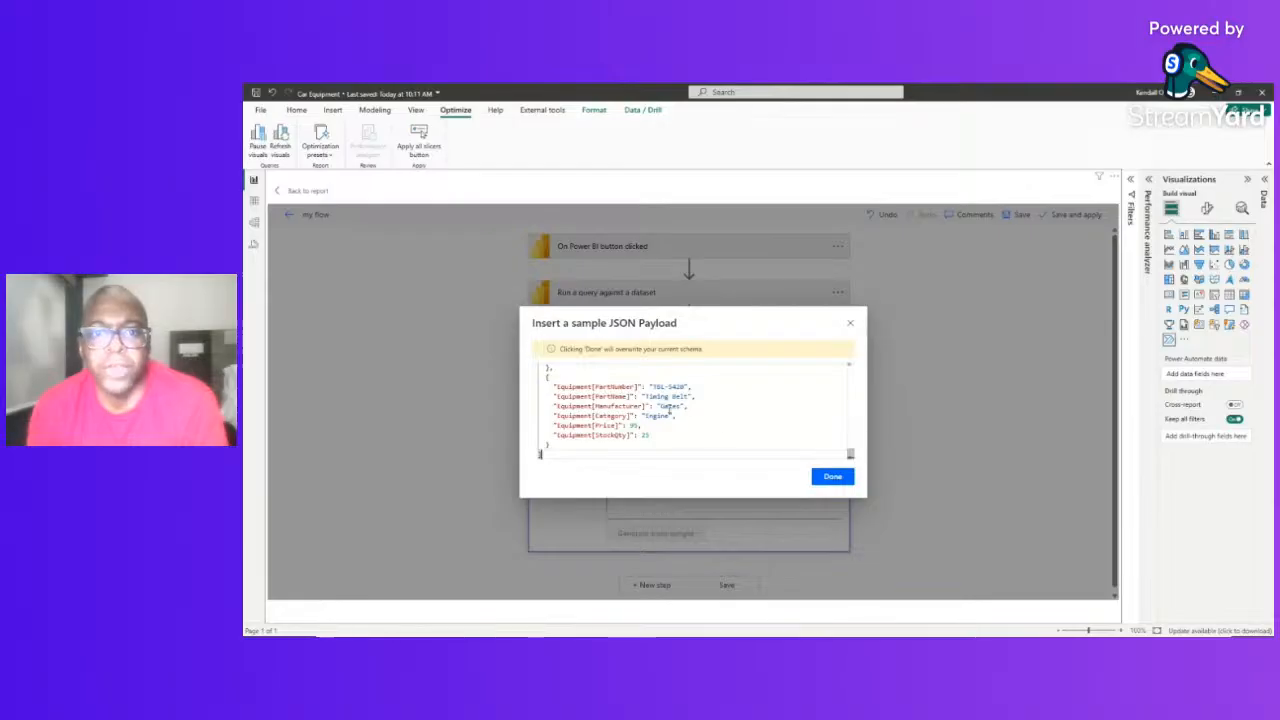
{"action": "left_click", "coordinate": [830, 477]}
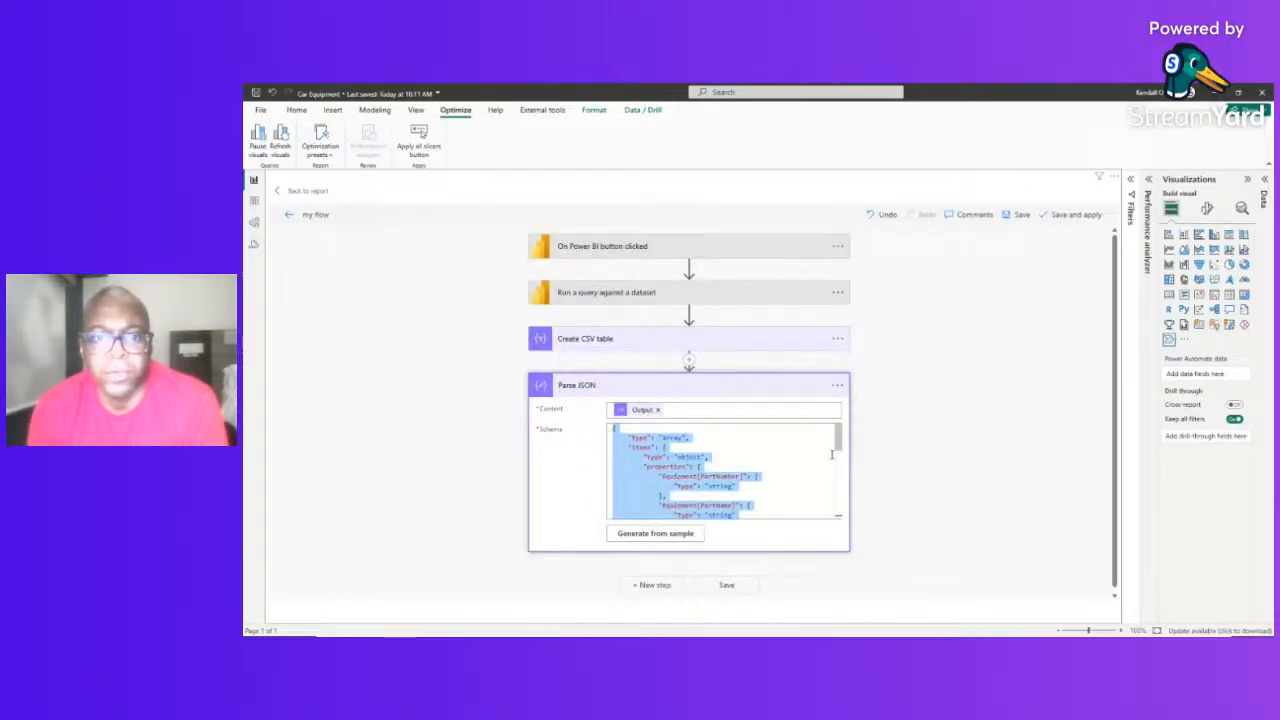
Change the schema types of Equipment[Price] and Equipment[StockQty] to "number", and collapse the Parse JSON action
{"action": "left_click_drag", "start_coordinate": [840, 447], "coordinate": [842, 480]}
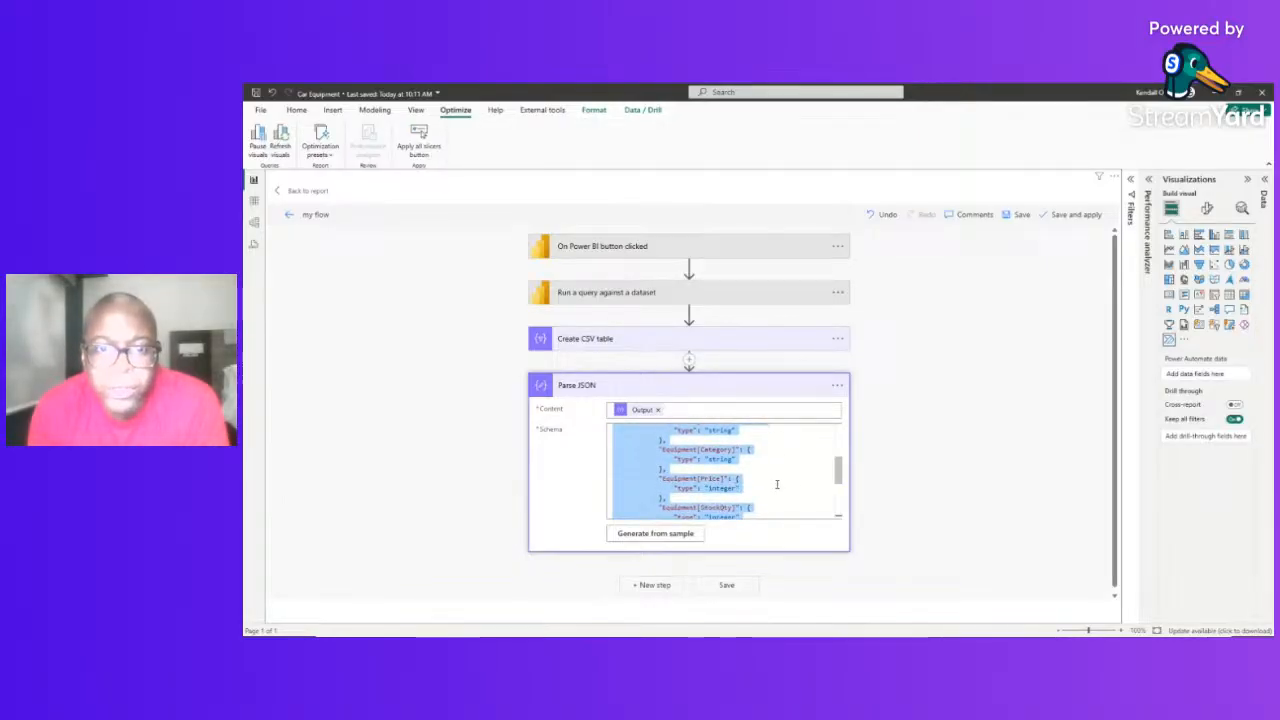
{"action": "scroll", "coordinate": [834, 468], "scroll_direction": "down", "scroll_amount": 1}
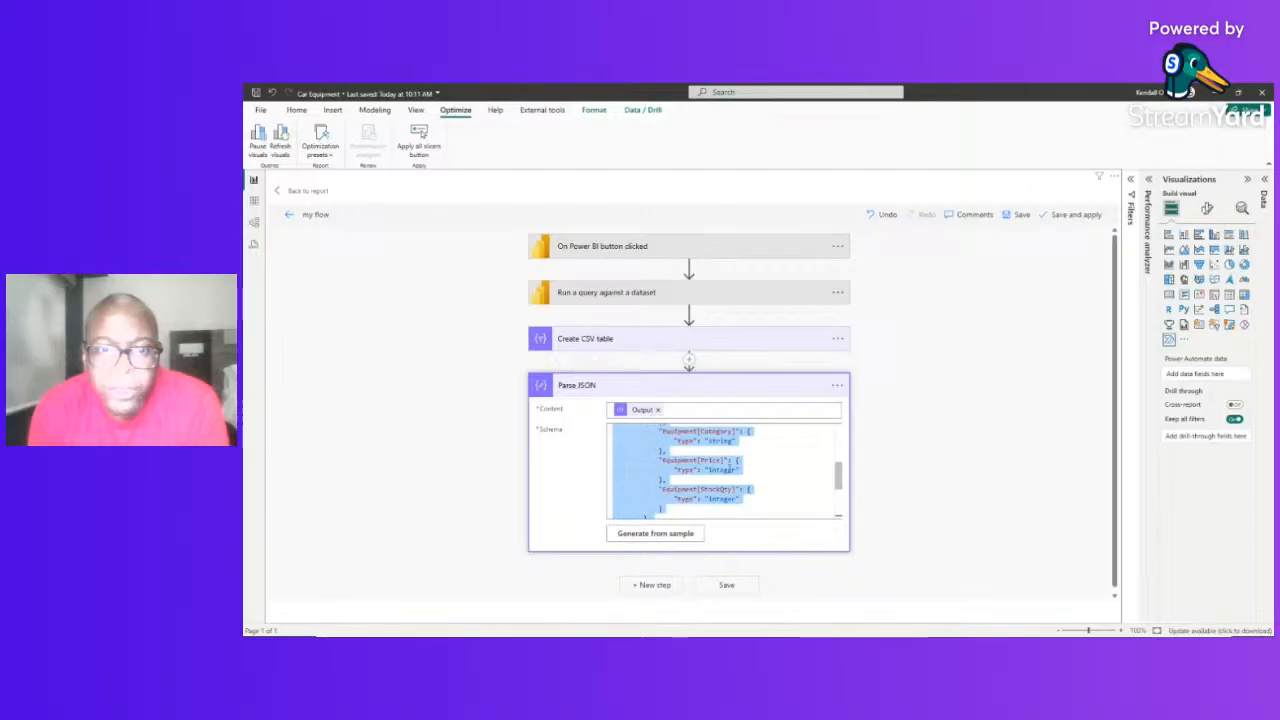
{"action": "left_click", "coordinate": [737, 469]}
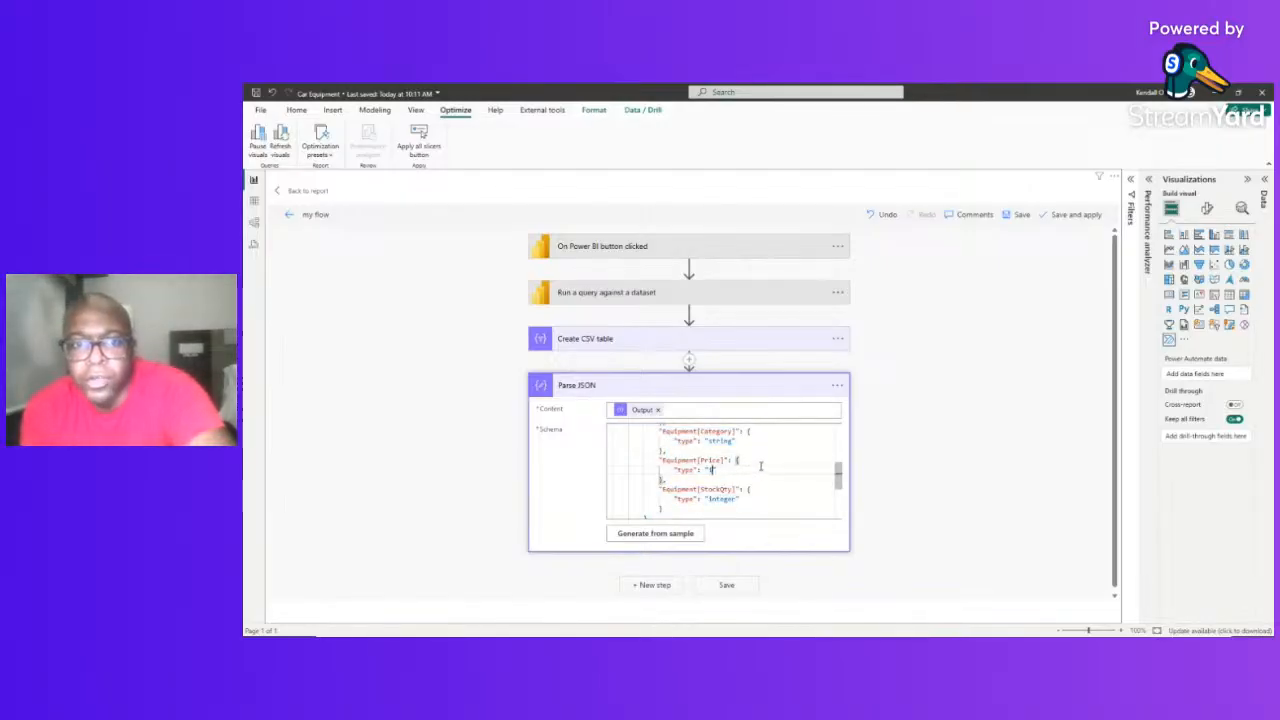
{"action": "type", "text": "nu"}
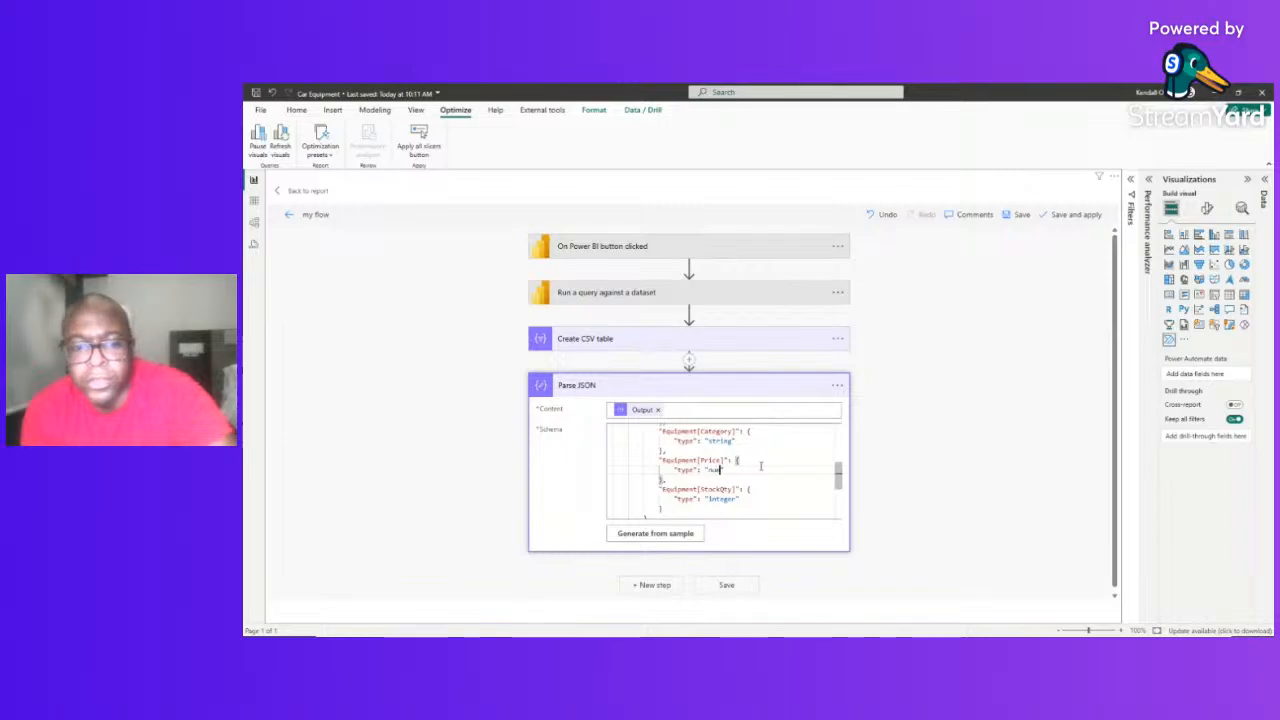
{"action": "type", "text": "mber"}
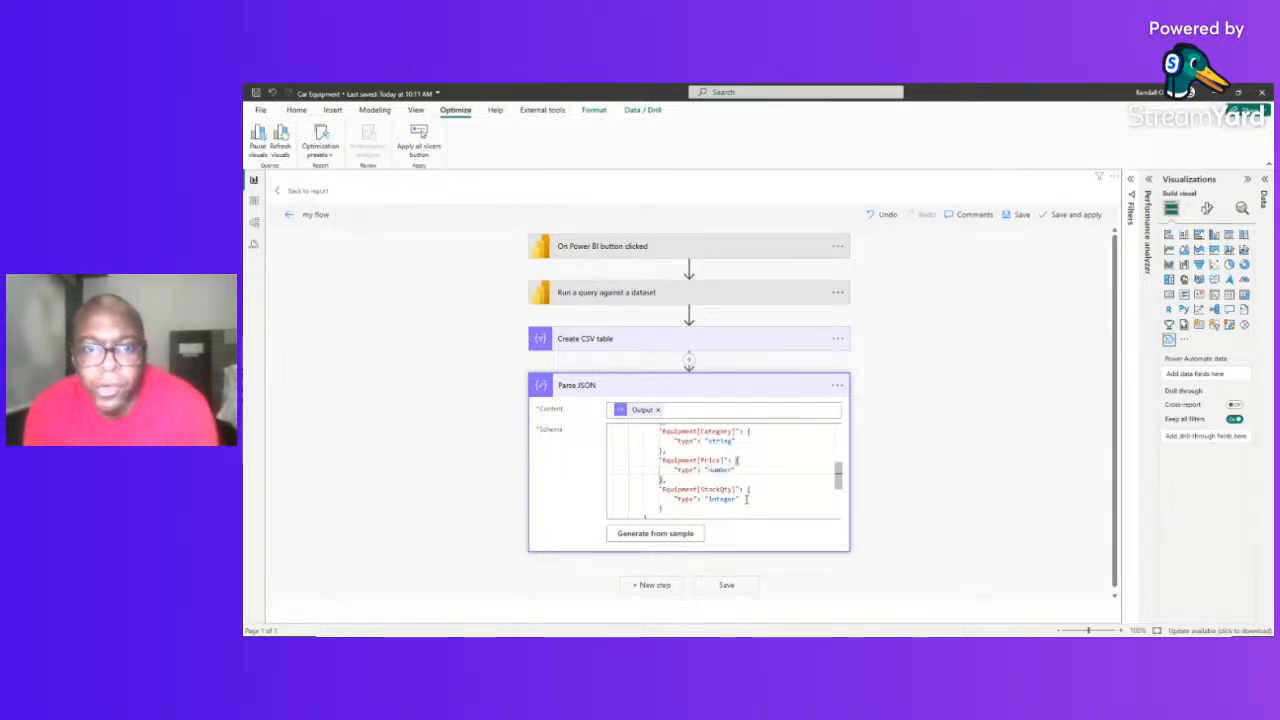
{"action": "left_click", "coordinate": [737, 499]}
{"action": "key", "text": "BackSpace"}
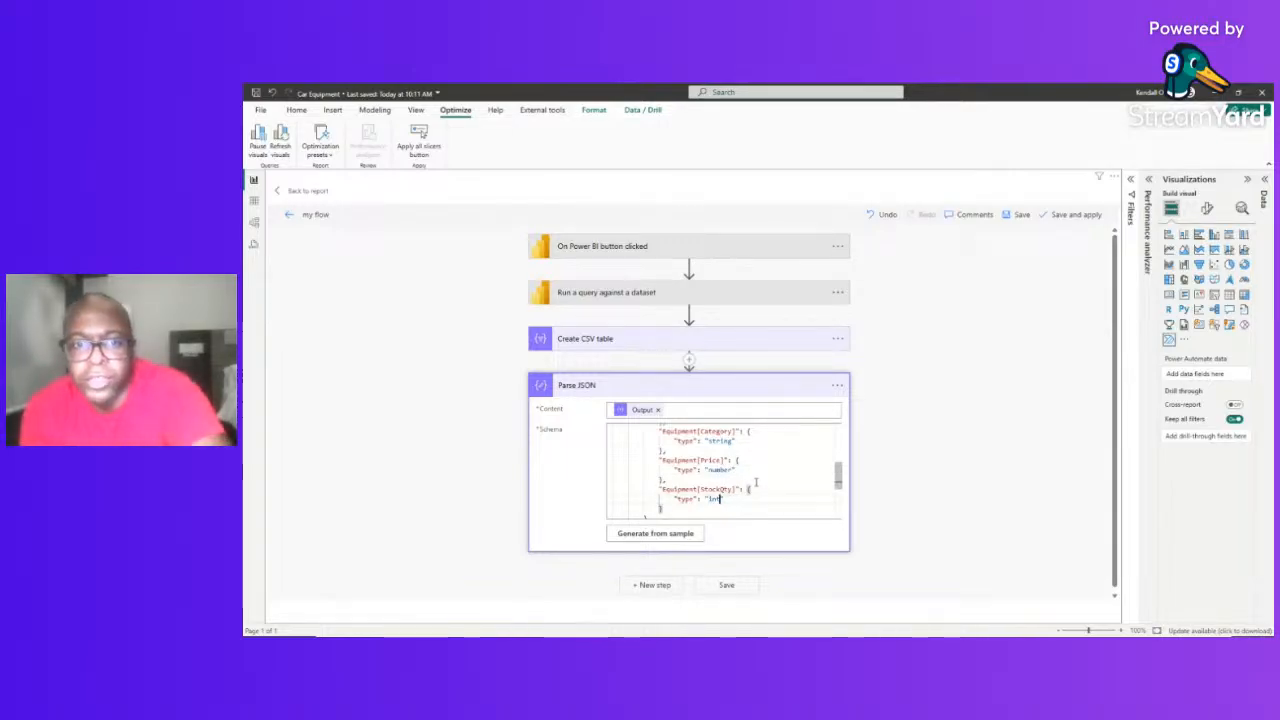
{"action": "type", "text": "num"}
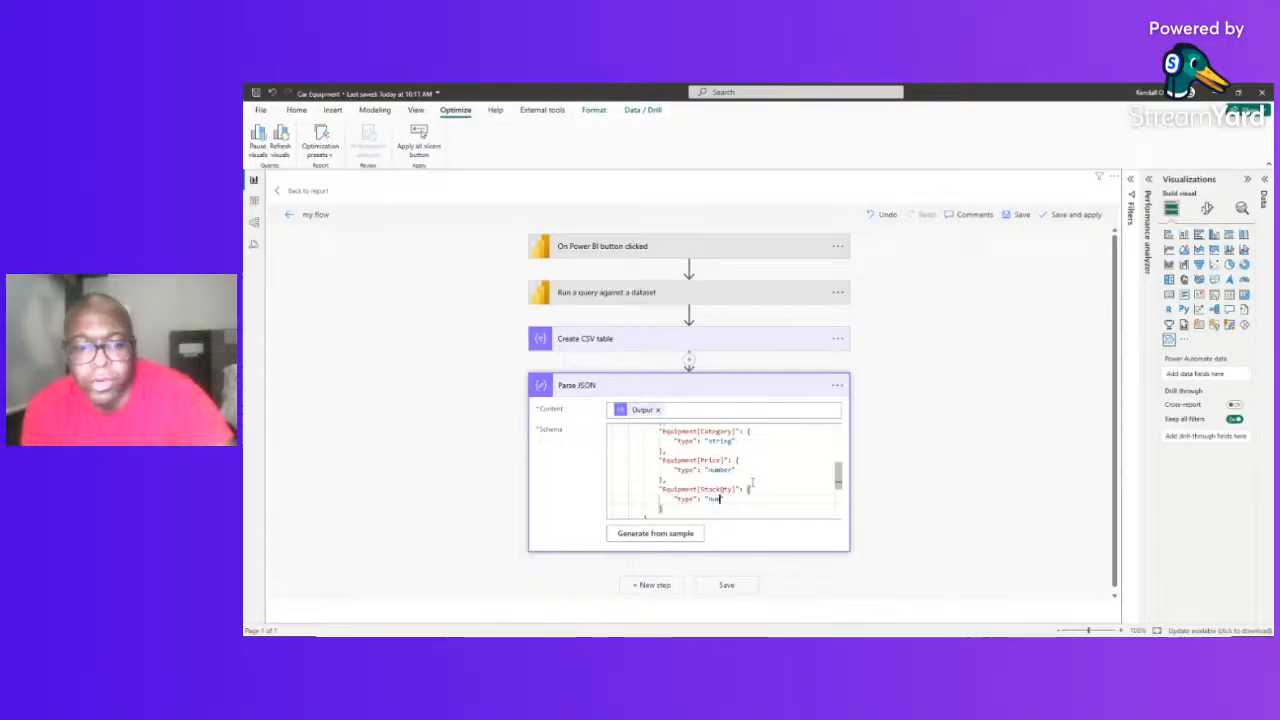
{"action": "type", "text": "ber"}
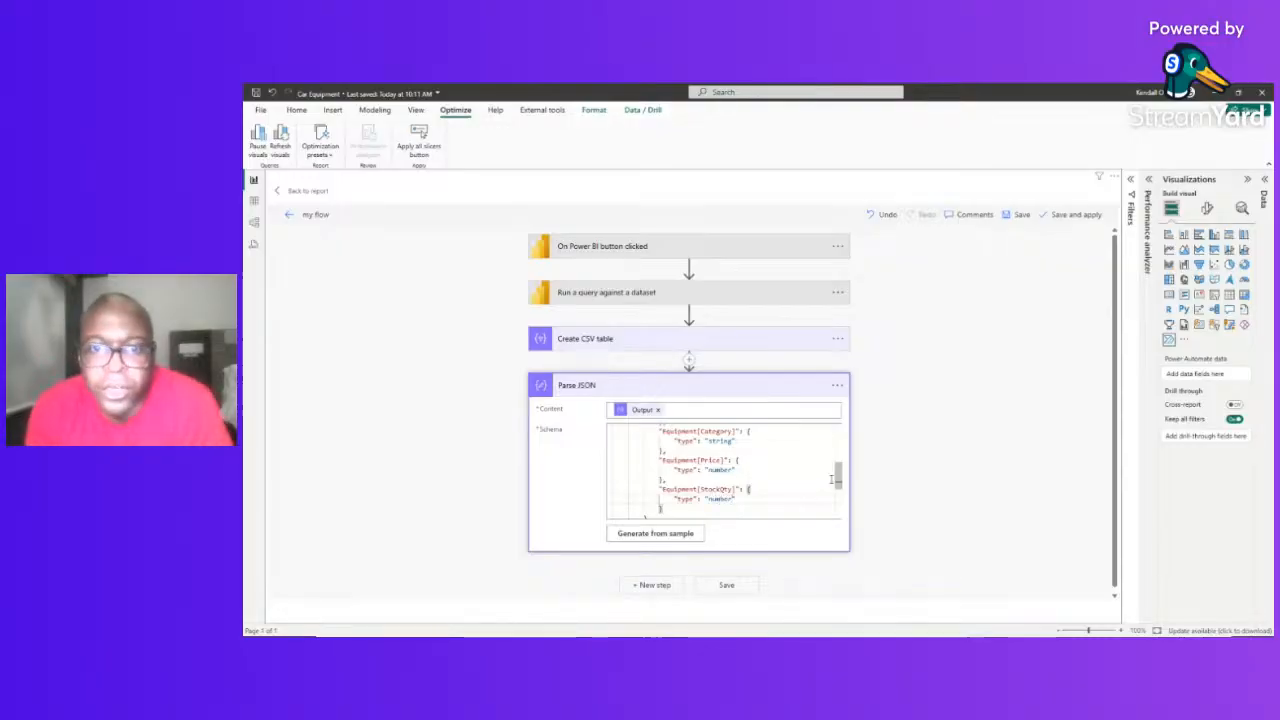
{"action": "left_click_drag", "start_coordinate": [840, 472], "coordinate": [828, 434]}
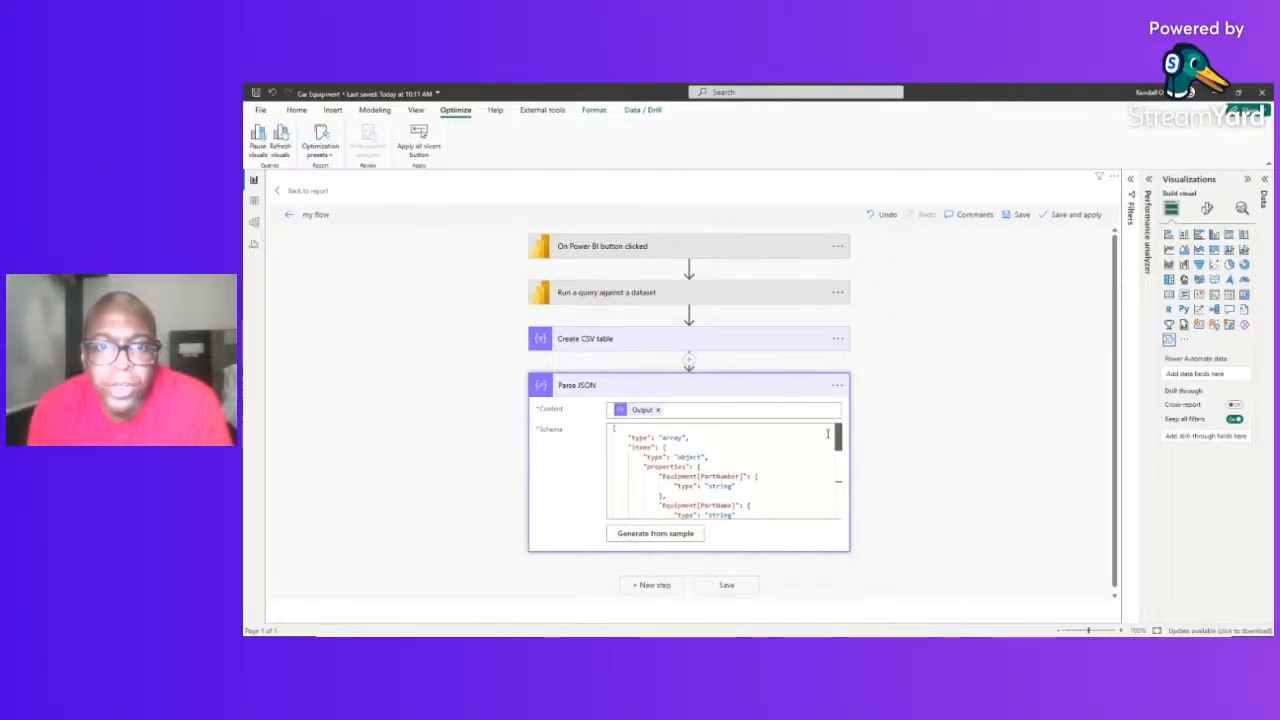
{"action": "left_click", "coordinate": [772, 389]}
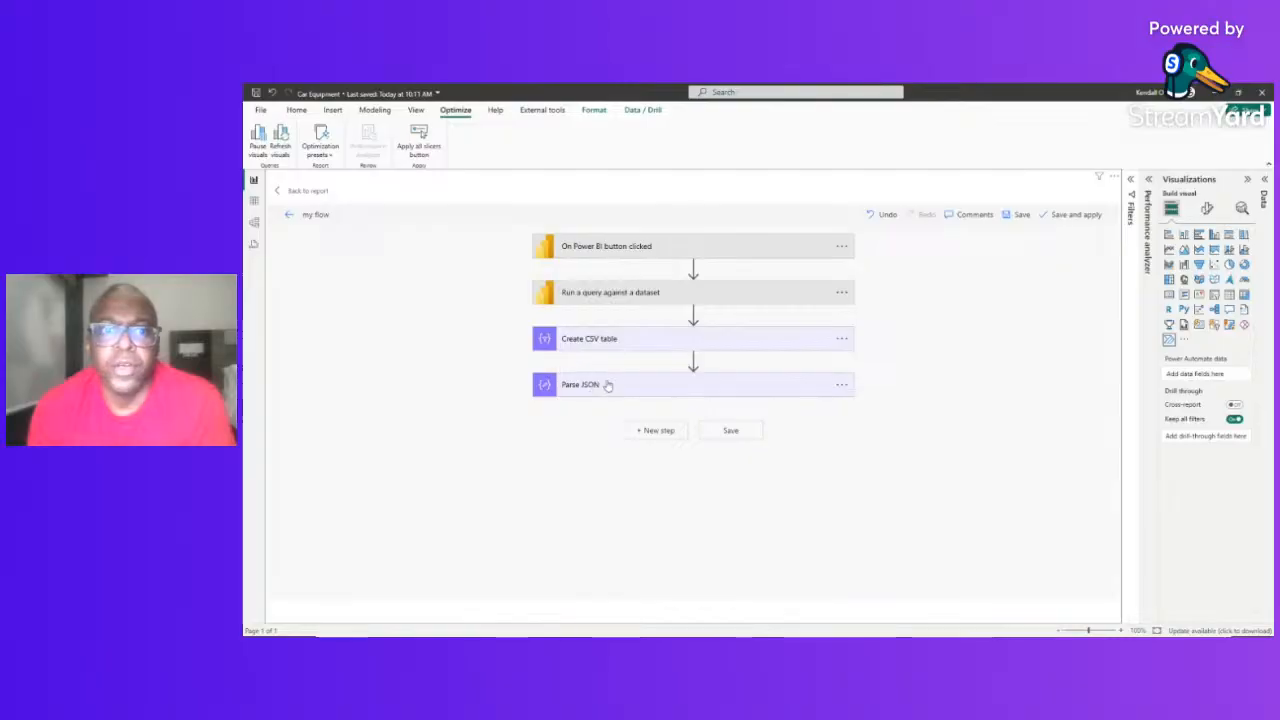
Add a new step after Parse JSON by searching for "sharepoint" and choosing the SharePoint "Create item" action
{"action": "left_click", "coordinate": [656, 431]}
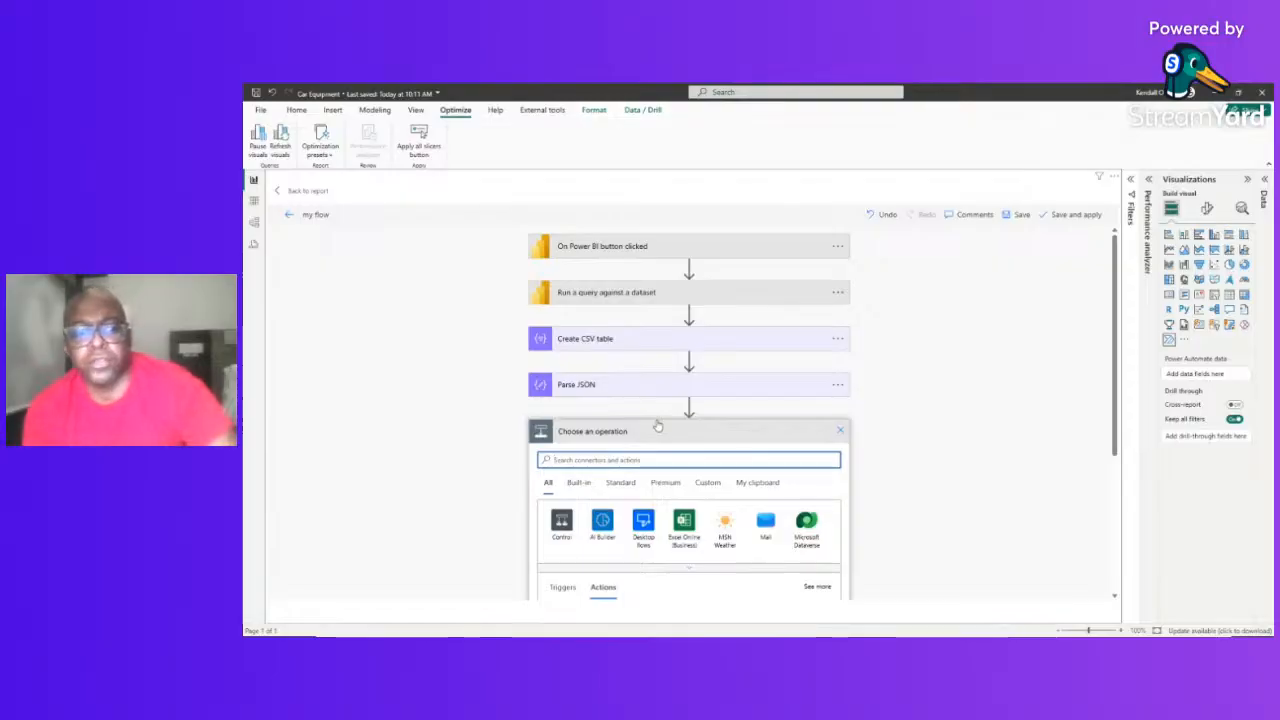
{"action": "type", "text": "c"}
{"action": "type", "text": "harepo"}
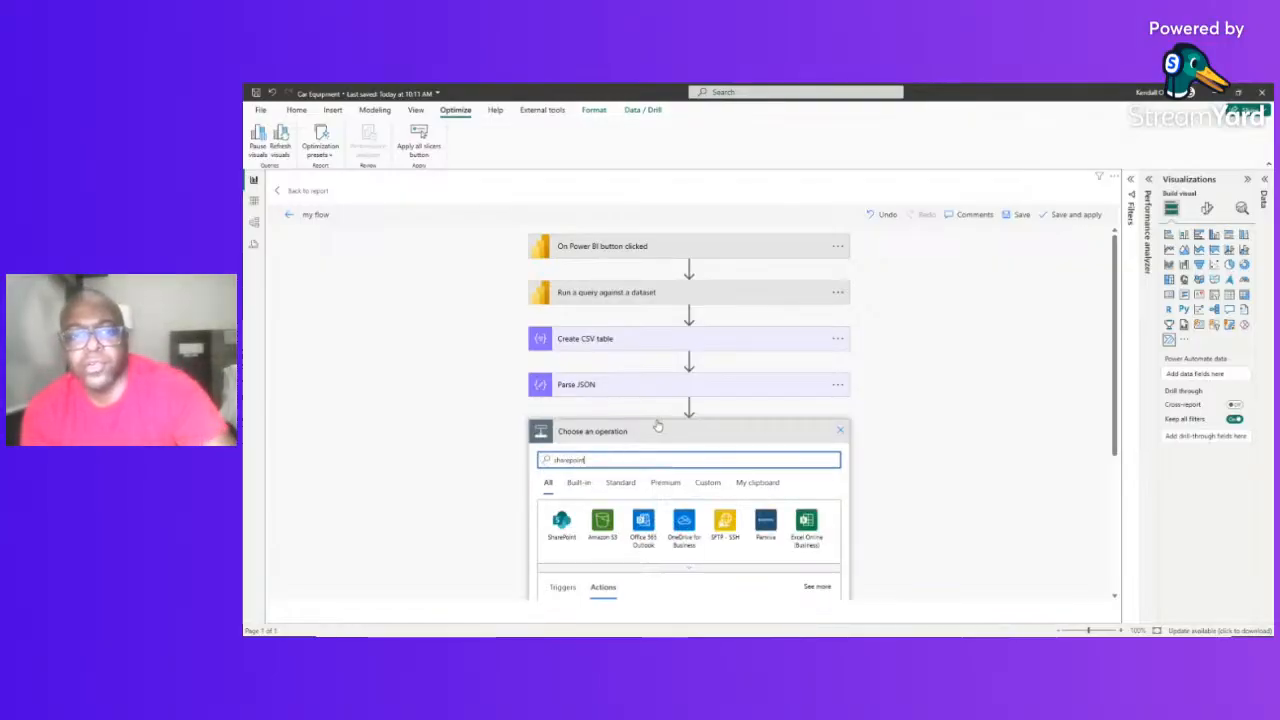
{"action": "type", "text": "int"}
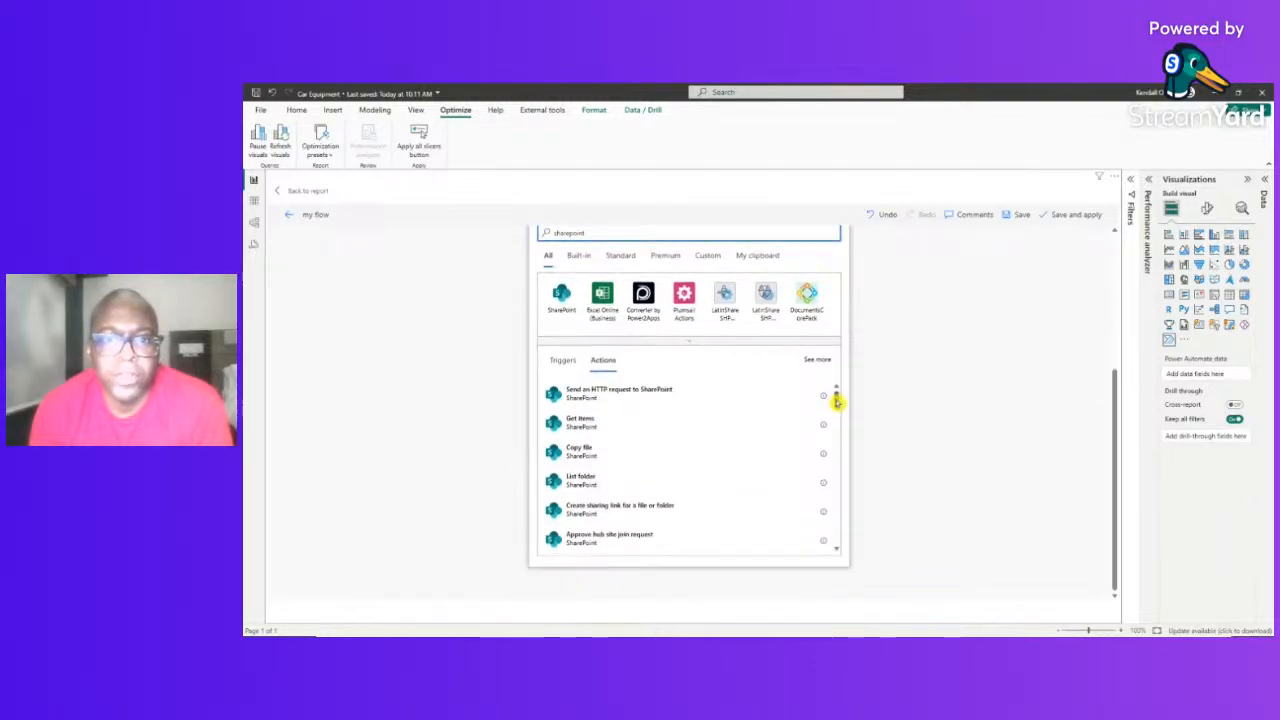
{"action": "mouse_move", "coordinate": [835, 402]}
{"action": "left_mouse_down"}
{"action": "mouse_move", "coordinate": [827, 542]}
{"action": "mouse_move", "coordinate": [826, 414]}
{"action": "left_mouse_up"}
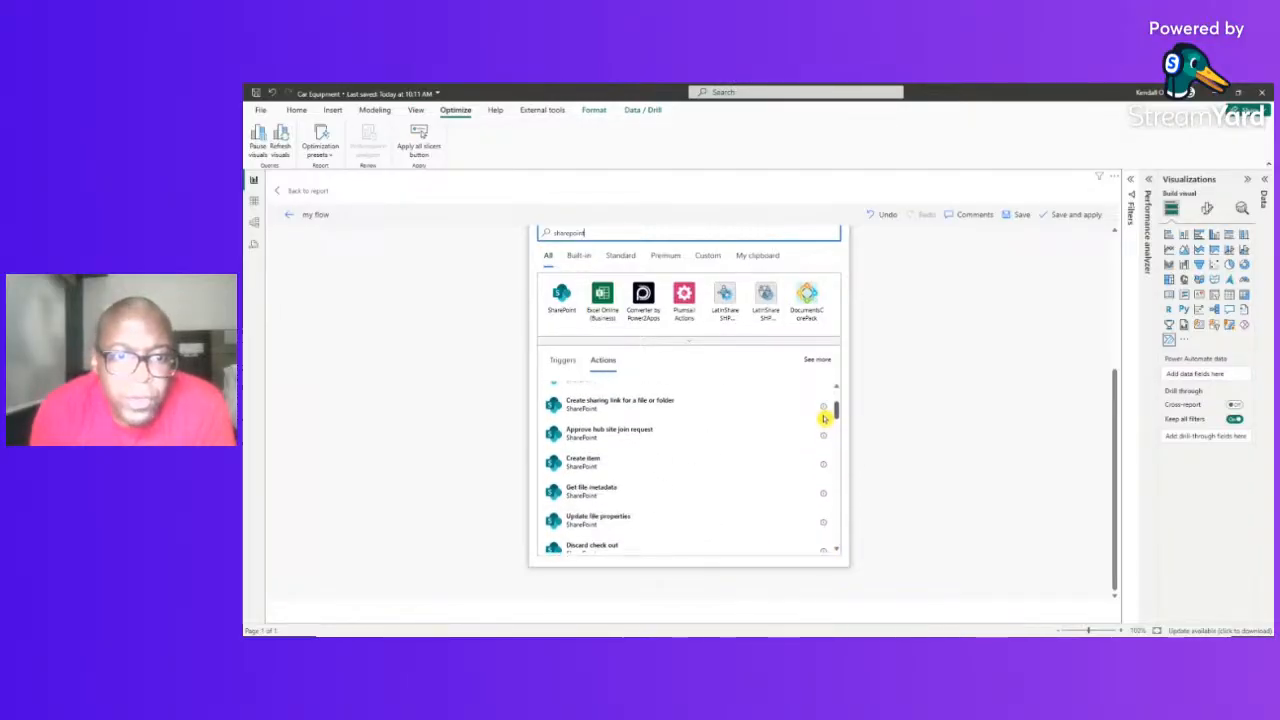
{"action": "left_click", "coordinate": [581, 466]}
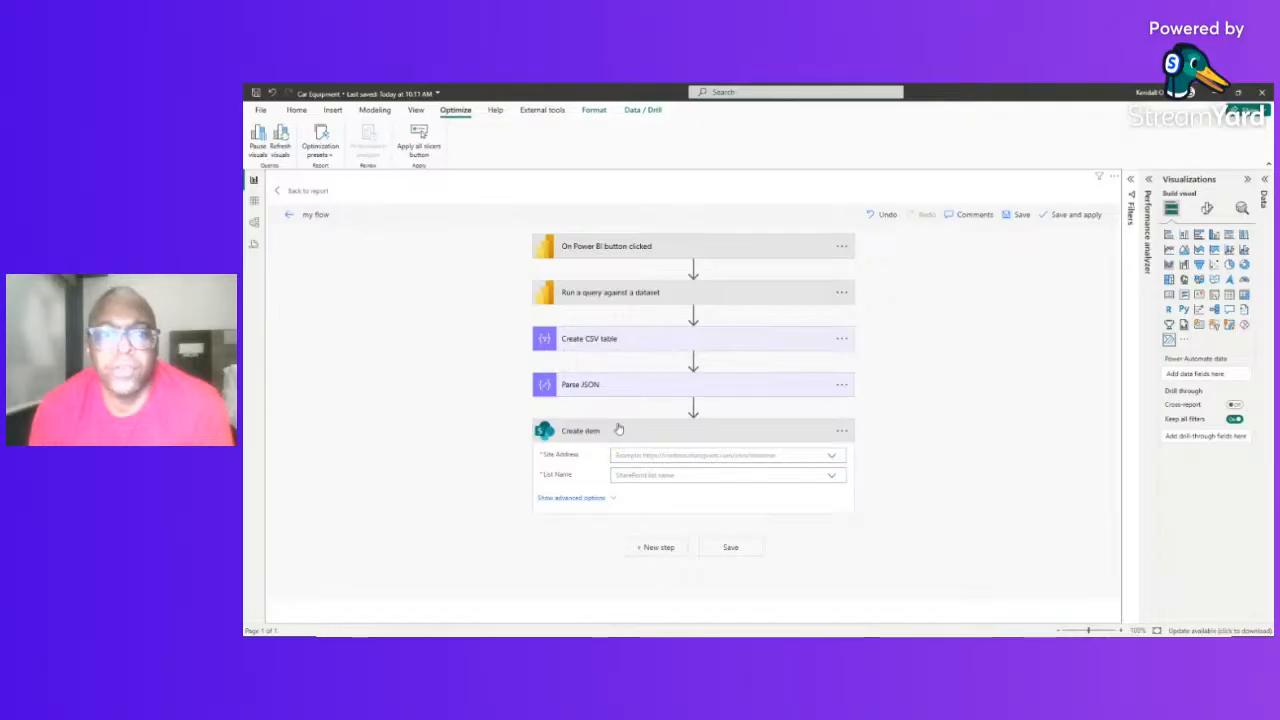
Point the Create item action at the Test SharePoint site (sites/Test97) and its Car Equipment list
{"action": "left_click", "coordinate": [657, 454]}
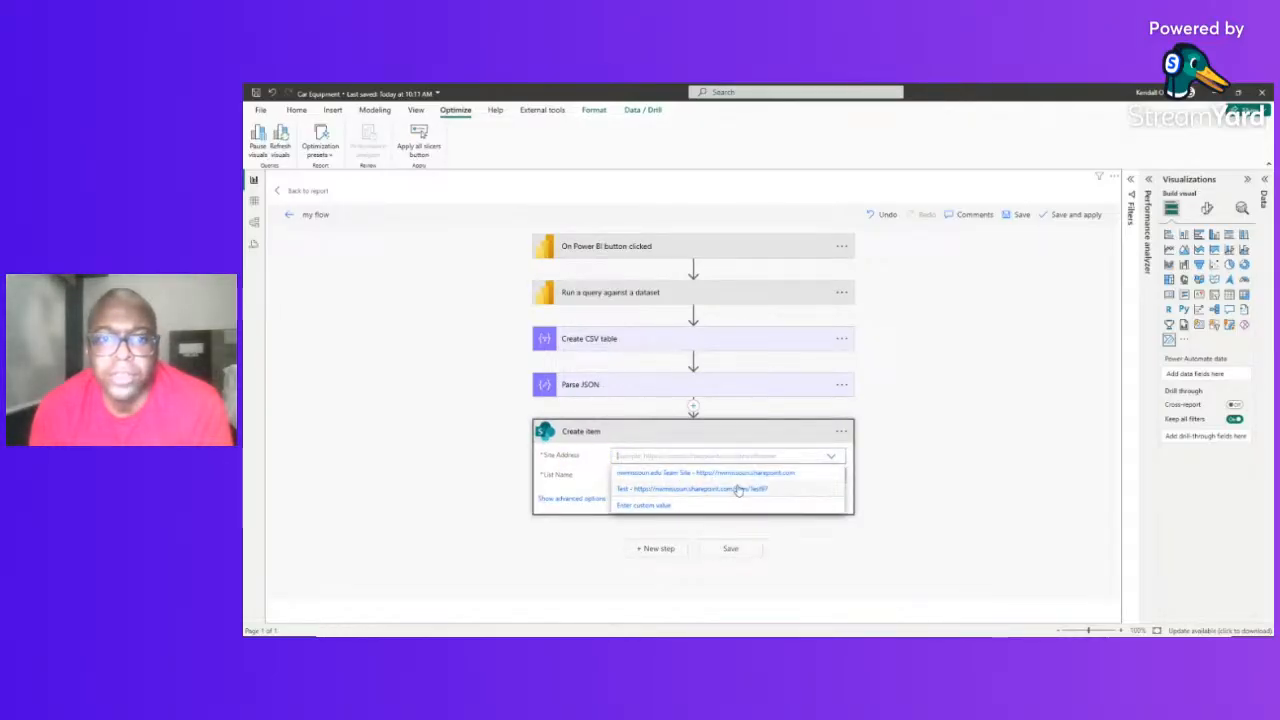
{"action": "left_click", "coordinate": [738, 489]}
{"action": "left_click", "coordinate": [662, 476]}
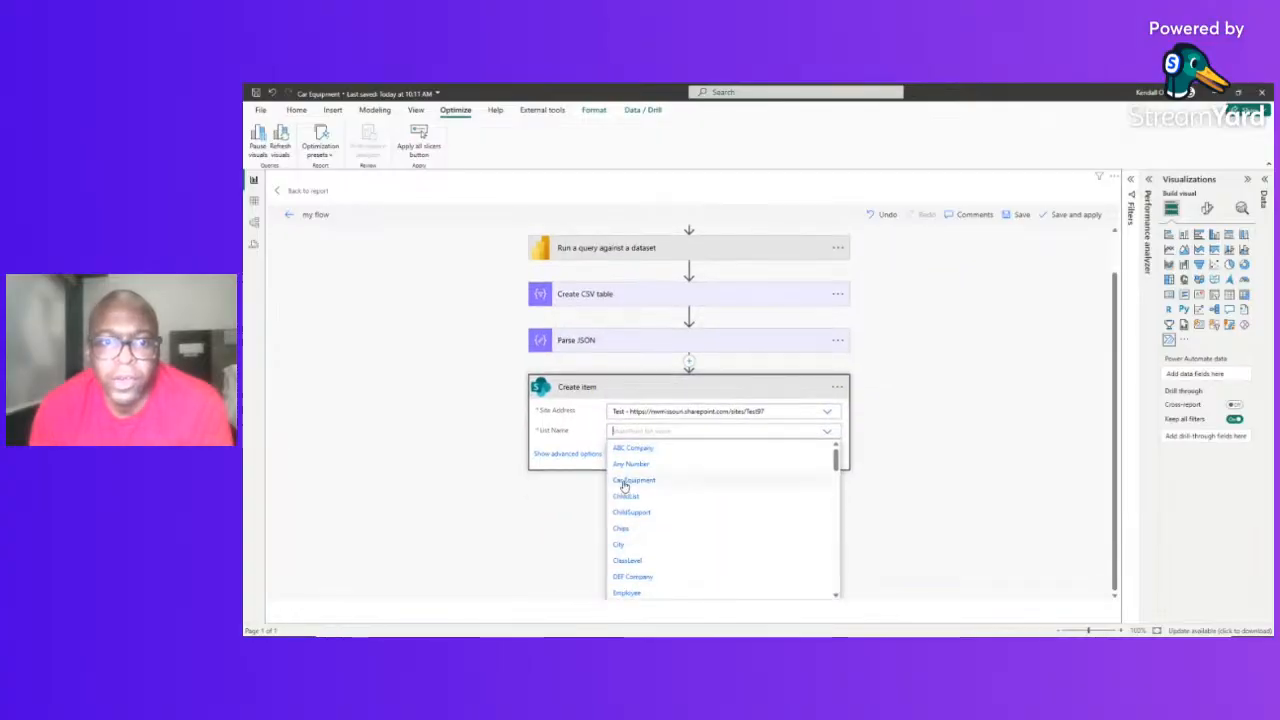
{"action": "left_click", "coordinate": [659, 482]}
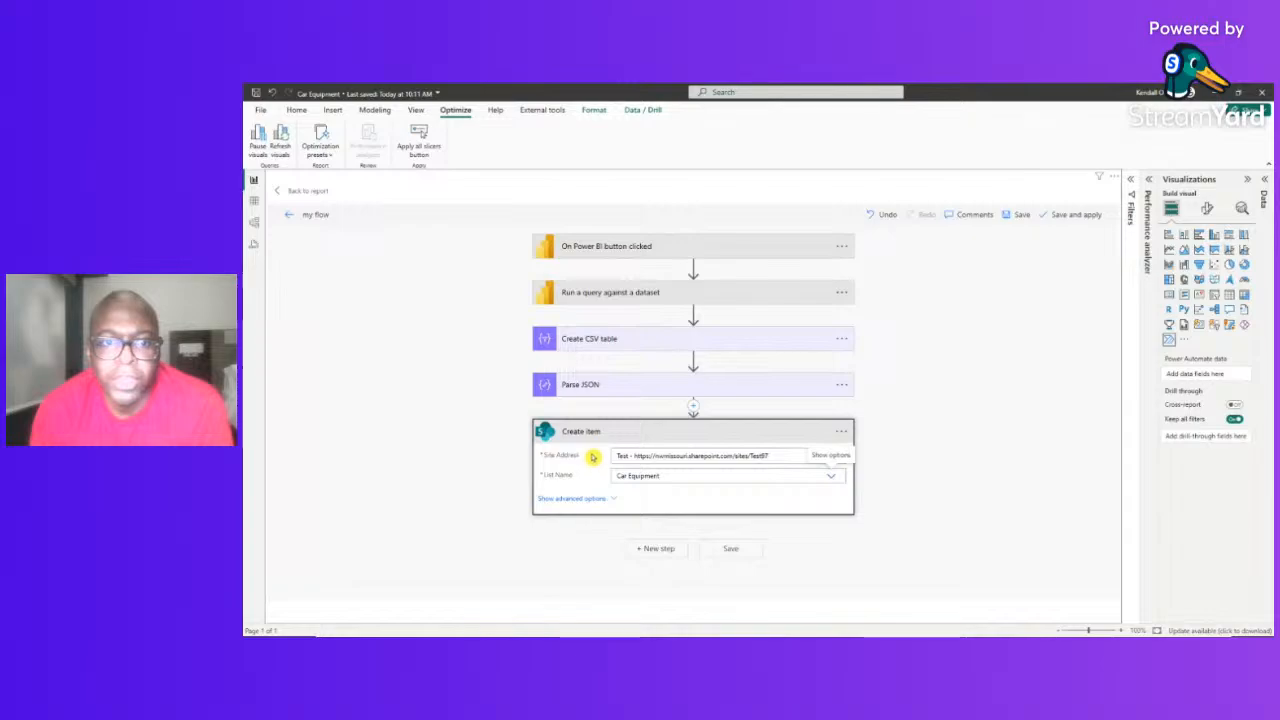
Show the Create item action's advanced options and map its PartNumber field to Equipment[PartNumber] from Parse JSON
{"action": "left_click", "coordinate": [571, 499]}
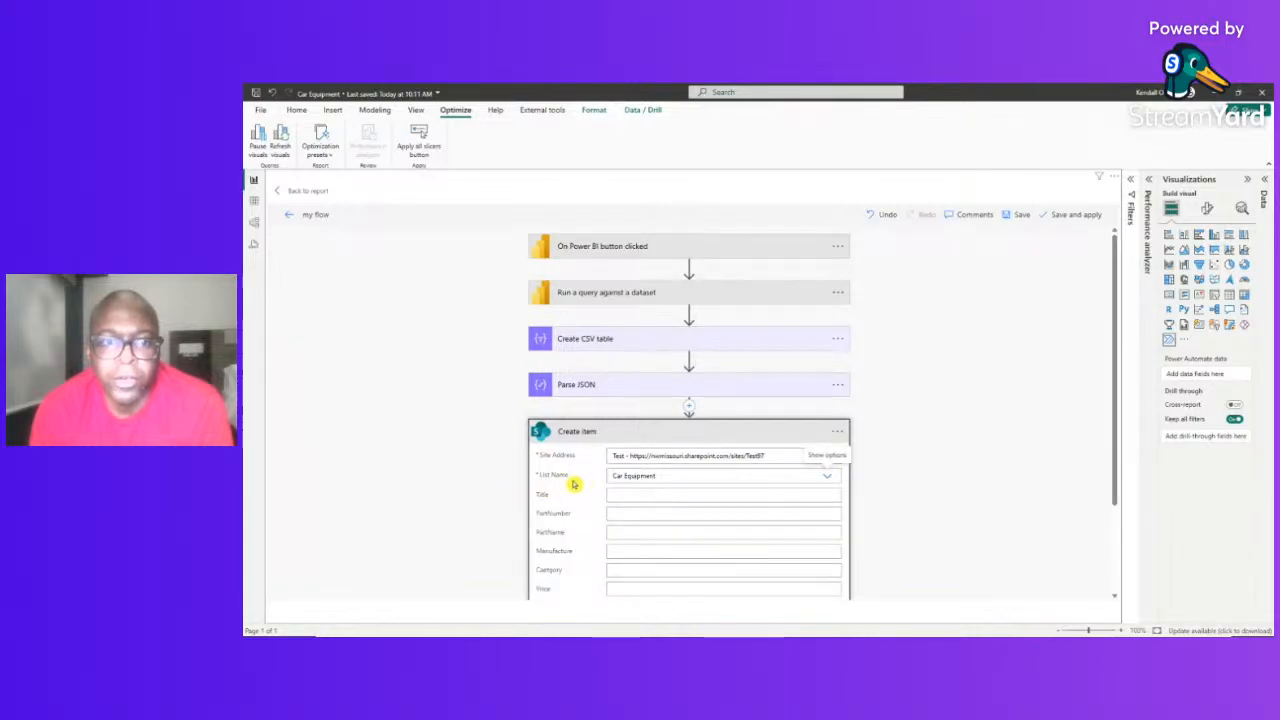
{"action": "scroll", "coordinate": [575, 480], "scroll_direction": "down", "scroll_amount": 1}
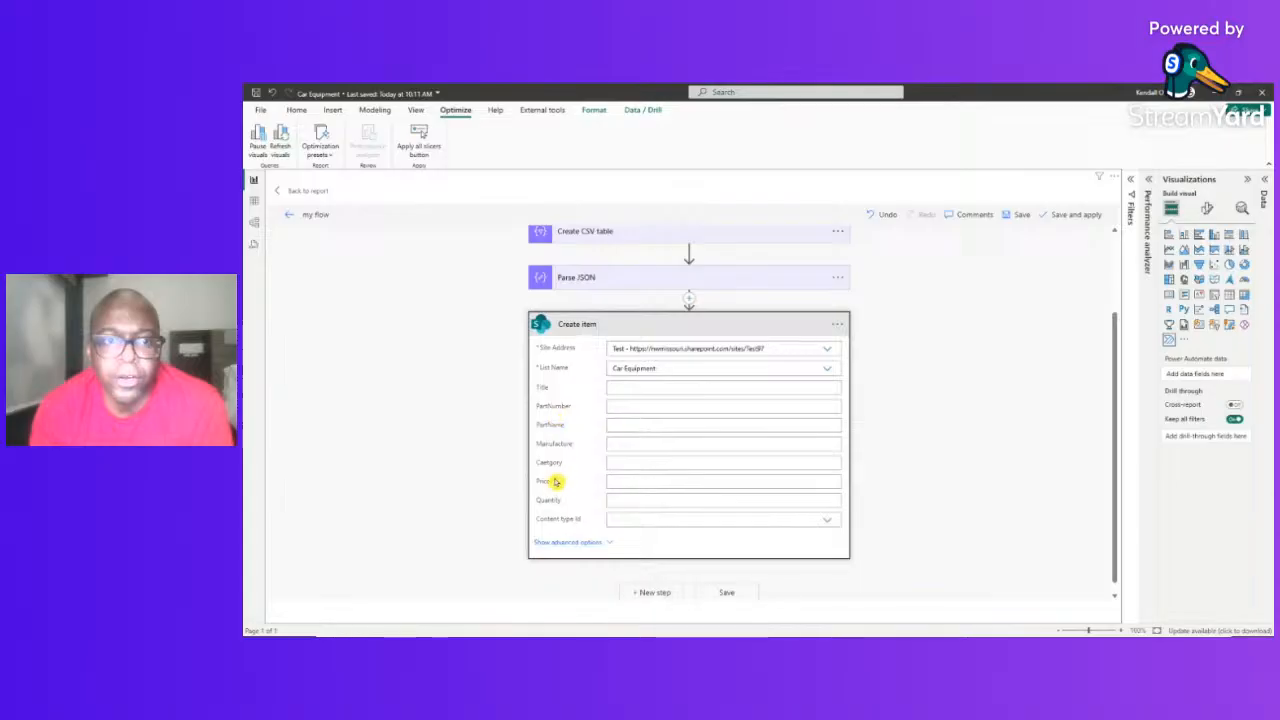
{"action": "left_click", "coordinate": [629, 407]}
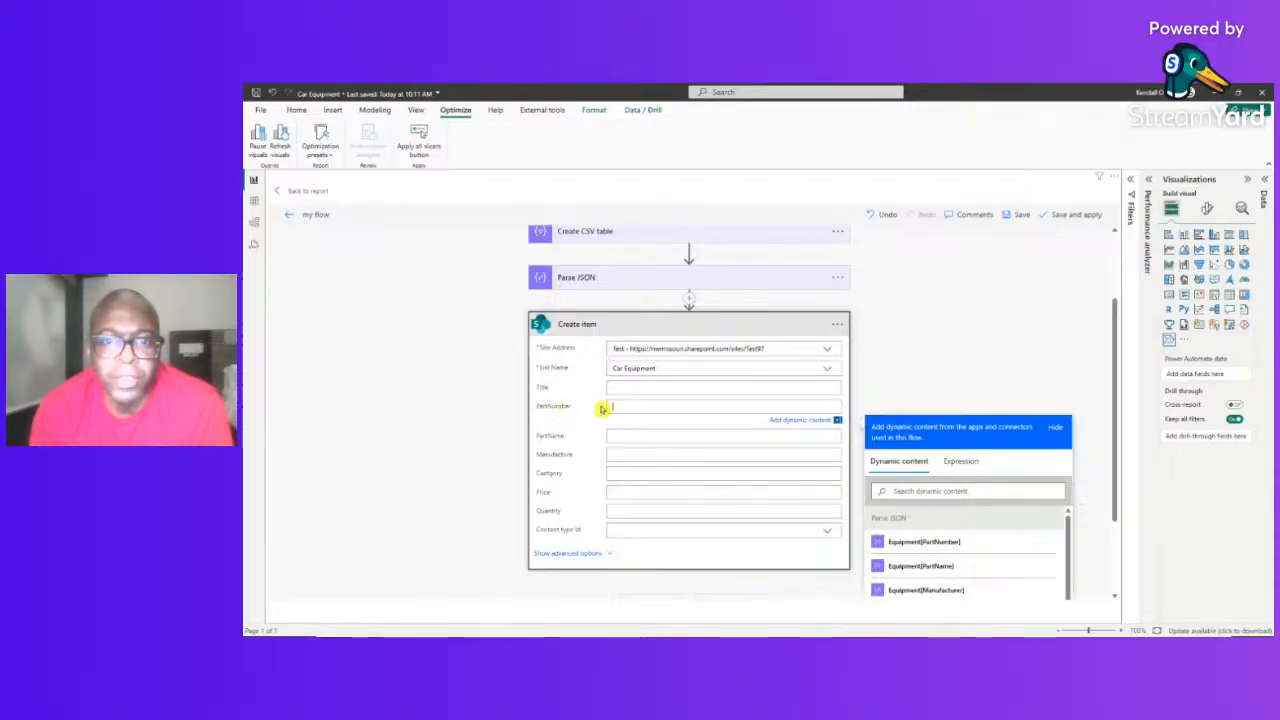
{"action": "left_click", "coordinate": [925, 542]}
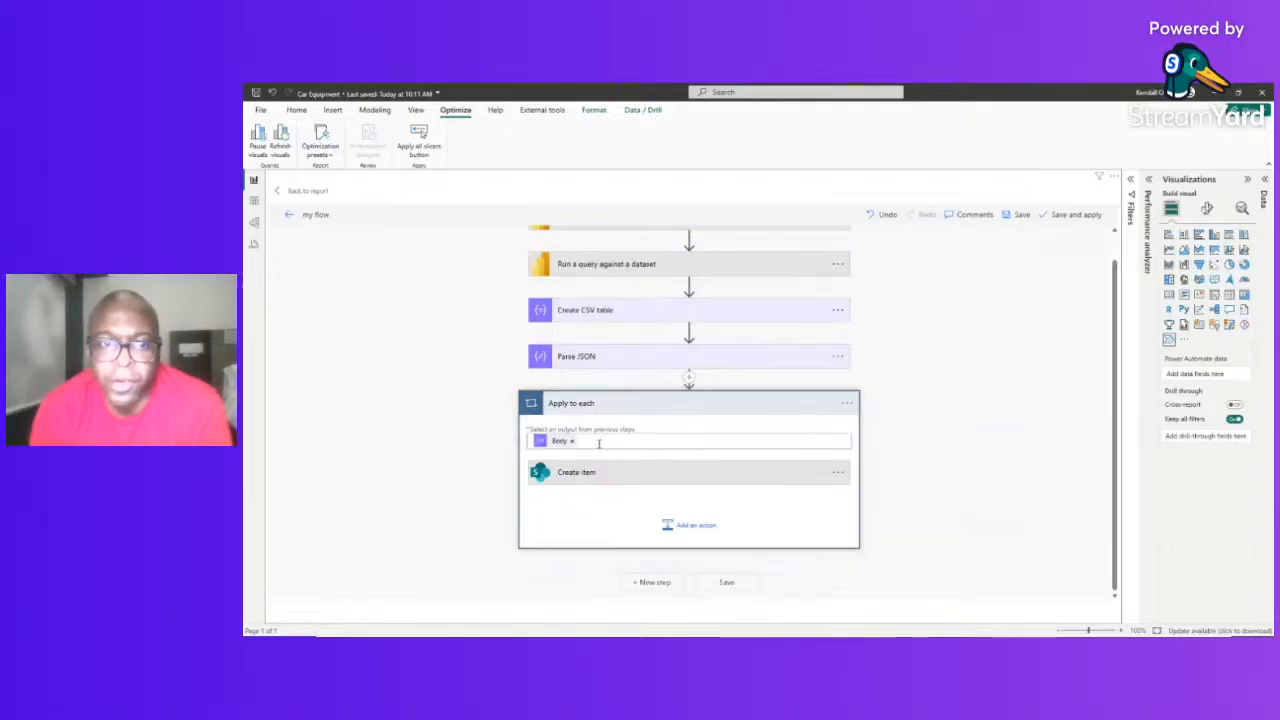
In Create item inside the Apply to each loop, map PartName to Equipment[PartName] and Manufacture to Equipment[Manufacturer]
{"action": "left_click", "coordinate": [598, 479]}
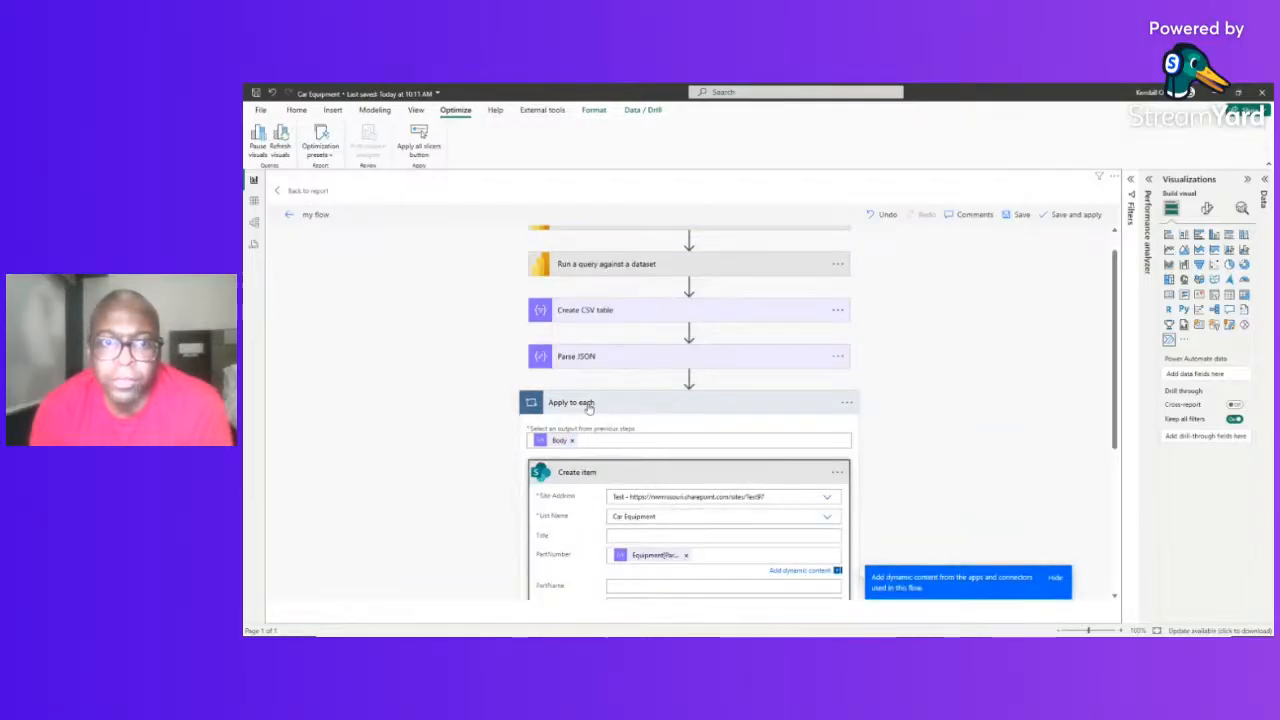
{"action": "scroll", "coordinate": [568, 404], "scroll_direction": "down", "scroll_amount": 3}
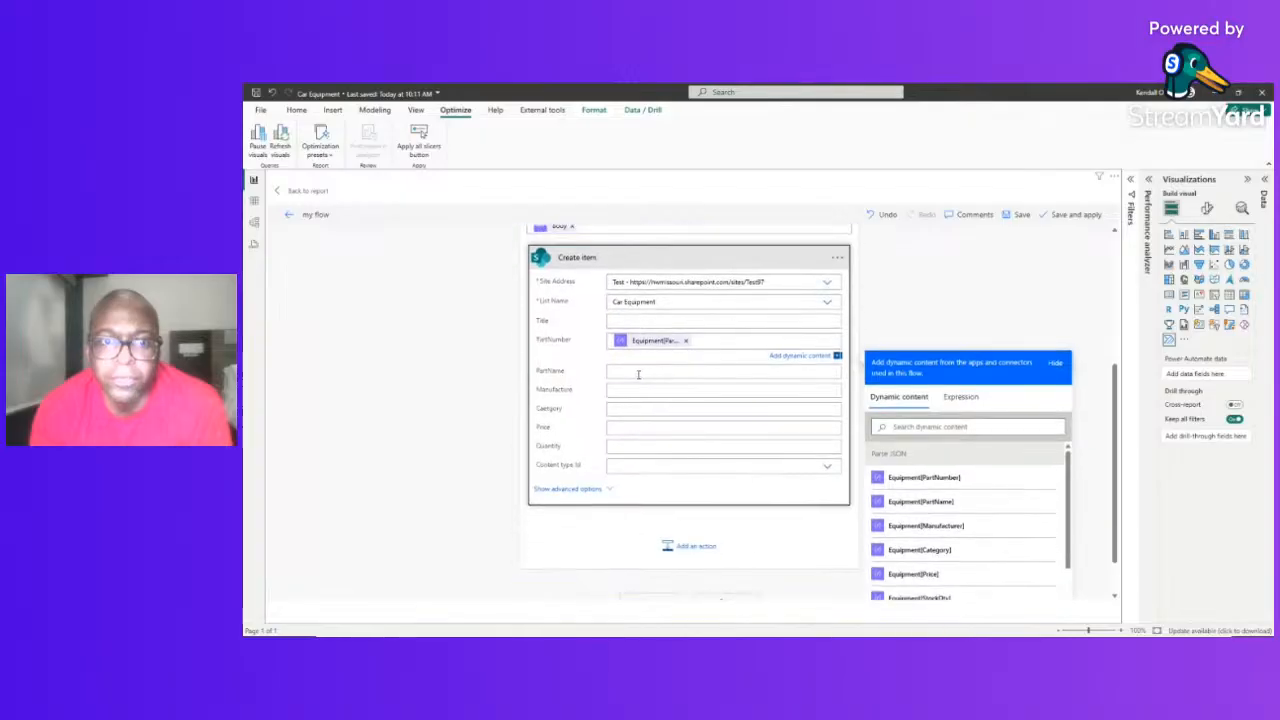
{"action": "left_click", "coordinate": [640, 377]}
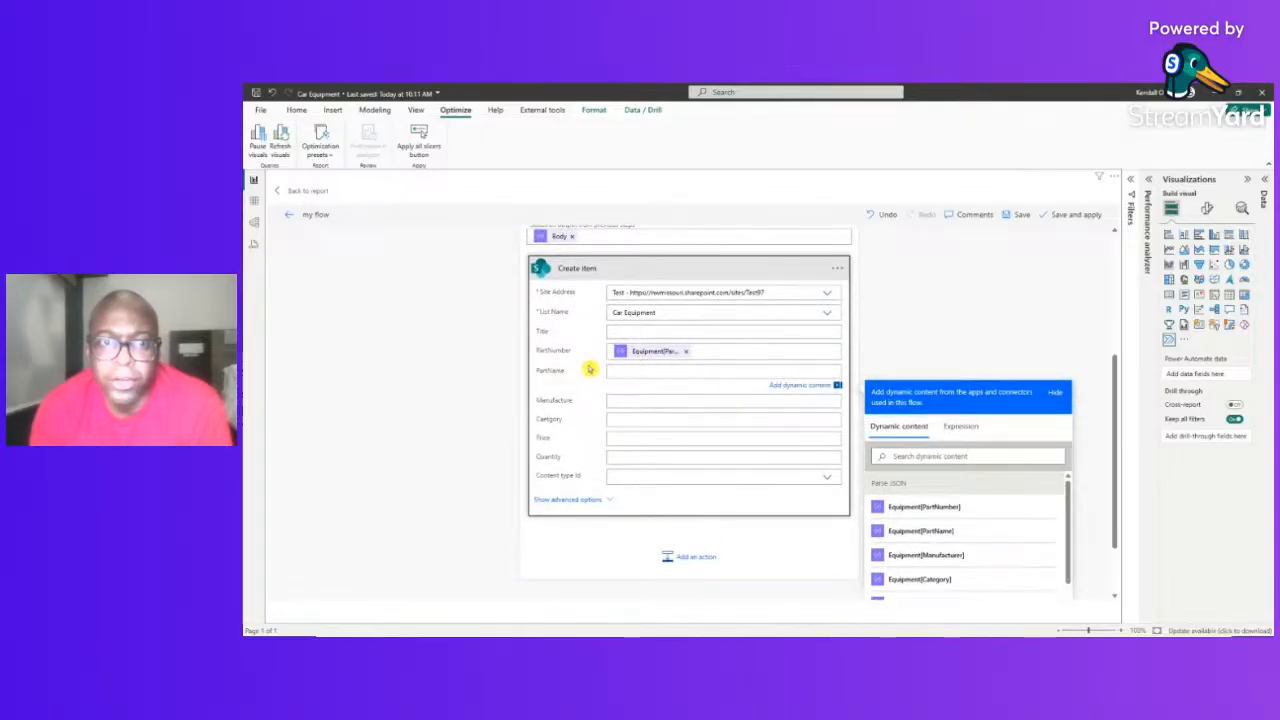
{"action": "left_click", "coordinate": [928, 531]}
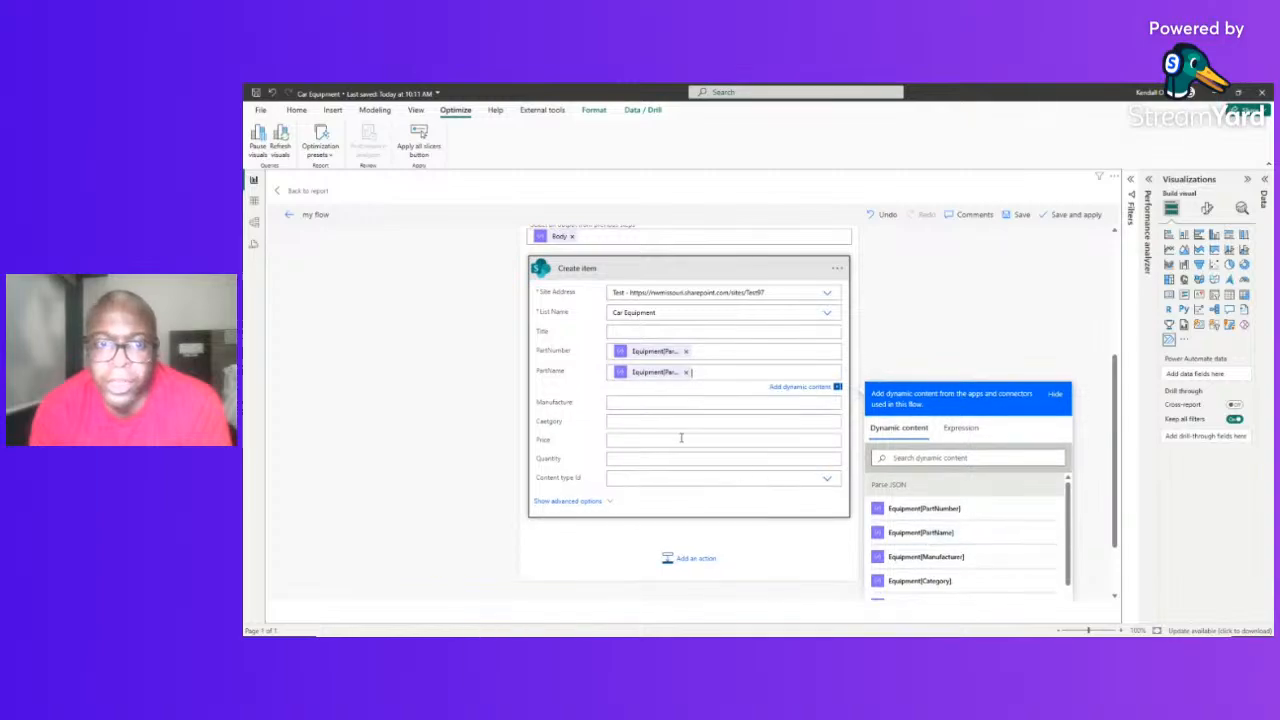
{"action": "left_click", "coordinate": [622, 403]}
{"action": "scroll", "coordinate": [908, 543], "scroll_direction": "down", "scroll_amount": 2}
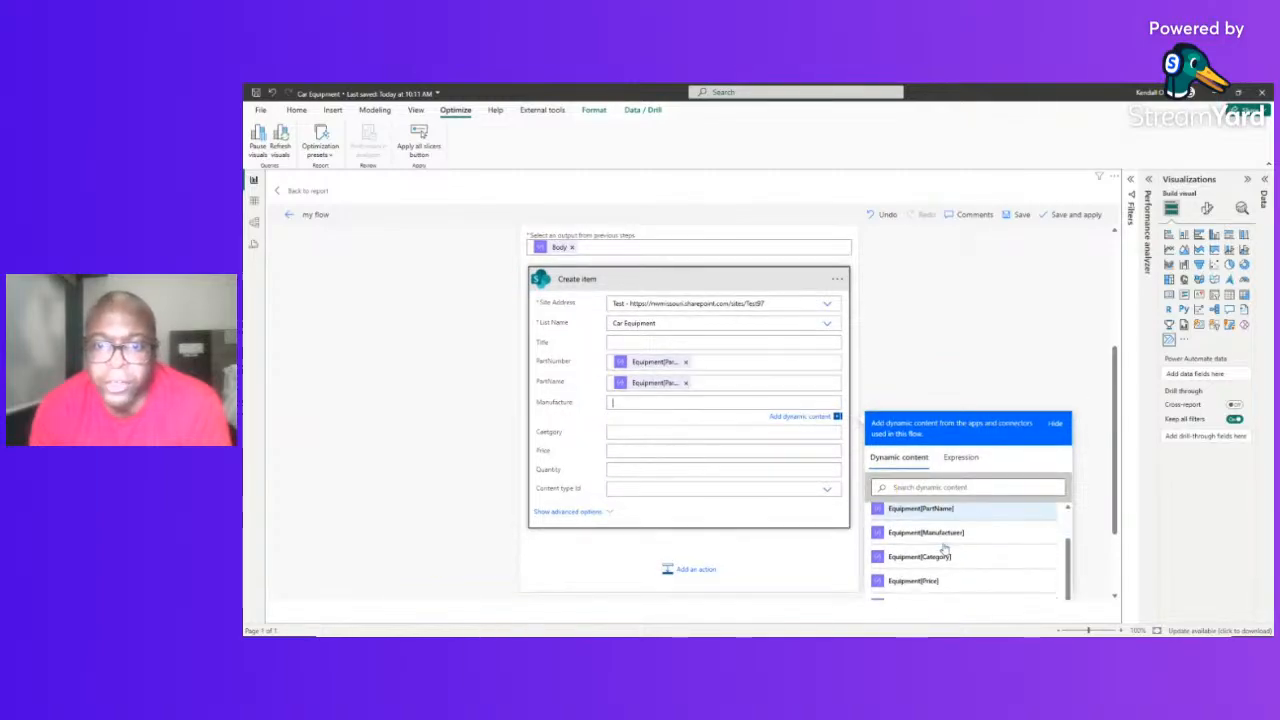
{"action": "left_click", "coordinate": [946, 536]}
Map the Create item action's Category field to Equipment[Category] and its Price field to Equipment[Price]
{"action": "left_click", "coordinate": [650, 440]}
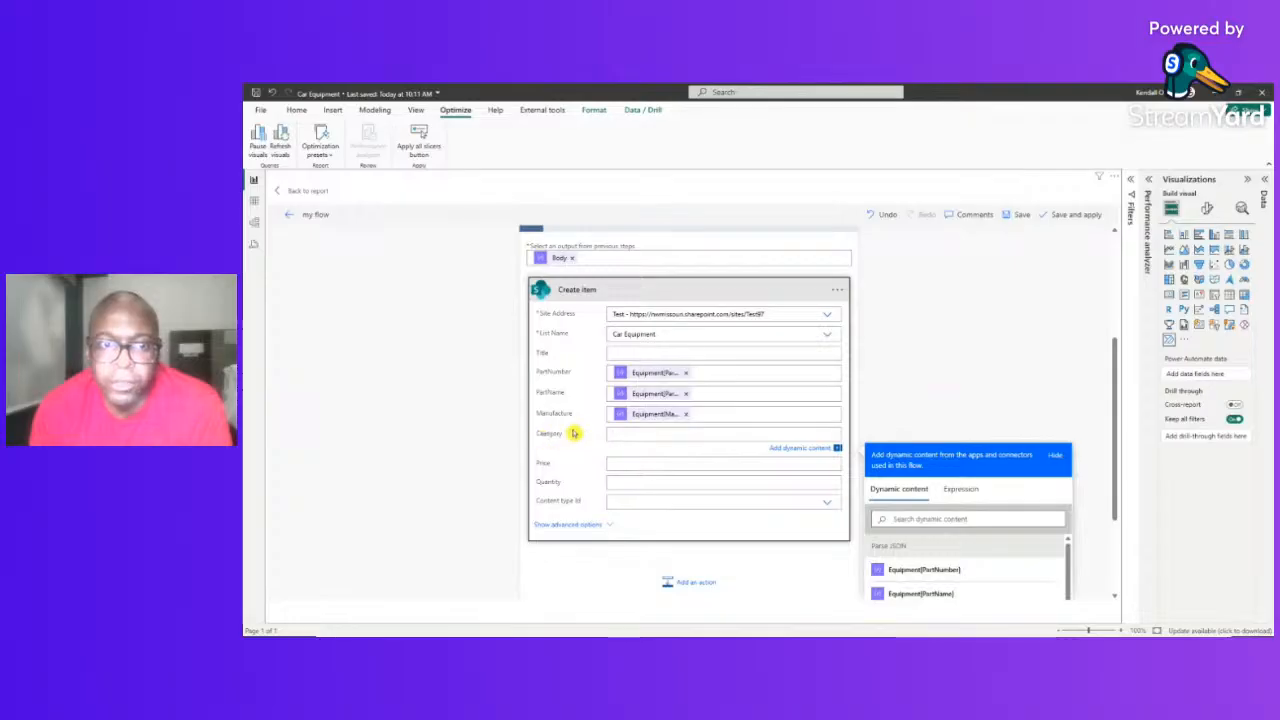
{"action": "scroll", "coordinate": [925, 547], "scroll_direction": "down", "scroll_amount": 3}
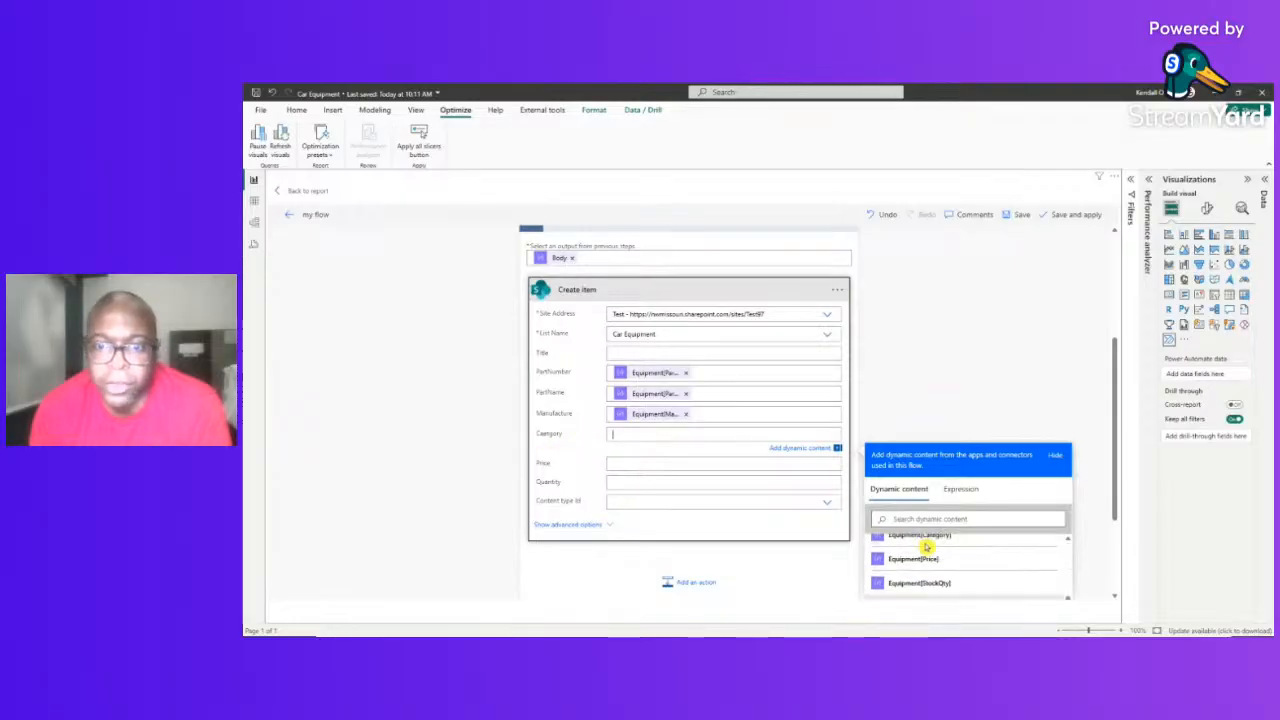
{"action": "scroll", "coordinate": [929, 563], "scroll_direction": "up", "scroll_amount": 2}
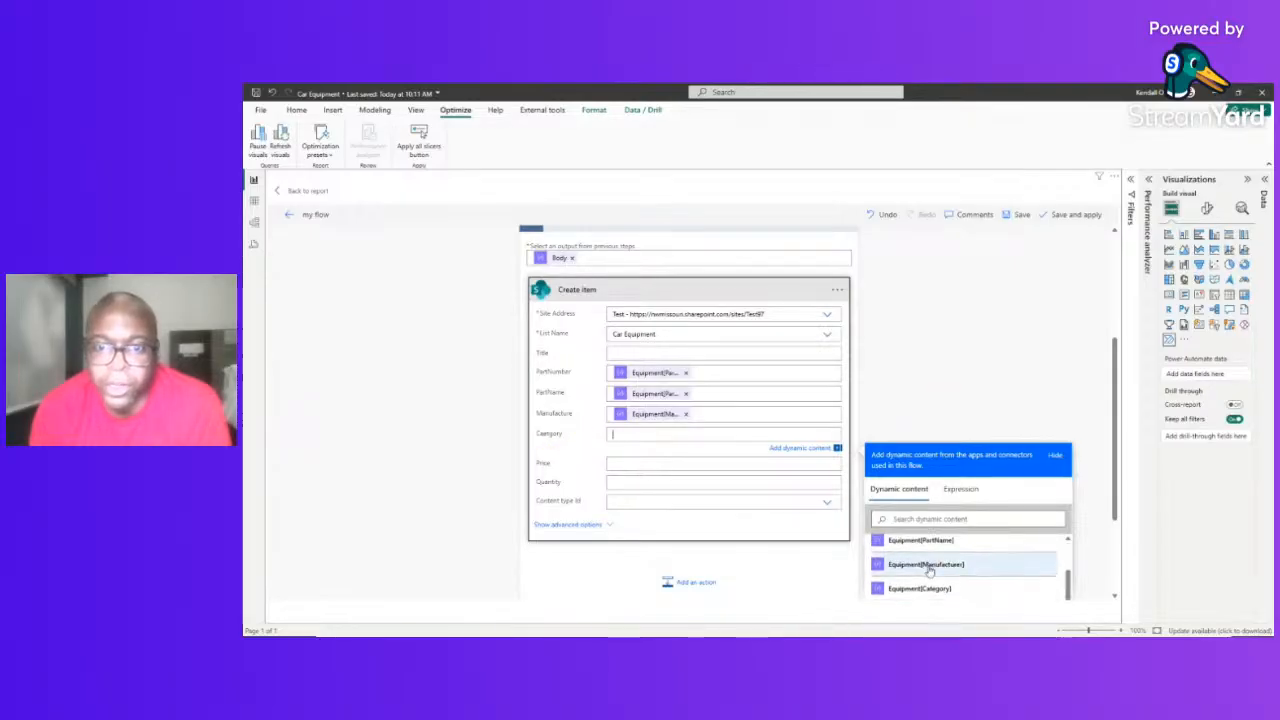
{"action": "left_click", "coordinate": [920, 588]}
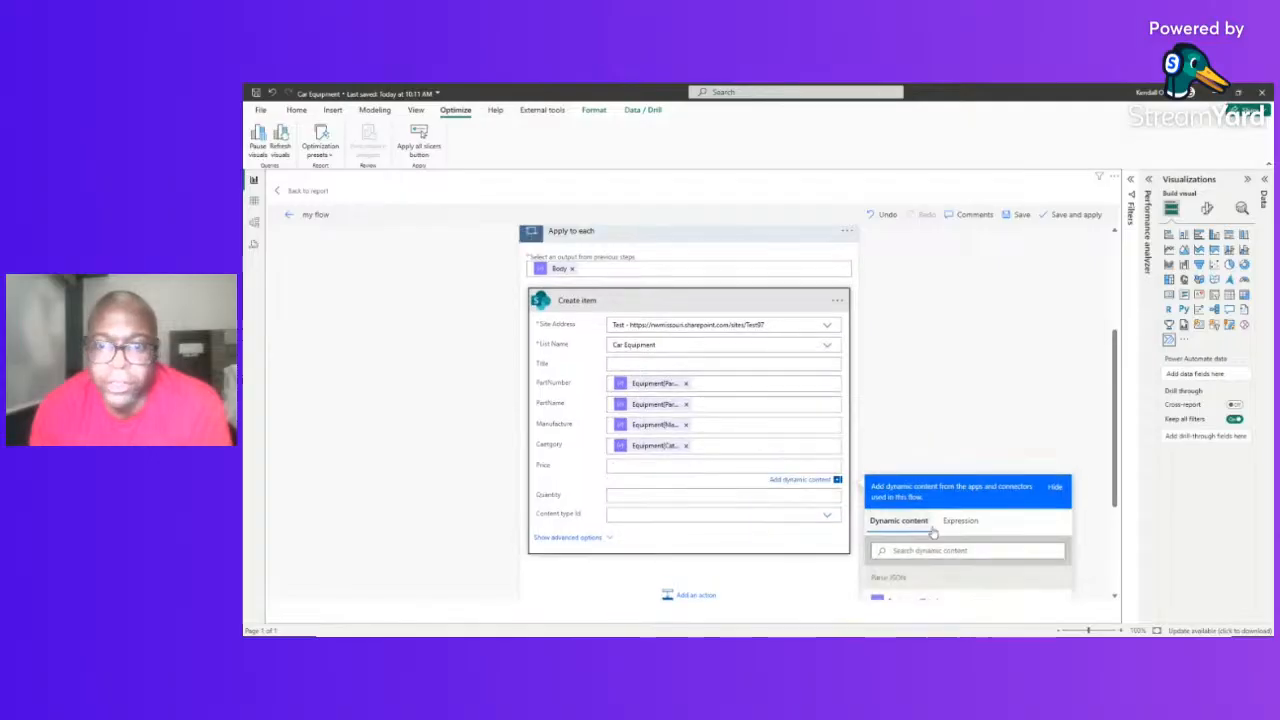
{"action": "scroll", "coordinate": [940, 525], "scroll_direction": "down", "scroll_amount": 3}
{"action": "left_click", "coordinate": [935, 446]}
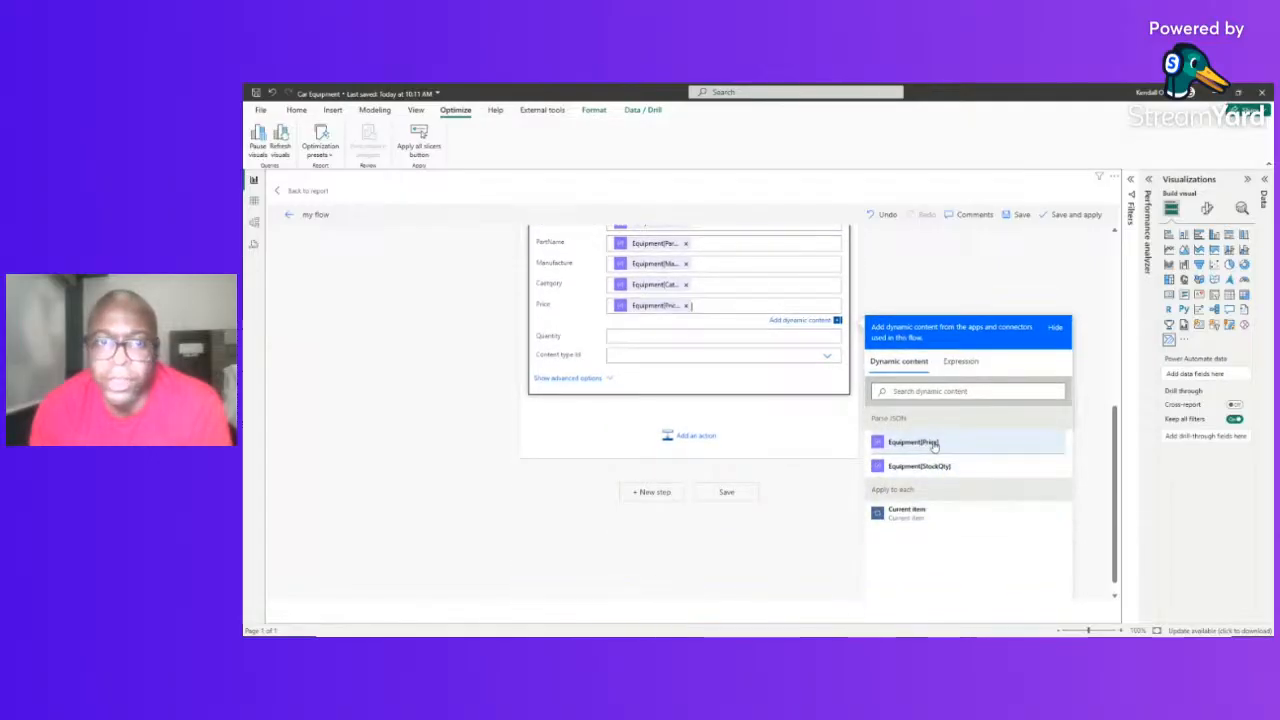
Map the Create item action's Quantity field to Equipment[StockQty] and review the field mappings
{"action": "left_click", "coordinate": [629, 334]}
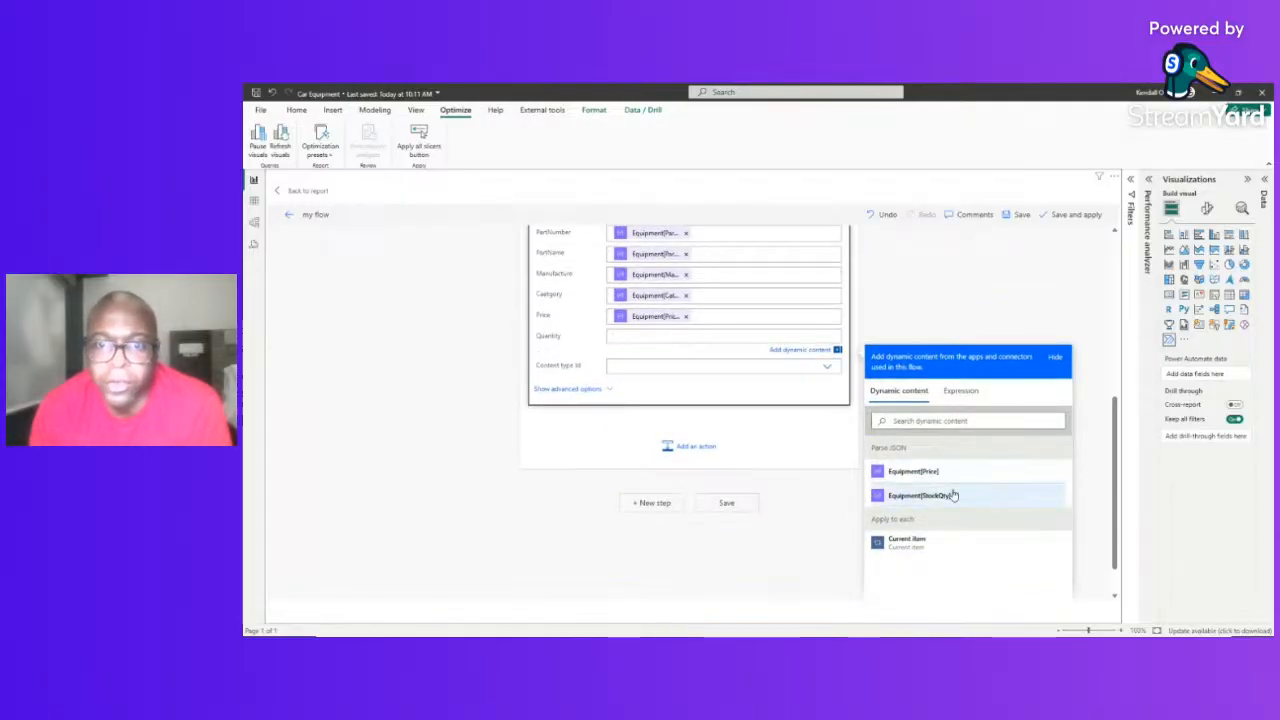
{"action": "left_click", "coordinate": [950, 498]}
{"action": "scroll", "coordinate": [728, 391], "scroll_direction": "up", "scroll_amount": 3}
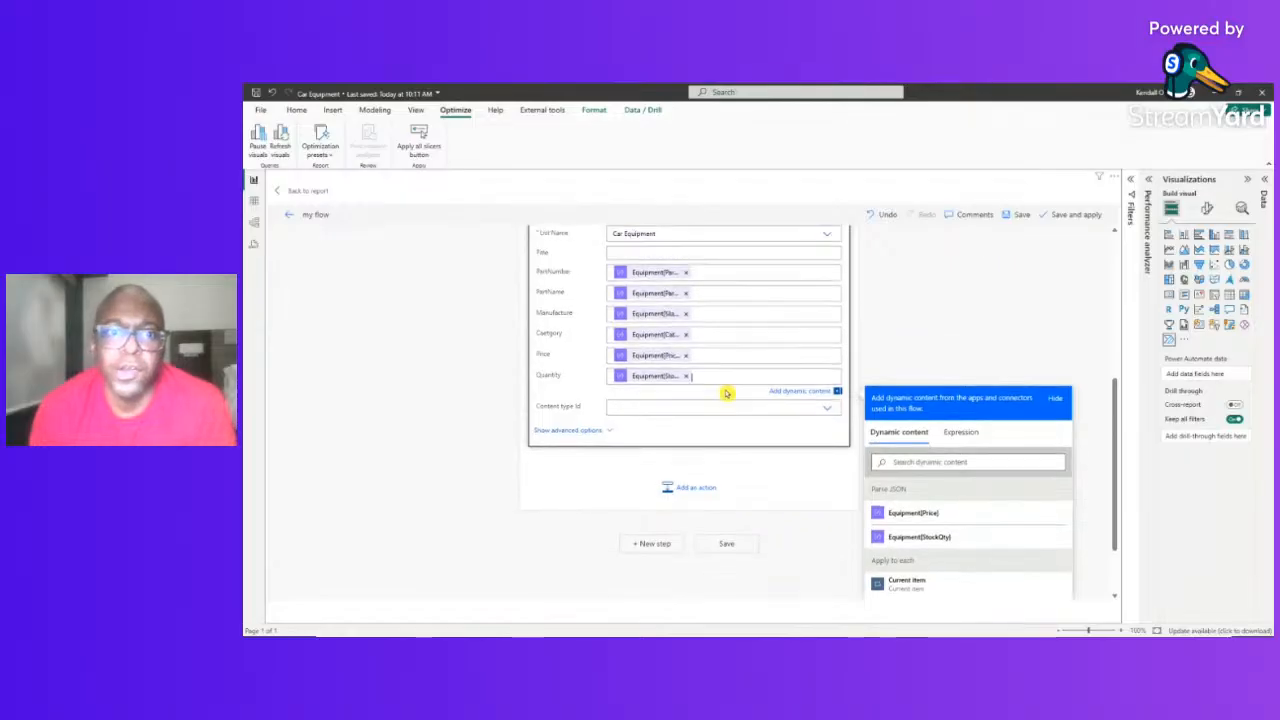
{"action": "scroll", "coordinate": [730, 400], "scroll_direction": "down", "scroll_amount": 1}
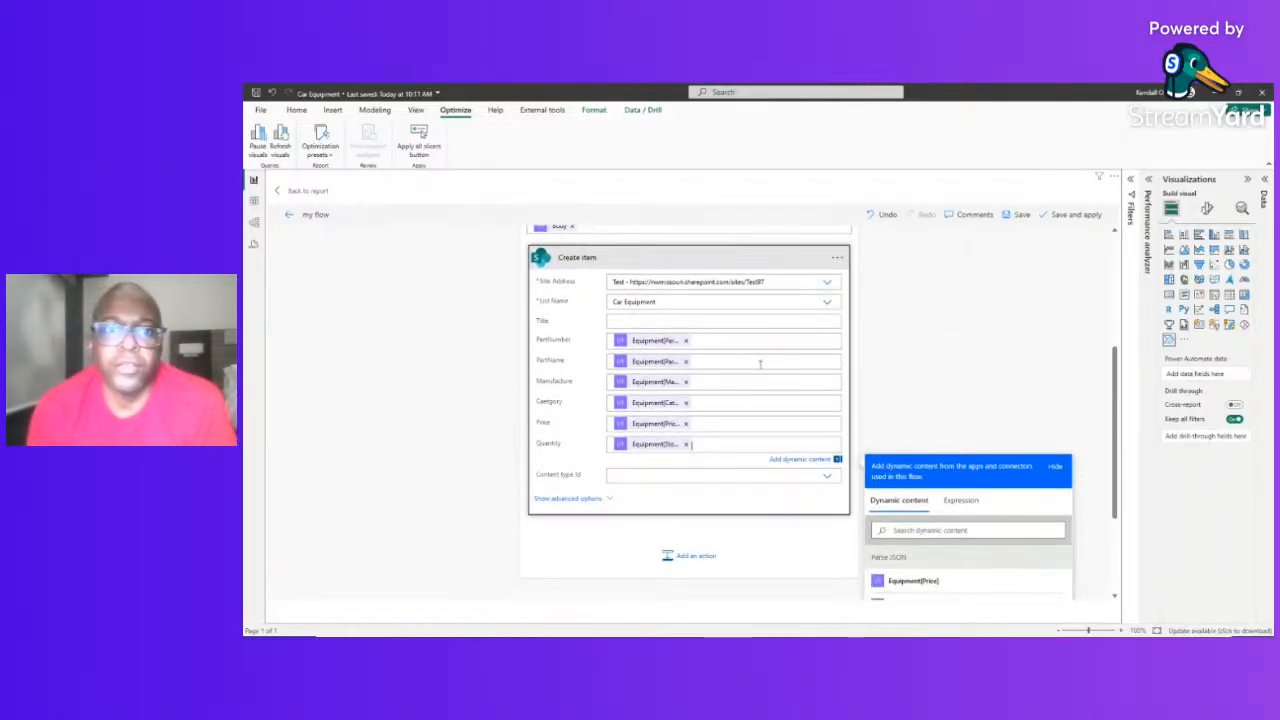
{"action": "scroll", "coordinate": [764, 363], "scroll_direction": "up", "scroll_amount": 1}
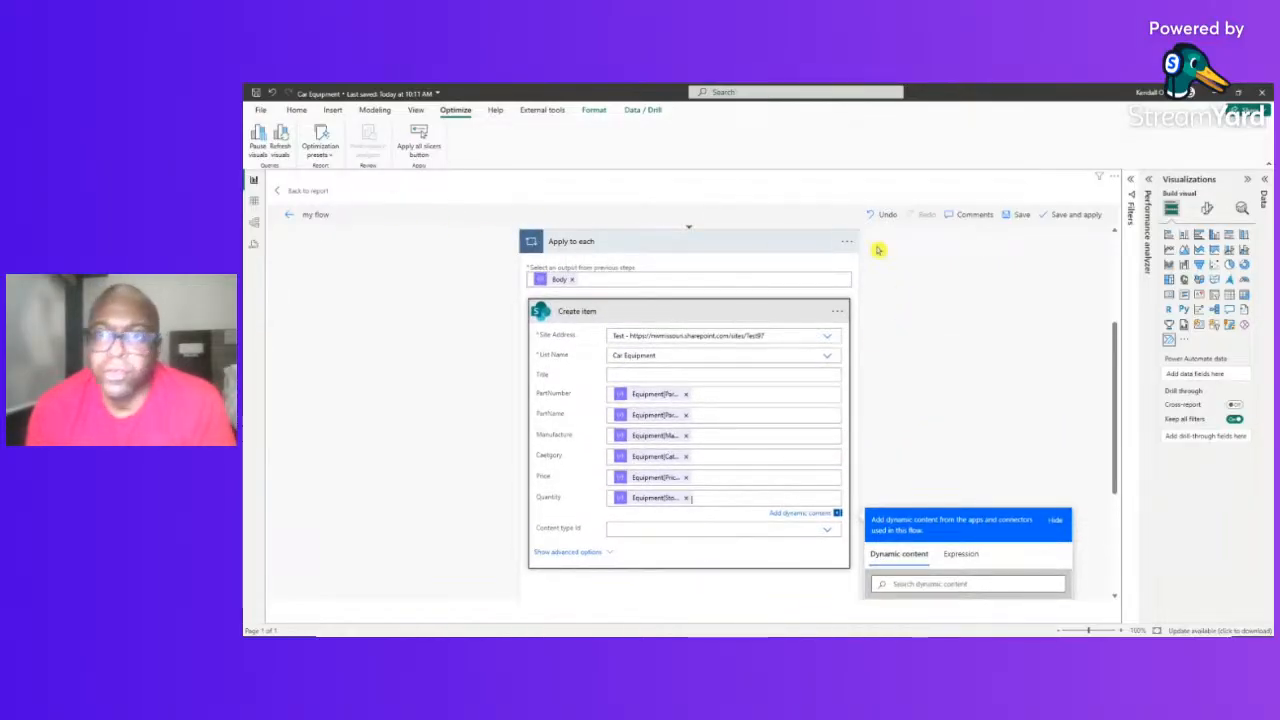
Save the flow, apply it to the report button, and return to the report page
{"action": "left_click", "coordinate": [1066, 219]}
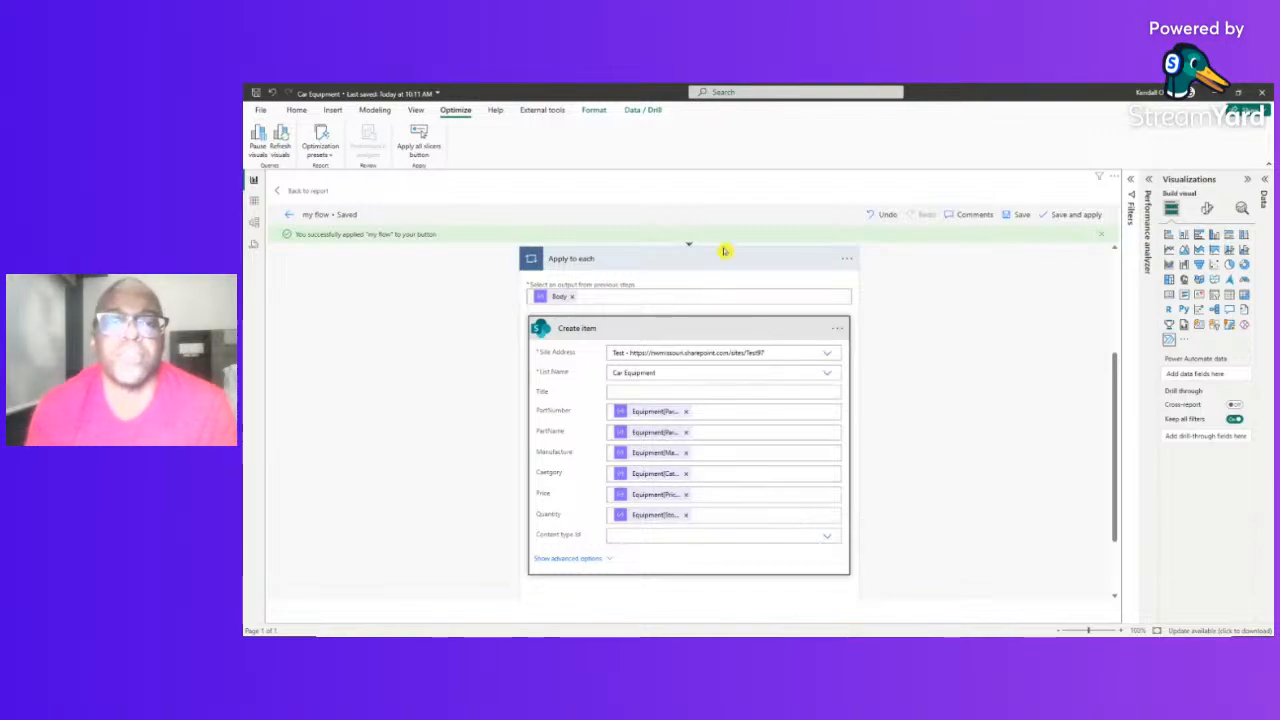
{"action": "left_click", "coordinate": [288, 217]}
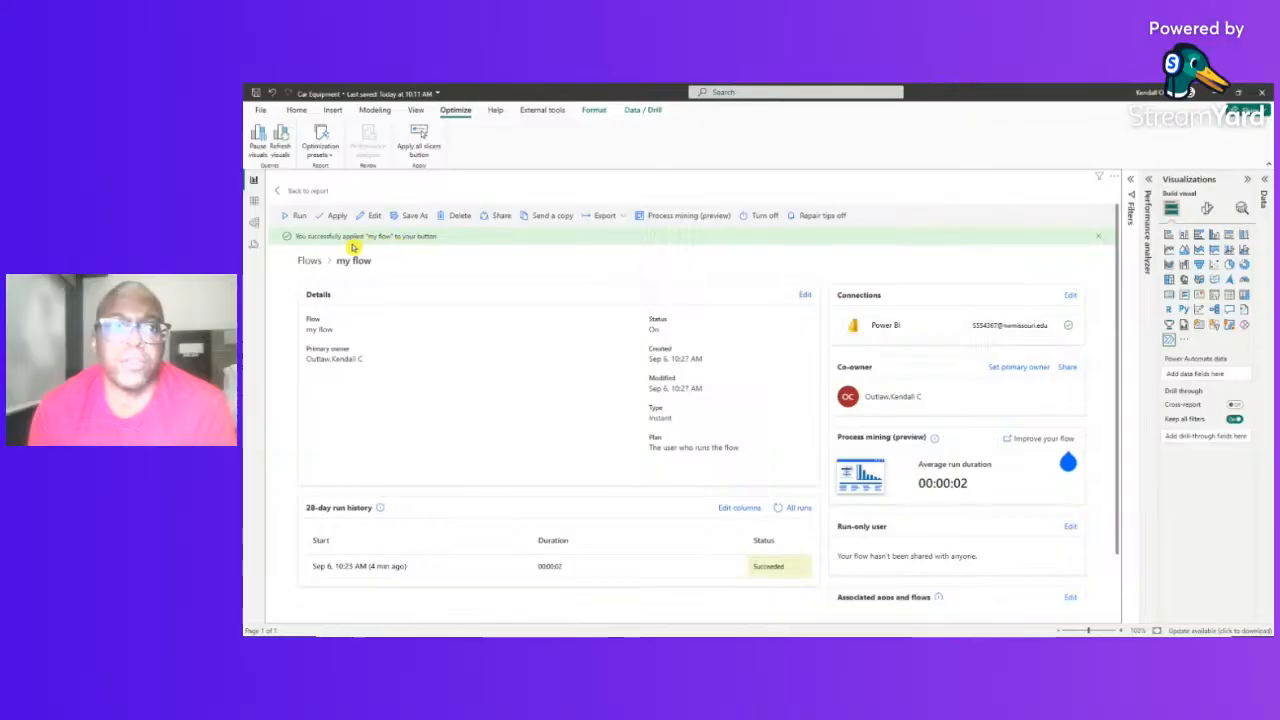
{"action": "left_click", "coordinate": [300, 190]}
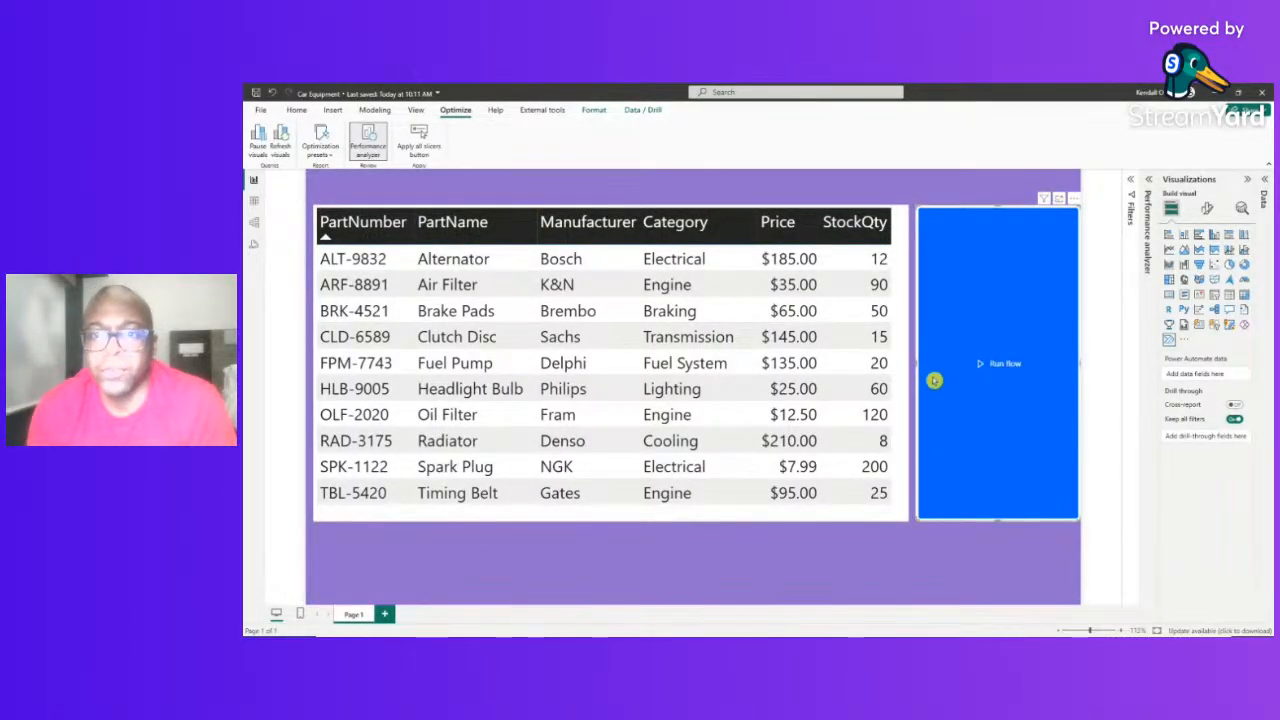
Shrink the Run flow button to a short bar level with the table's header row, and run the flow
{"action": "left_click_drag", "start_coordinate": [940, 458], "coordinate": [961, 219]}
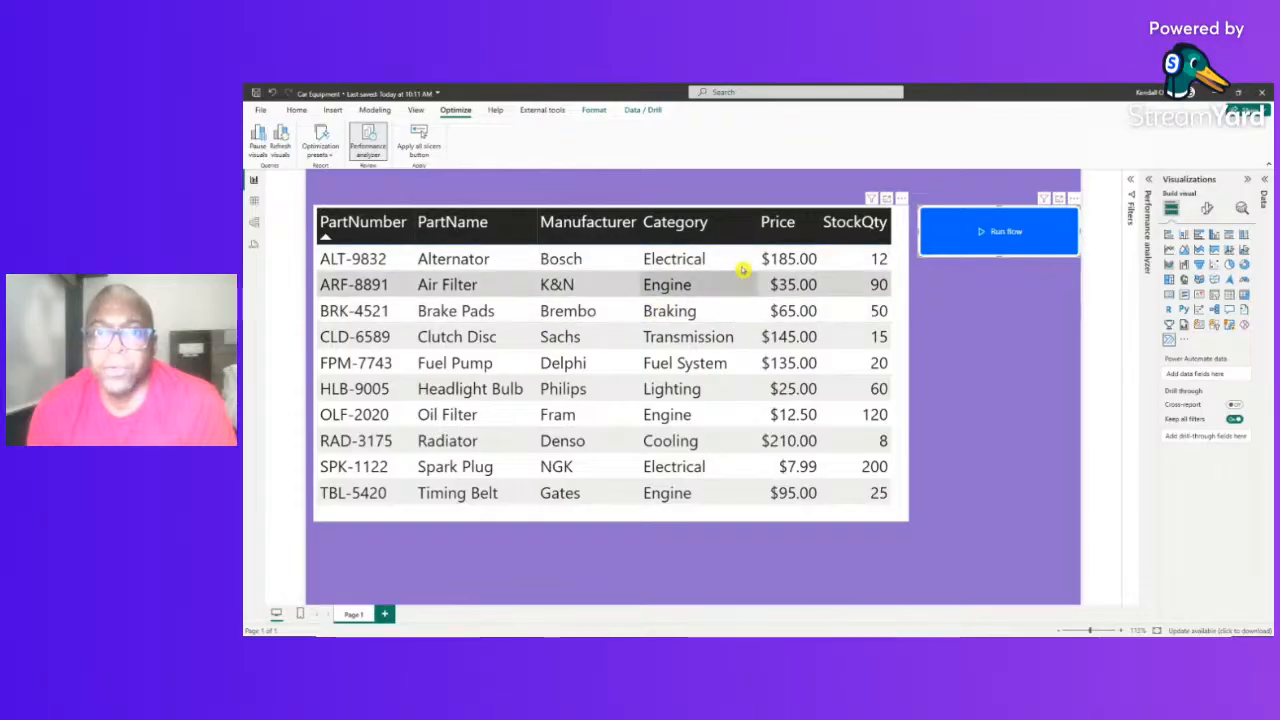
{"action": "left_click", "coordinate": [988, 320]}
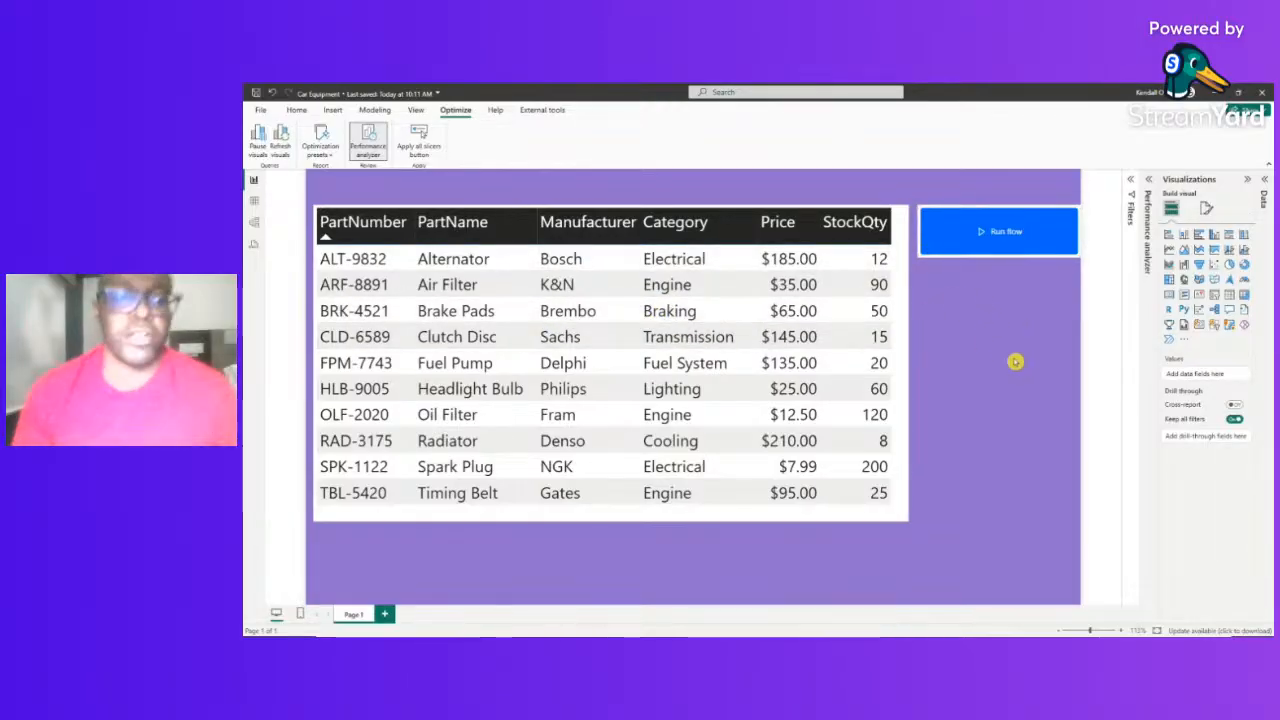
{"action": "left_click", "coordinate": [957, 232]}
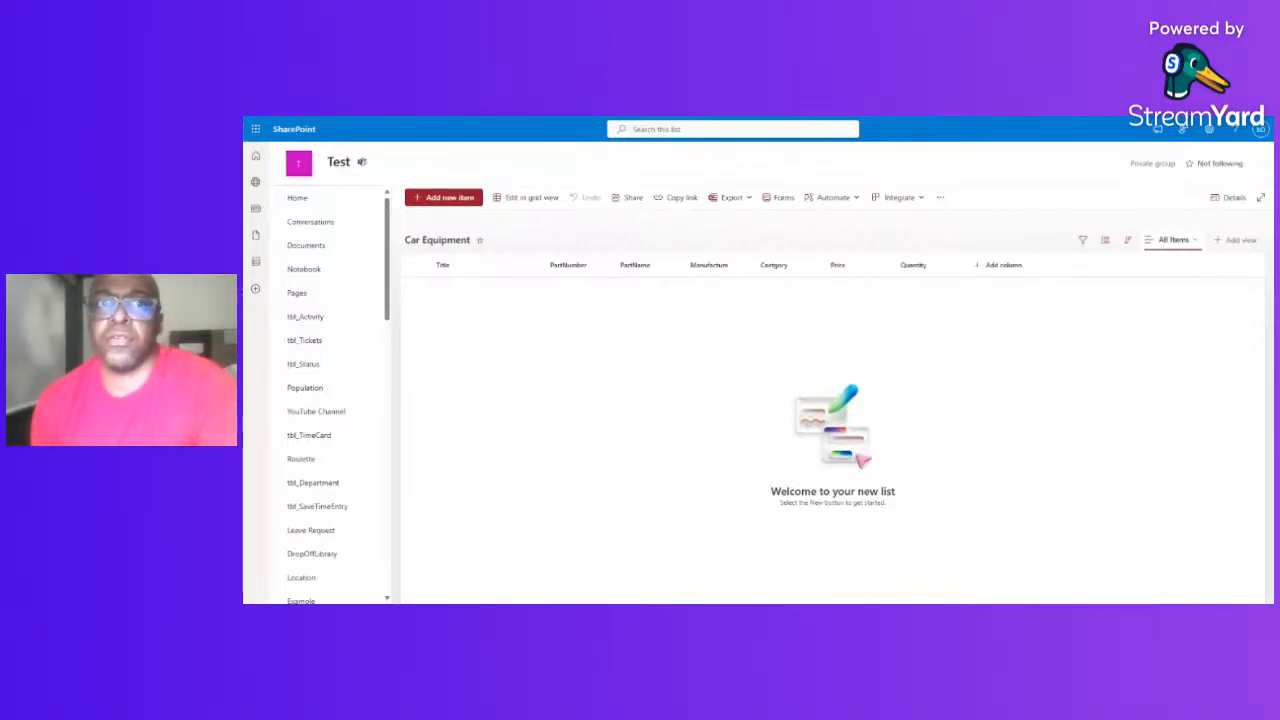
Switch to the Car Equipment list in SharePoint and refresh it repeatedly to check for the new items
{"action": "key", "text": "F5"}
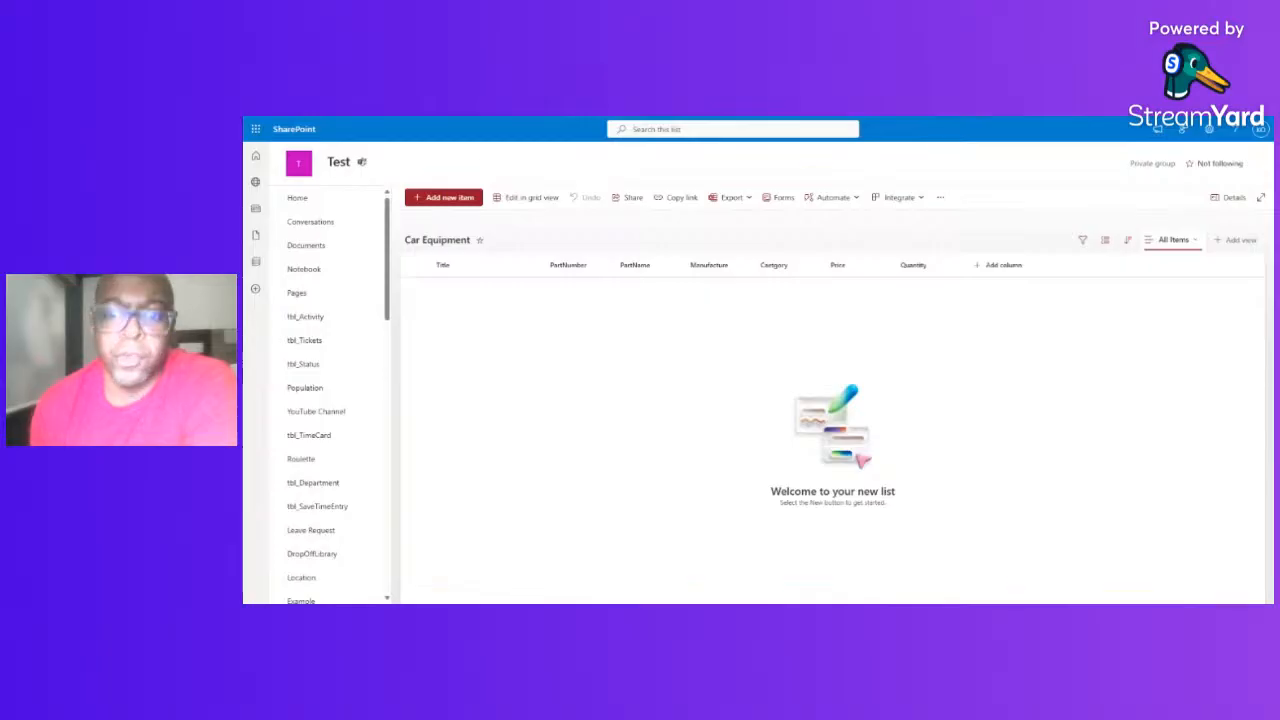
{"action": "key", "text": "F5"}
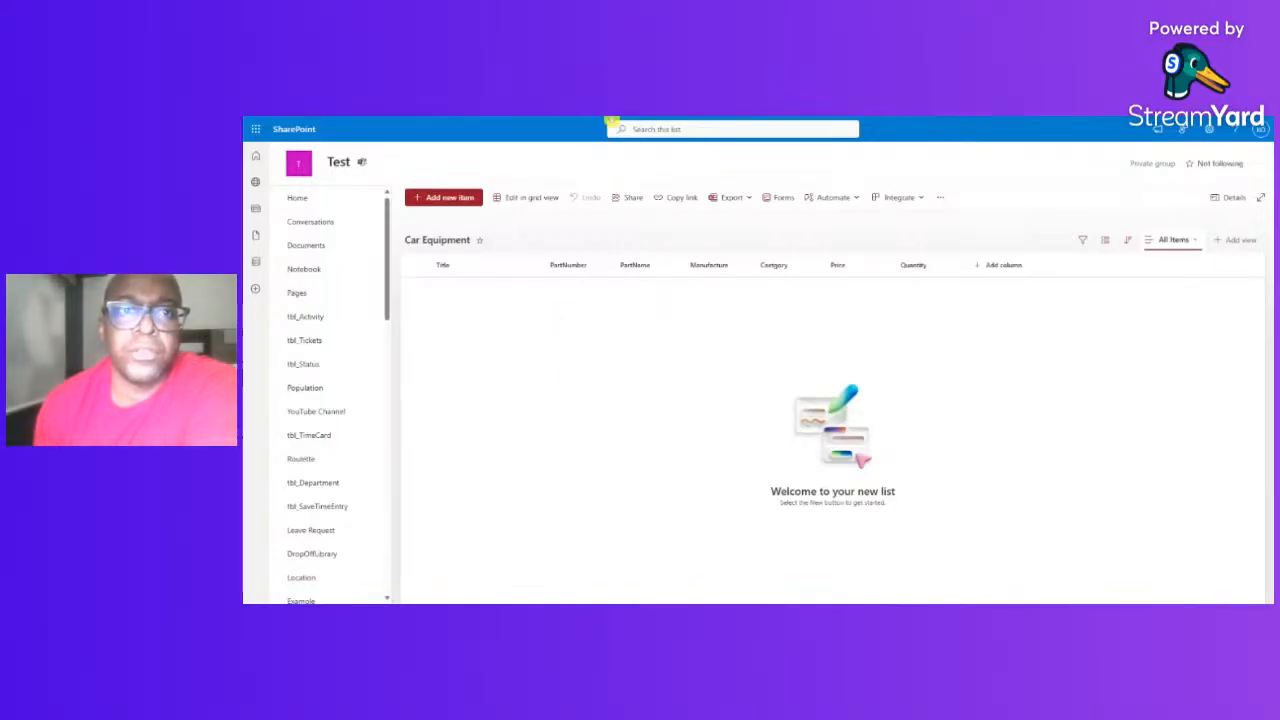
{"action": "key", "text": "F5"}
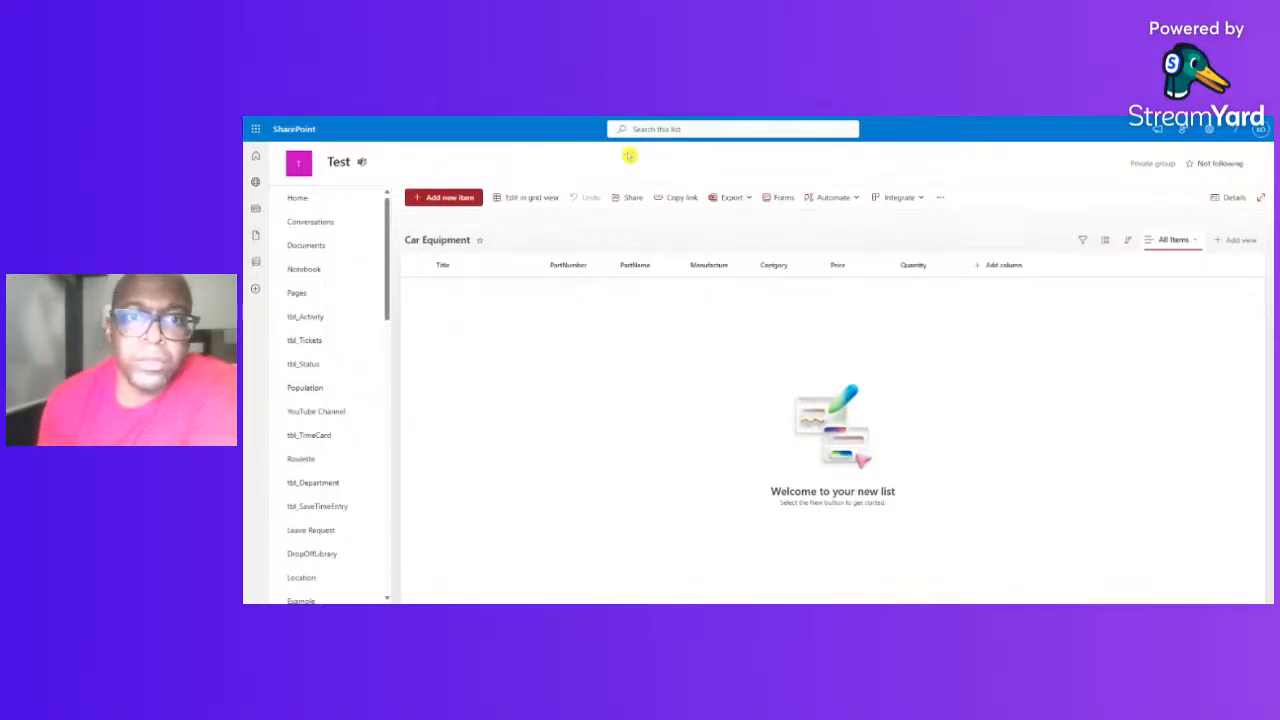
{"action": "key", "text": "F5"}
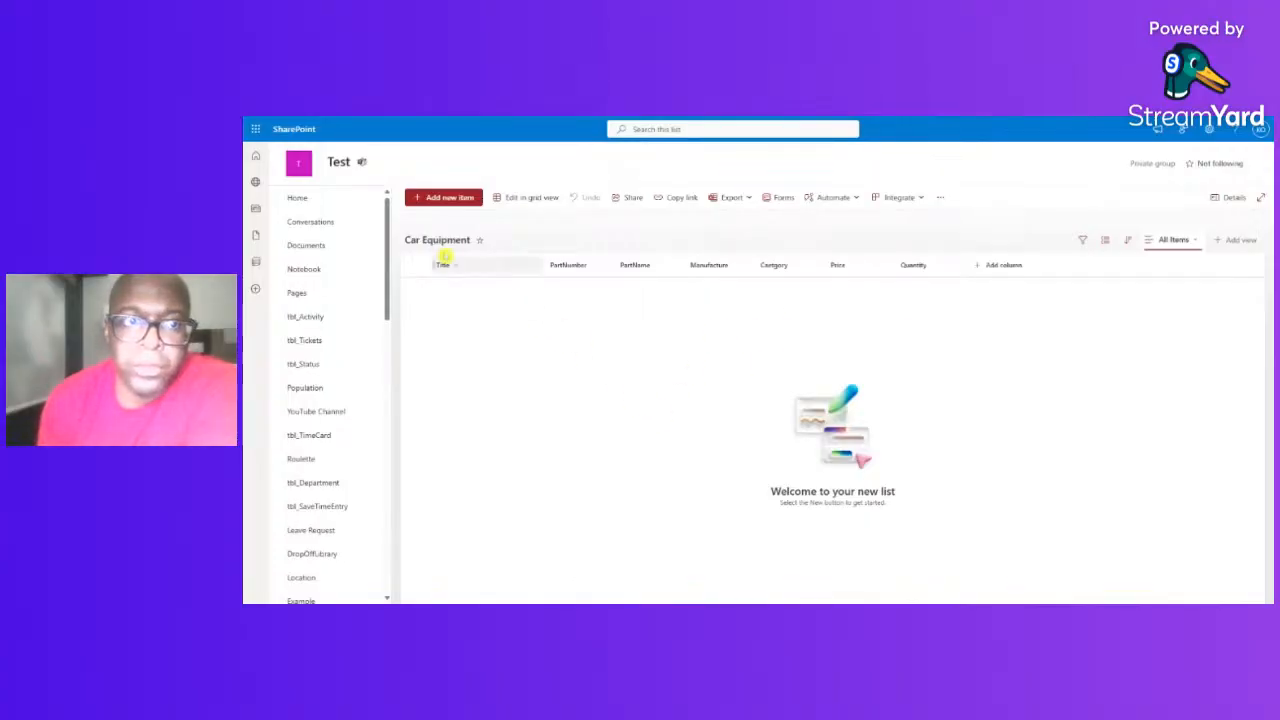
Visit the tbl_Tickets list and reopen the Car Equipment list to reload its items
{"action": "left_click", "coordinate": [322, 341]}
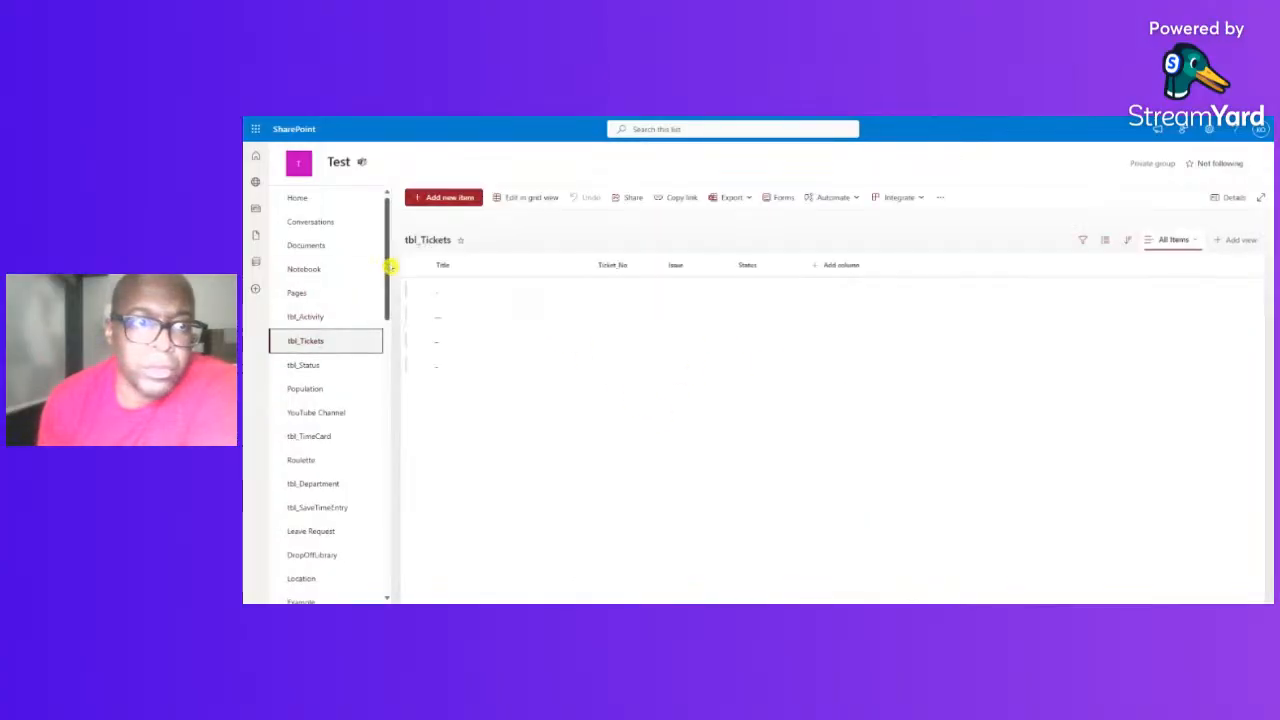
{"action": "left_click_drag", "start_coordinate": [391, 267], "coordinate": [374, 529]}
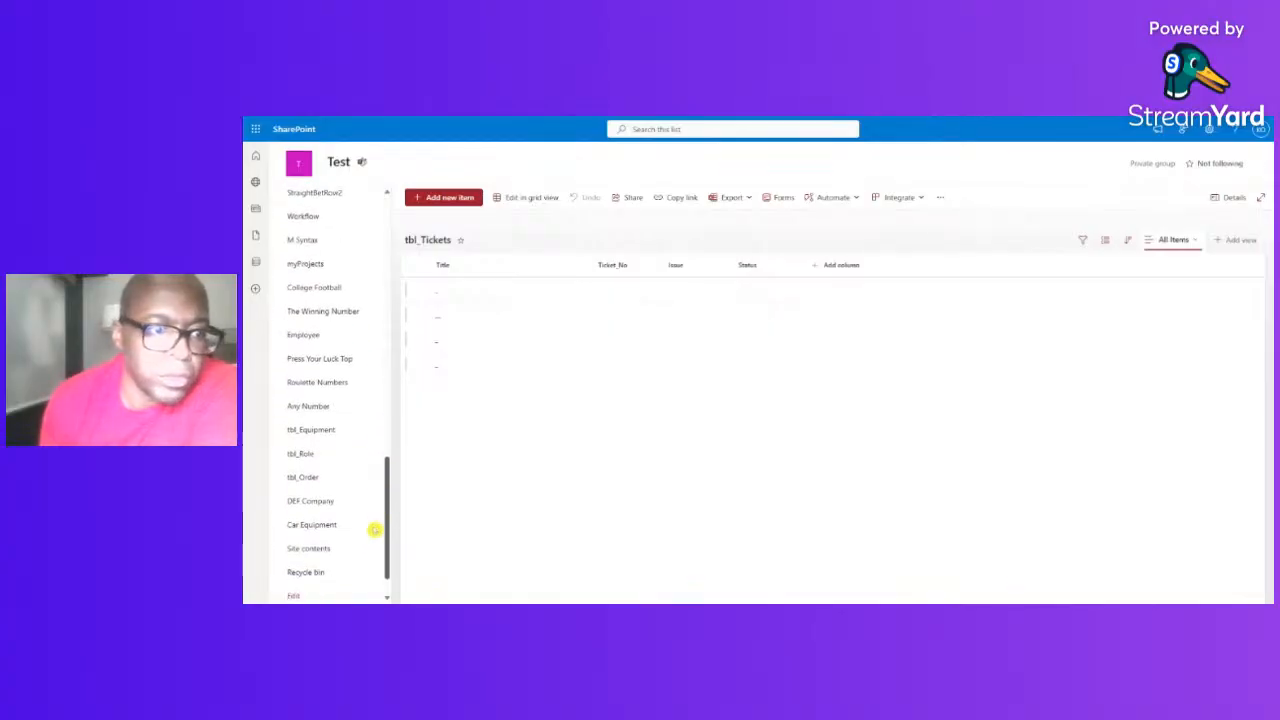
{"action": "left_click", "coordinate": [328, 526]}
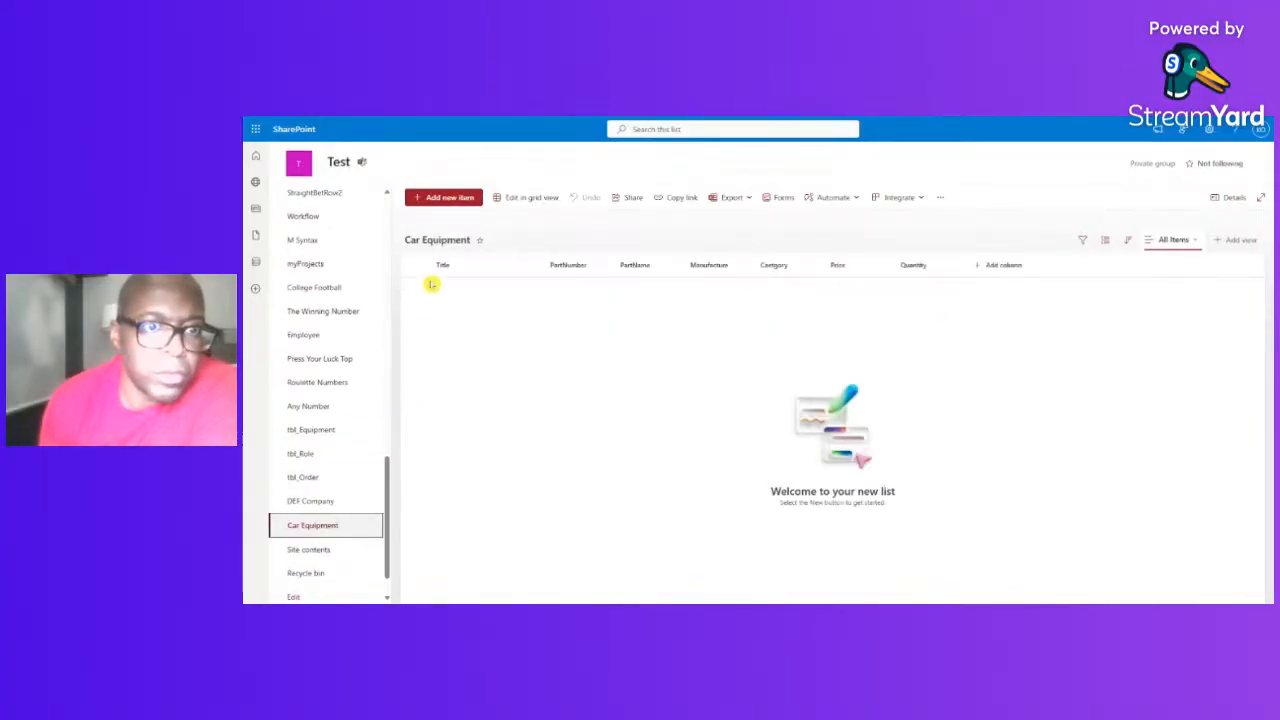
Browse The Winning Number, College Football and the site contents, and reopen the Car Equipment list to recheck its items
{"action": "left_click", "coordinate": [334, 312]}
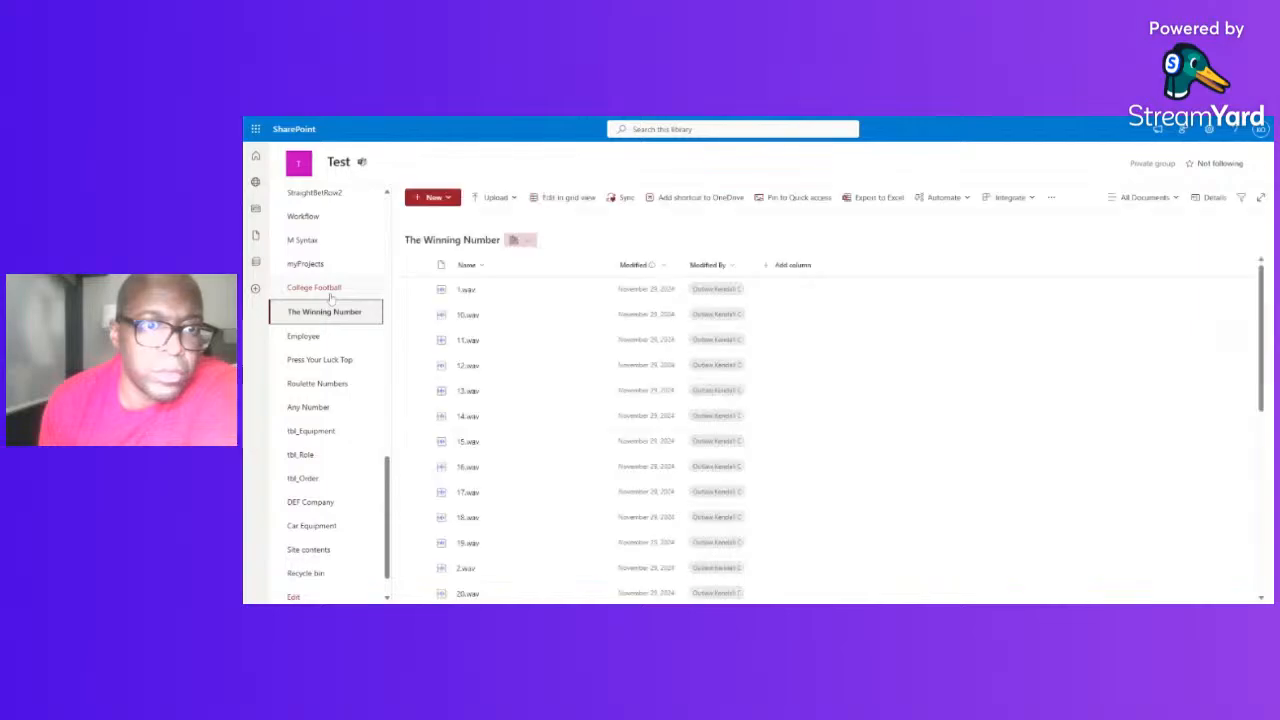
{"action": "left_click", "coordinate": [330, 289]}
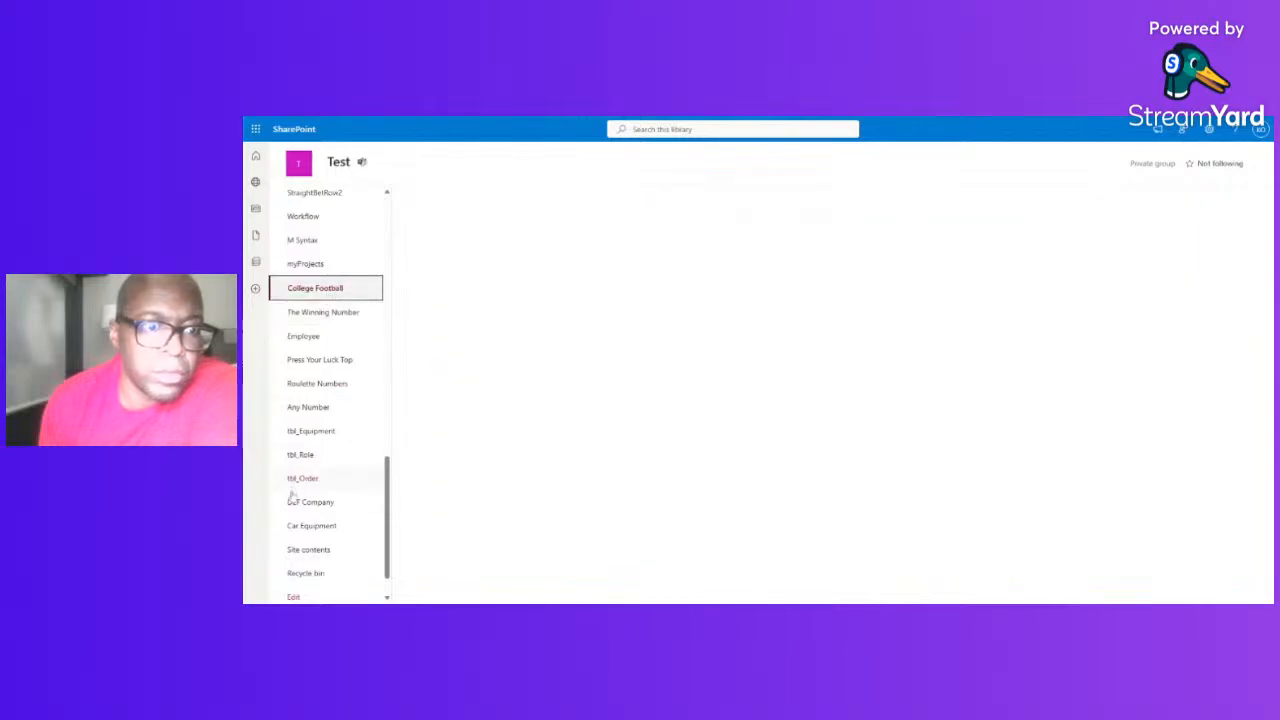
{"action": "left_click", "coordinate": [306, 548]}
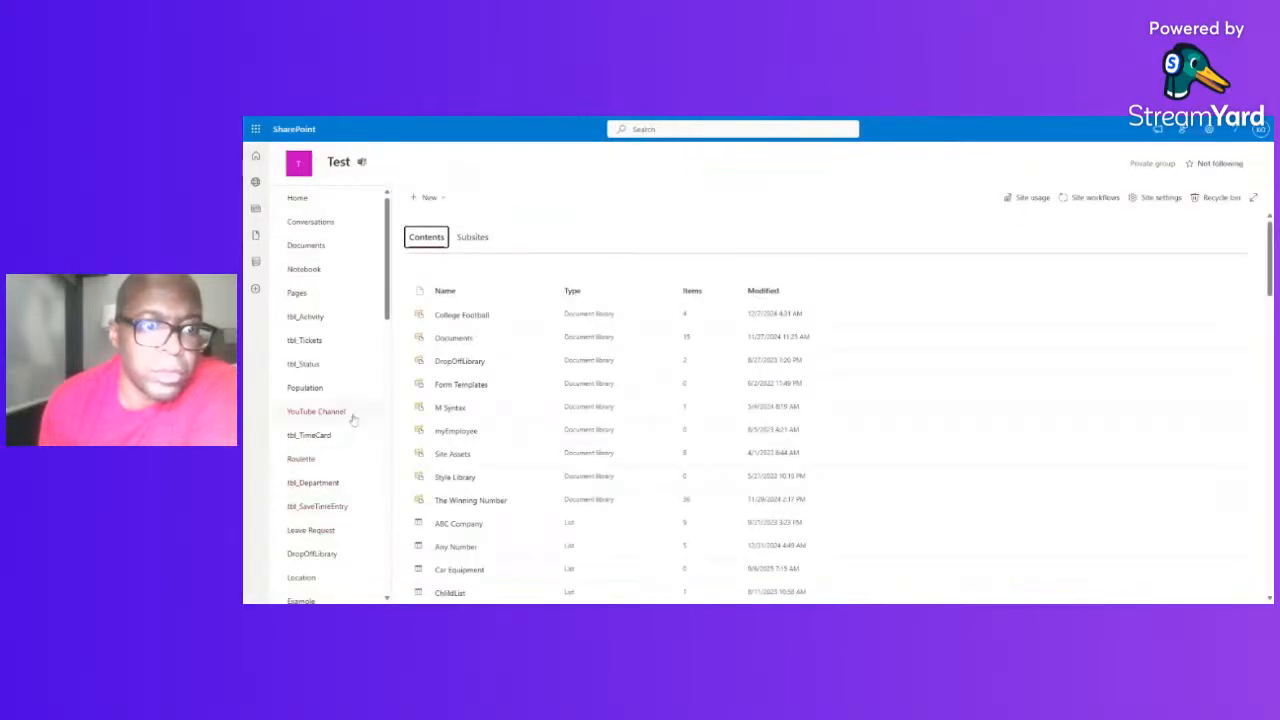
{"action": "left_click_drag", "start_coordinate": [390, 289], "coordinate": [391, 515]}
{"action": "scroll", "coordinate": [391, 515], "scroll_direction": "down", "scroll_amount": 2}
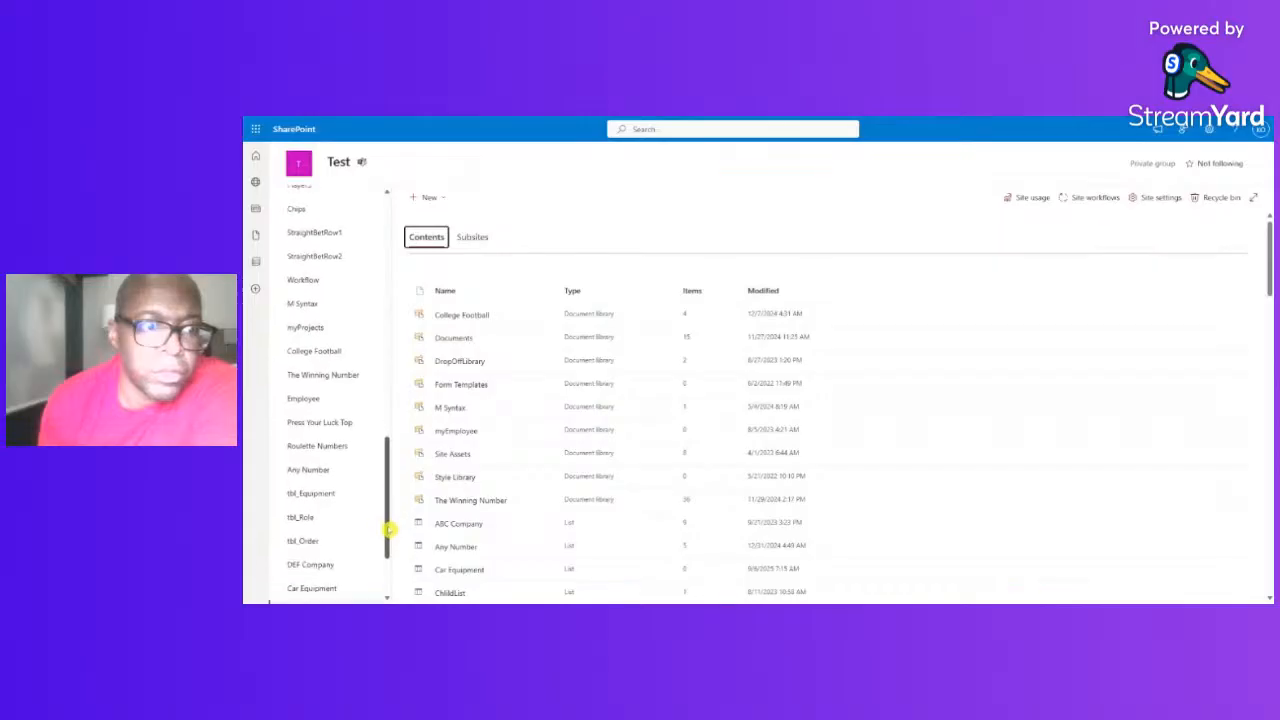
{"action": "left_click", "coordinate": [344, 530]}
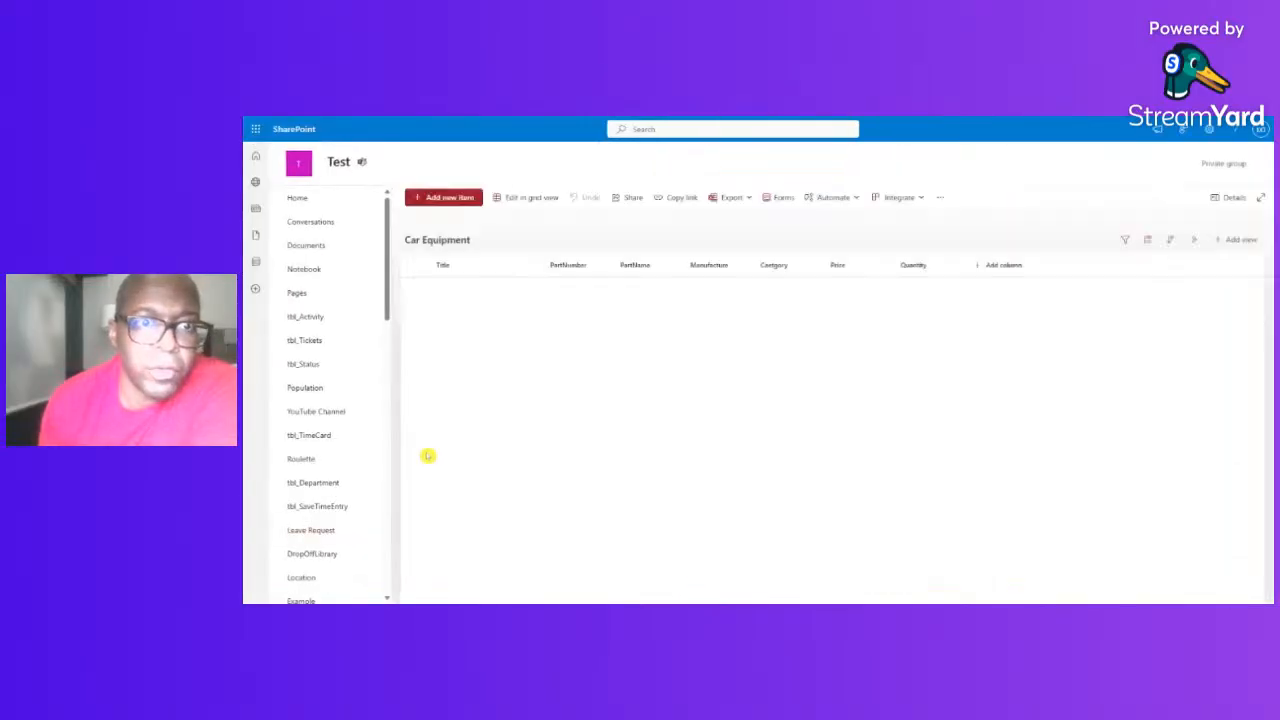